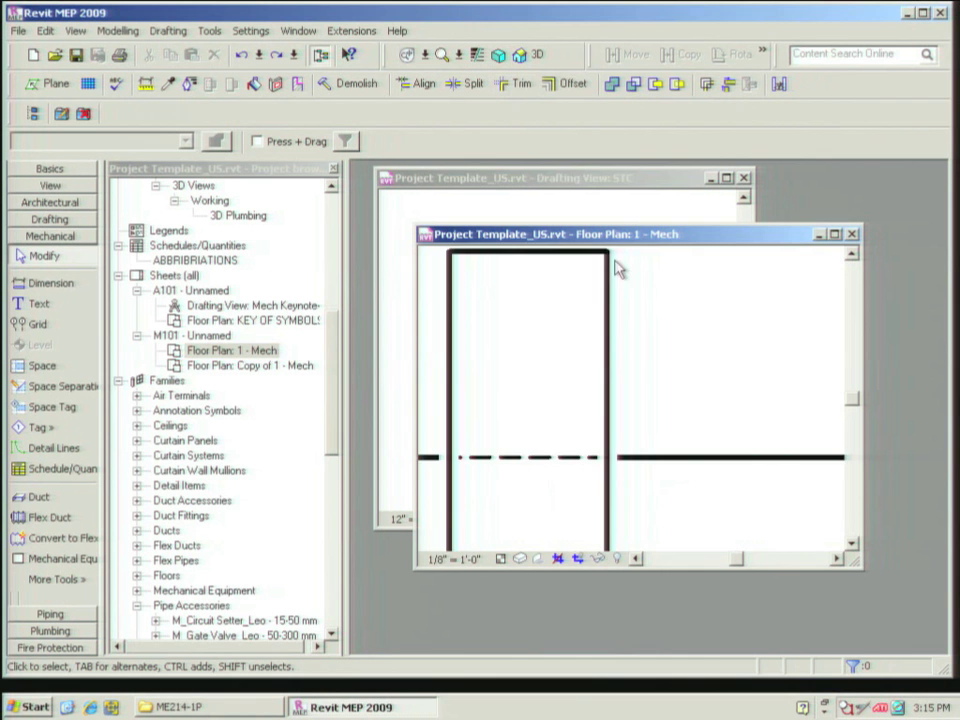
Start the Detail Lines tool in the Floor Plan 1 - Mech view and review the available line styles
scroll(640, 330, down, 5)
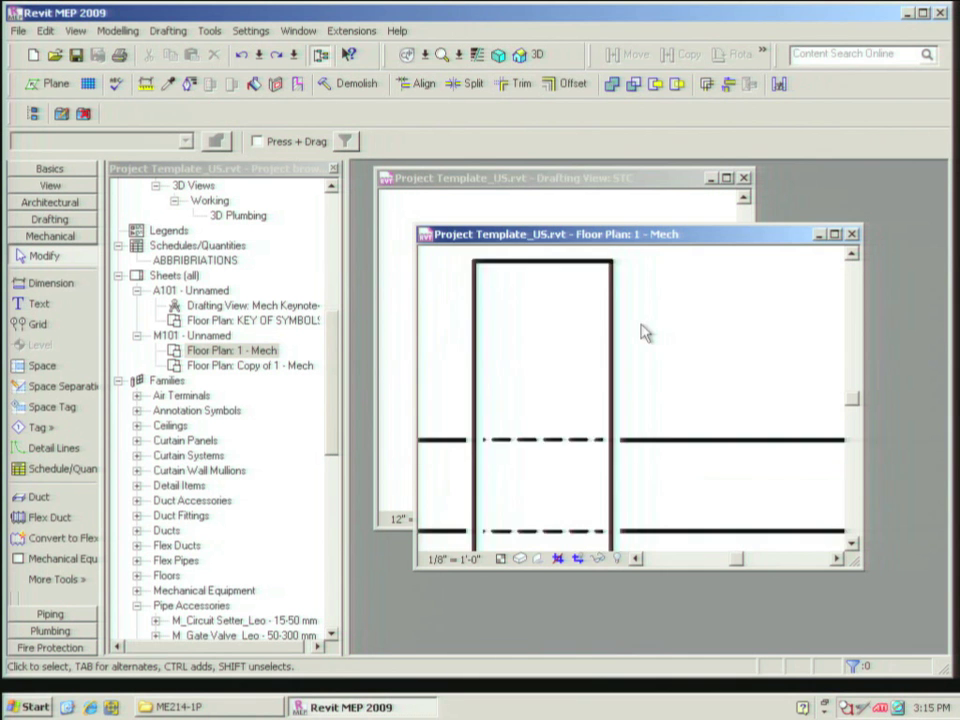
scroll(642, 336, up, 2)
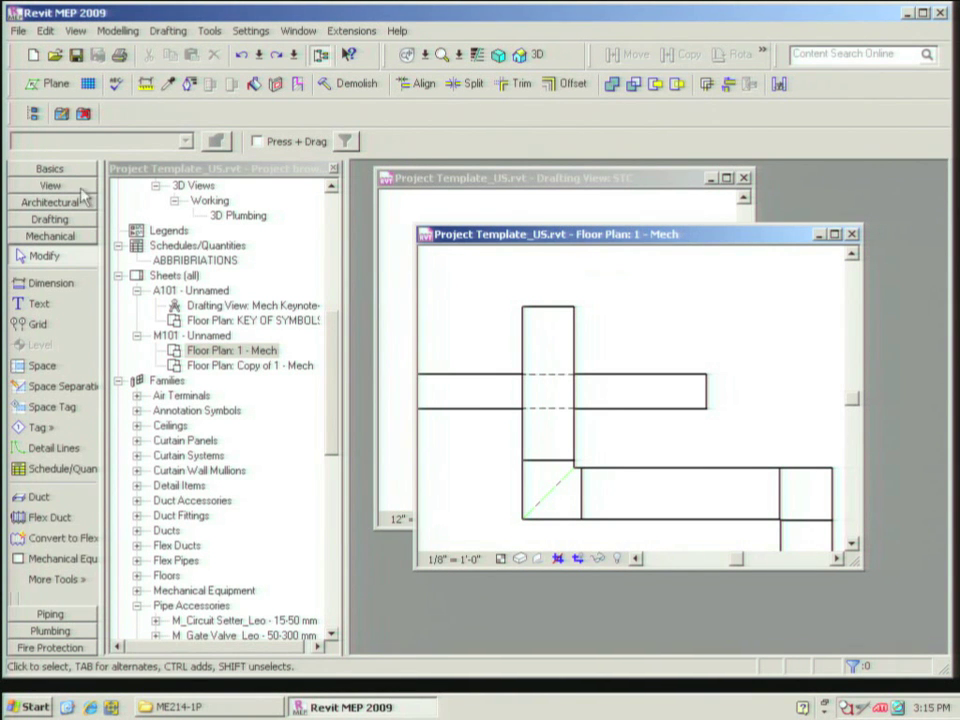
click(58, 220)
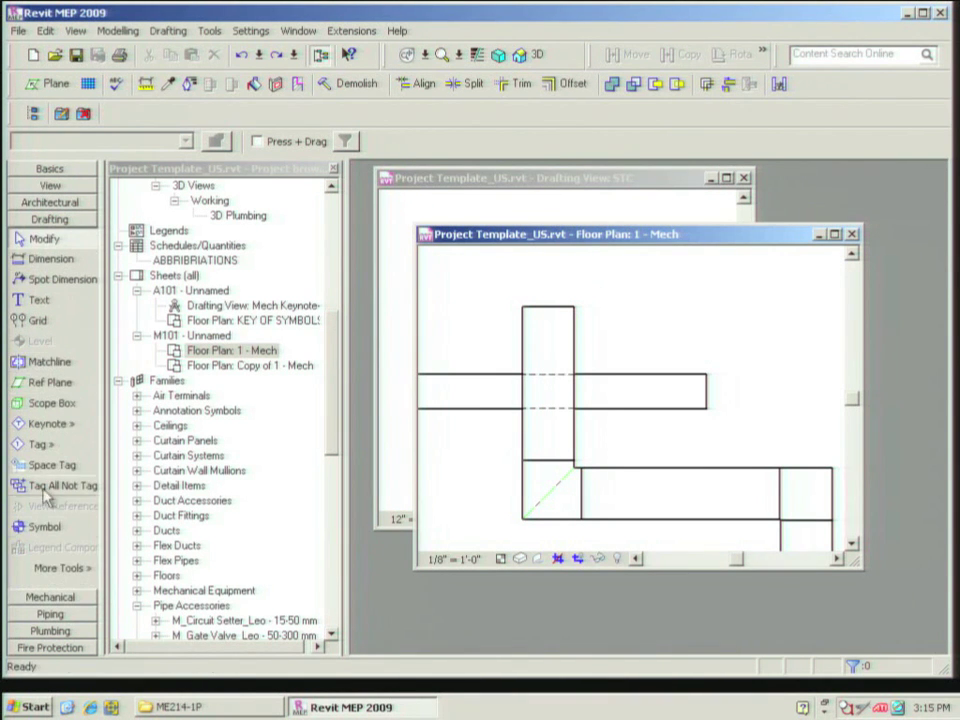
click(60, 568)
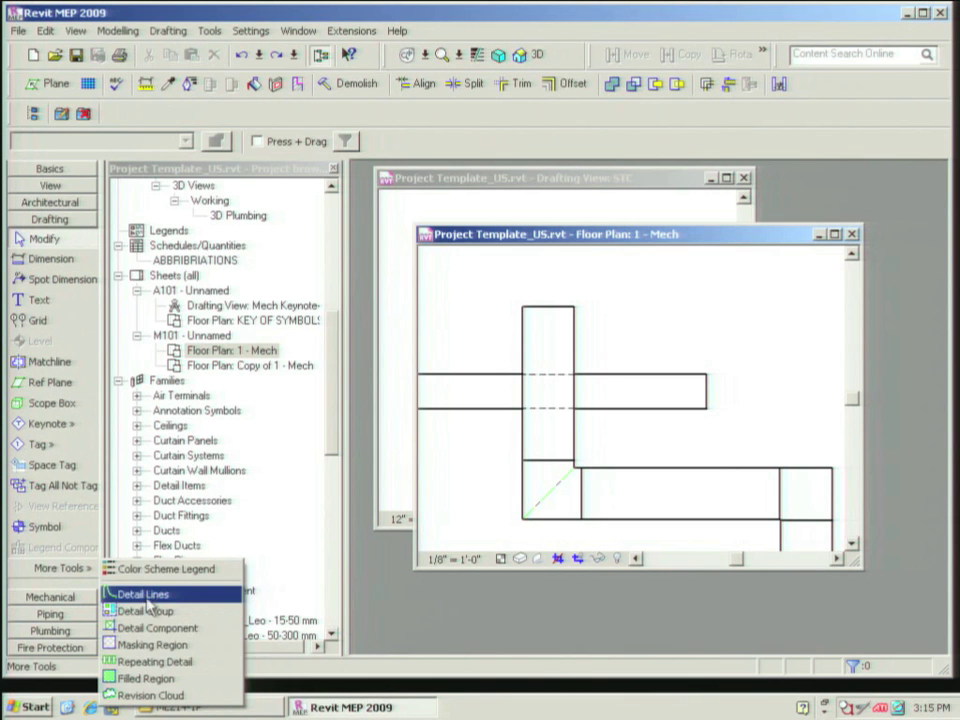
click(145, 595)
click(57, 141)
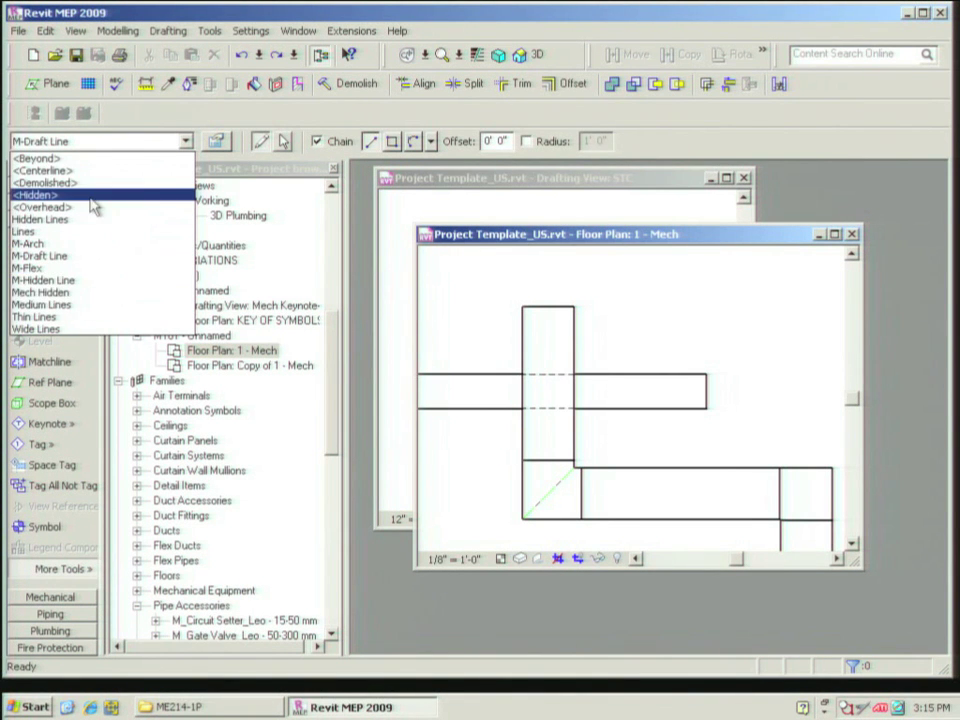
click(626, 332)
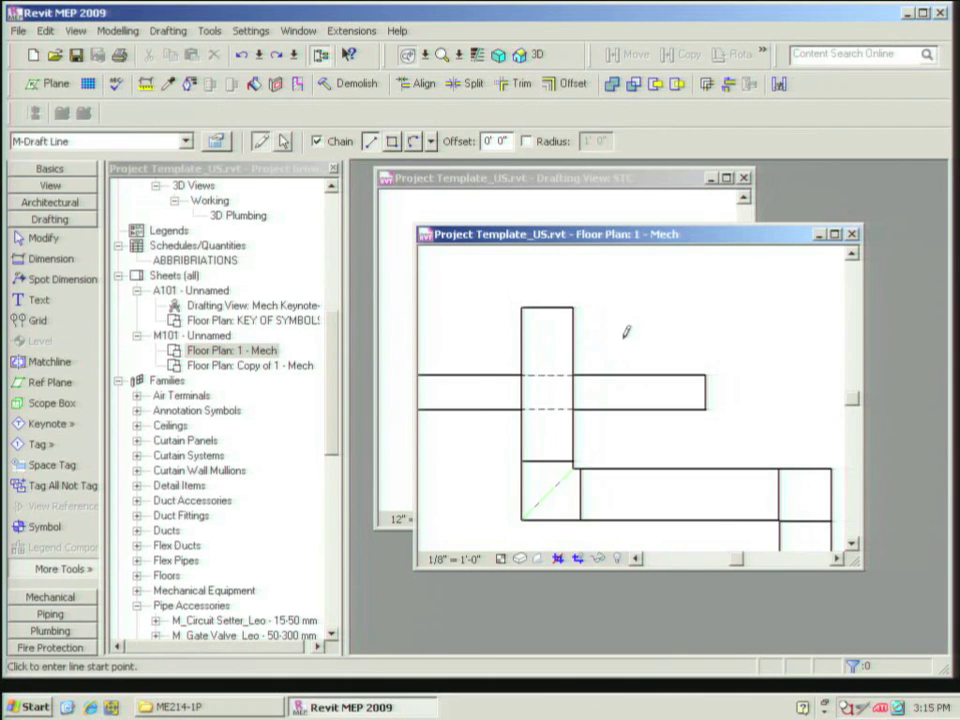
scroll(570, 365, up, 3)
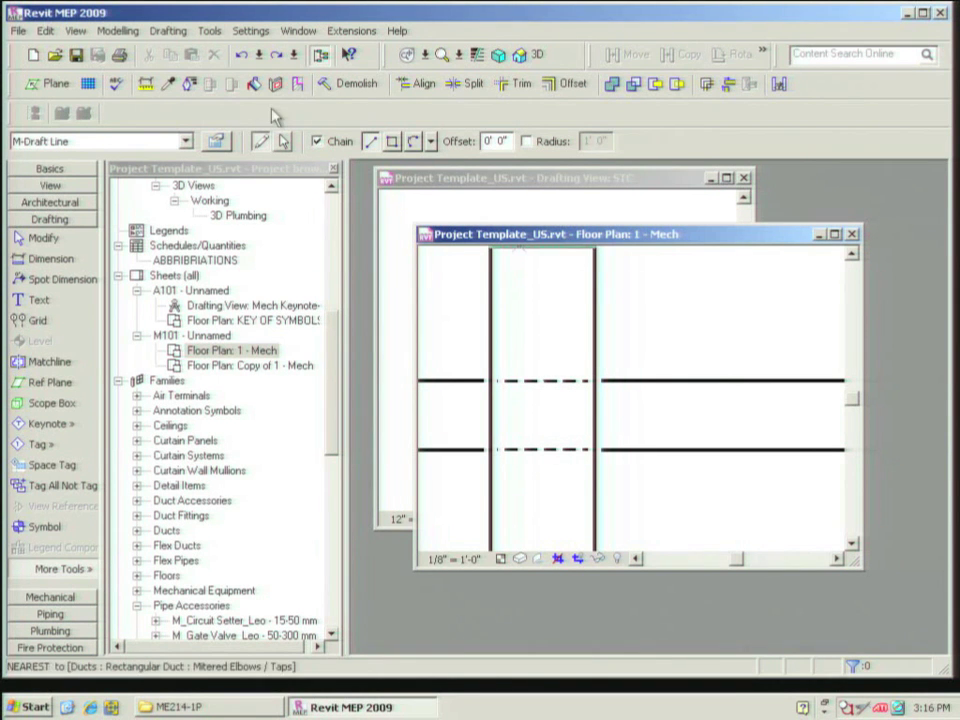
Open the Object Styles settings and examine the line weight, color, pattern and subcategories of the Ducts category
click(251, 30)
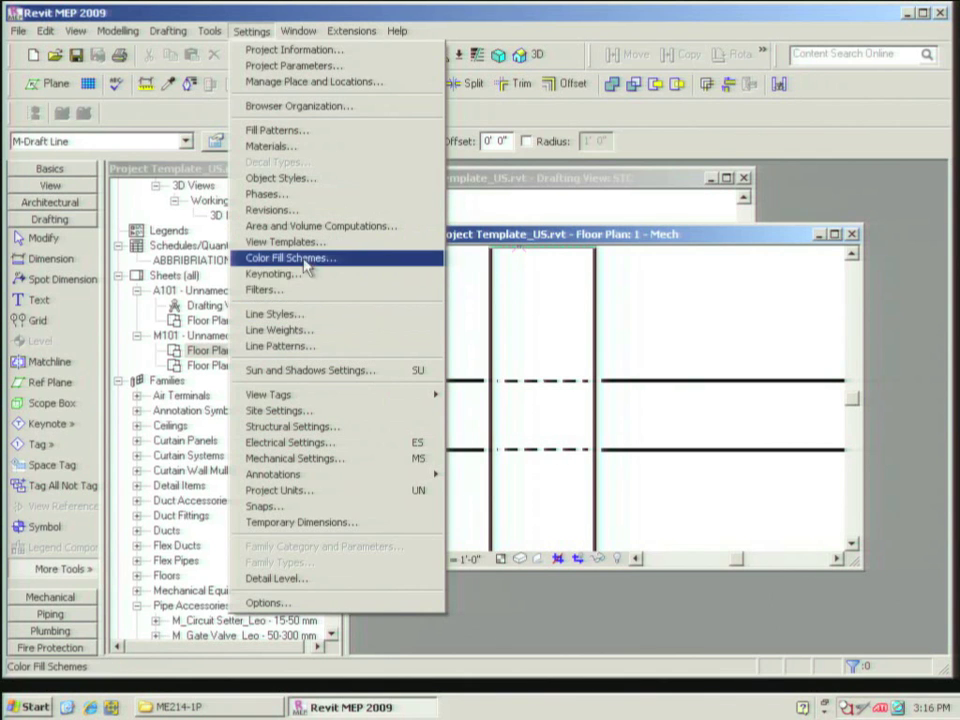
click(285, 178)
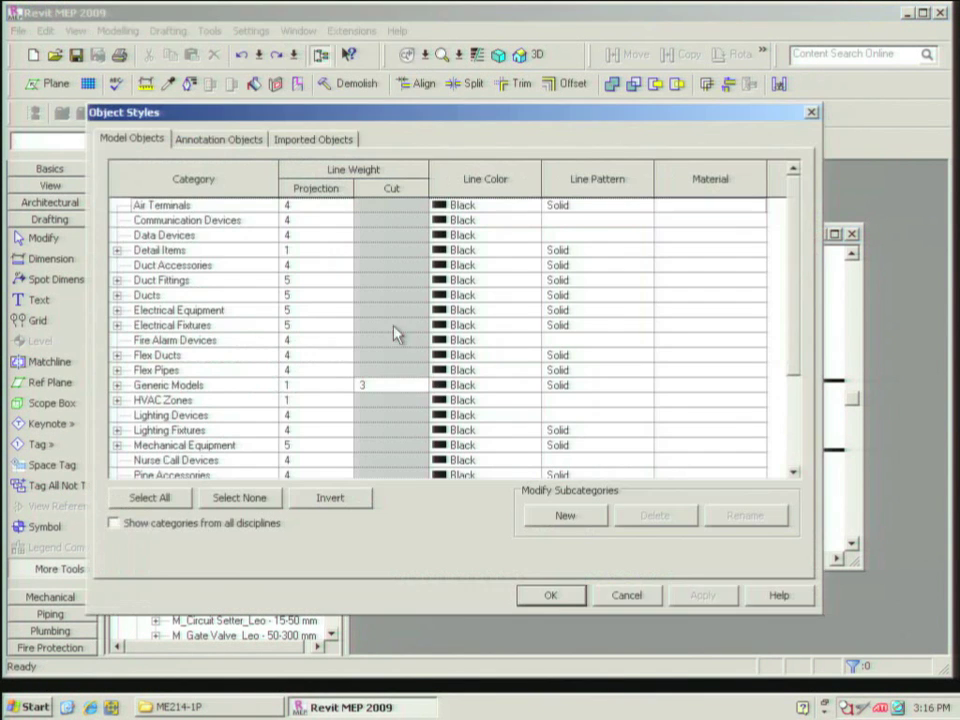
drag(292, 111, 255, 33)
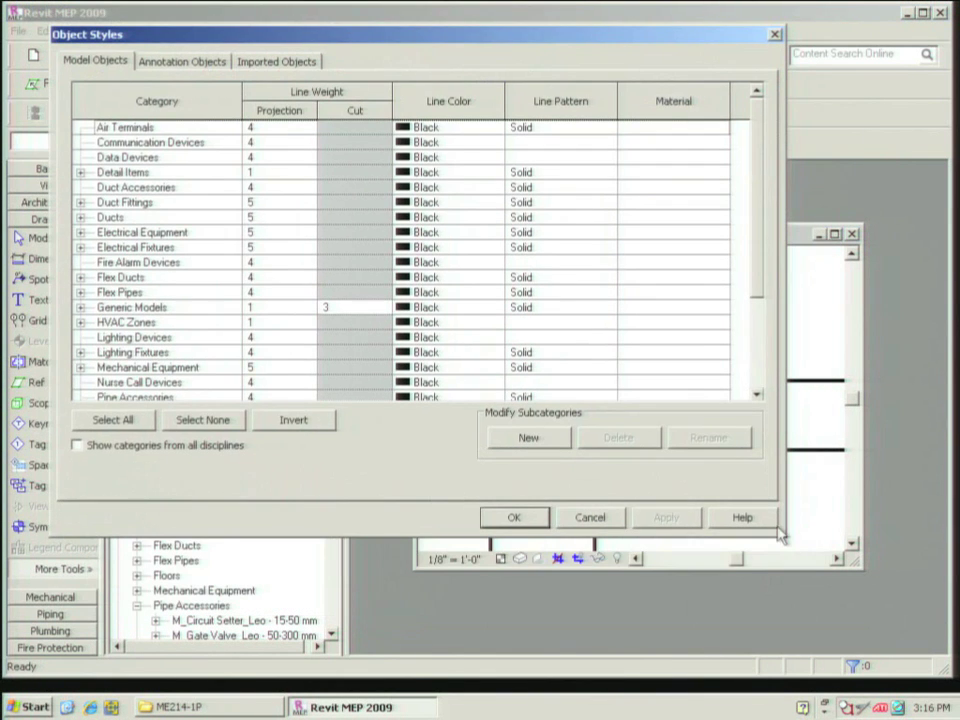
click(122, 277)
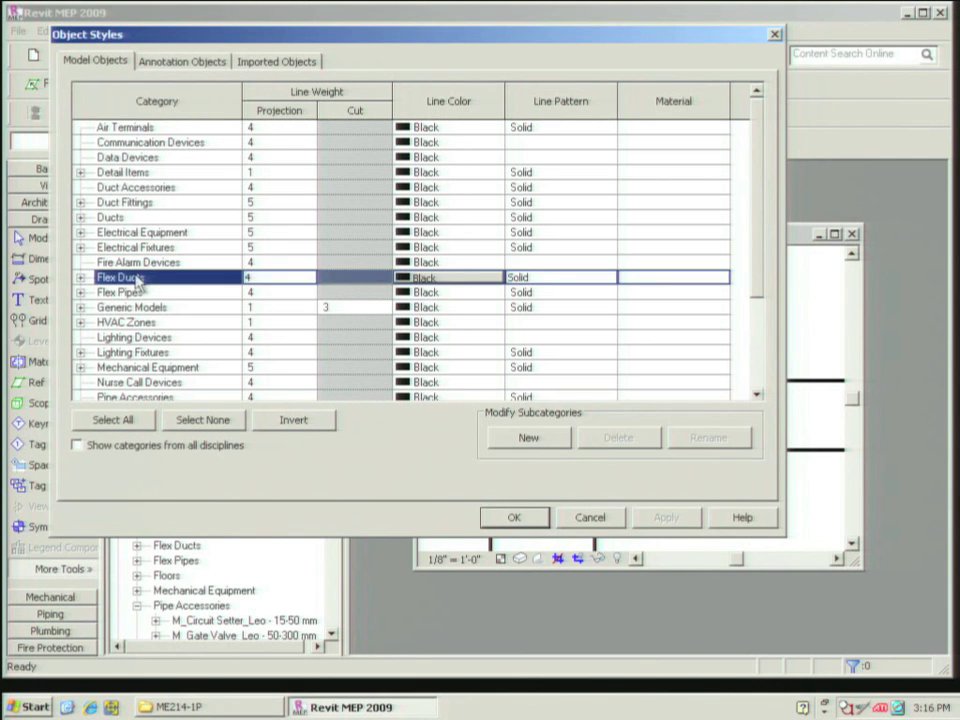
click(100, 217)
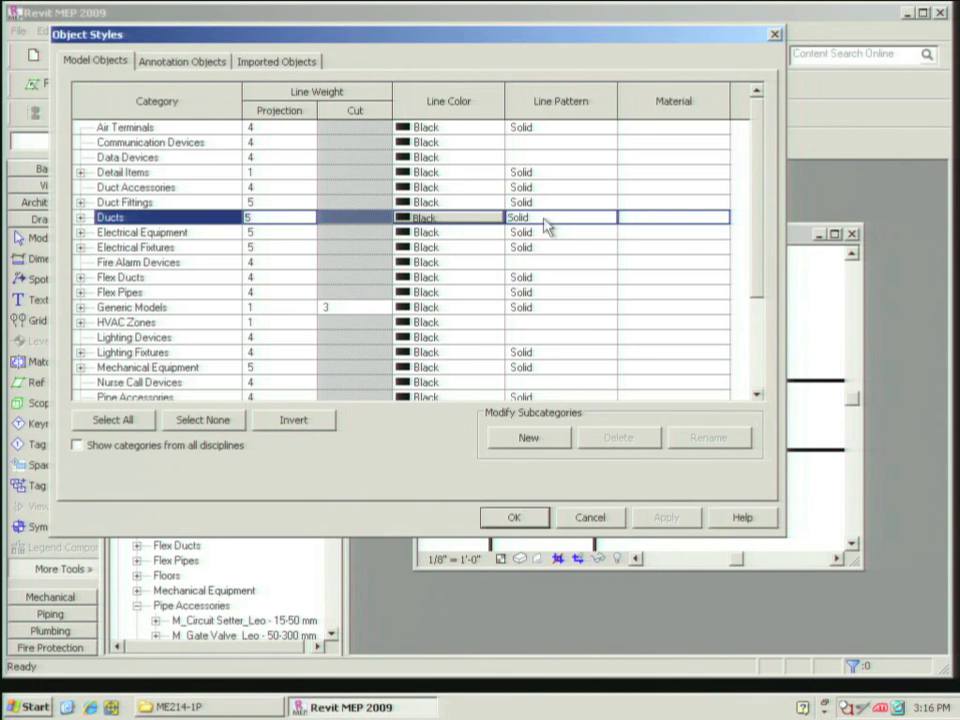
click(81, 217)
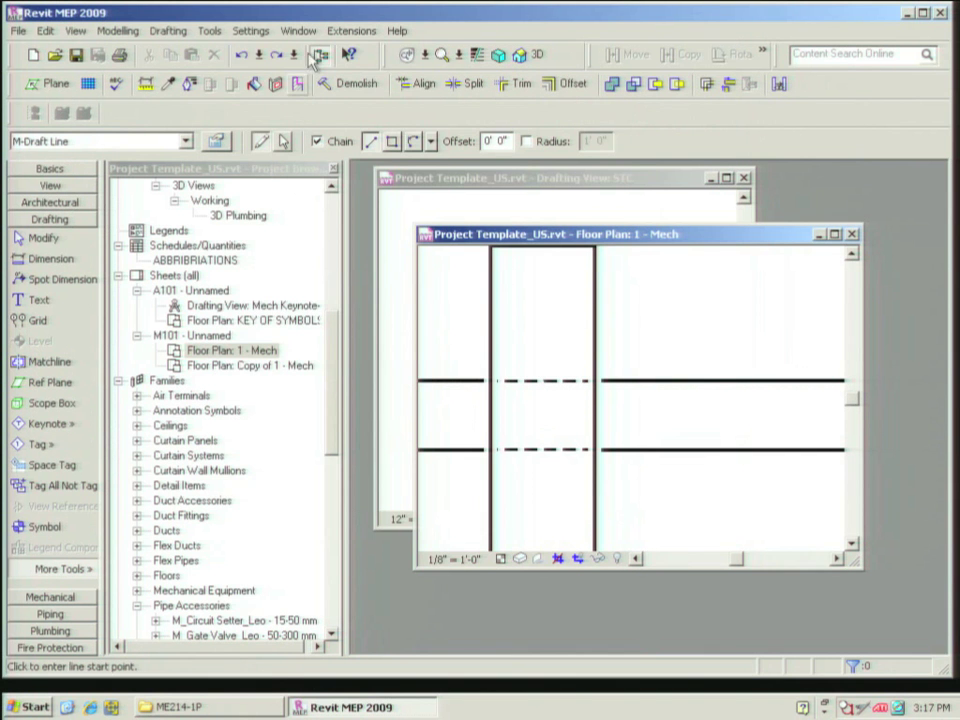
Examine the segment type options in the Aligning Line pattern's definition and leave the line pattern settings without saving
click(258, 31)
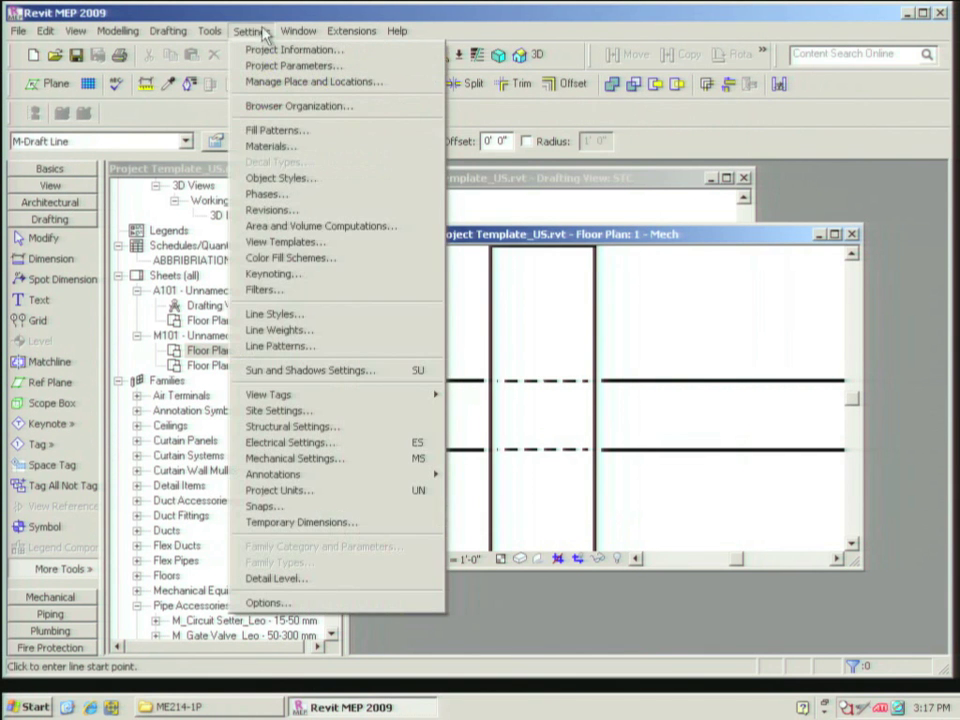
click(345, 346)
drag(526, 206, 416, 194)
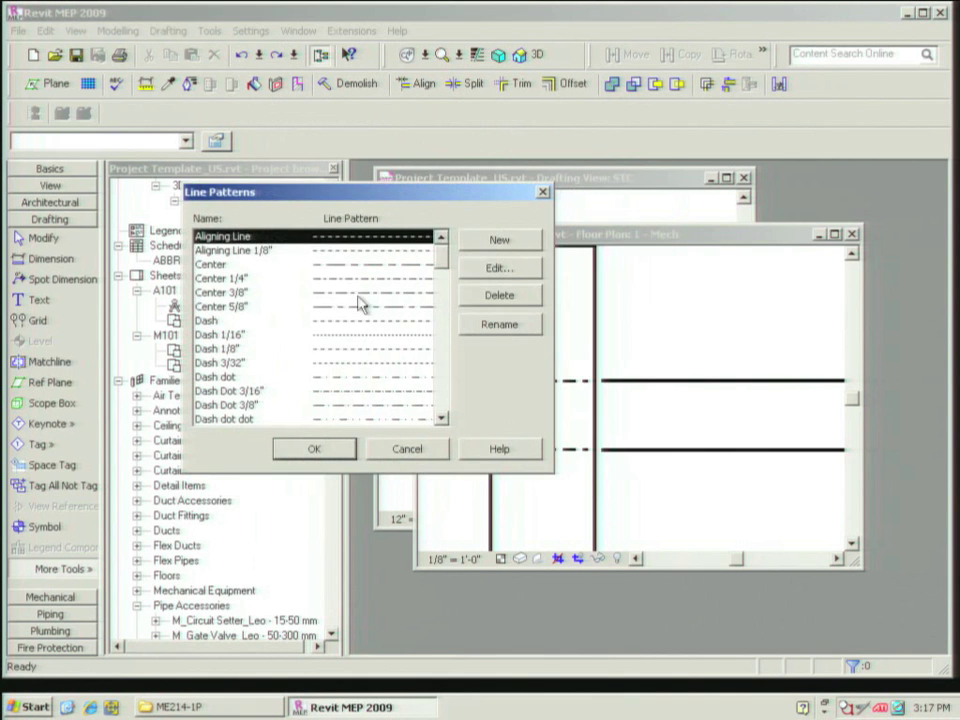
click(506, 268)
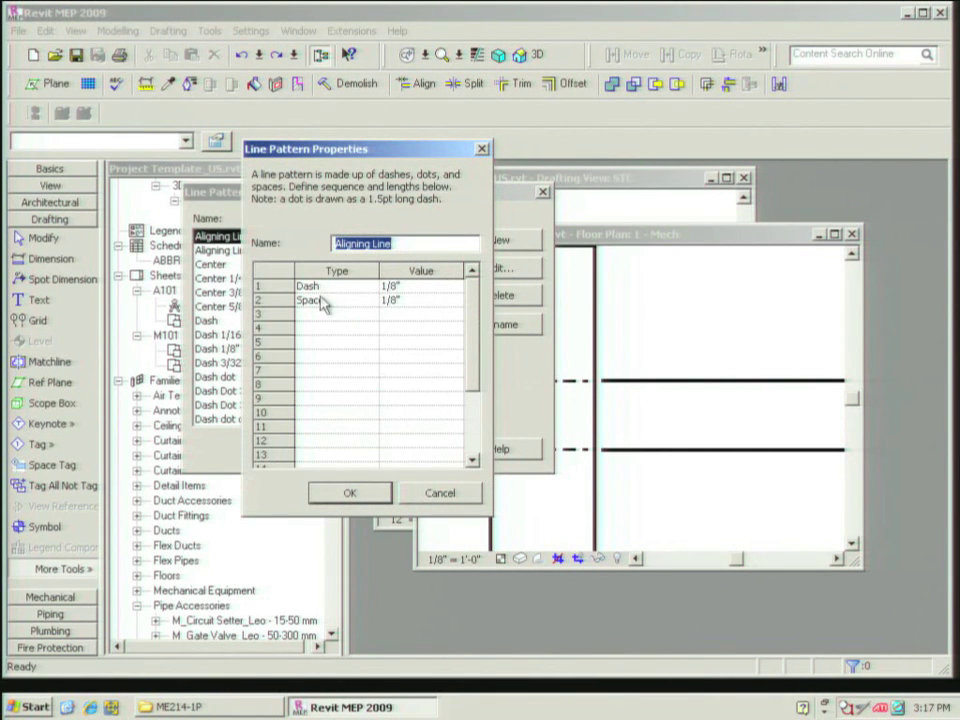
click(366, 288)
click(370, 287)
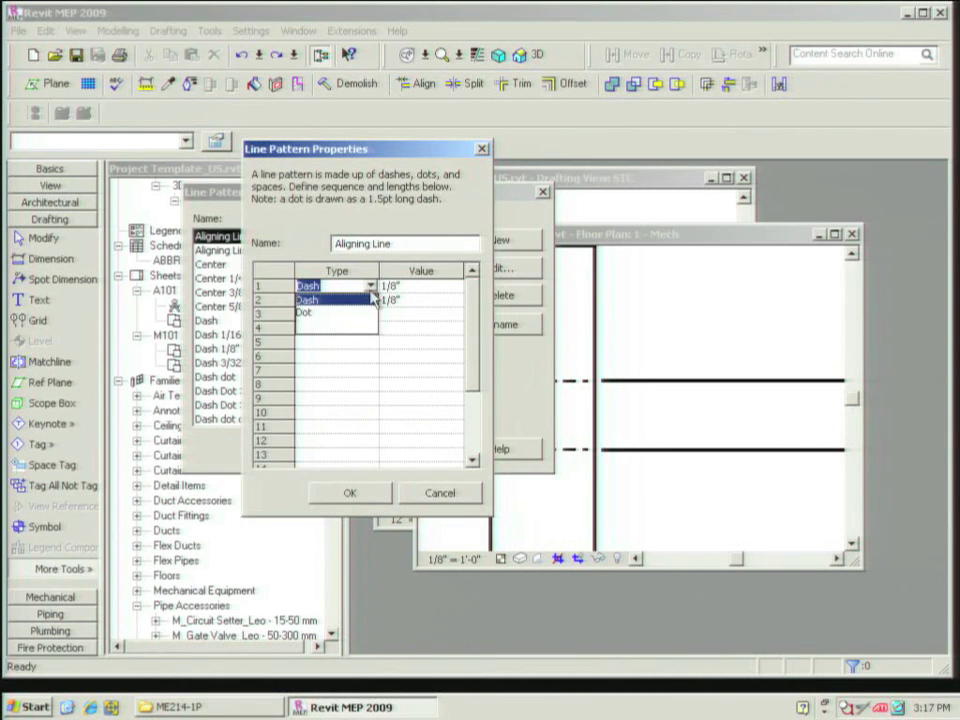
click(370, 287)
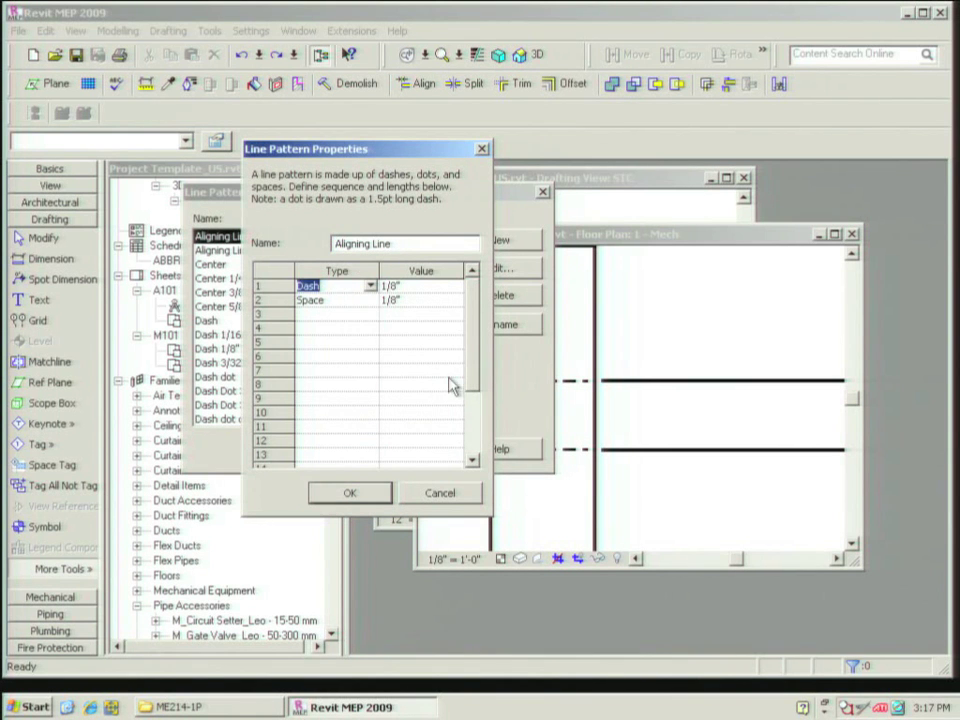
click(340, 300)
click(370, 300)
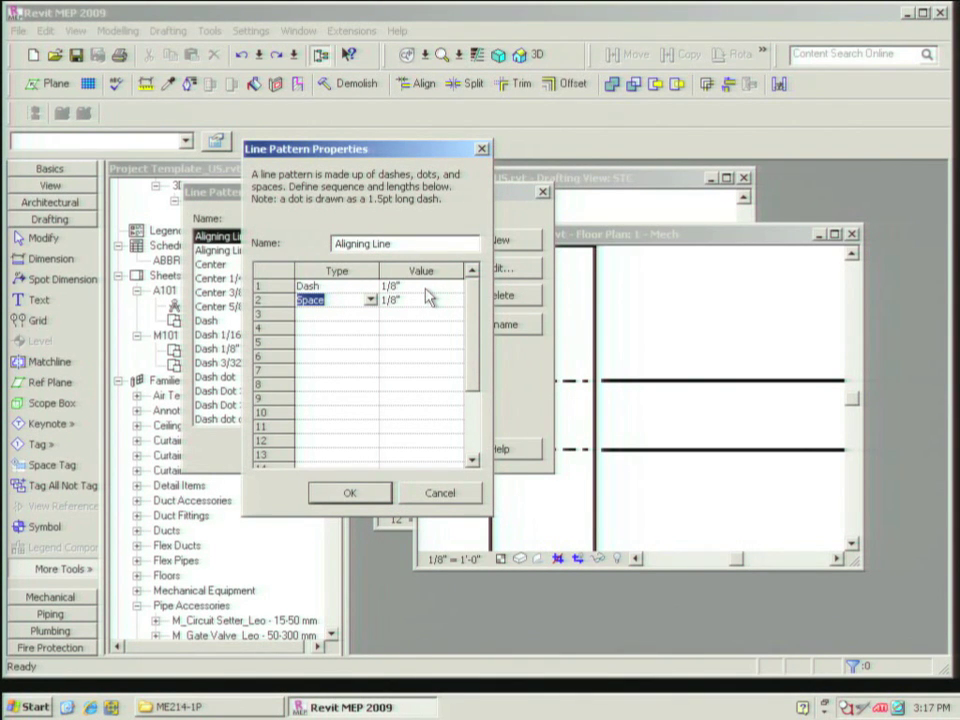
click(466, 495)
click(418, 452)
click(675, 302)
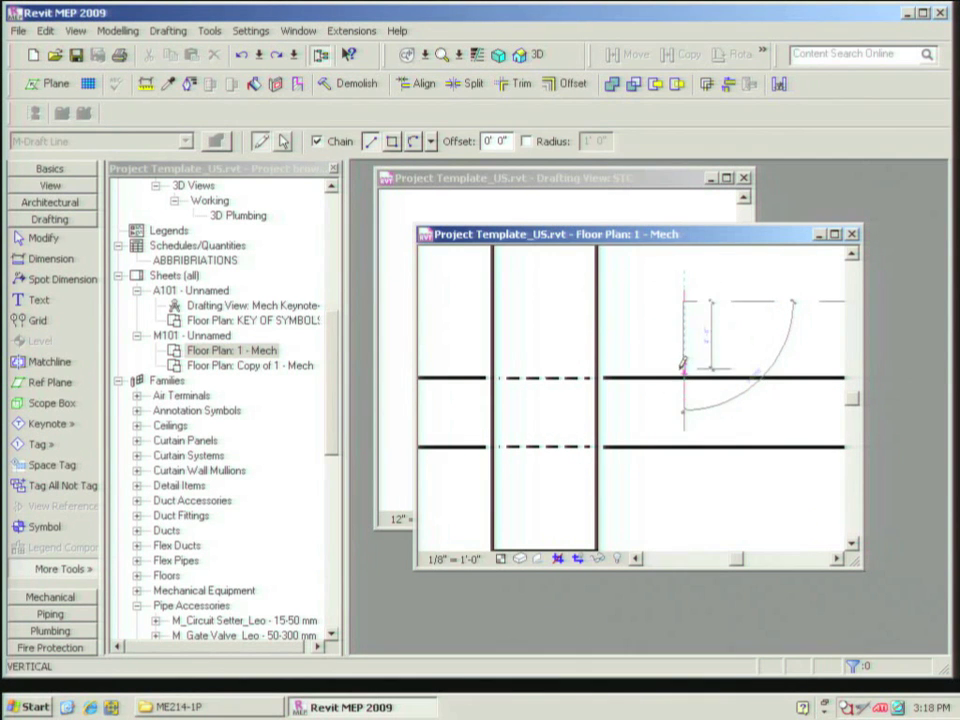
key(Escape)
key(Escape)
Place a text note reading "asd" in the 1/8" Arial type above the horizontal duct, beside the vertical duct
middle_drag(692, 405, 638, 482)
scroll(638, 482, down, 1)
key(t)
key(x)
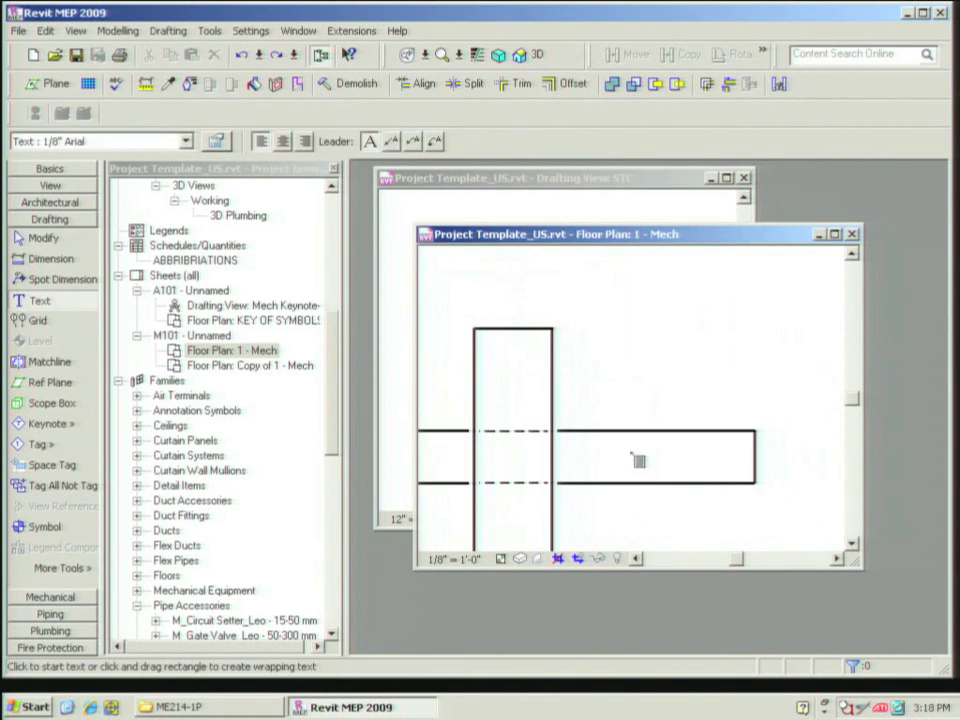
click(603, 370)
click(185, 141)
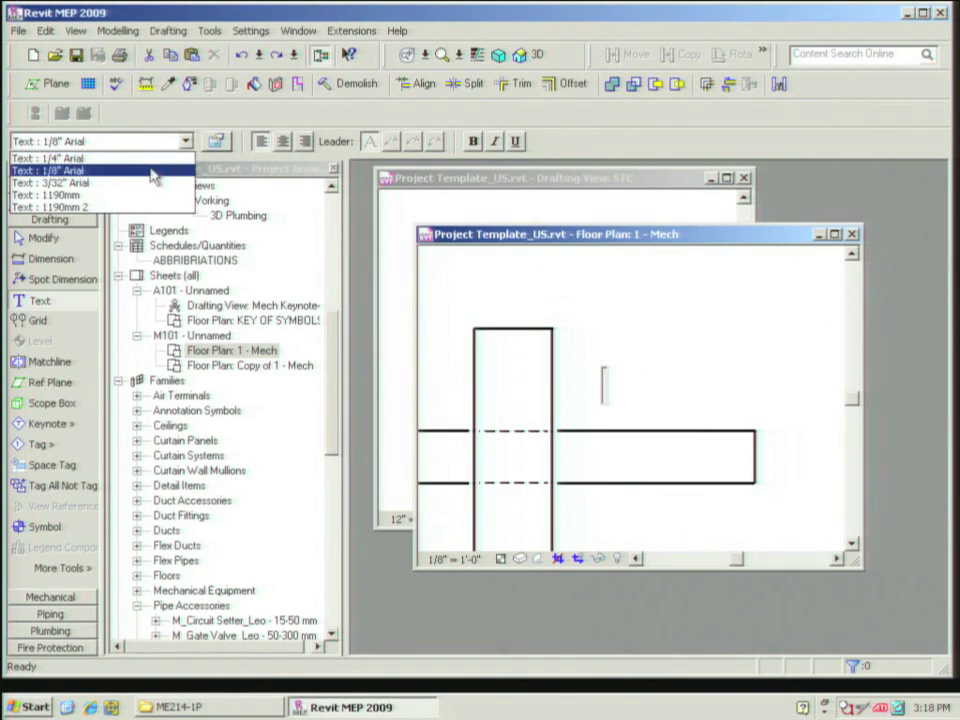
click(150, 171)
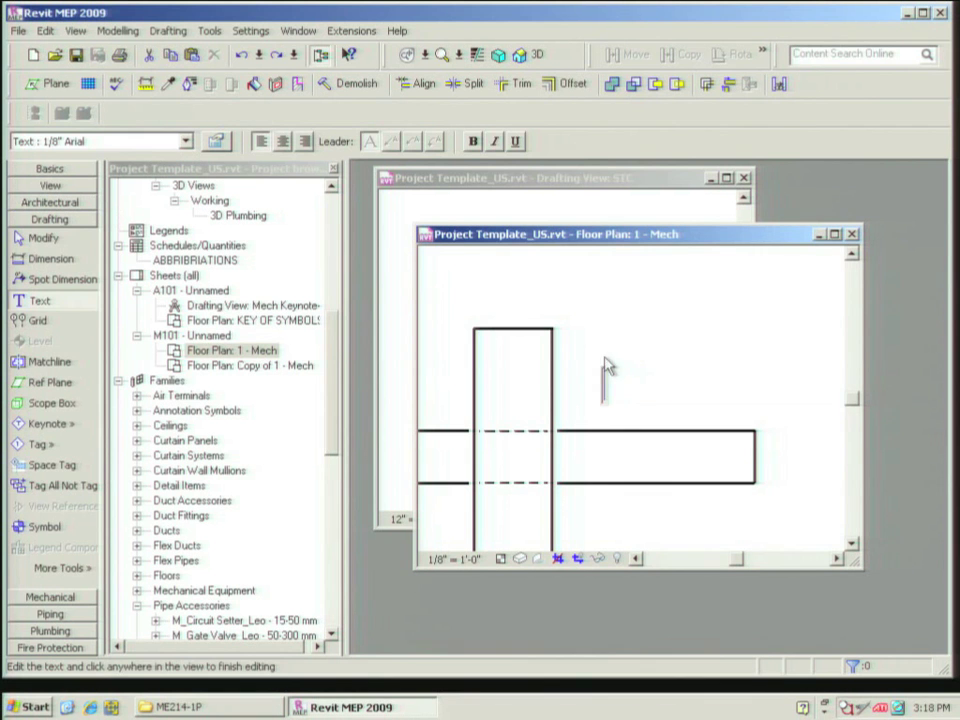
text(asd)
click(649, 326)
key(Escape)
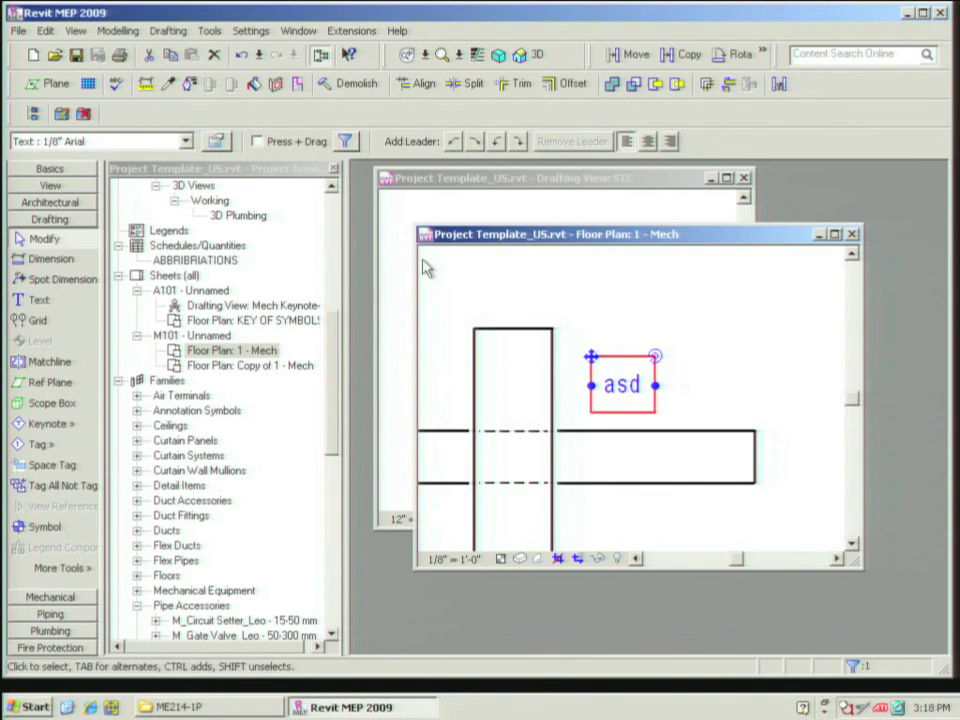
Duplicate the note's 1/8" Arial text type as 1/4" and set the new type's text size to 1/4"
click(221, 142)
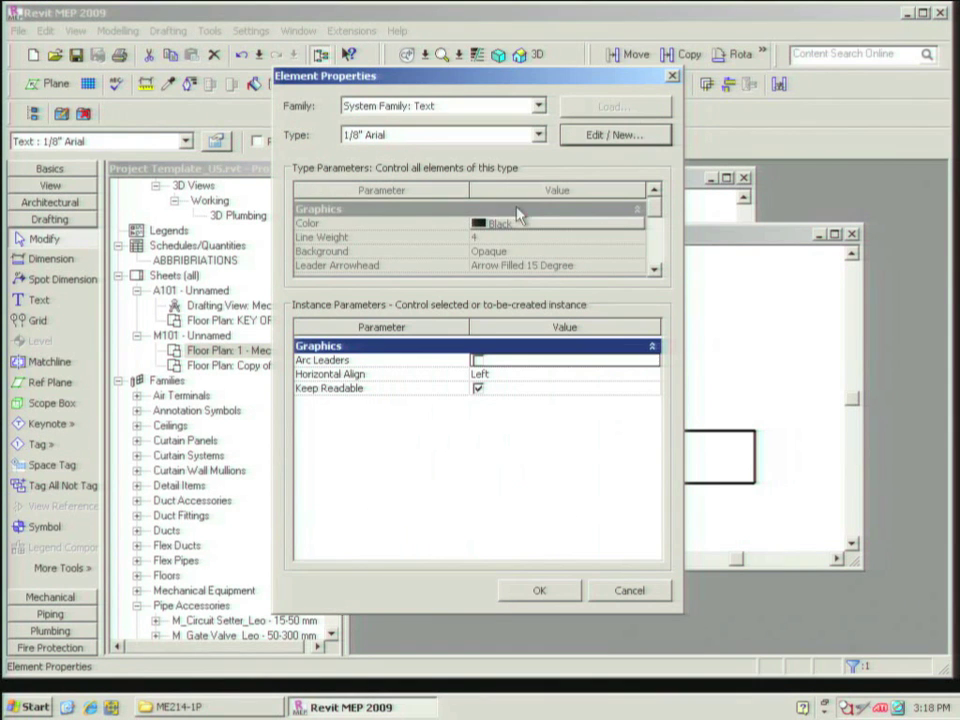
click(637, 139)
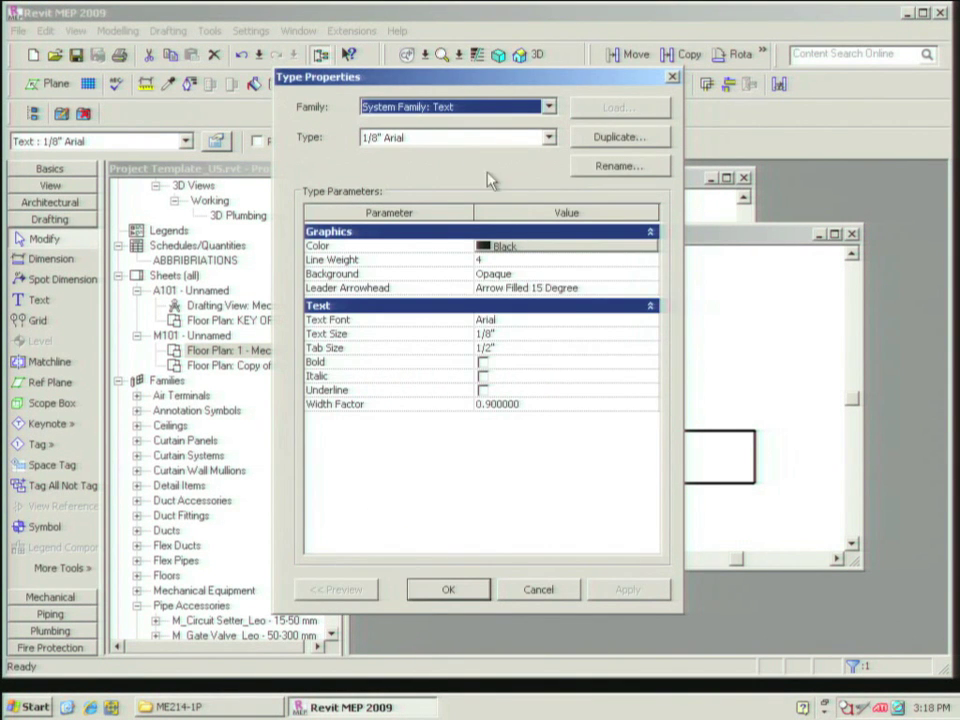
click(620, 136)
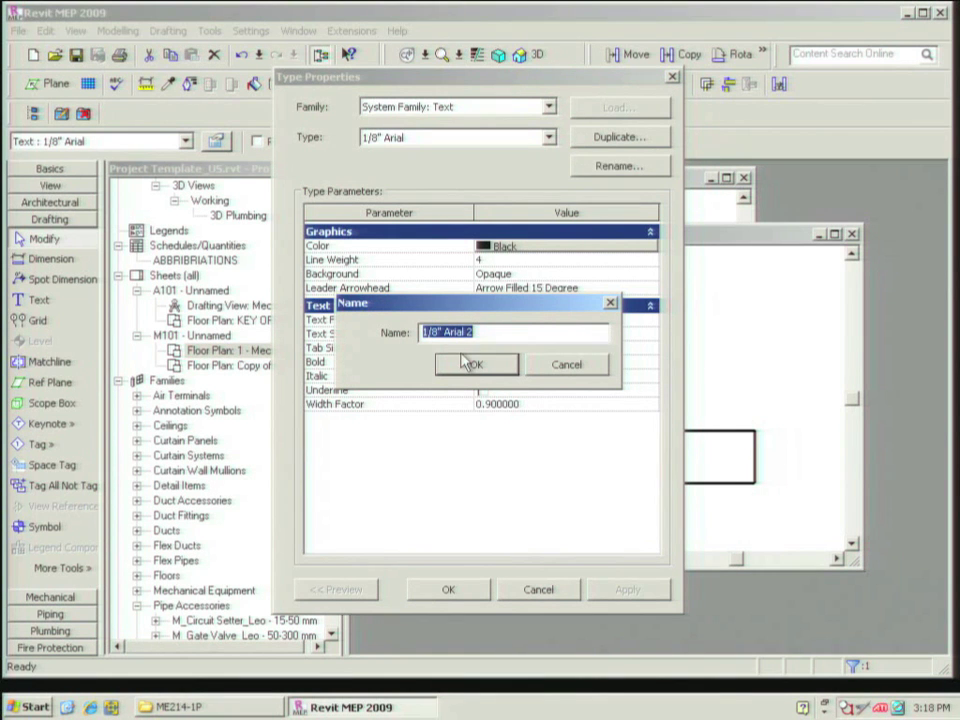
text(1/4")
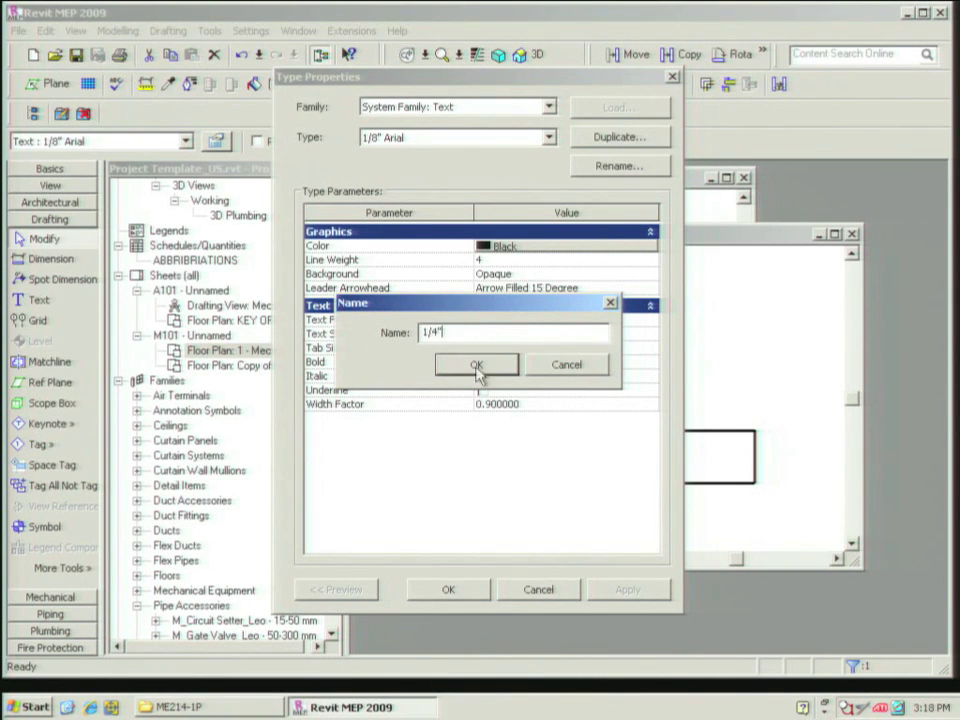
click(476, 365)
click(522, 335)
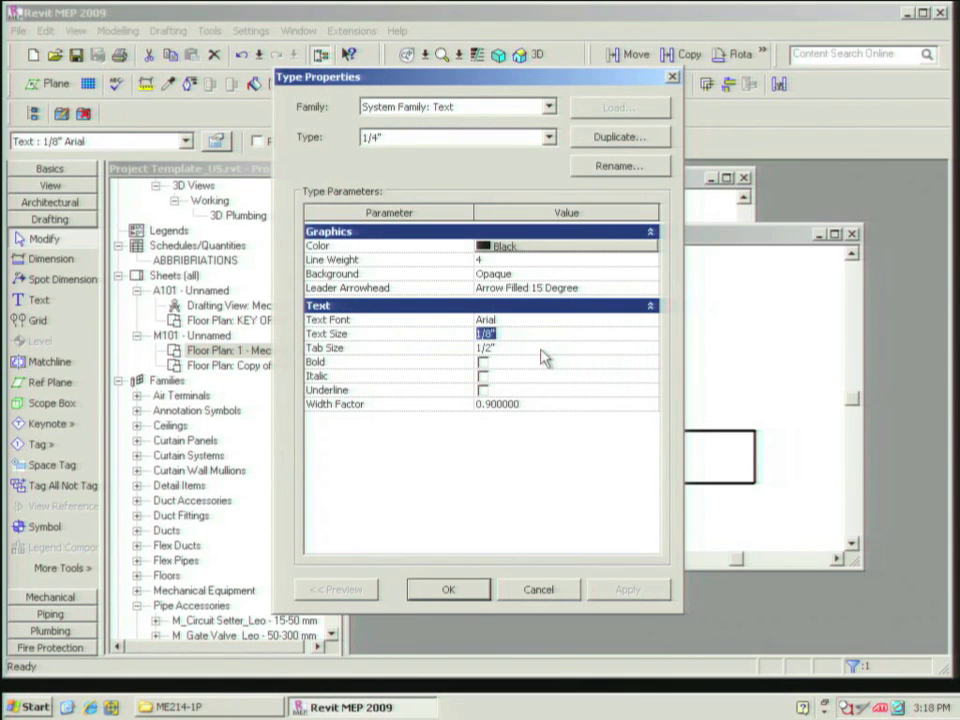
text(1/4")
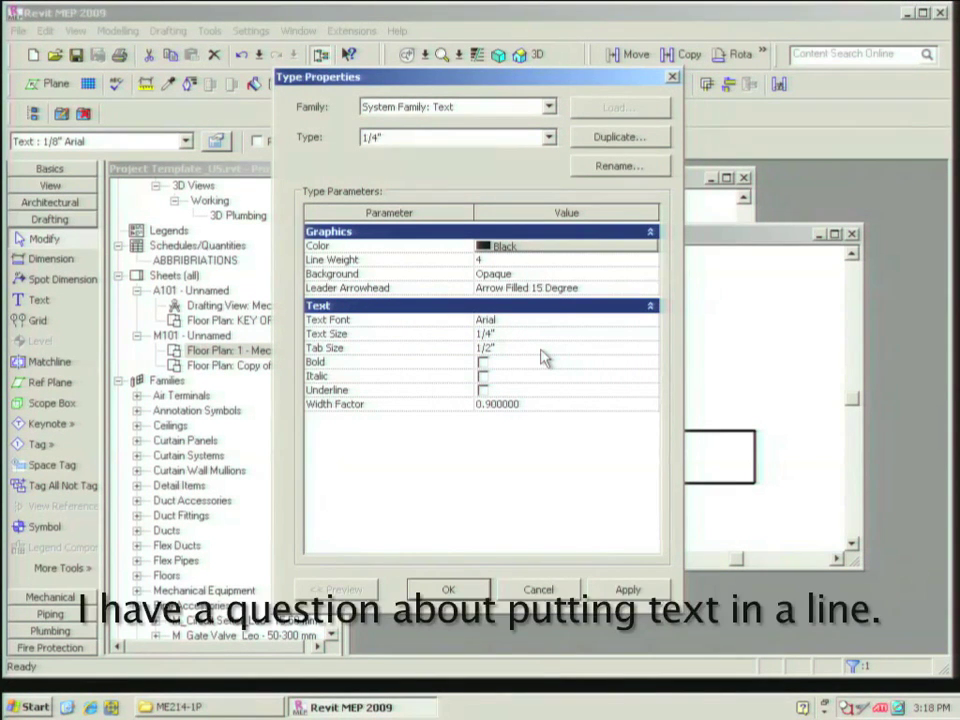
key(Return)
View the text note in the STC drafting view and return to the Floor Plan 1 - Mech view
scroll(678, 337, down, 3)
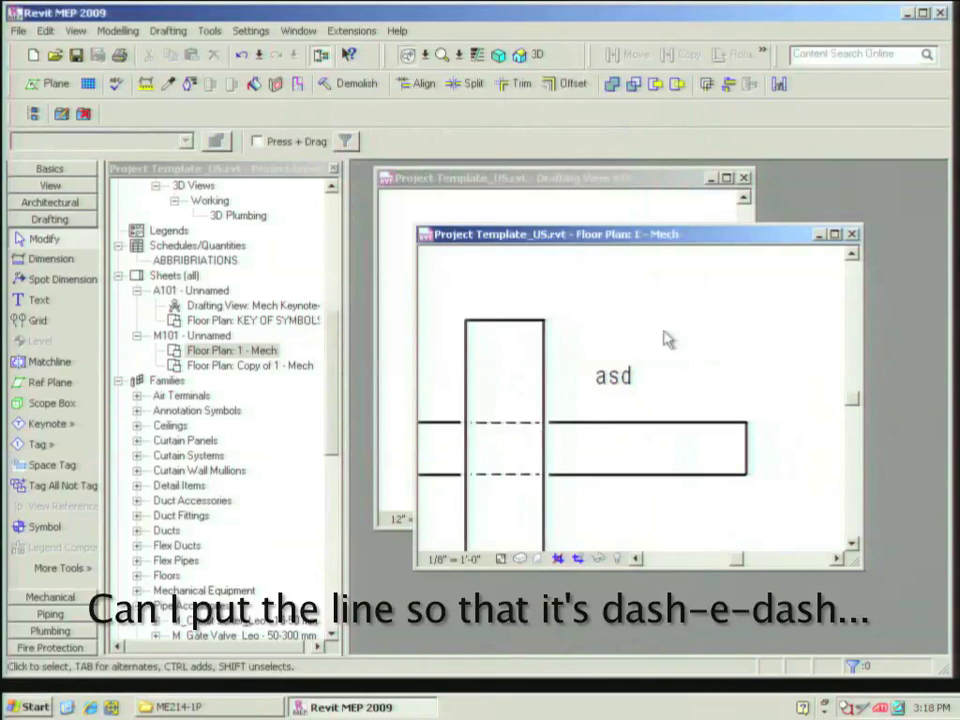
click(642, 351)
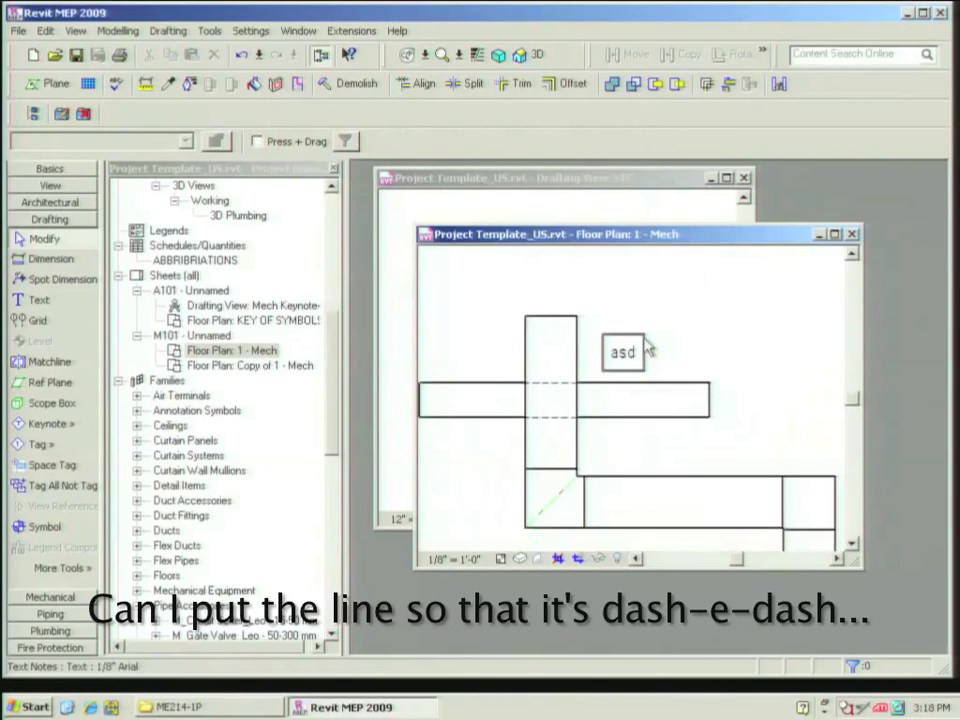
key(Escape)
click(470, 178)
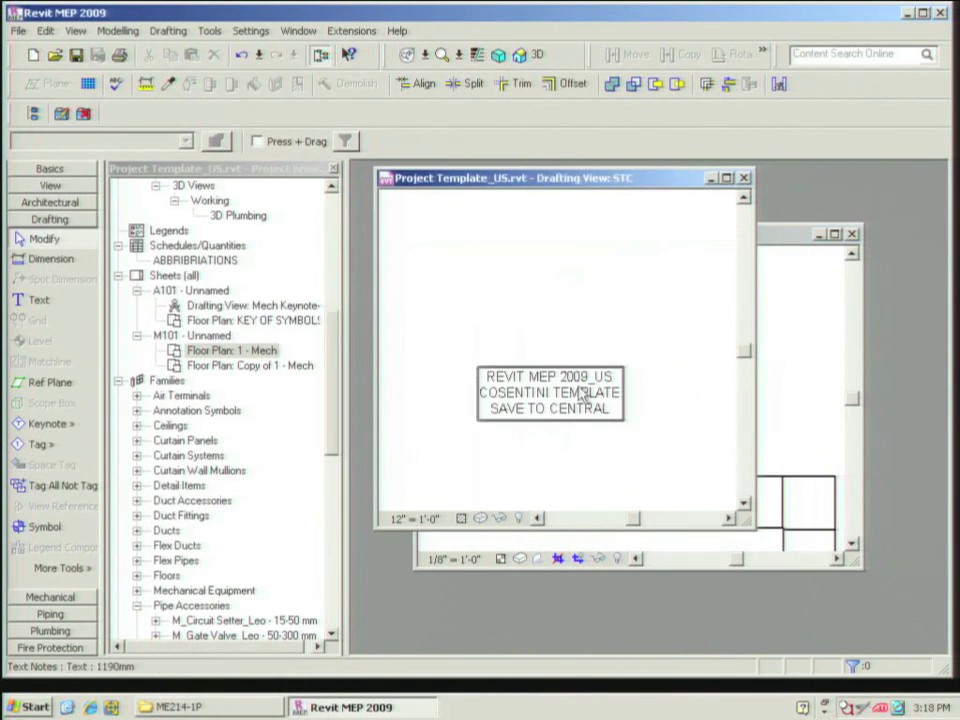
key(ctrl+Tab)
Delete the "asd" text note from the floor plan
middle_drag(600, 435, 598, 378)
click(600, 348)
key(Delete)
scroll(590, 390, down, 5)
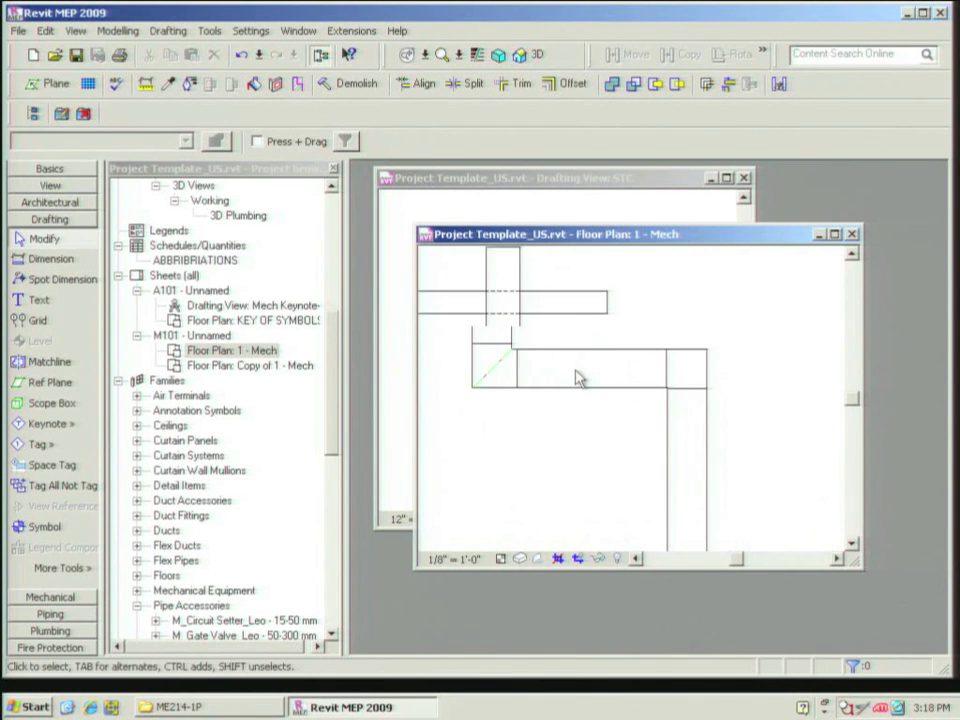
scroll(484, 358, up, 5)
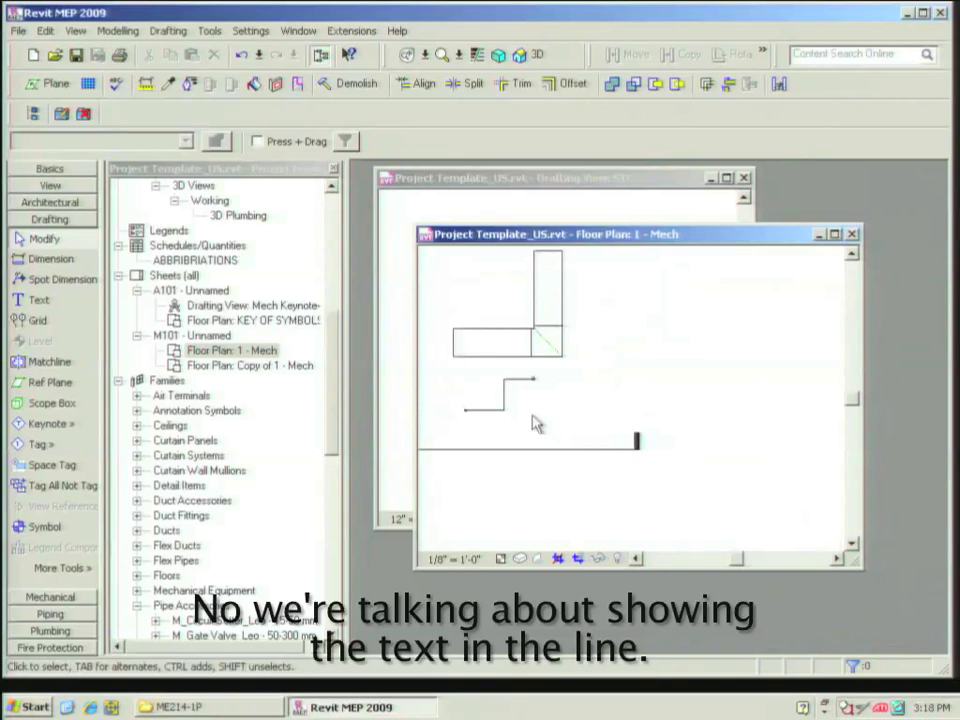
Tag the upper horizontal pipe segment by category with a horizontal pipe size tag without a leader
scroll(534, 420, up, 5)
key(t)
key(g)
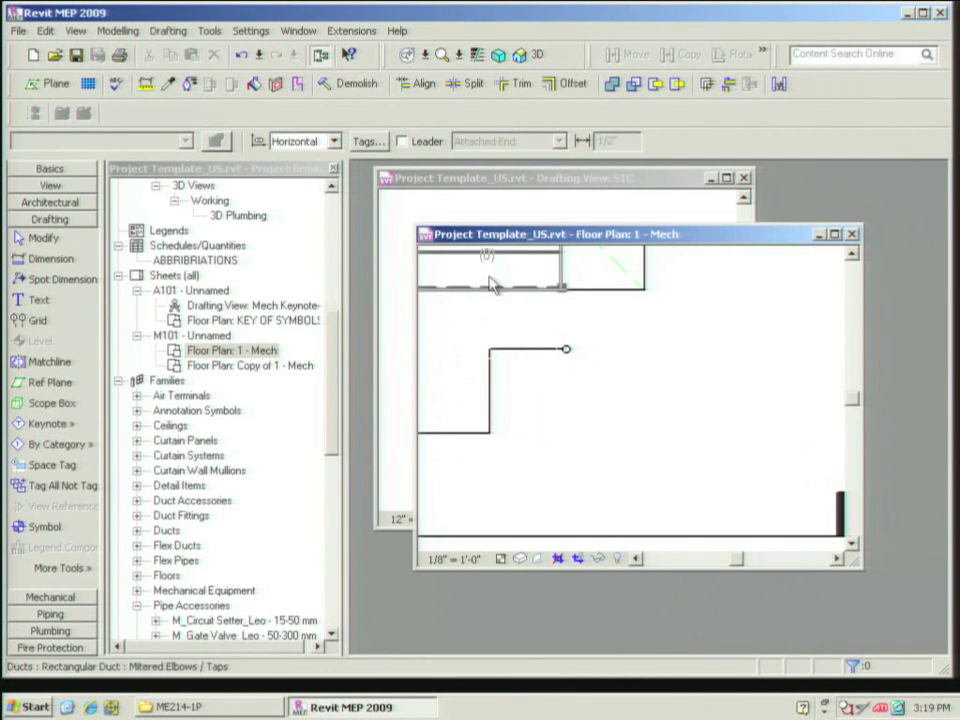
click(510, 349)
key(Escape)
scroll(545, 376, up, 3)
scroll(545, 376, down, 2)
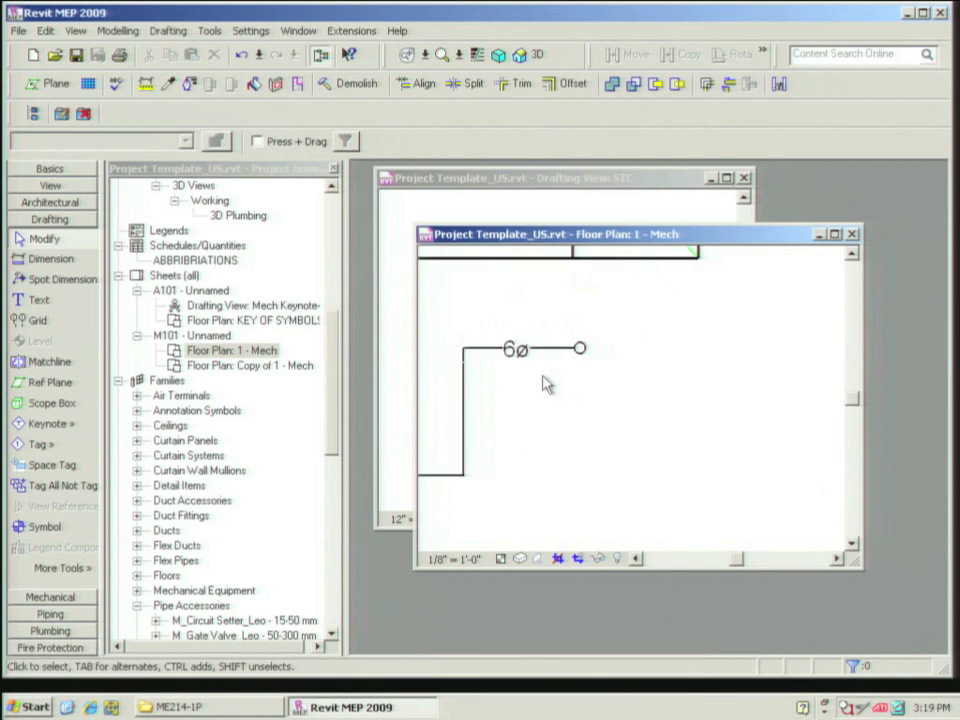
Inspect the element properties of the pipe size tag and close them without changes
click(525, 352)
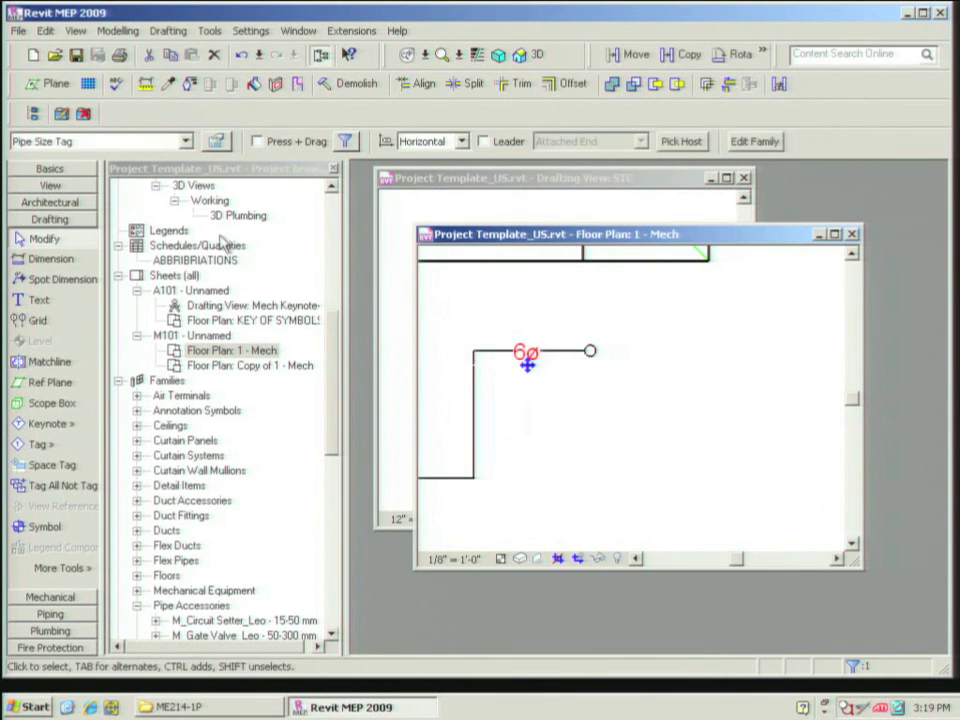
click(216, 141)
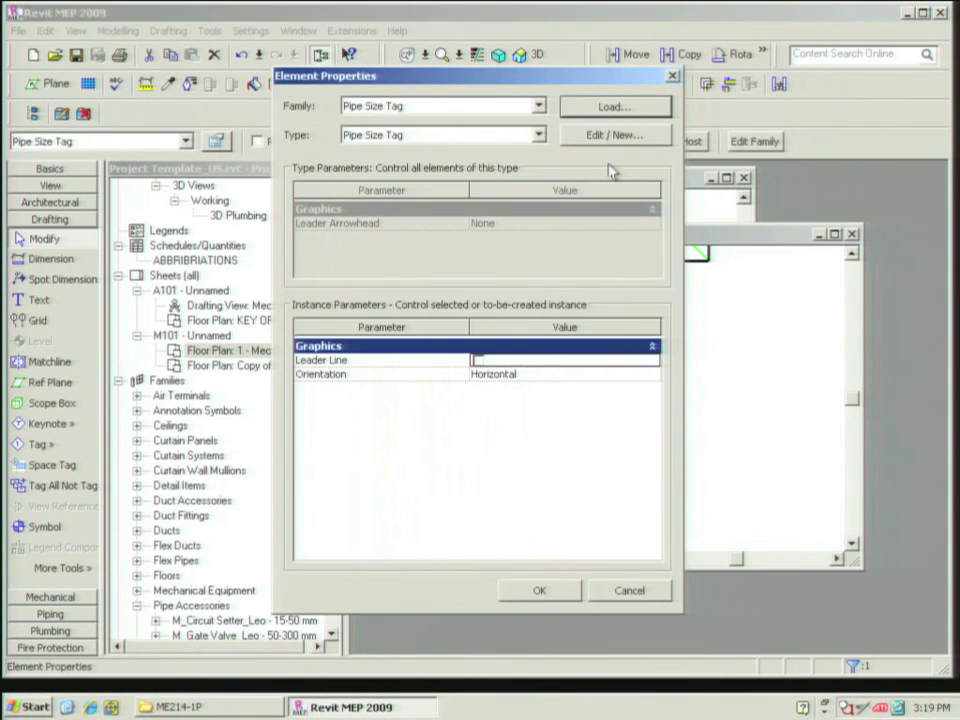
key(Escape)
key(Escape)
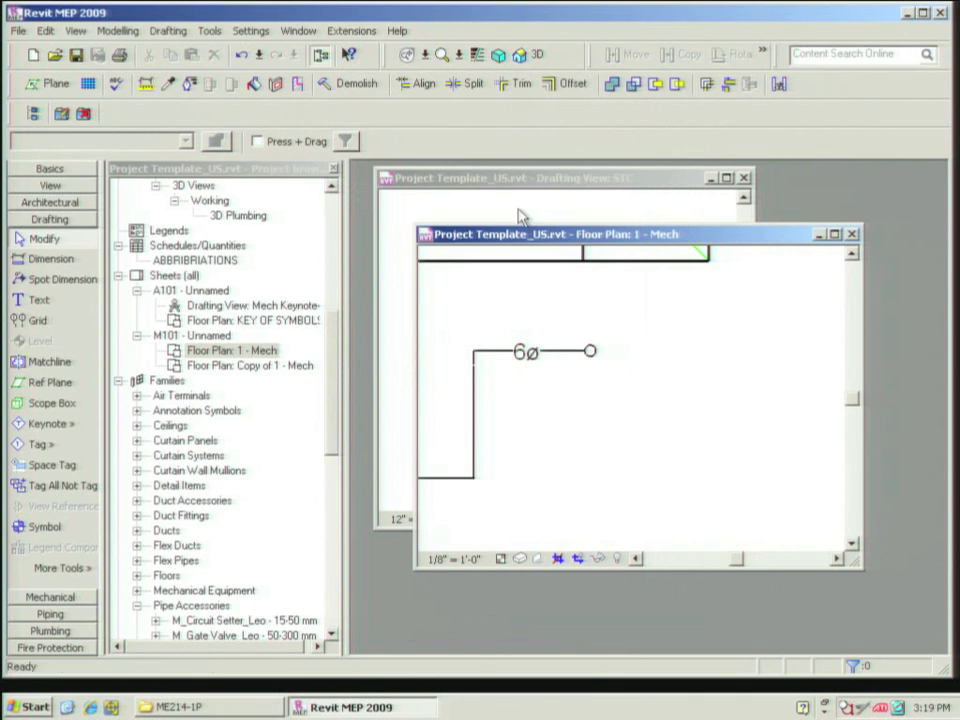
click(529, 362)
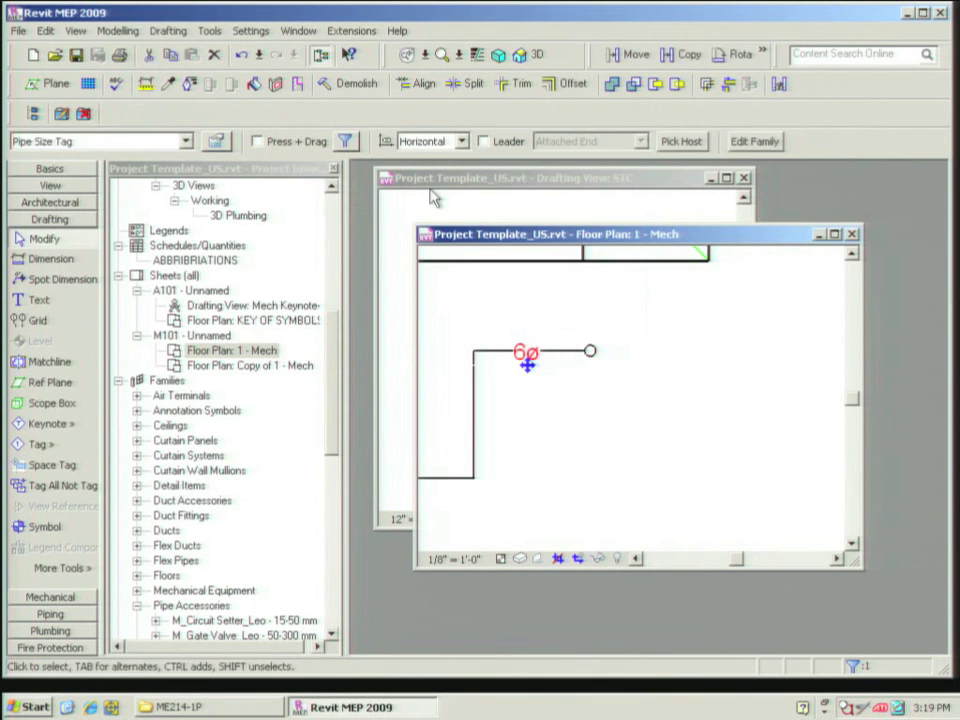
click(216, 141)
key(Escape)
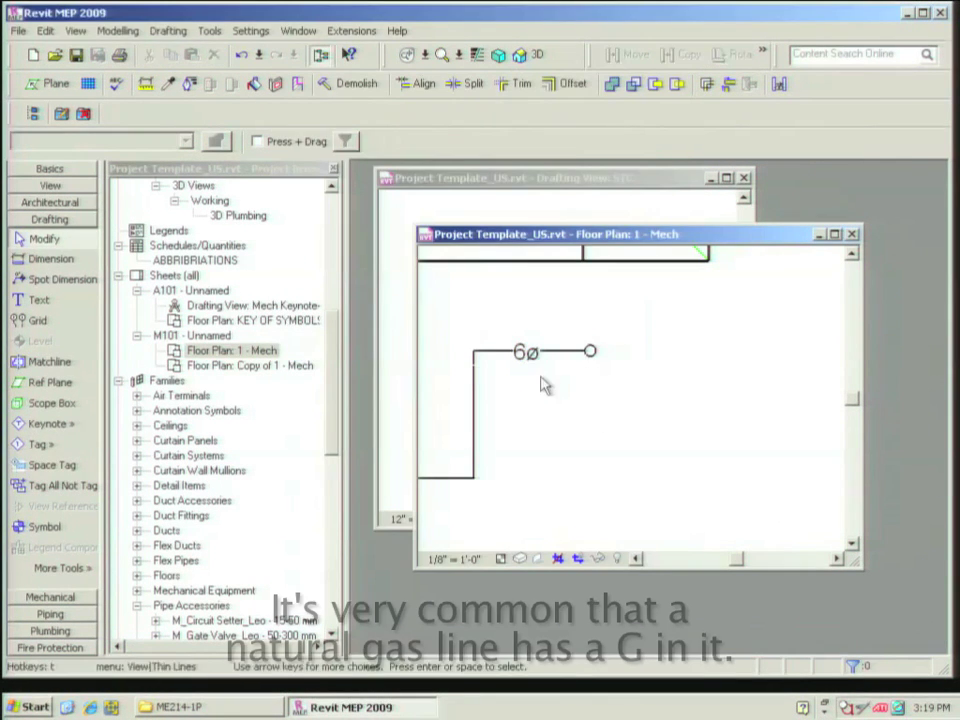
Check which tag families are loaded for the Pipes category, keeping the tag settings as they are
click(371, 141)
drag(594, 315, 563, 415)
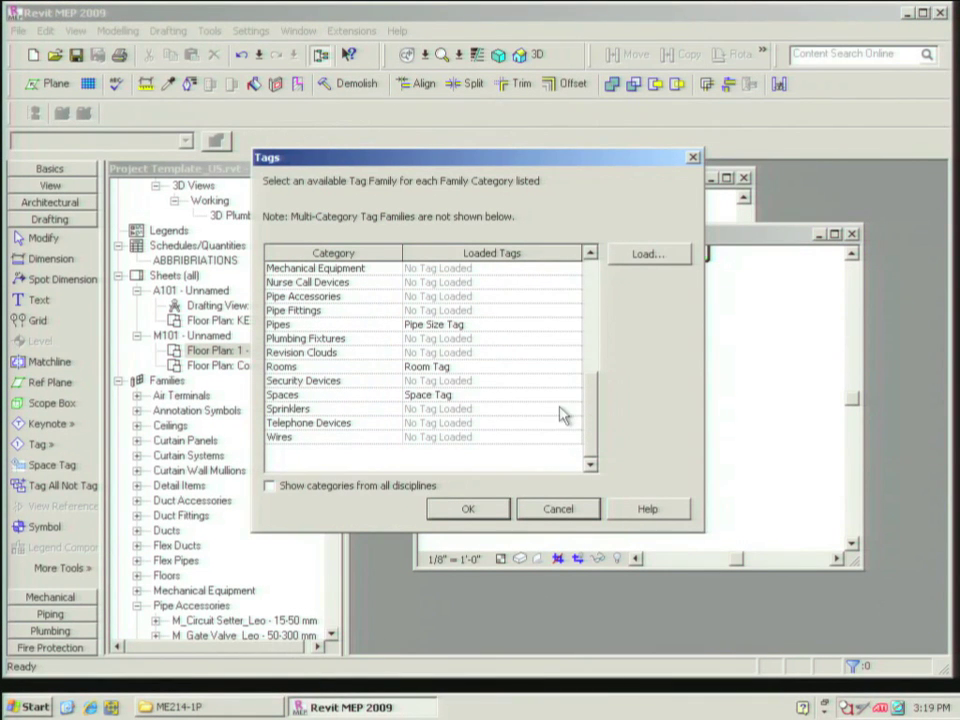
click(570, 328)
click(573, 325)
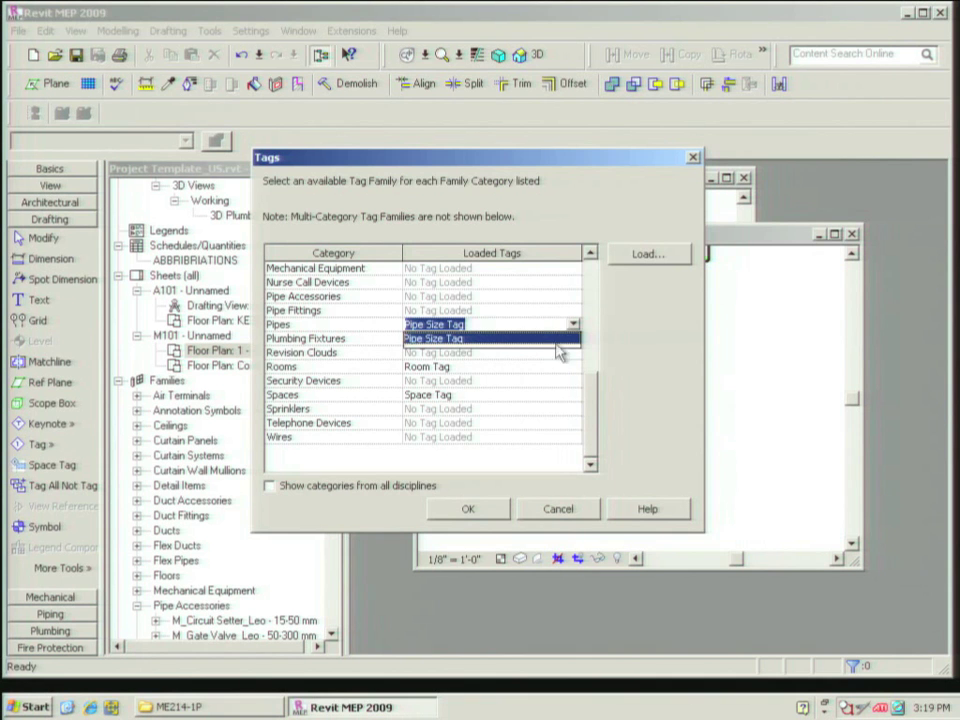
click(560, 338)
click(558, 508)
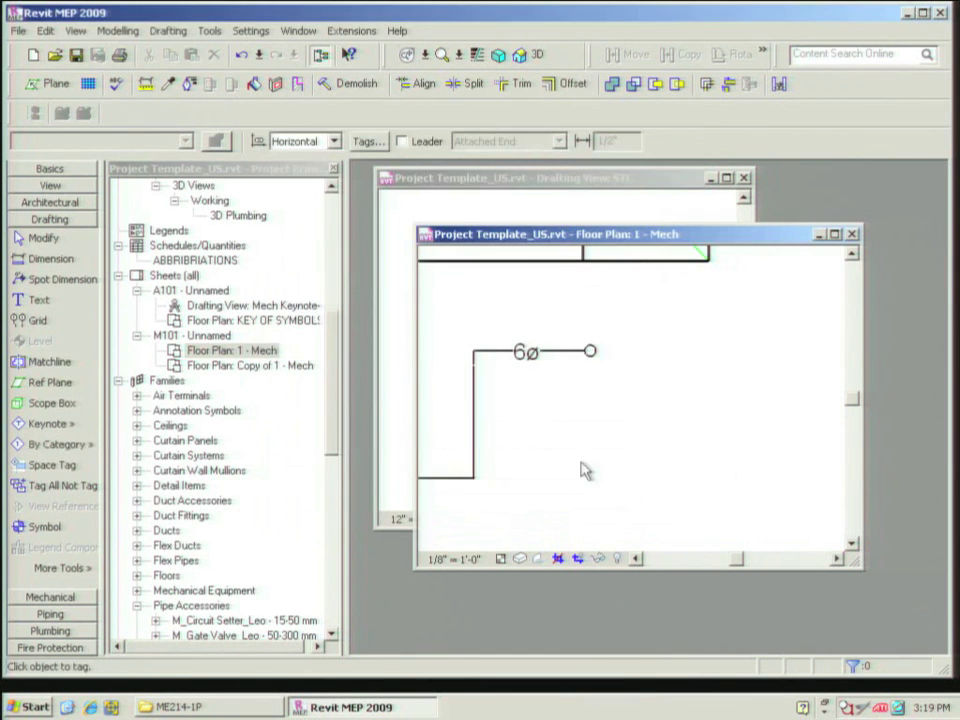
Select the pipe size tag on the horizontal pipe to view its available options
scroll(565, 445, up, 2)
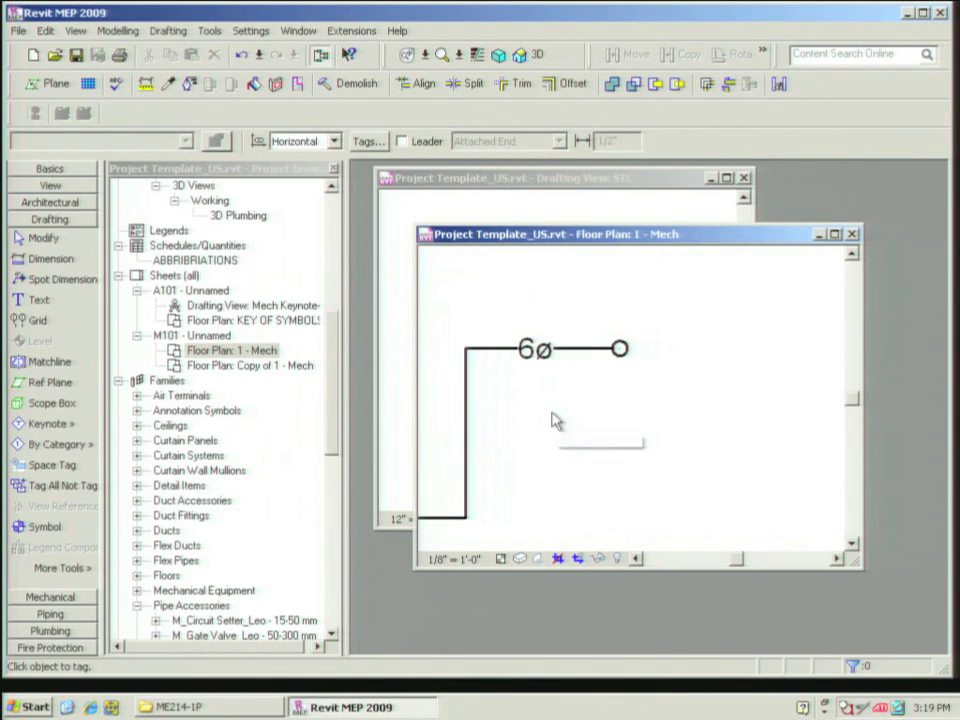
click(536, 350)
click(645, 257)
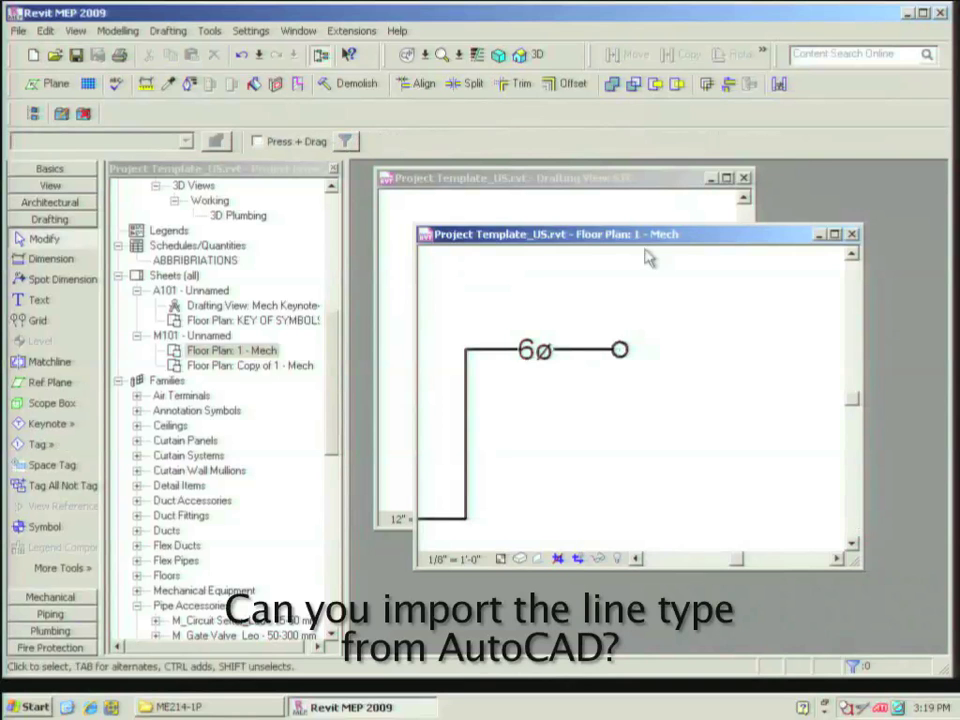
click(538, 356)
middle_drag(565, 425, 570, 431)
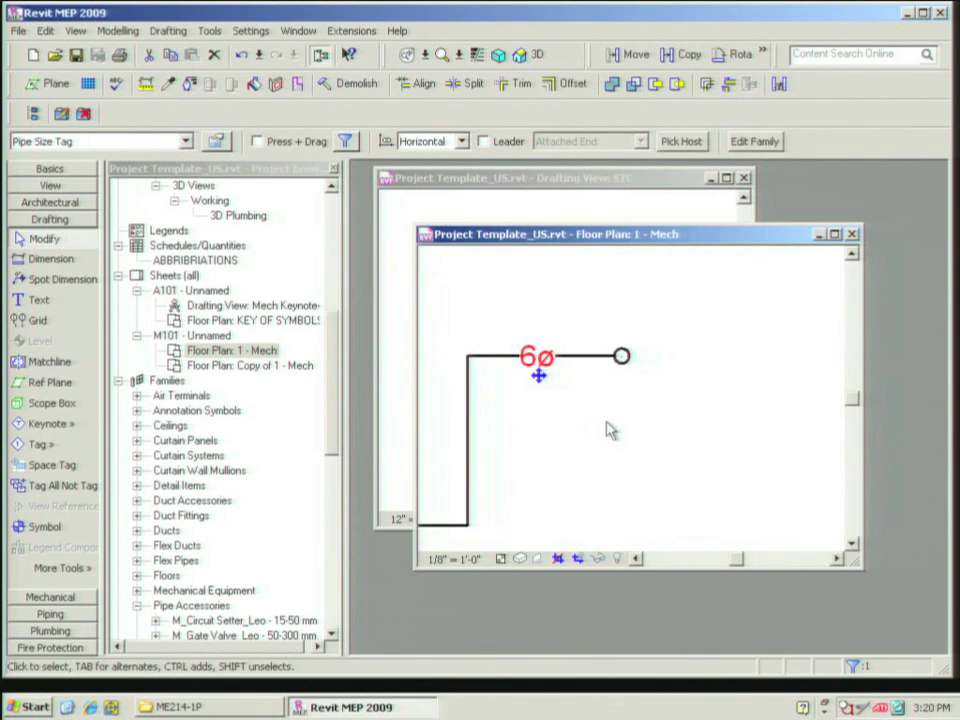
click(779, 146)
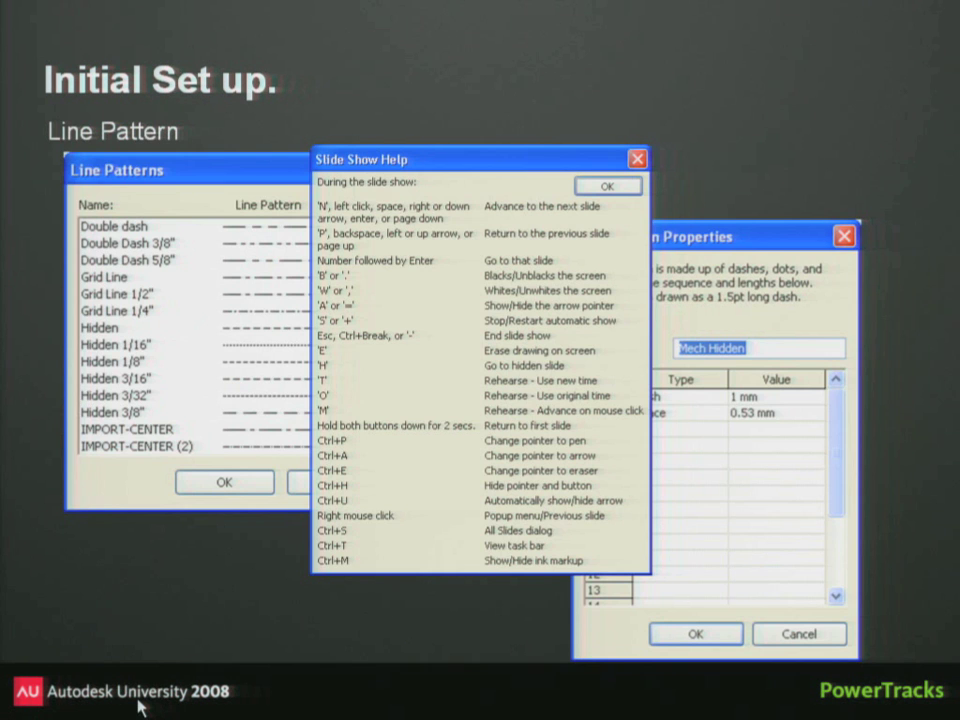
key(Escape)
key(Page_Down)
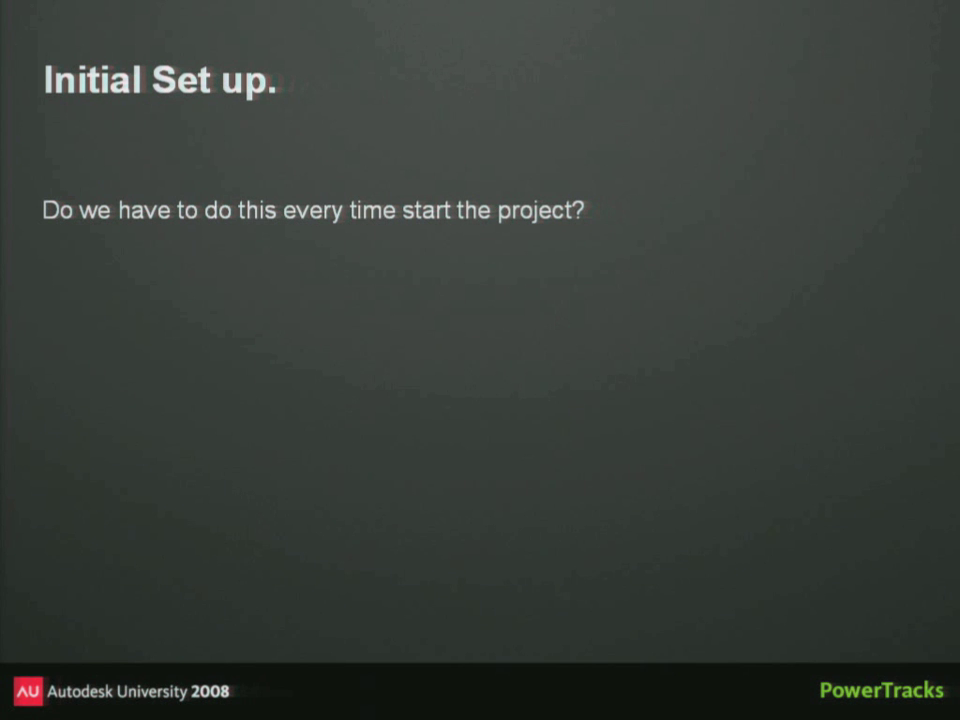
key(Page_Down)
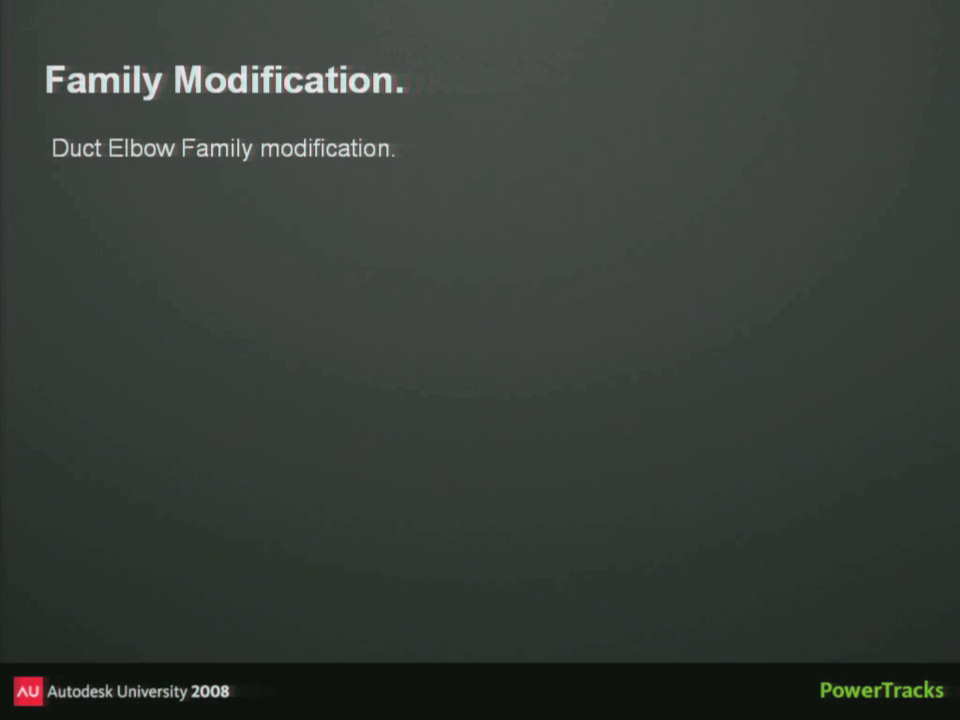
key(Right)
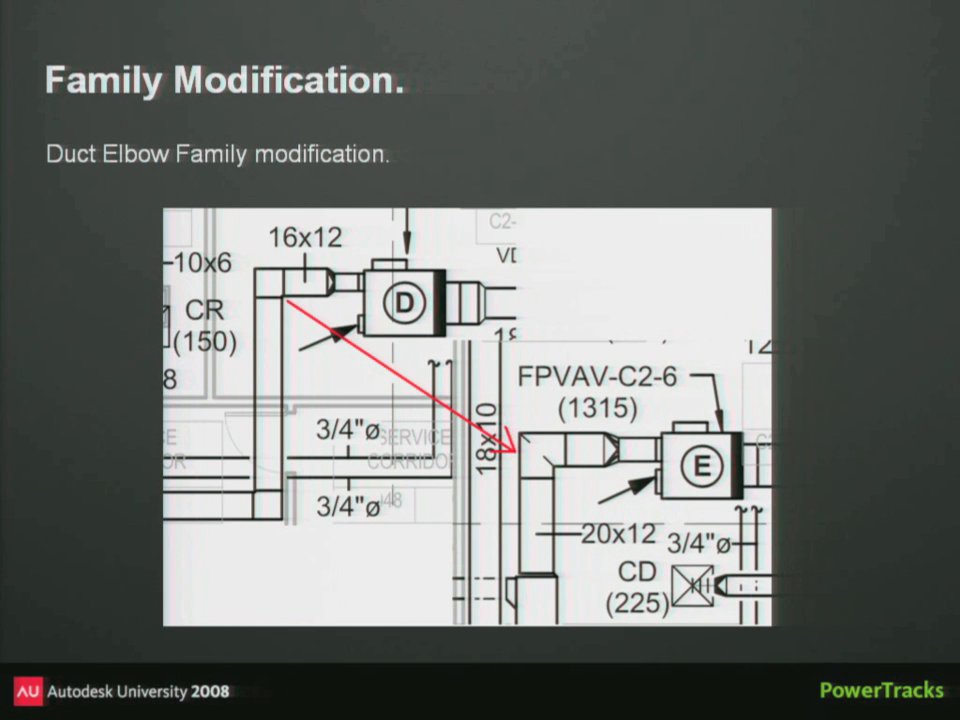
key(Right)
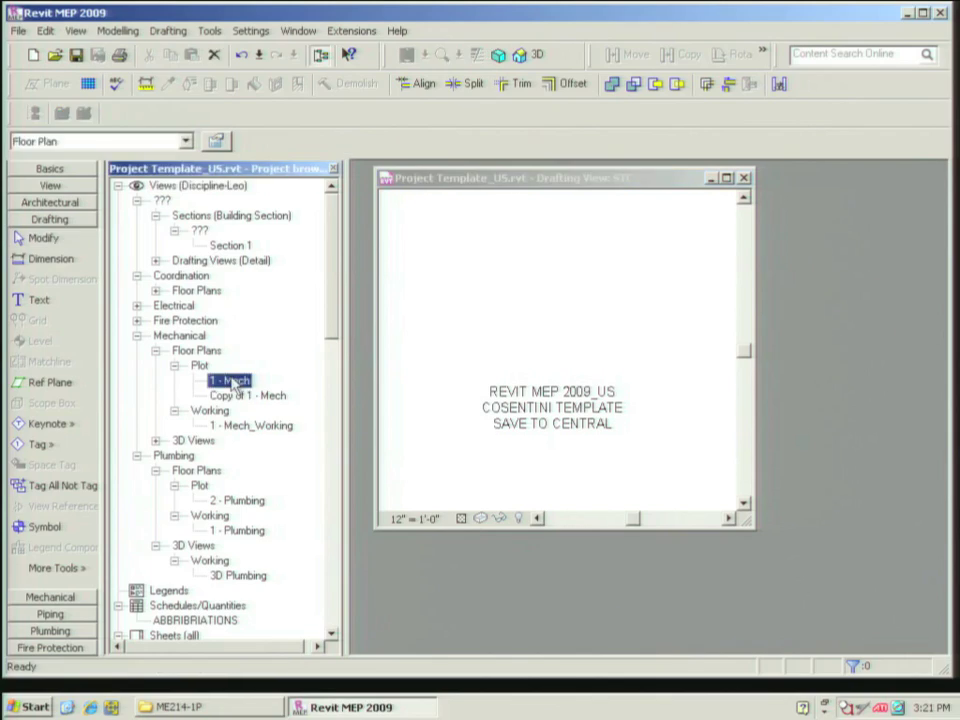
Open the 1 - Mech floor plan and select the mitered rectangular duct elbow that lacks a diagonal line
double_click(232, 380)
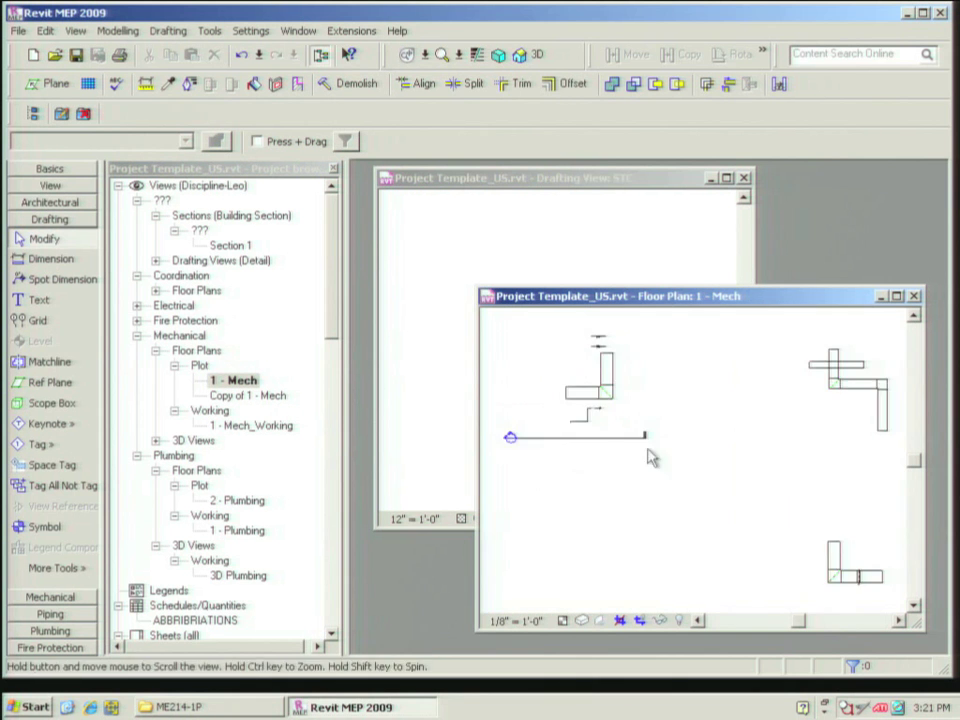
scroll(690, 430, up, 5)
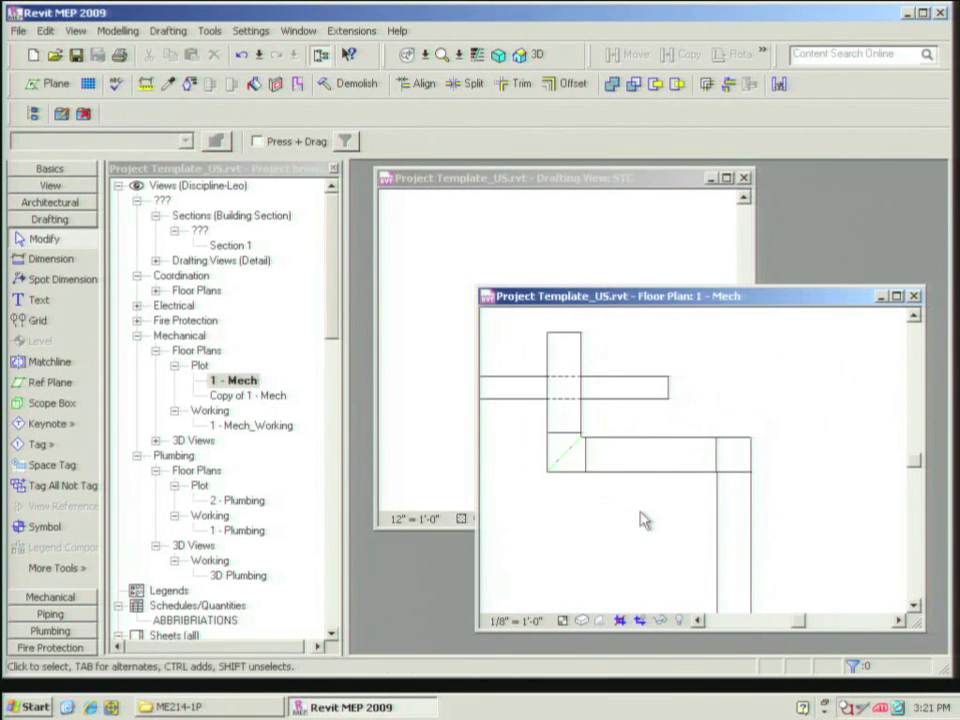
click(750, 456)
click(778, 422)
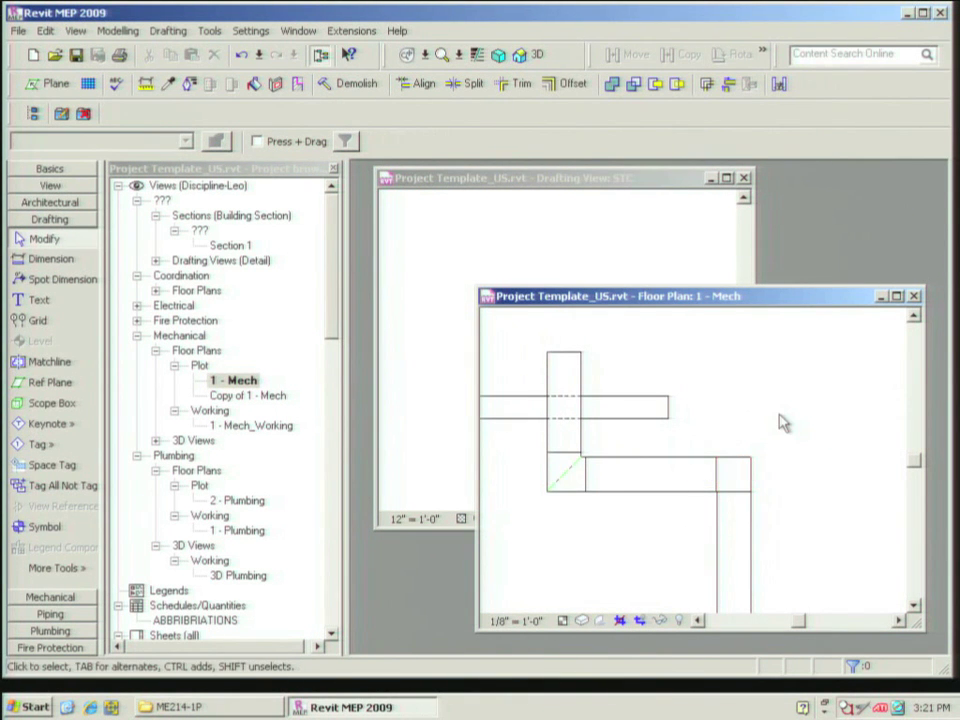
click(740, 456)
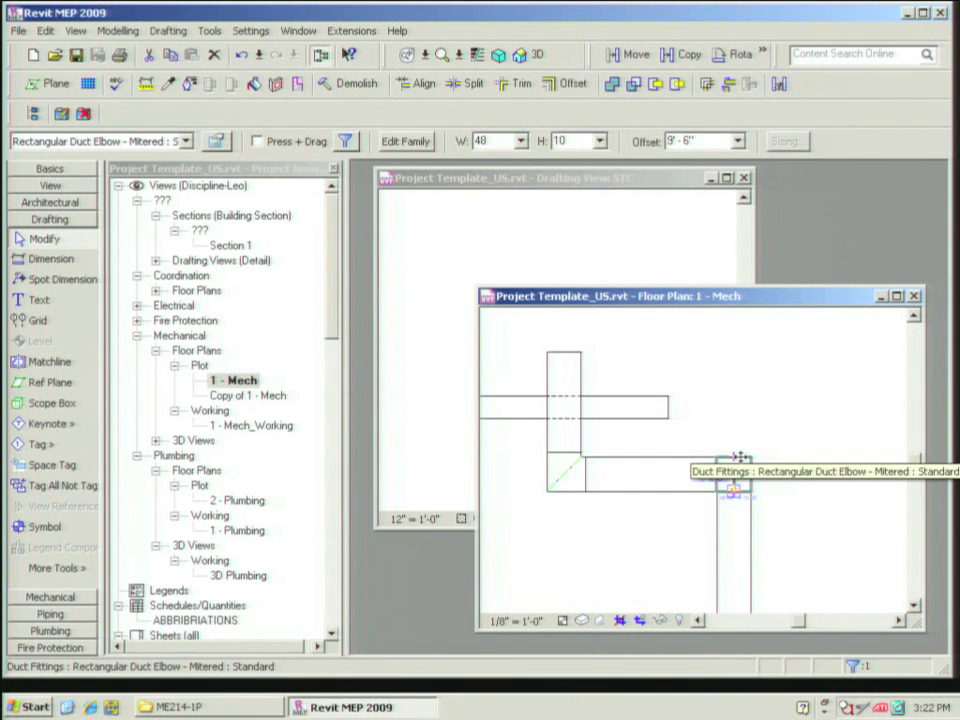
click(740, 457)
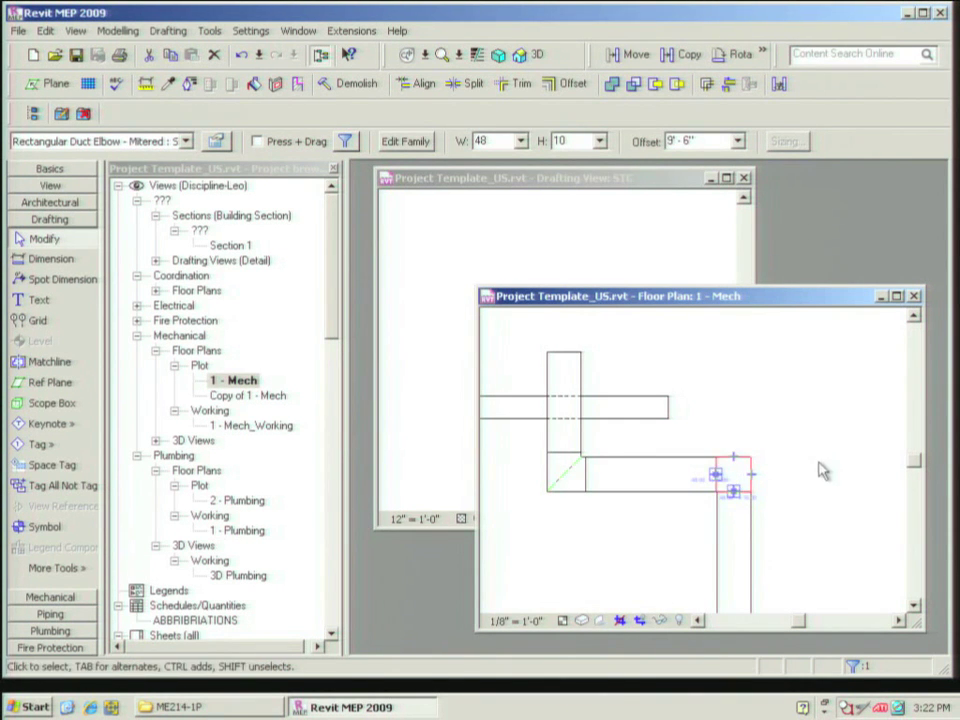
scroll(768, 440, up, 1)
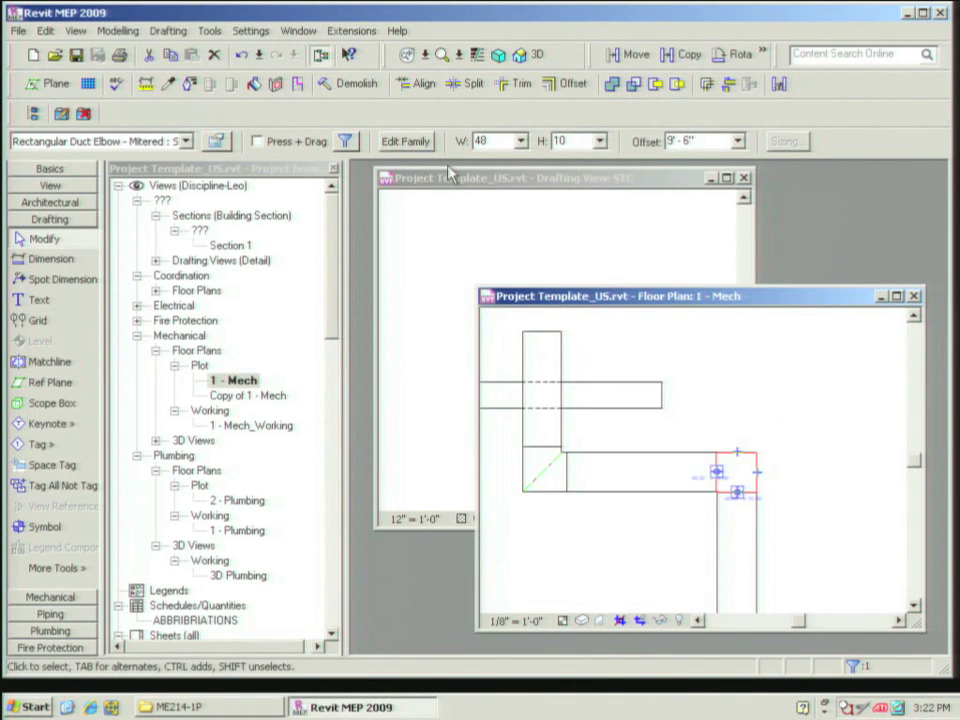
Open the selected duct elbow's family for editing and display its Ref. Level floor plan
click(412, 141)
click(440, 373)
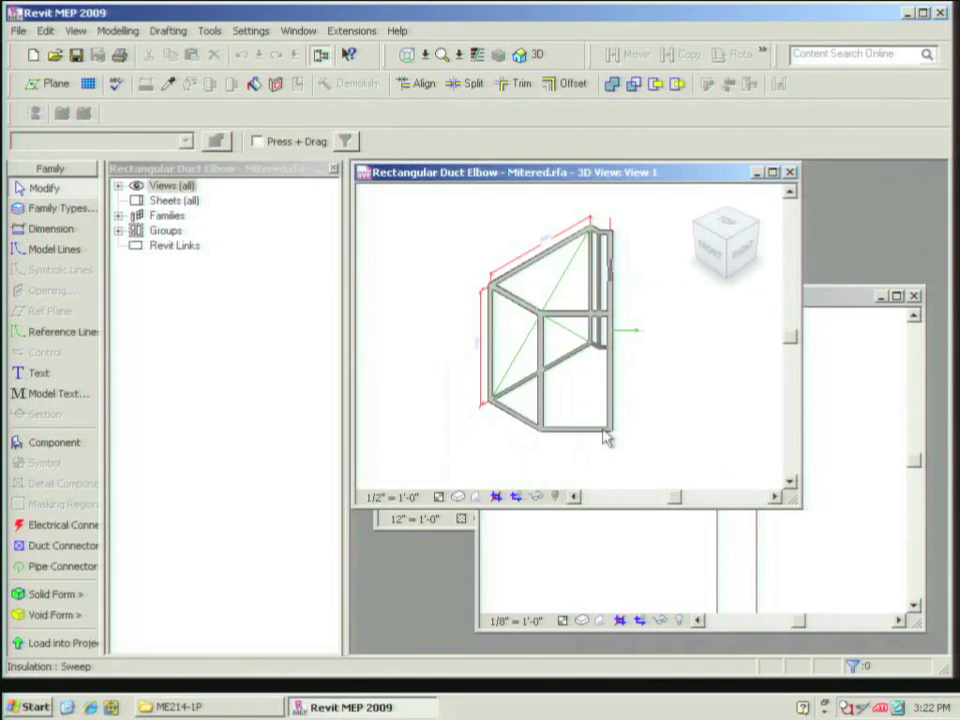
click(137, 201)
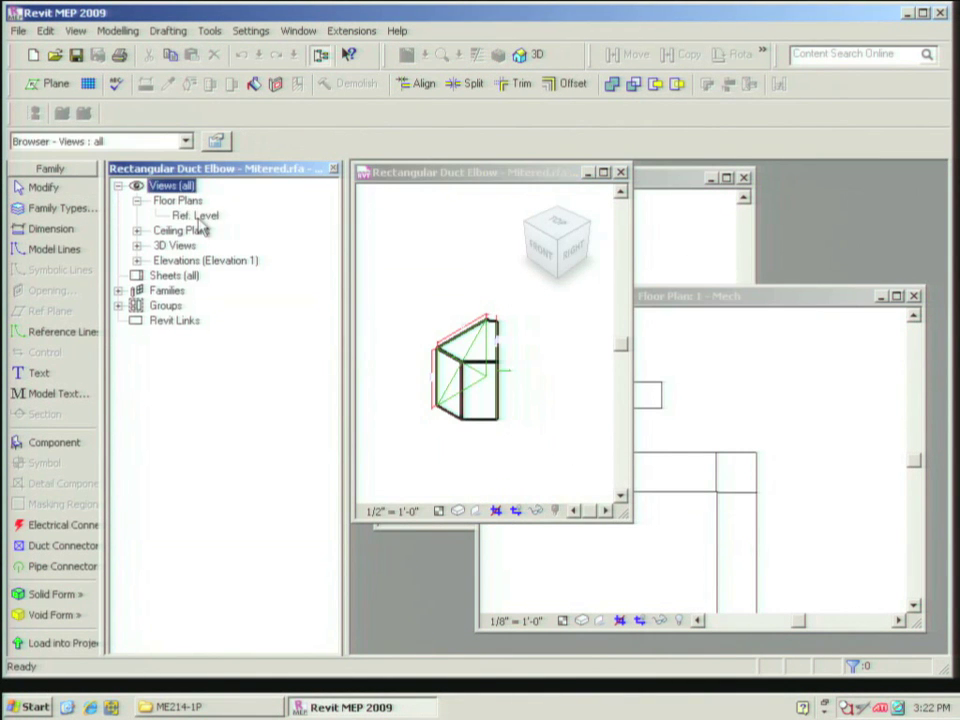
double_click(203, 217)
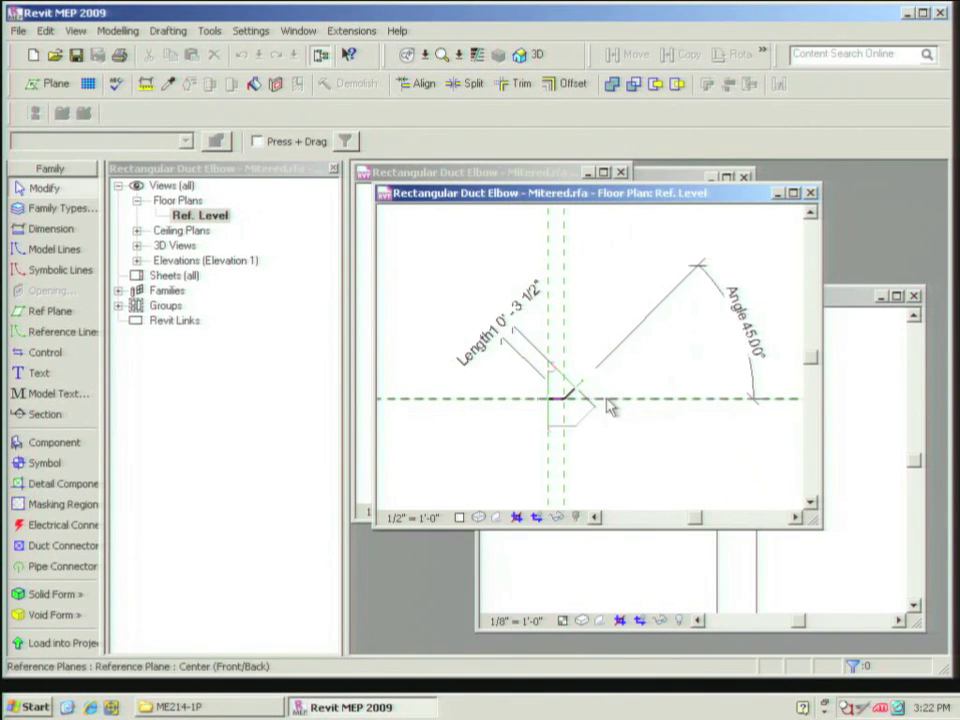
Save the family as "Rectangular Duct Elbow - Mitered_test" in the Family_Temp folder inside ME214-1P
click(18, 31)
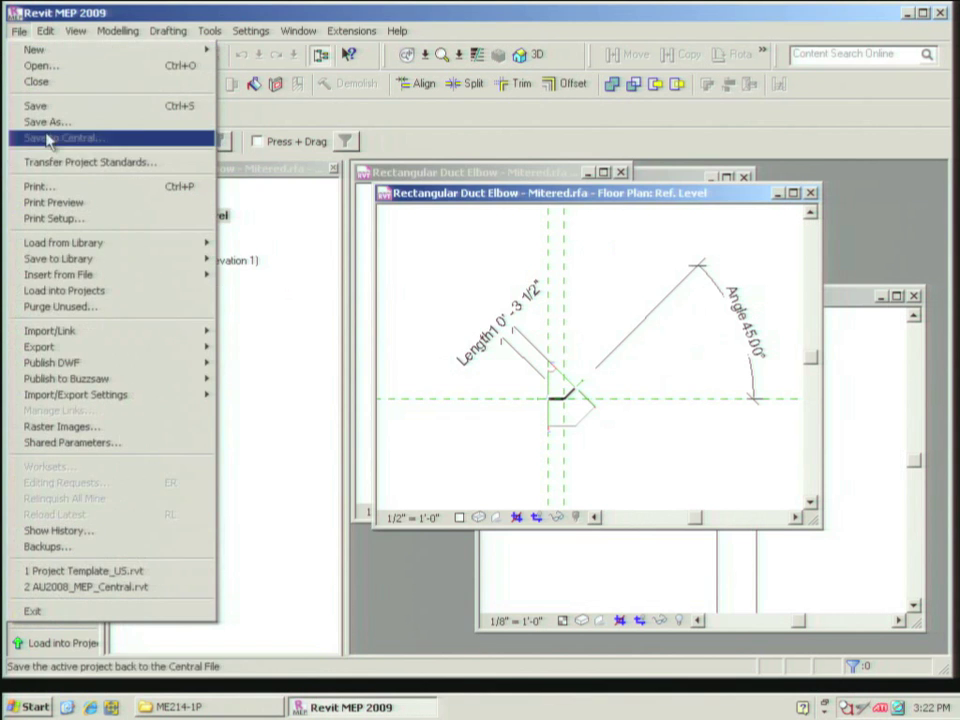
click(40, 120)
click(443, 488)
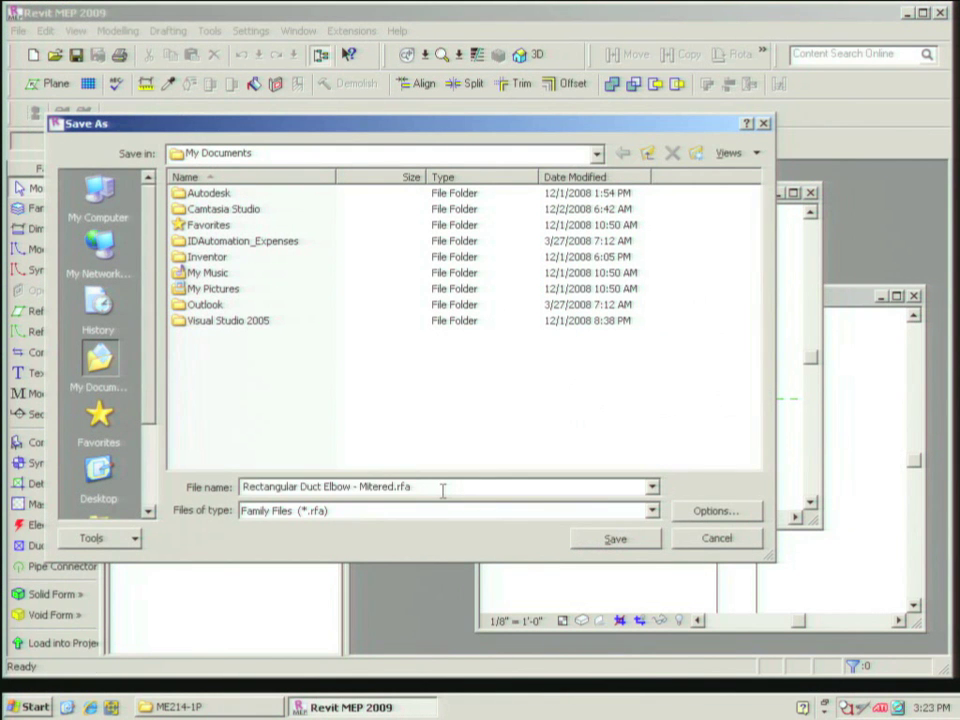
key(BackSpace)
key(BackSpace)
key(BackSpace)
key(BackSpace)
text(_test)
click(98, 470)
double_click(210, 242)
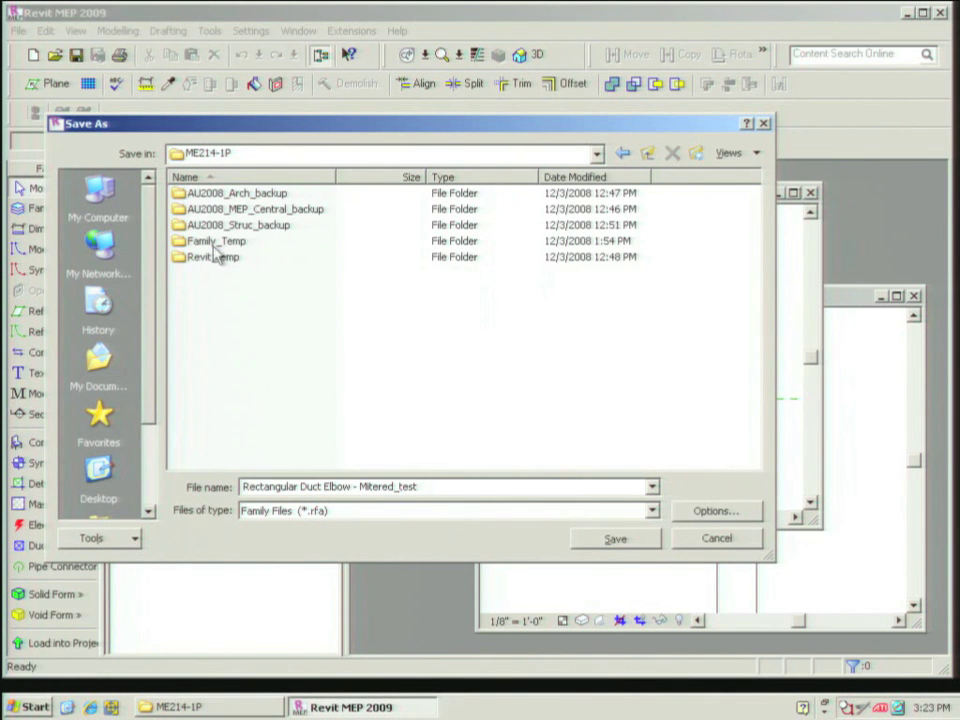
double_click(212, 243)
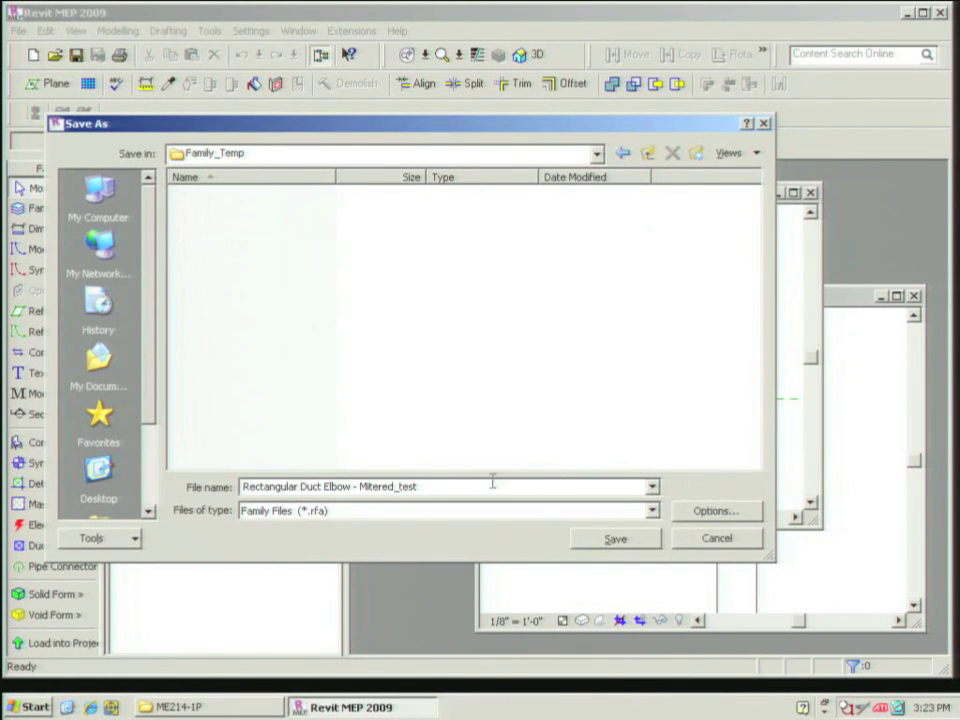
click(752, 513)
click(424, 445)
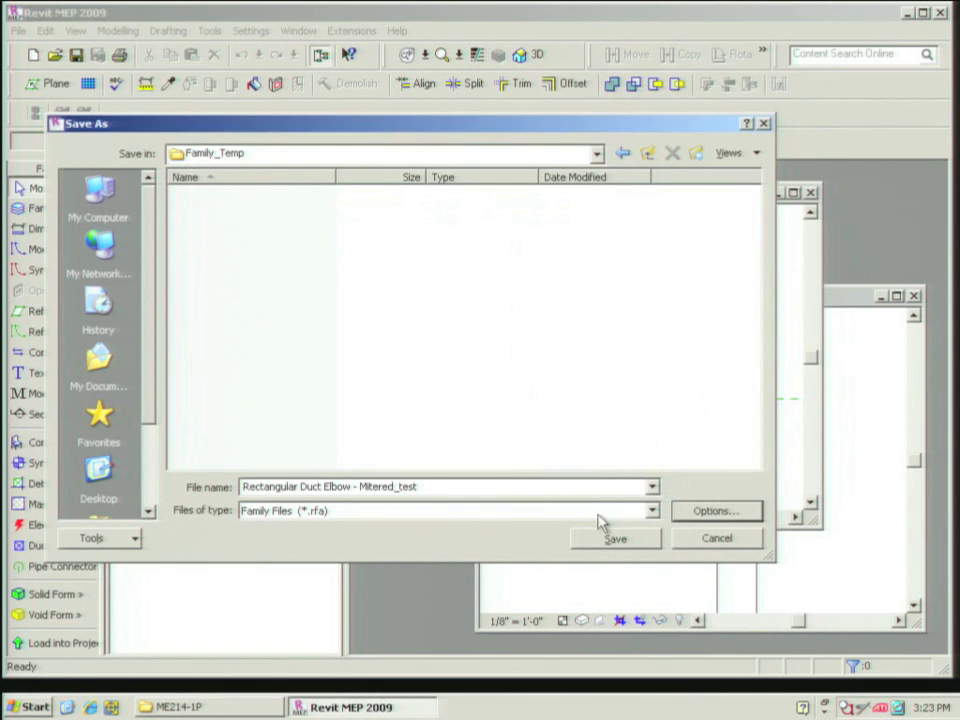
click(617, 540)
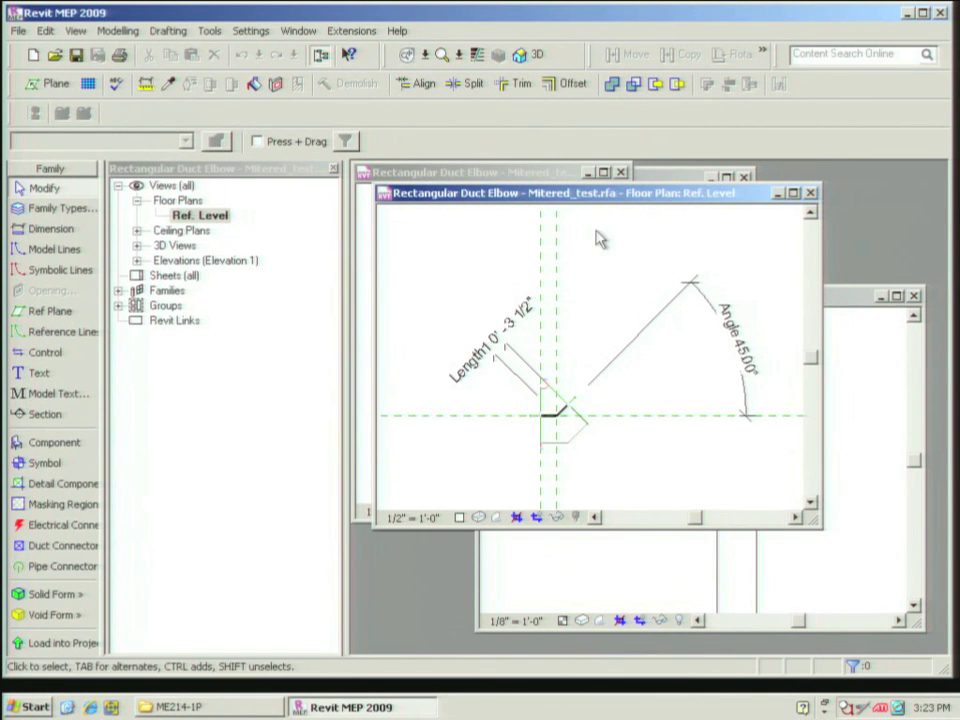
scroll(555, 349, up, 3)
scroll(614, 357, up, 1)
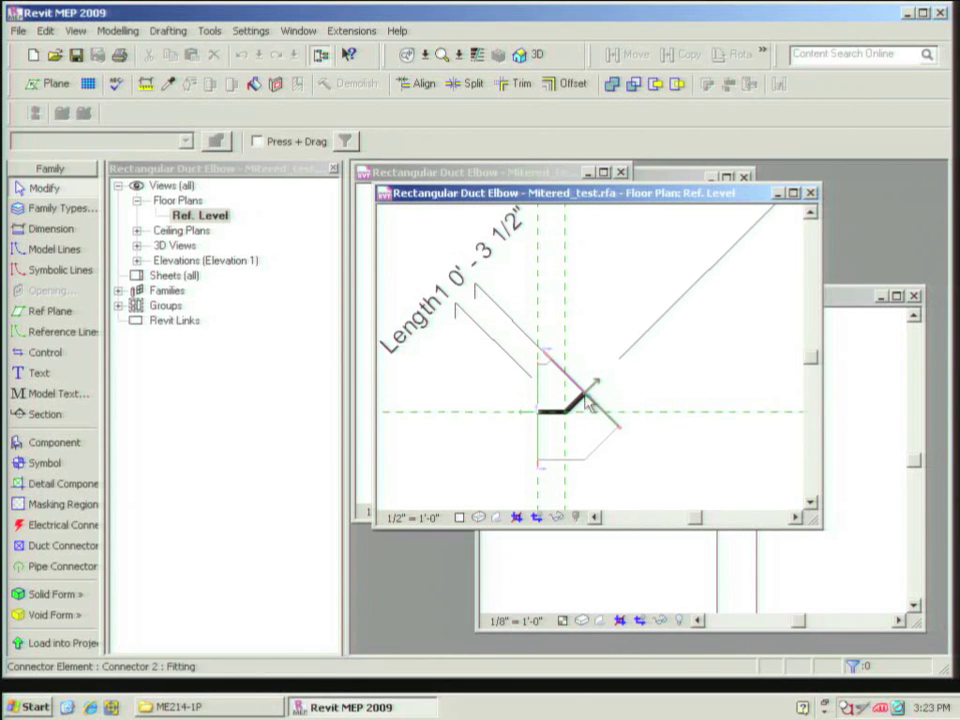
scroll(589, 407, up, 1)
scroll(602, 421, down, 3)
scroll(593, 437, down, 1)
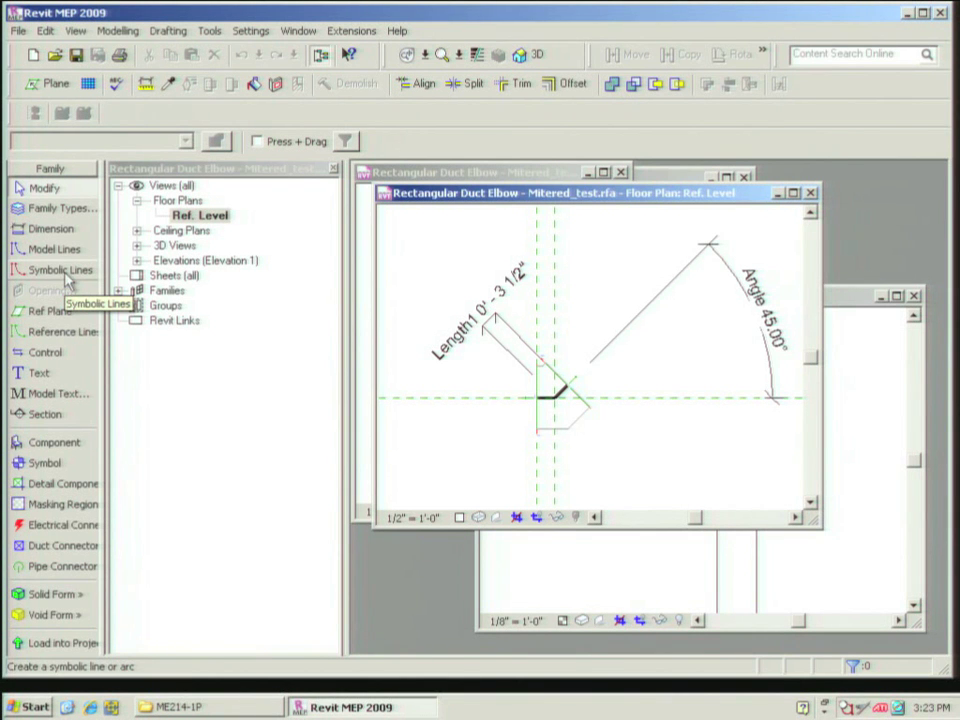
Open the family's {3D} view and return to the Ref. Level floor plan
scroll(450, 295, up, 3)
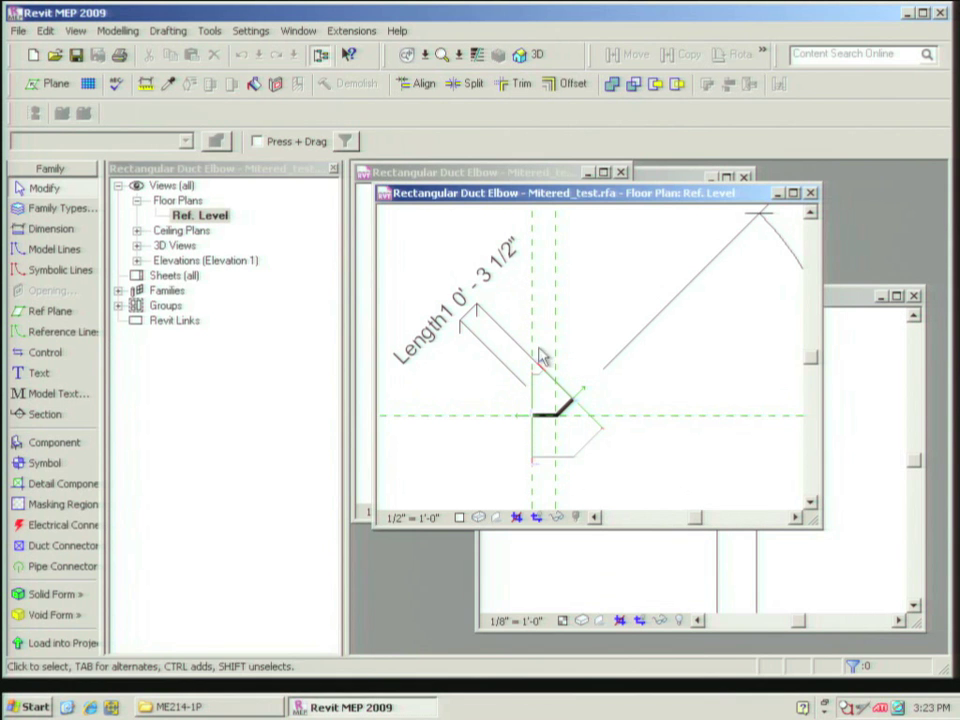
click(137, 245)
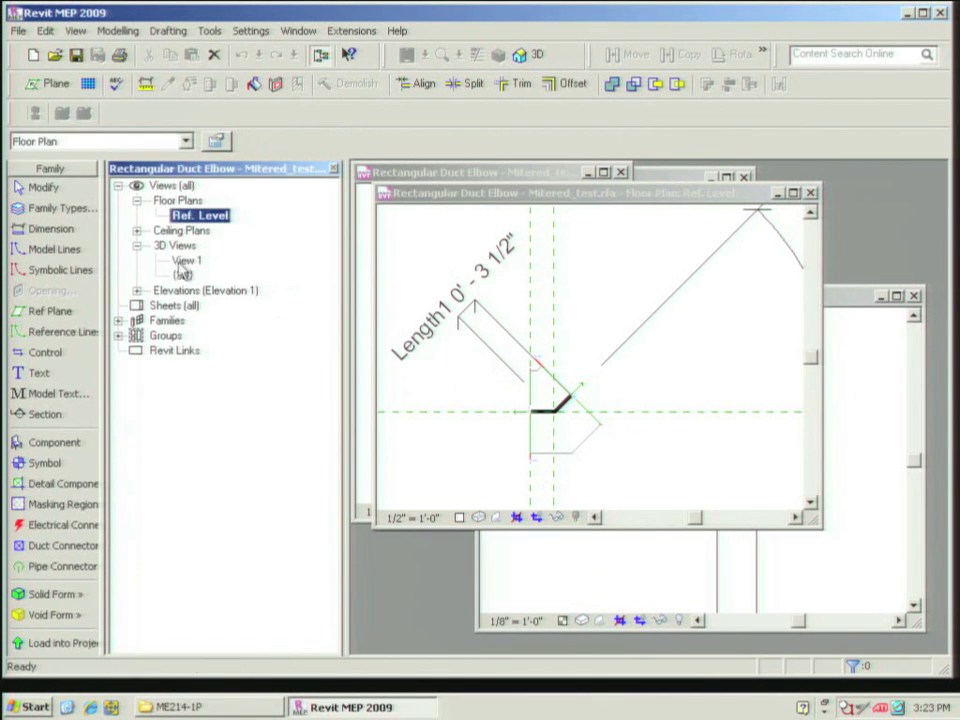
double_click(184, 275)
click(381, 243)
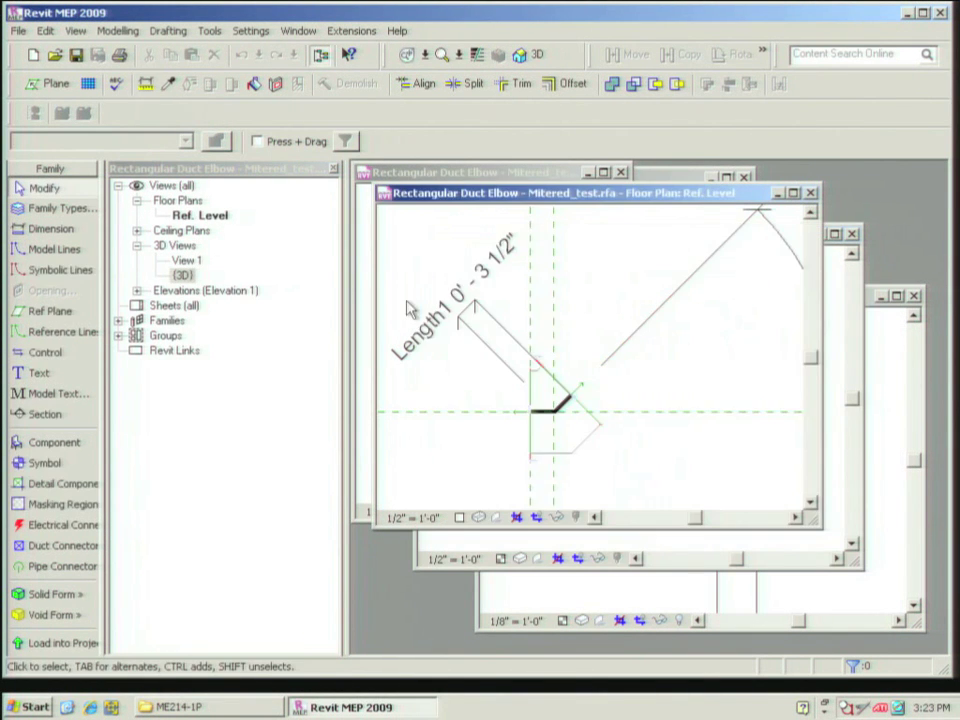
Draw a model line diagonally across the elbow's miter, from the inner corner to the outer corner, in the Ref. Level plan
scroll(542, 360, up, 2)
click(56, 250)
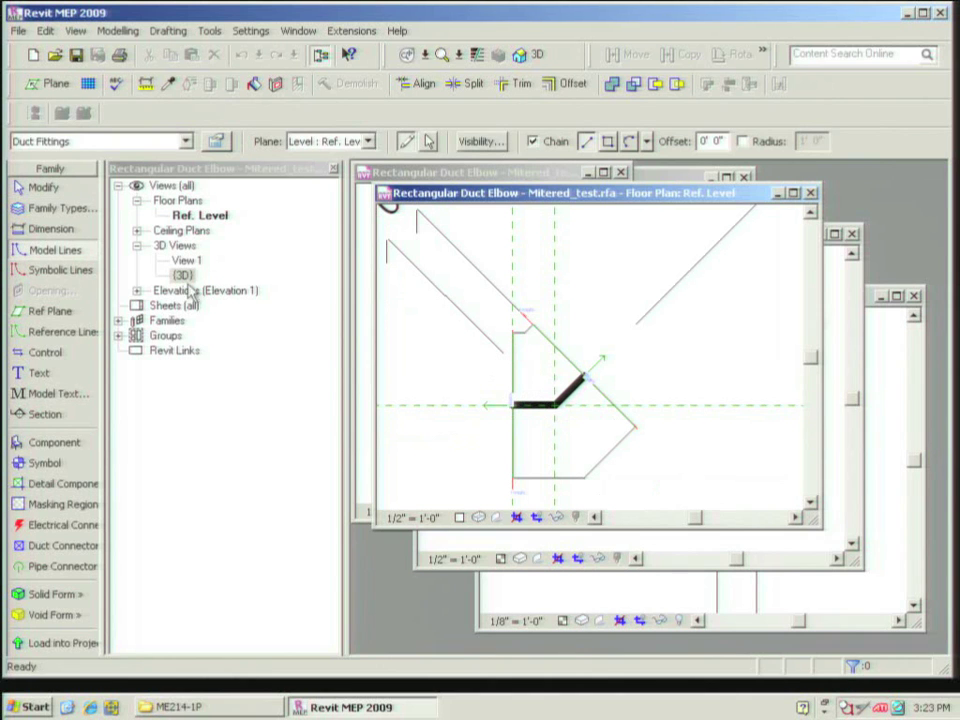
click(524, 331)
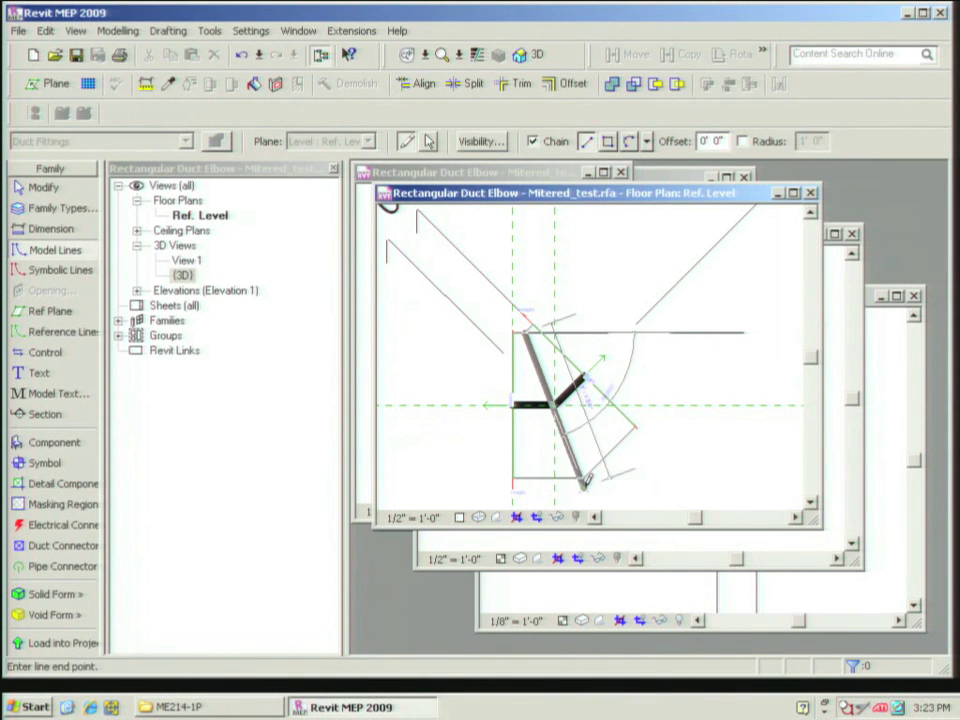
click(586, 477)
key(Escape)
key(Escape)
Examine the model line in the {3D} view as wireframe from another side, and undo the line in the Ref. Level plan
click(789, 566)
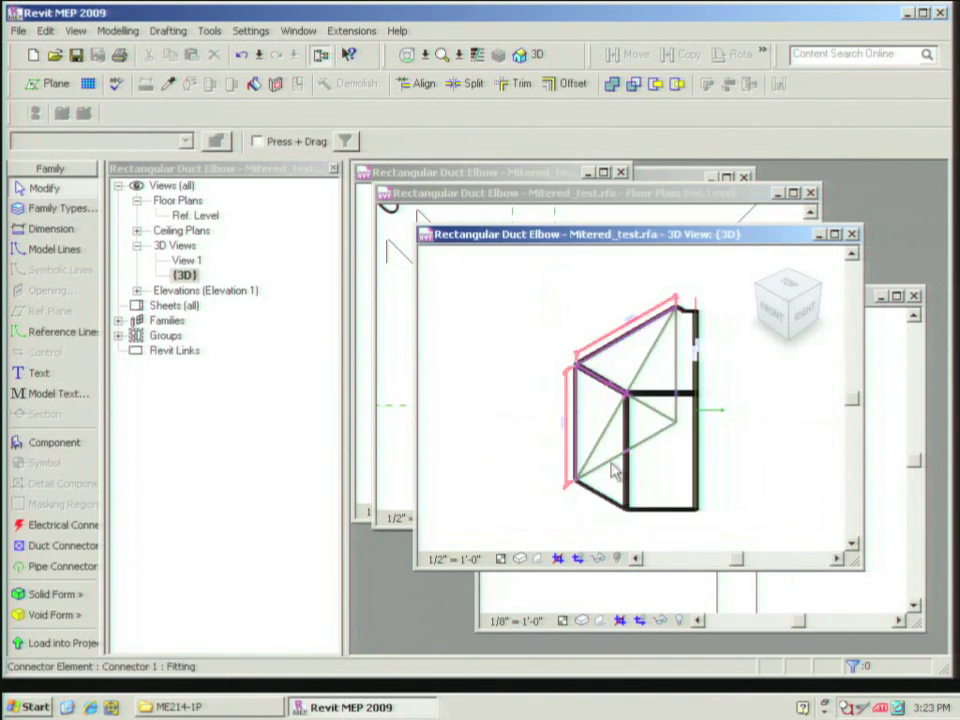
click(521, 559)
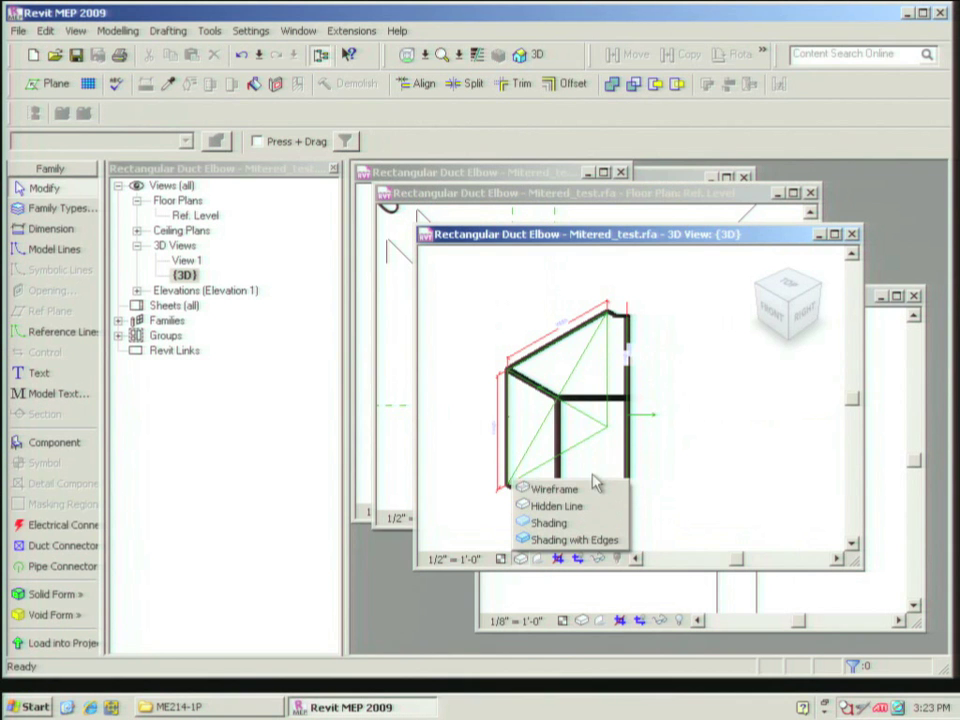
click(568, 490)
key(F8)
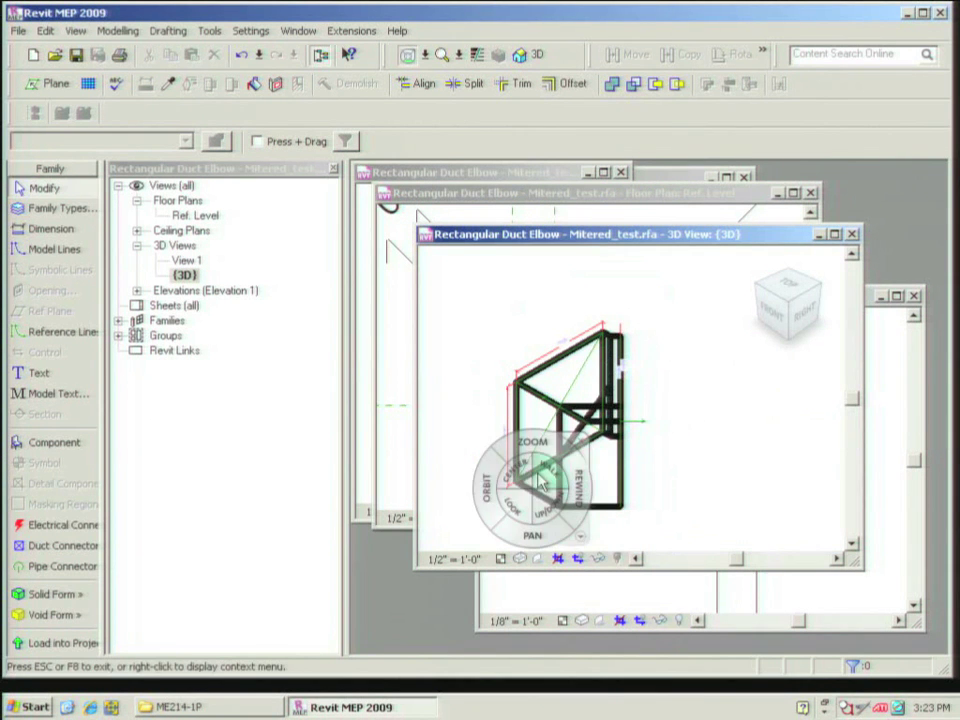
drag(500, 525, 666, 446)
key(Escape)
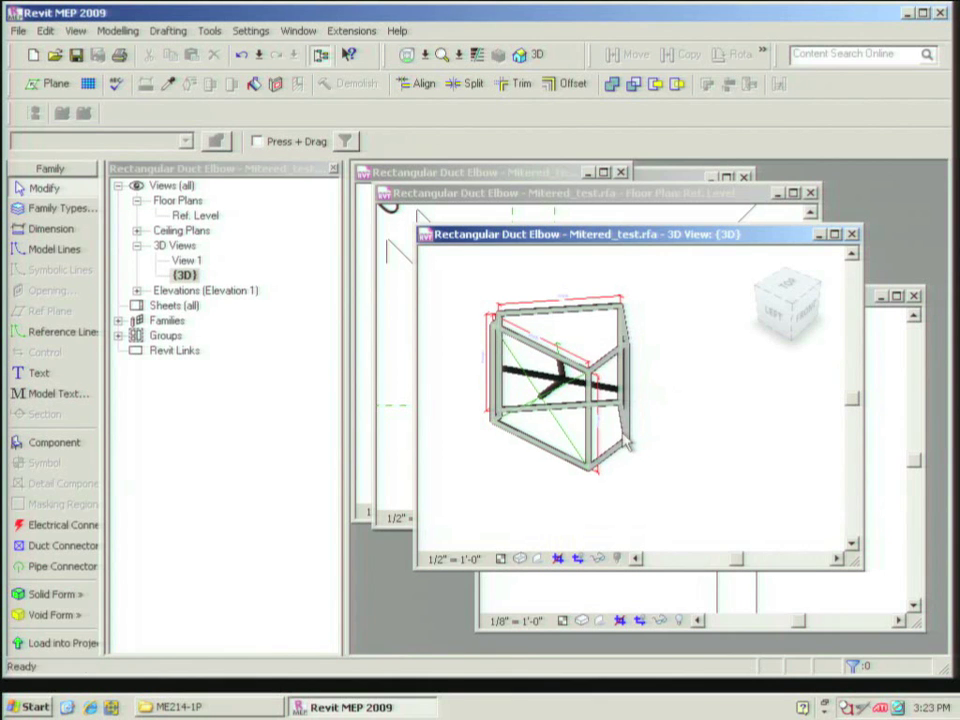
click(392, 320)
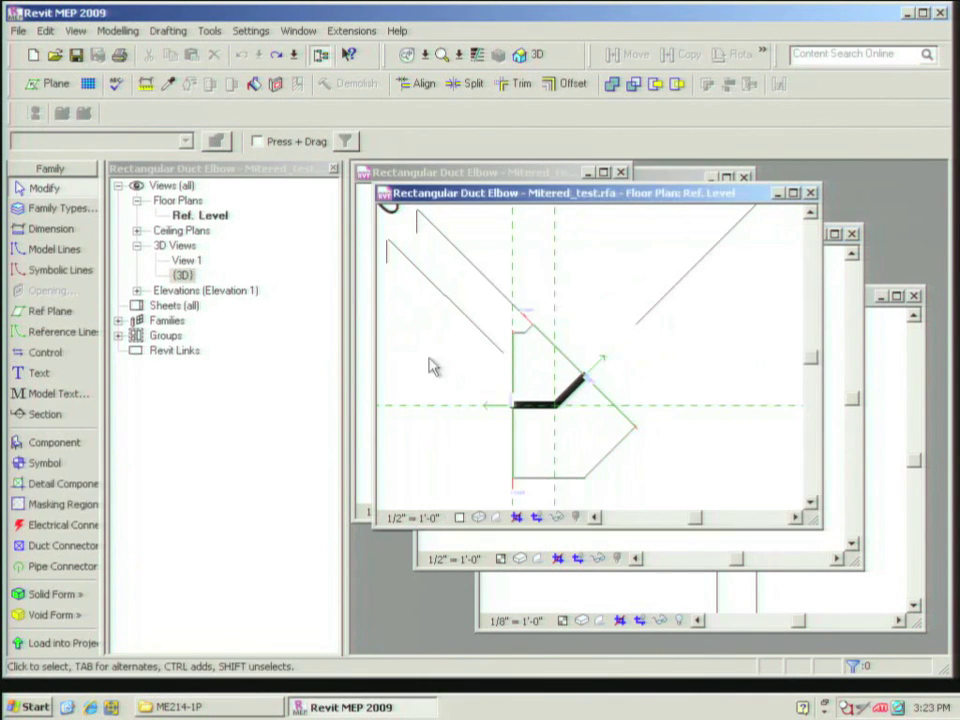
Draw a symbolic line diagonally across the elbow's miter, from the inner corner to the outer corner
click(58, 270)
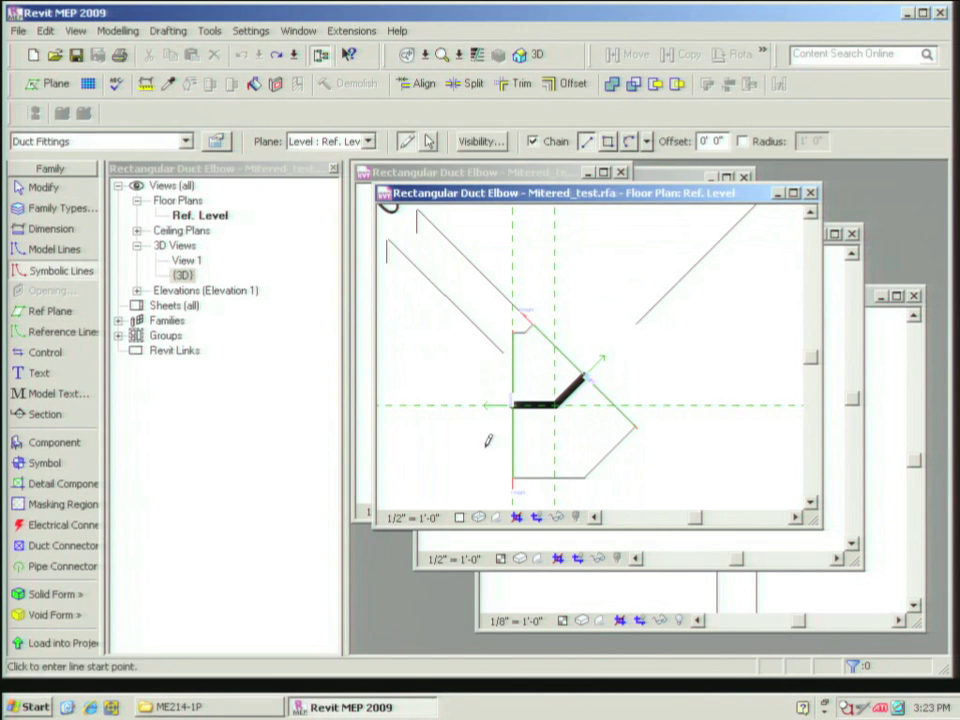
scroll(488, 440, up, 1)
click(492, 313)
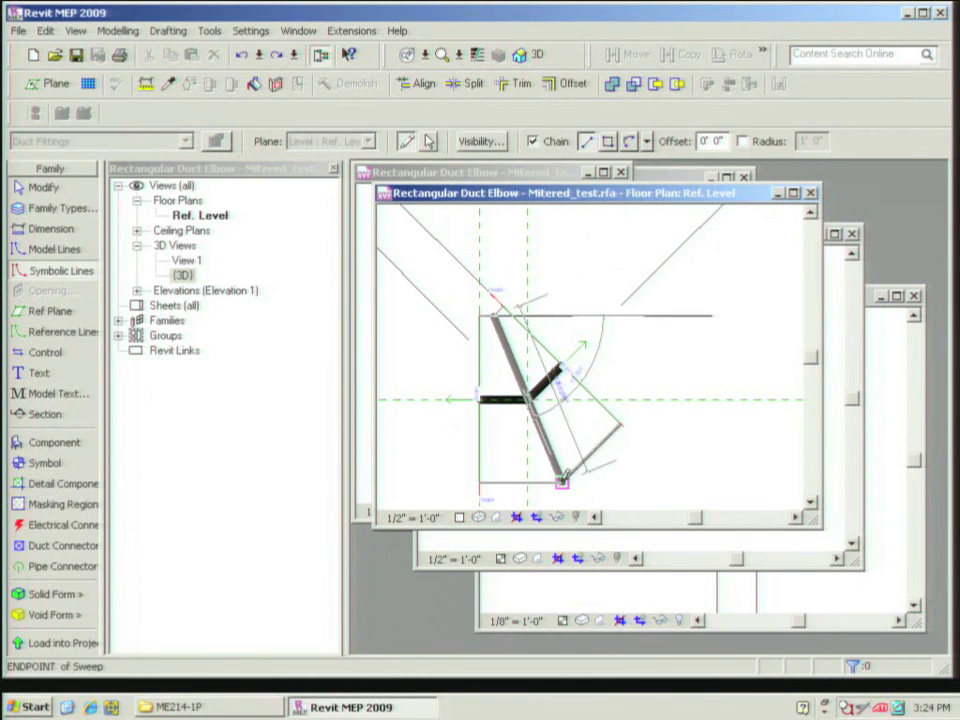
click(562, 482)
key(Escape)
key(Escape)
Examine the elbow in the {3D} view as wireframe from another side to check for the symbolic line, and close that view
mouse_move(437, 194)
mouse_down()
mouse_move(447, 205)
mouse_move(424, 329)
mouse_up()
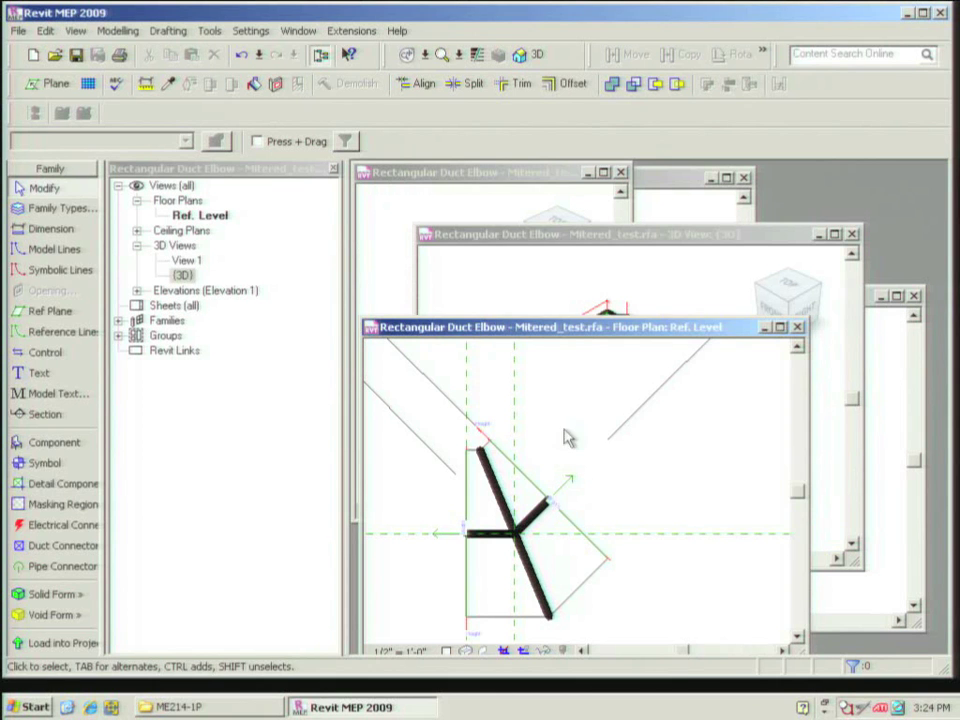
click(561, 279)
click(537, 558)
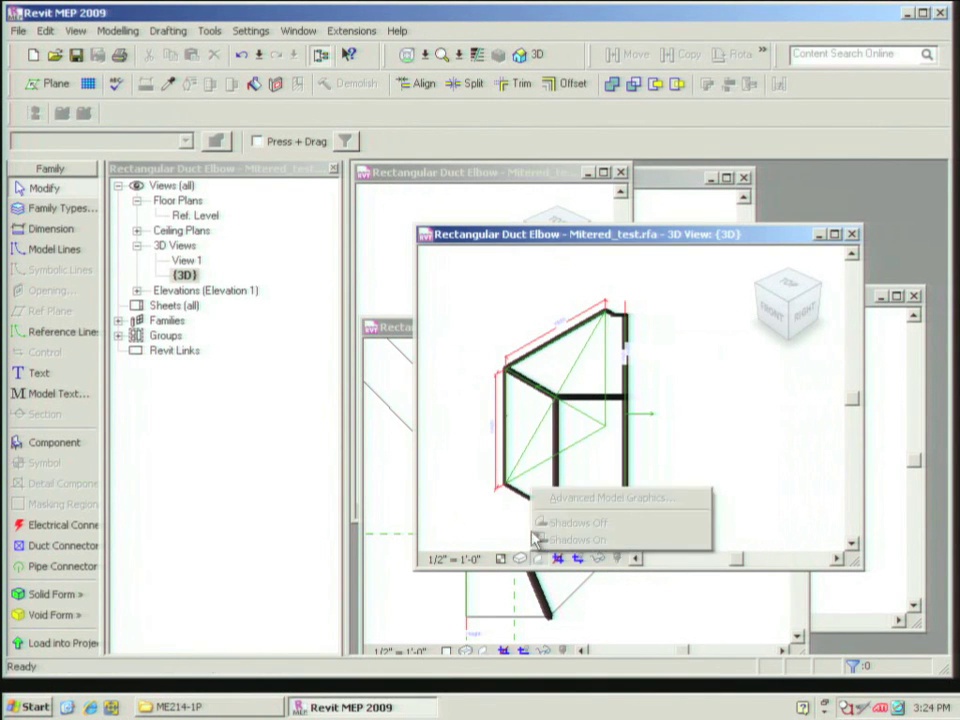
click(519, 558)
click(521, 489)
shift+middle_drag(530, 472, 615, 446)
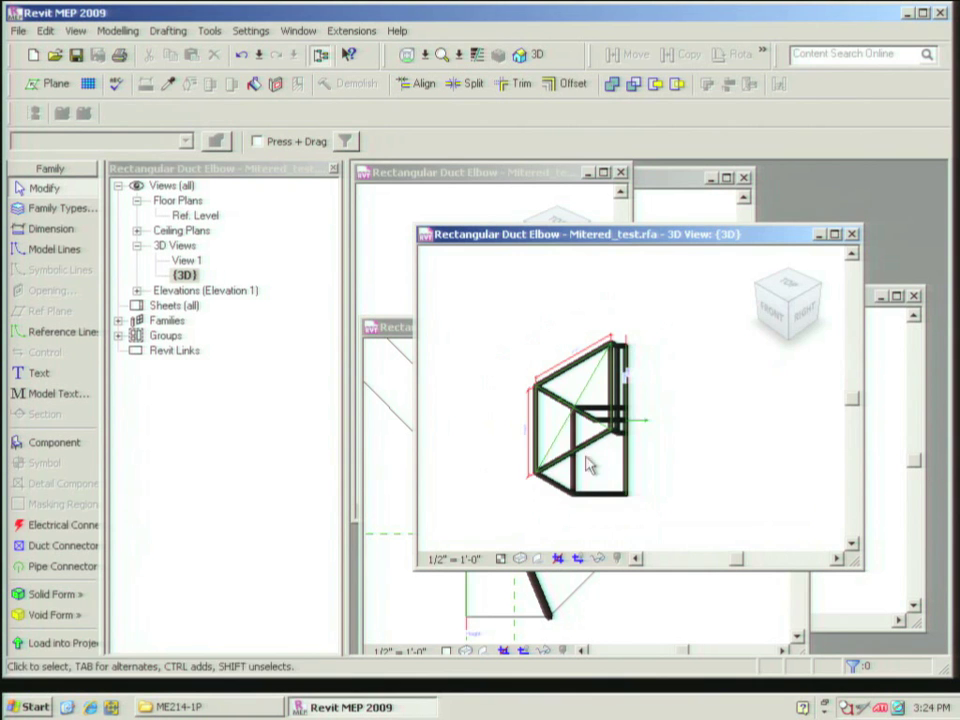
key(F8)
drag(537, 472, 643, 455)
key(Escape)
click(851, 234)
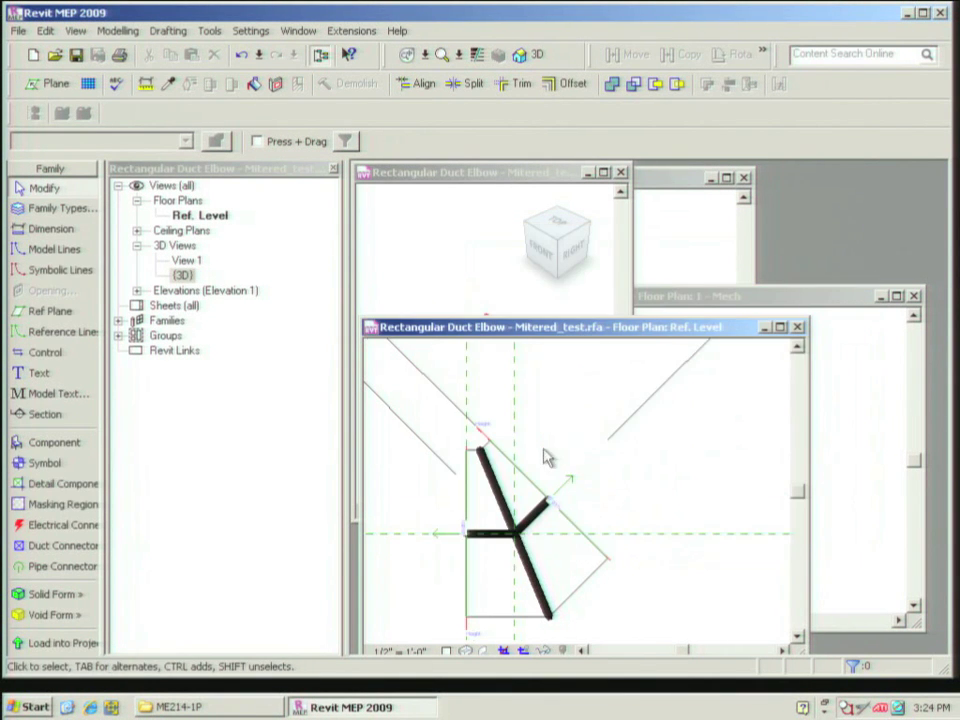
Delete the diagonal symbolic line from the elbow in the Ref. Level plan
click(495, 468)
key(Delete)
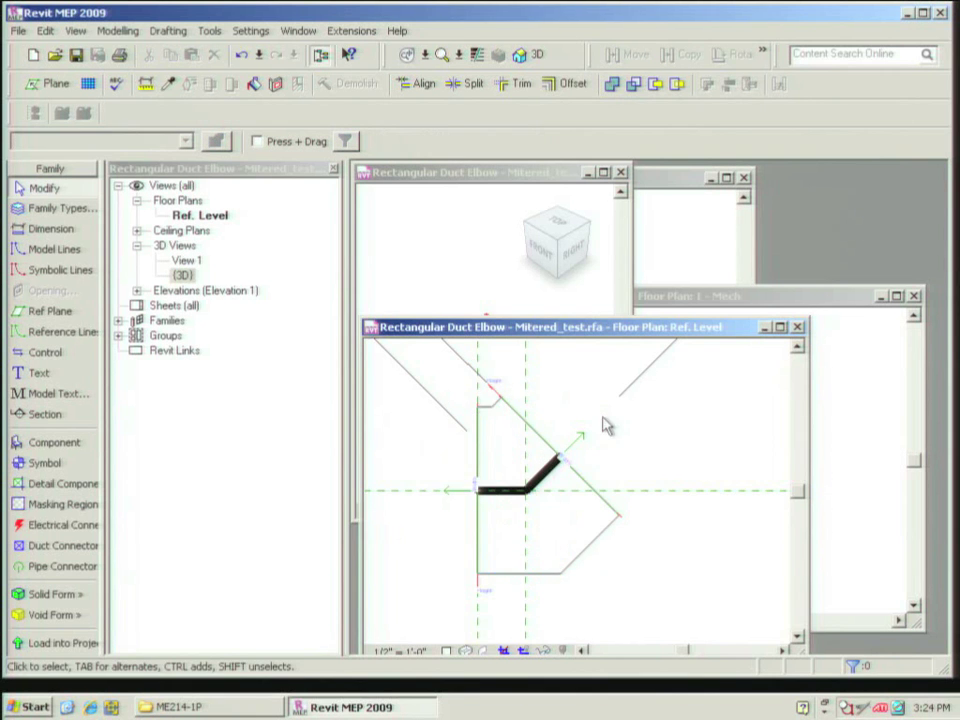
drag(622, 327, 614, 285)
middle_drag(632, 385, 563, 438)
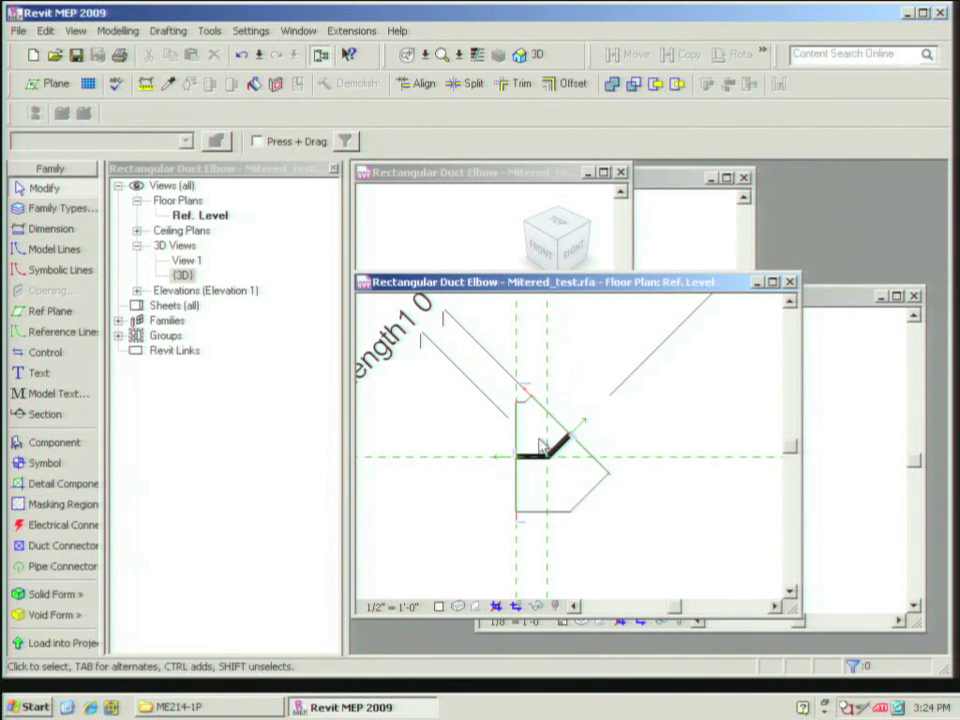
Create a new object style subcategory named "Turning Vain" under Duct Fittings
click(210, 31)
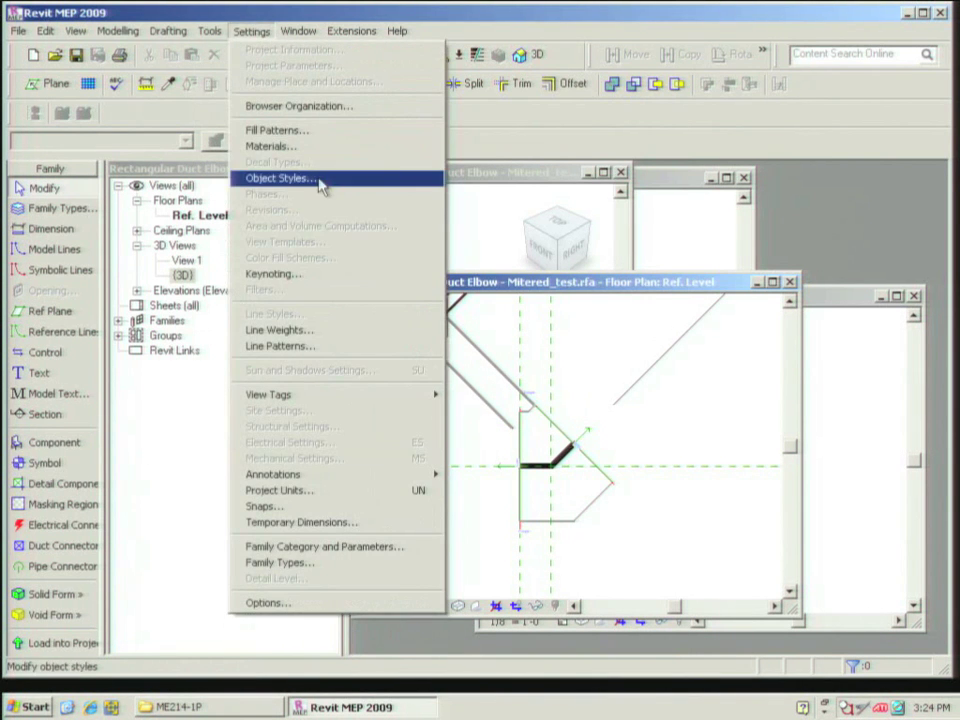
click(321, 184)
drag(243, 40, 294, 116)
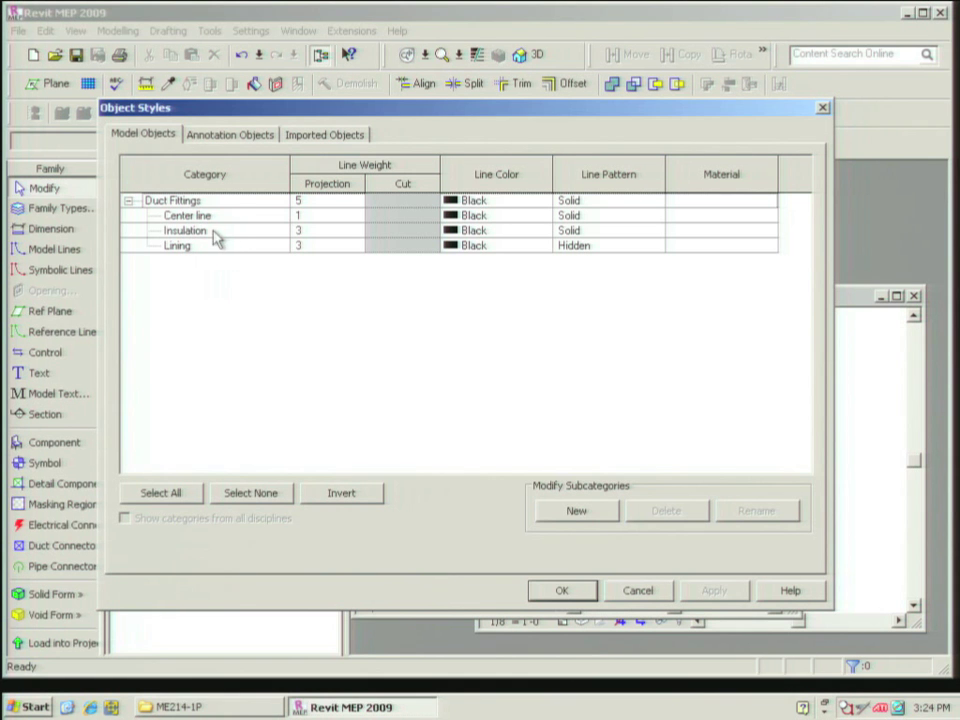
click(575, 512)
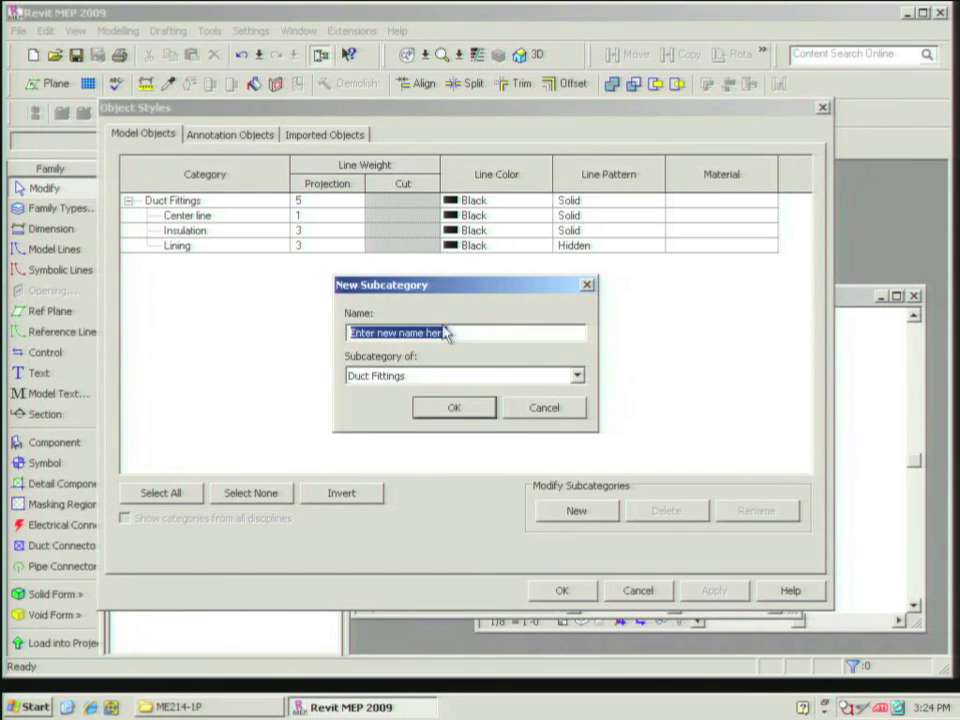
text(Turning Vain)
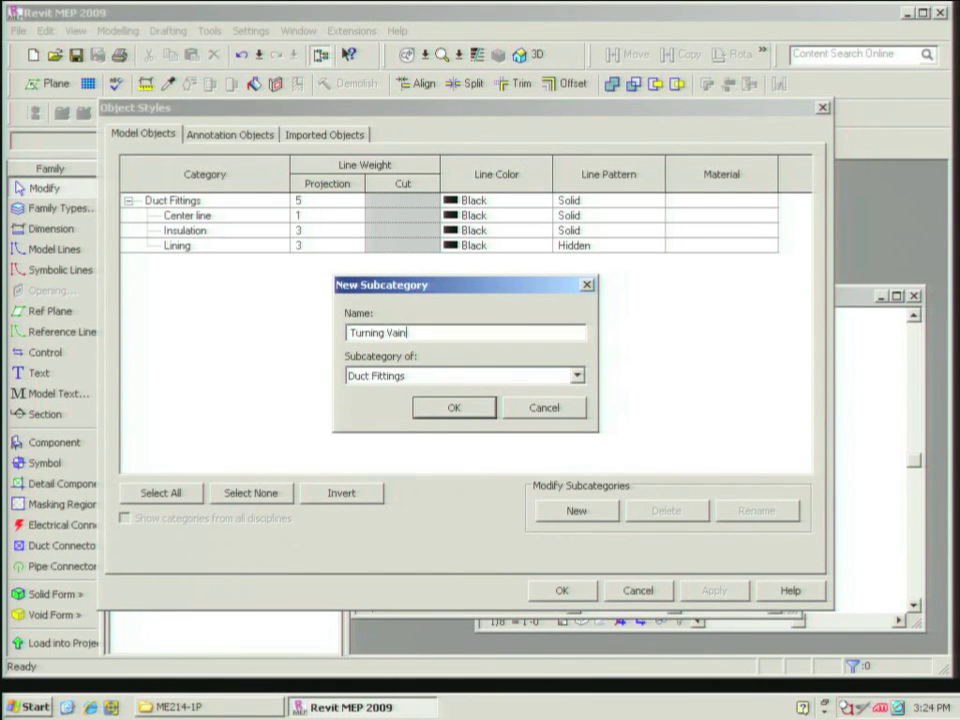
click(372, 376)
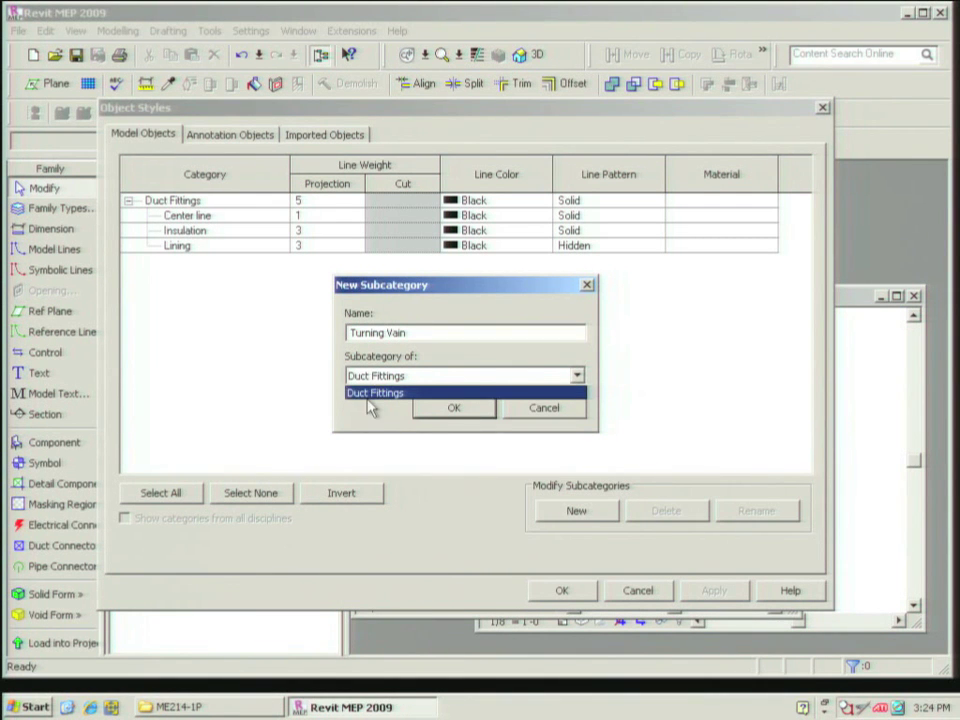
click(373, 393)
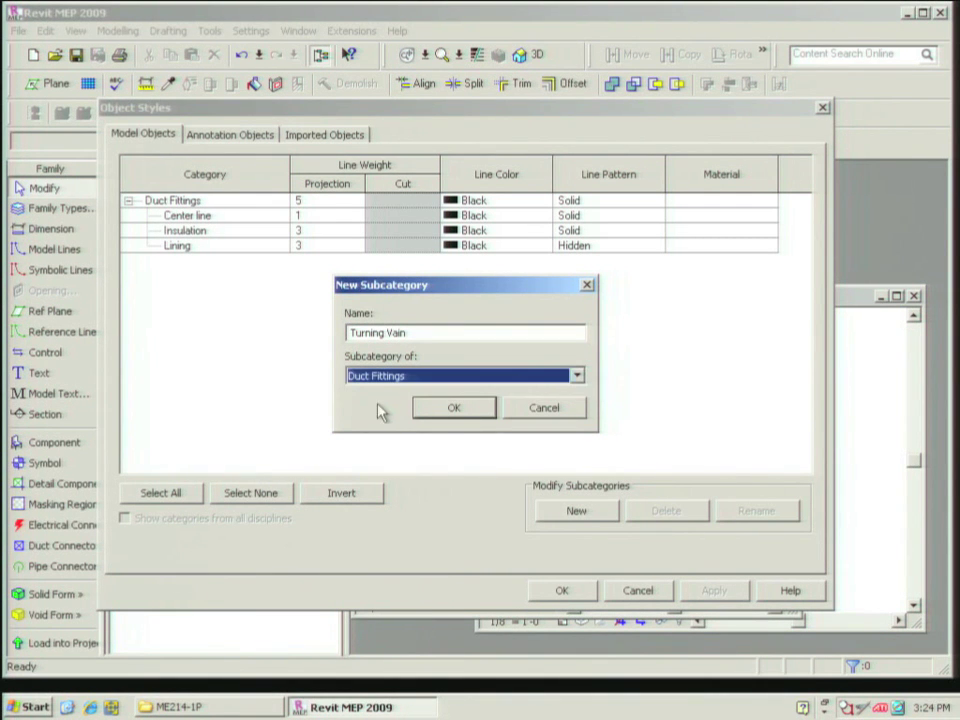
click(455, 410)
Set the Turning Vain subcategory to projection line weight 3, Cyan color and the Aligning Line 1/8" pattern, and apply the object styles
click(350, 261)
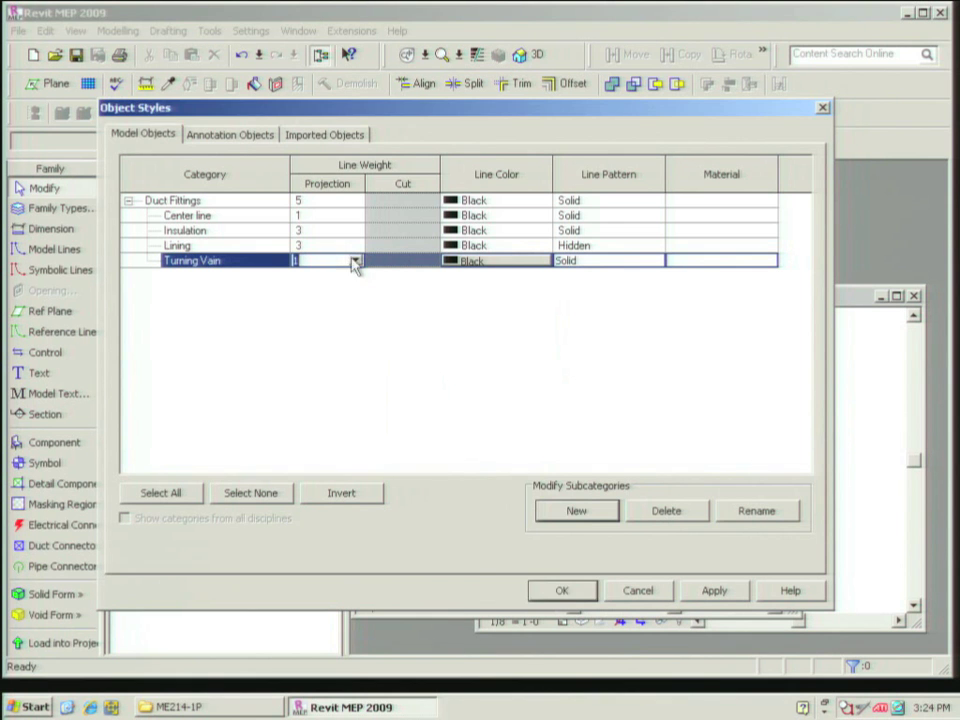
click(356, 262)
click(335, 295)
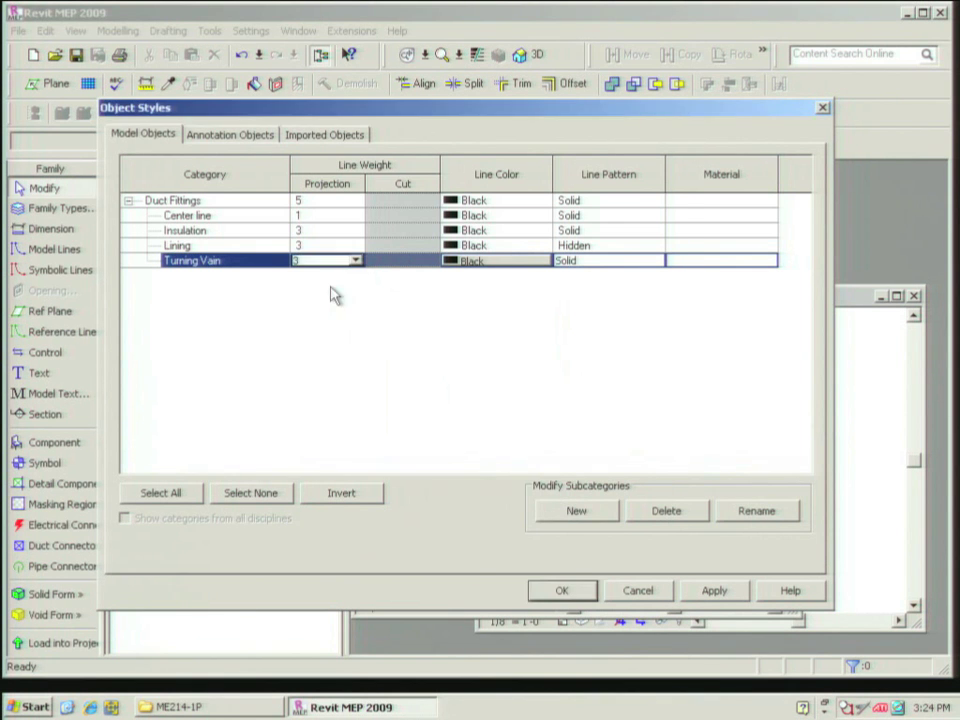
click(505, 262)
click(363, 373)
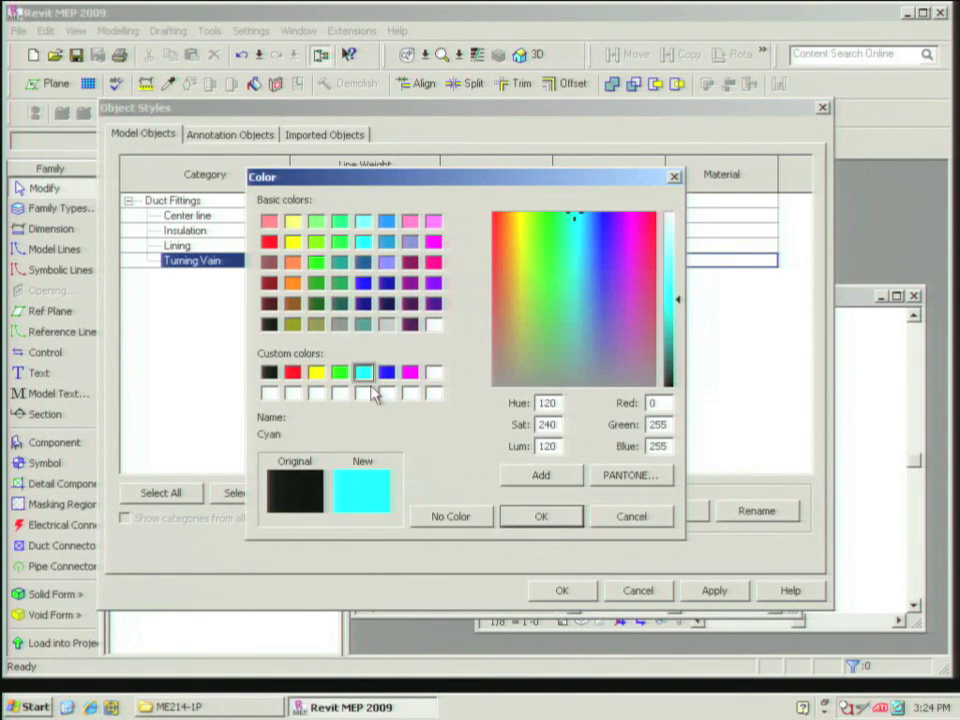
click(560, 520)
click(600, 262)
click(656, 262)
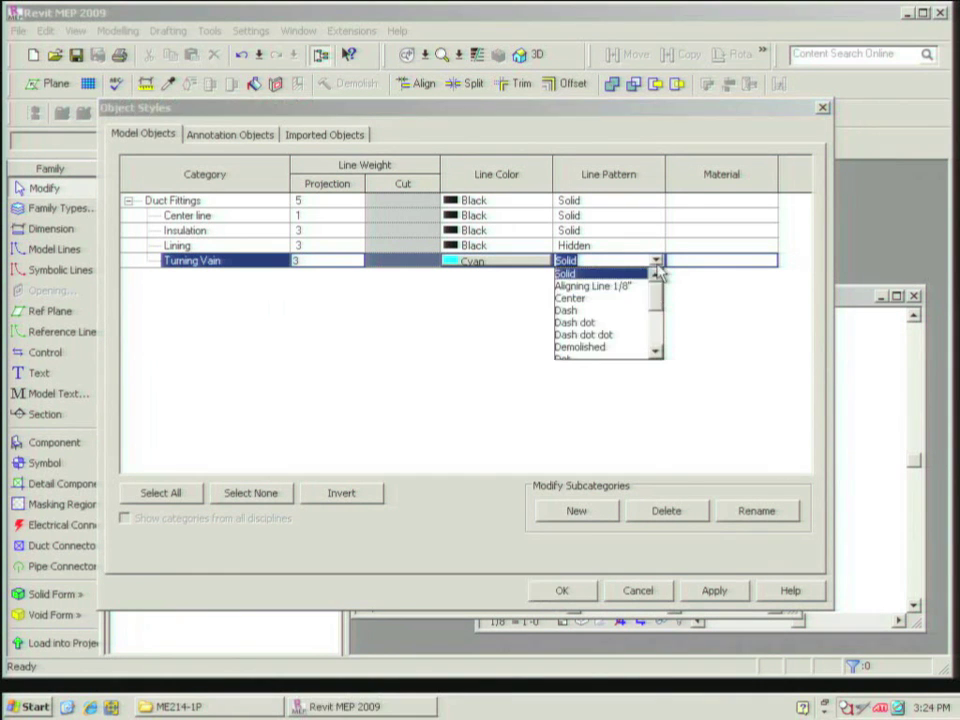
mouse_move(655, 293)
mouse_down()
mouse_move(655, 343)
mouse_move(655, 296)
mouse_up()
click(610, 286)
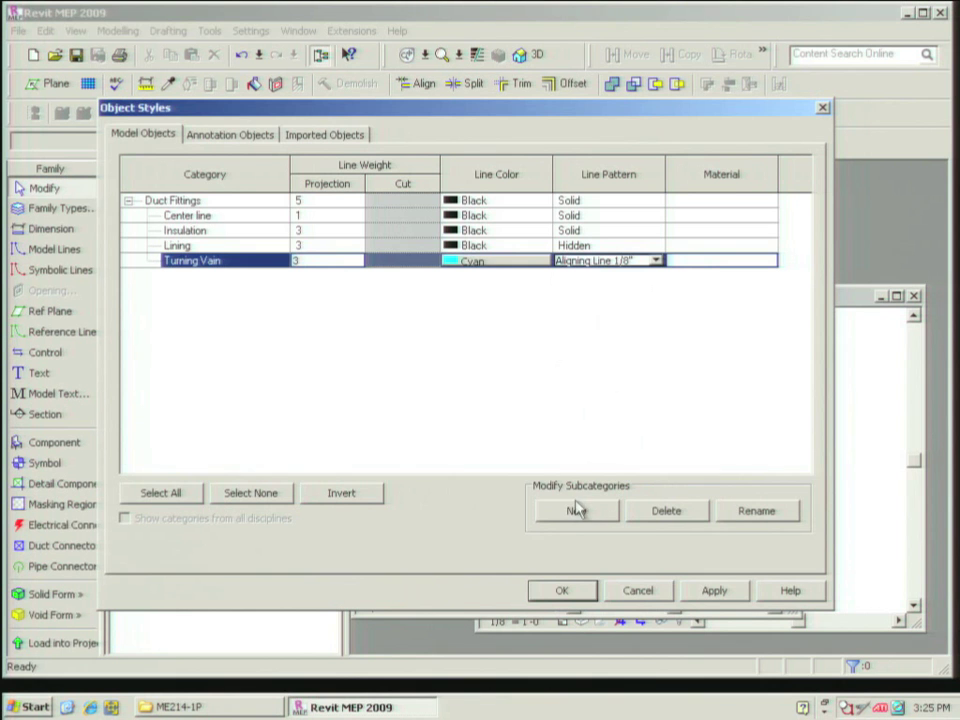
click(722, 591)
click(561, 588)
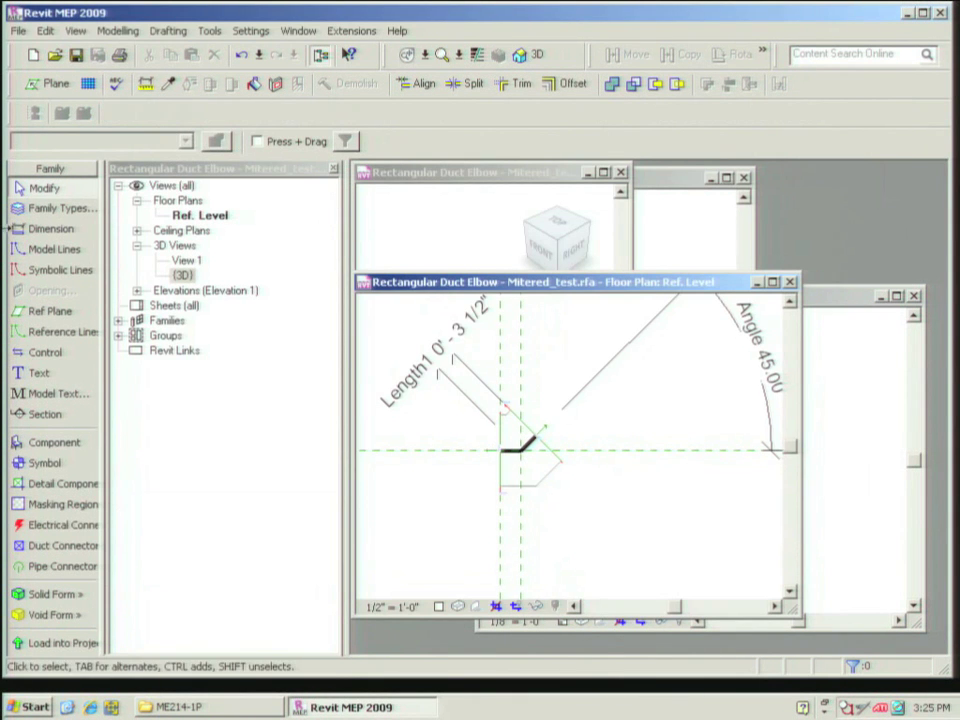
Draw a Turning Vain symbolic line diagonally across the elbow from its inner throat corner to its outer corner in the Ref. Level plan
click(78, 272)
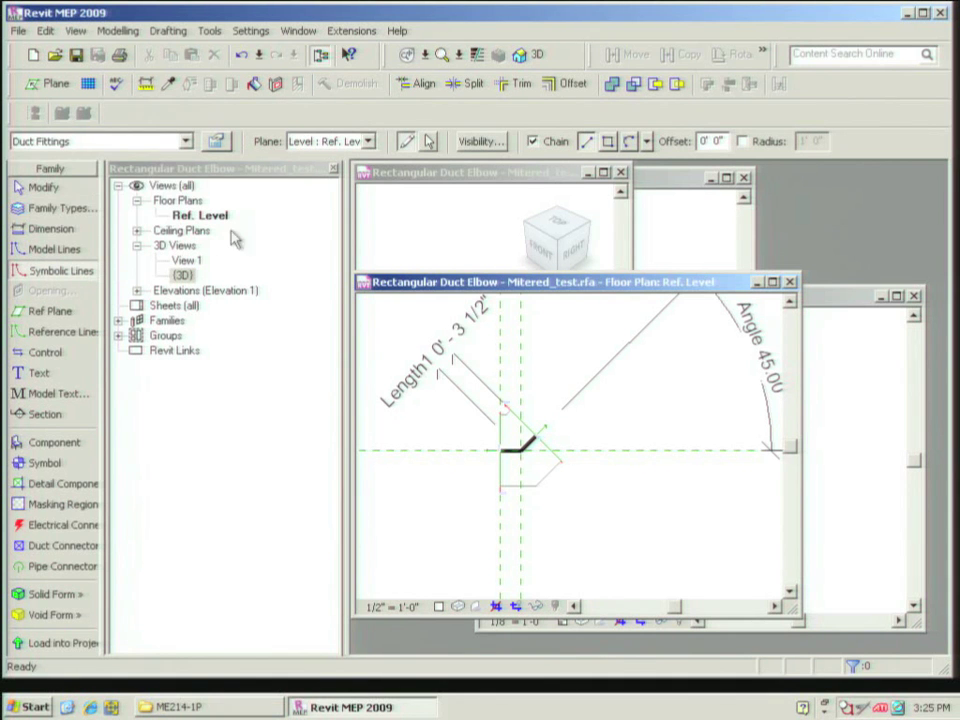
click(184, 141)
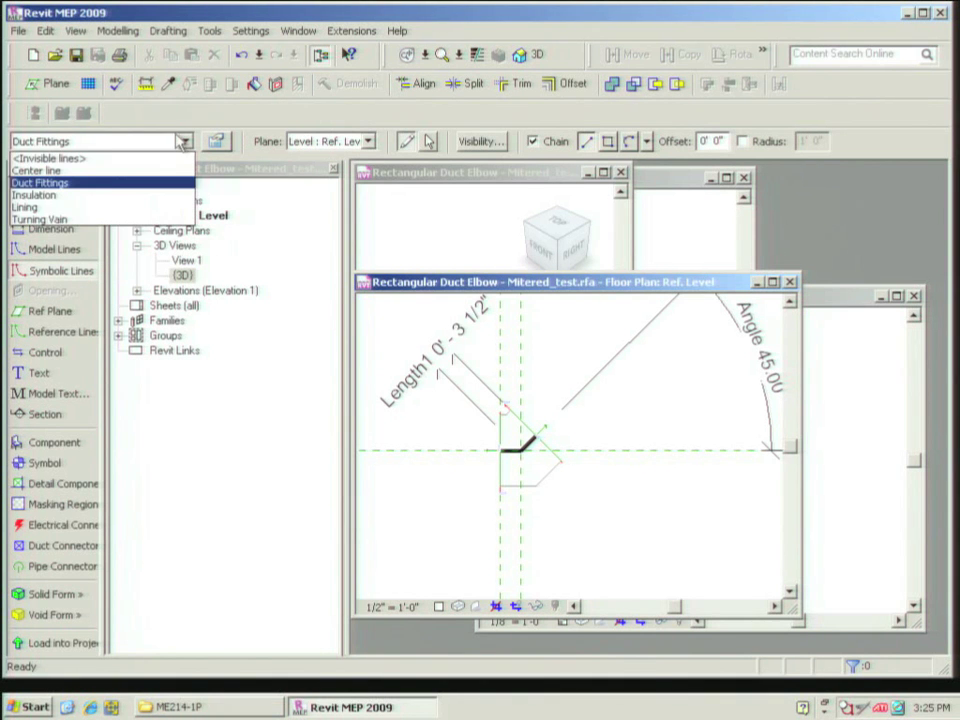
click(40, 219)
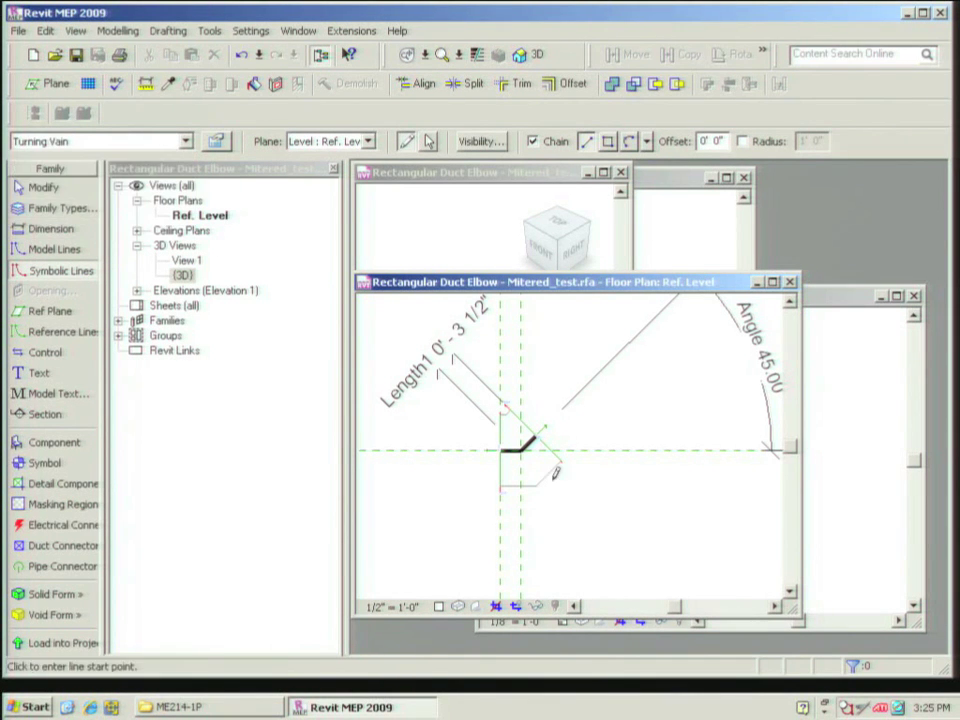
scroll(515, 445, up, 5)
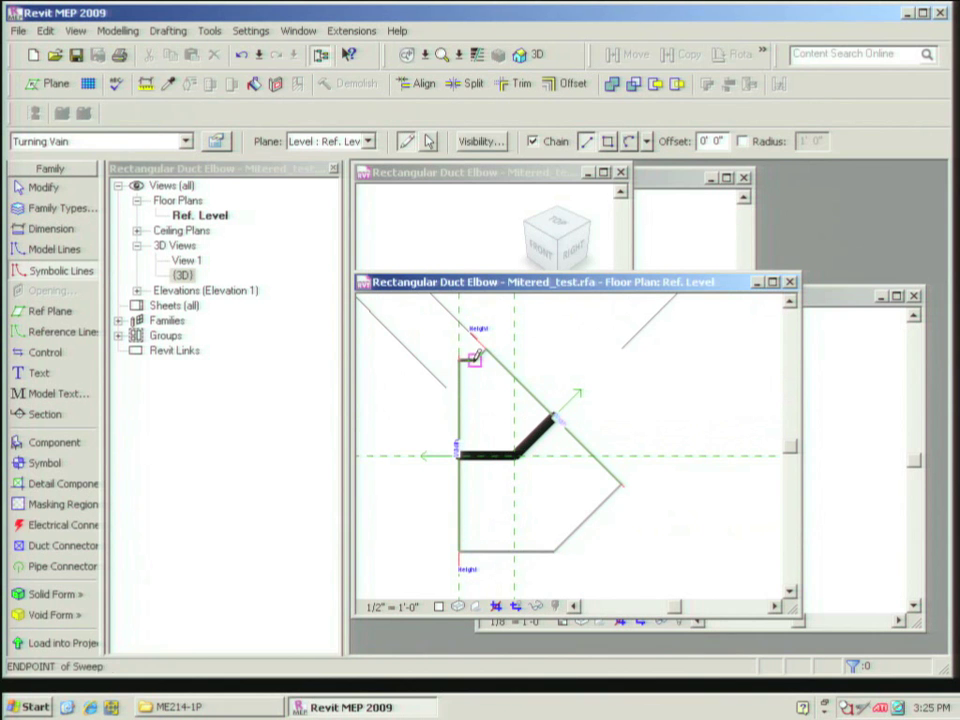
click(476, 357)
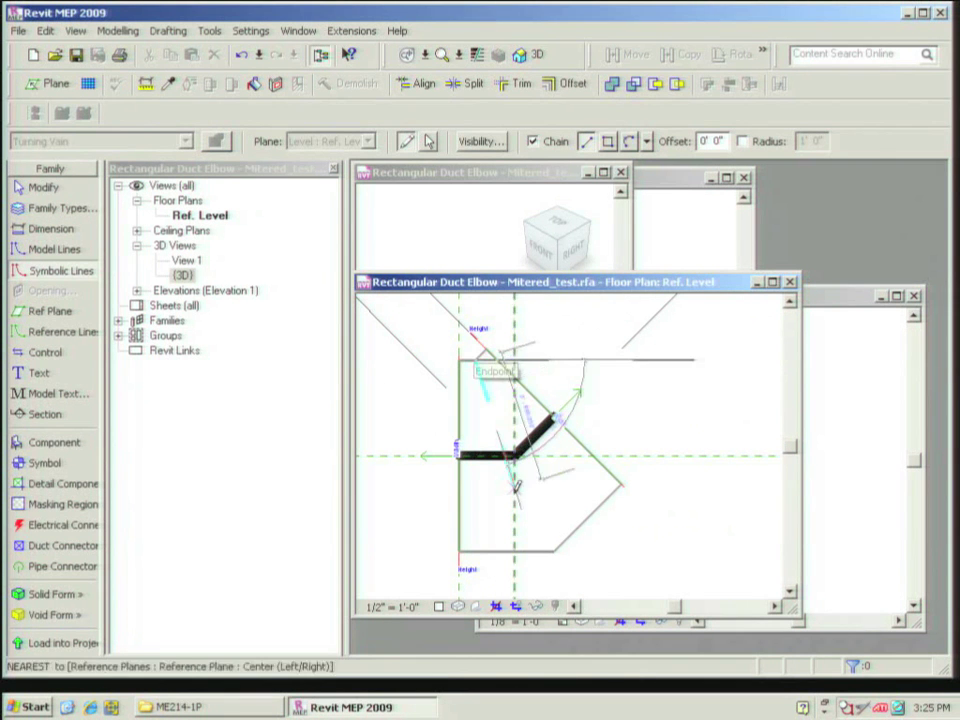
click(555, 548)
key(Escape)
key(Escape)
Examine the dashed cyan turning vane line and its end at the elbow's inner corner in the Ref. Level plan
scroll(565, 532, down, 3)
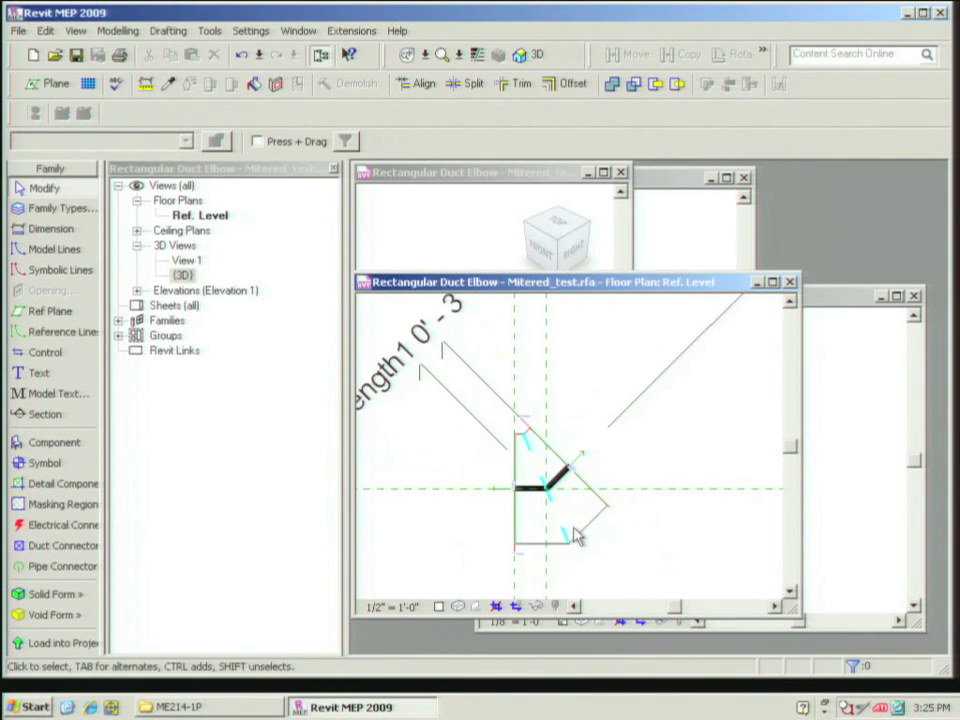
scroll(527, 460, up, 3)
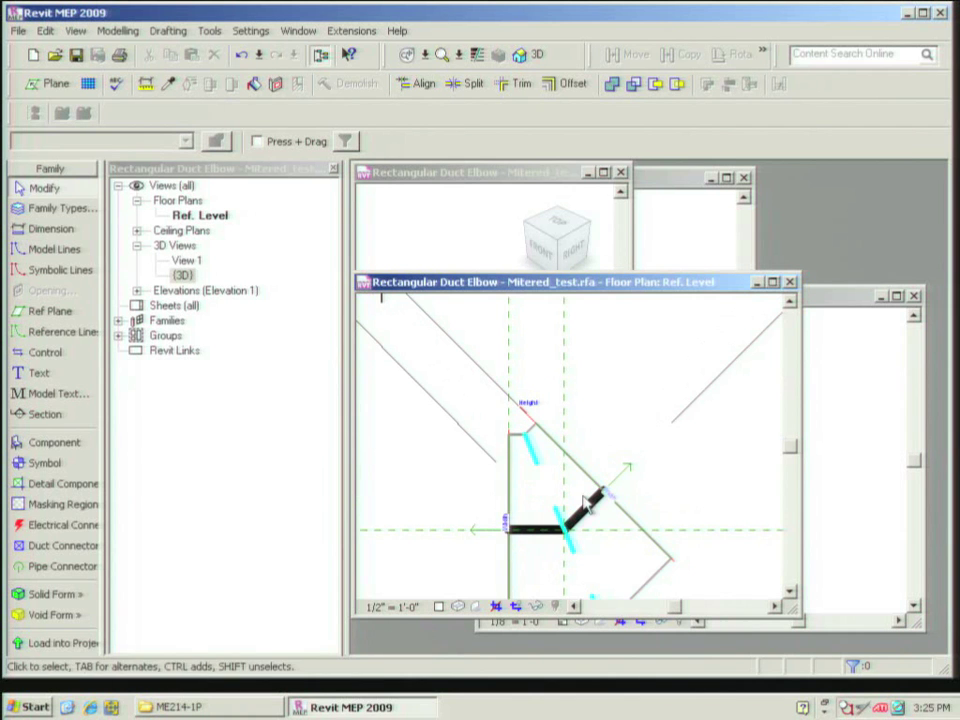
middle_drag(548, 528, 525, 379)
scroll(546, 386, up, 1)
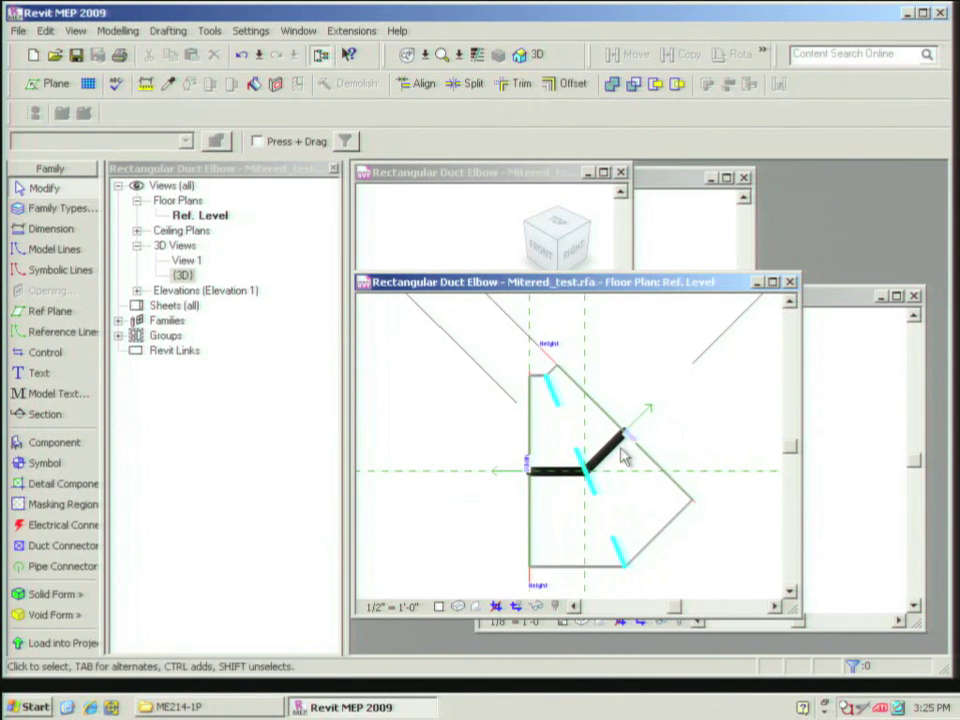
scroll(597, 438, down, 1)
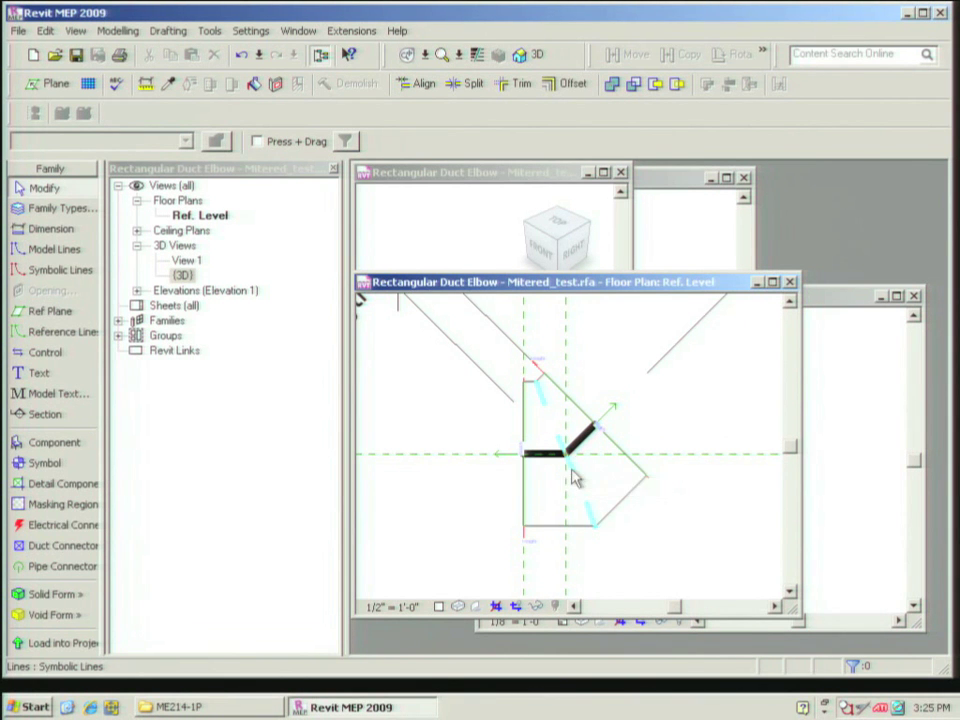
middle_drag(574, 476, 538, 482)
scroll(557, 455, down, 1)
scroll(545, 410, up, 1)
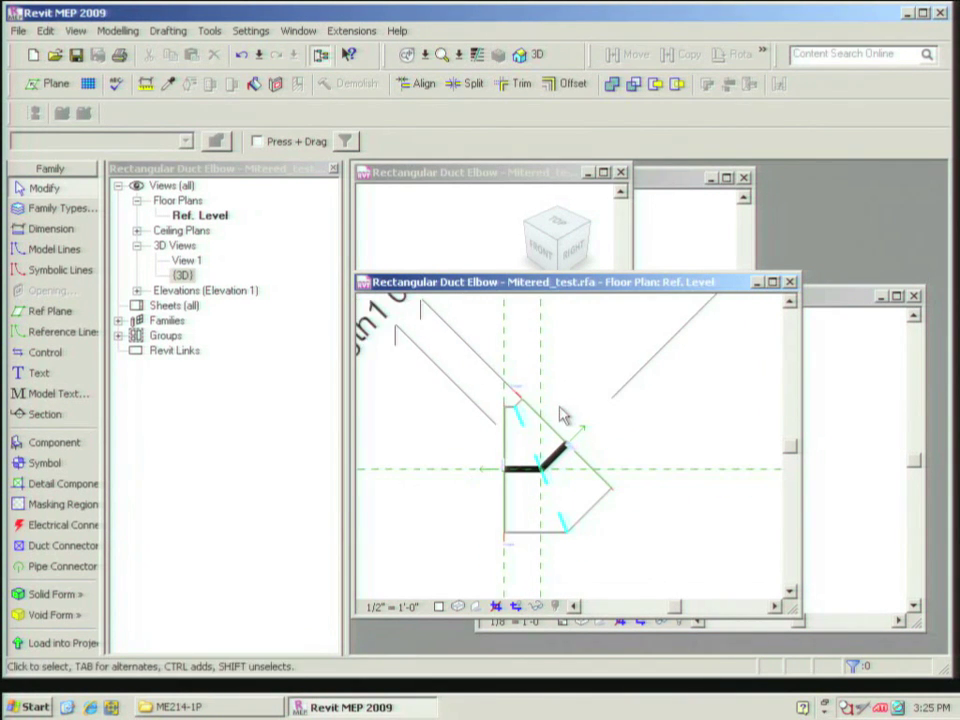
scroll(563, 418, up, 3)
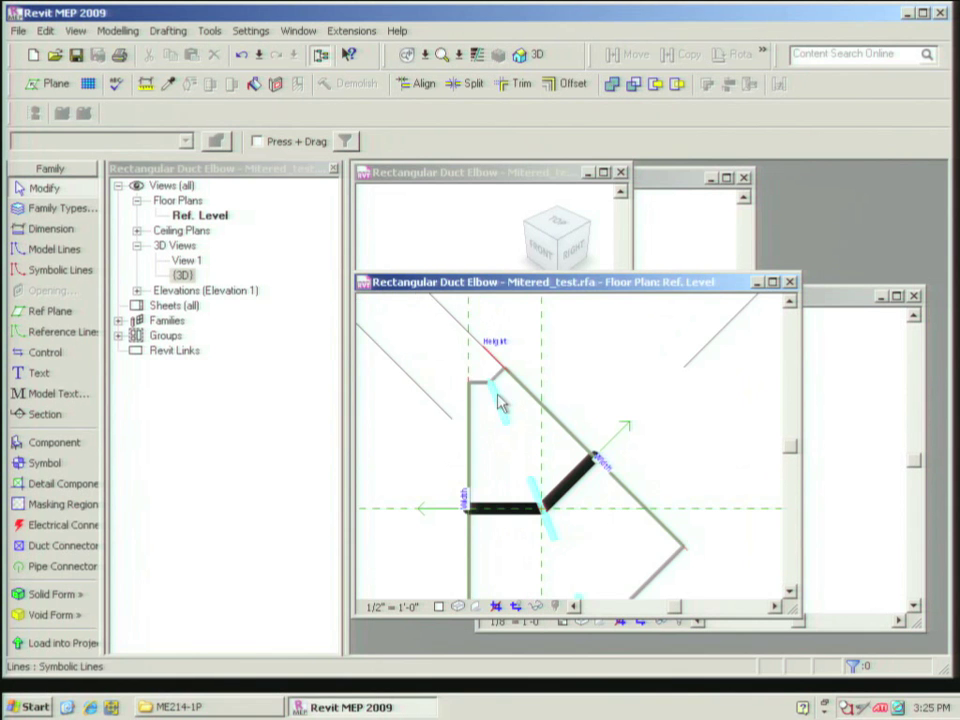
middle_drag(489, 382, 493, 375)
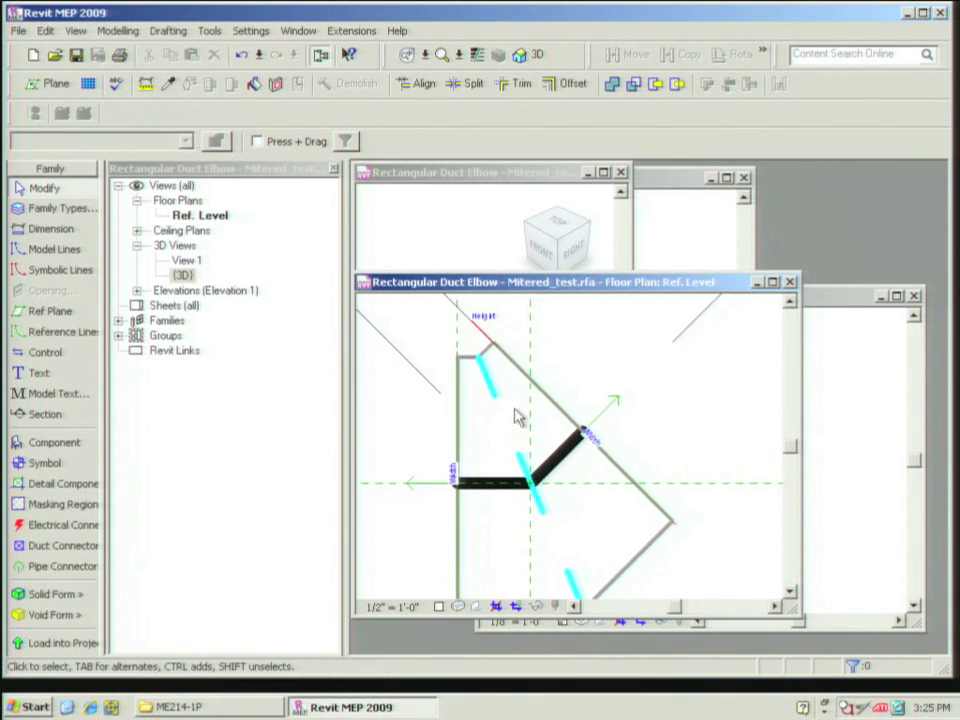
Try to align the turning vane line's inner end with the elbow's throat edge, and undo the alignment
scroll(529, 424, down, 2)
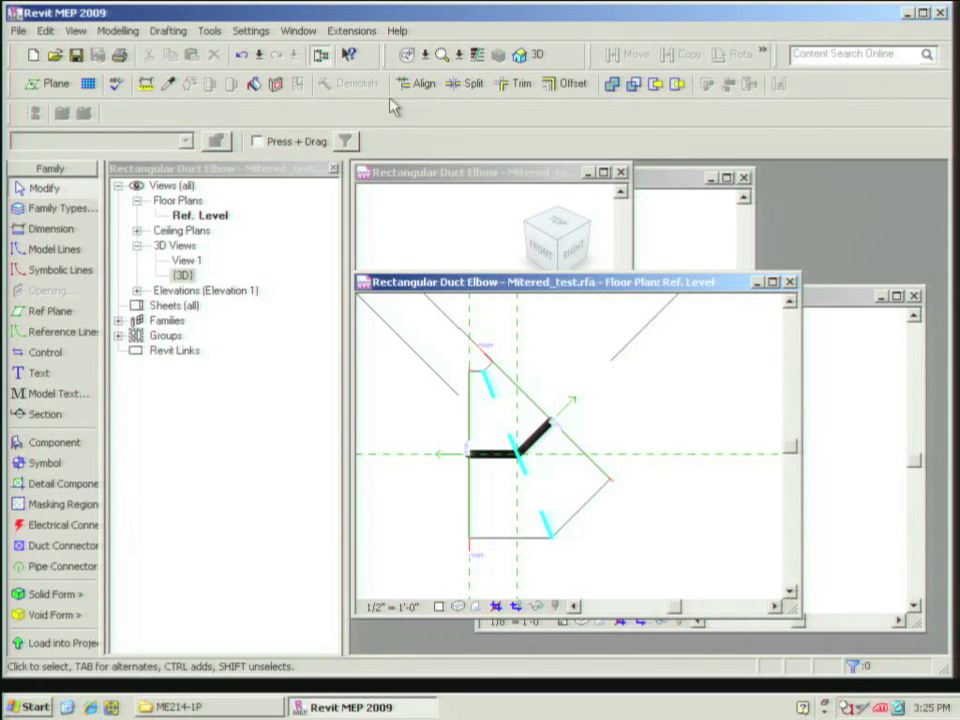
click(415, 83)
scroll(490, 372, up, 2)
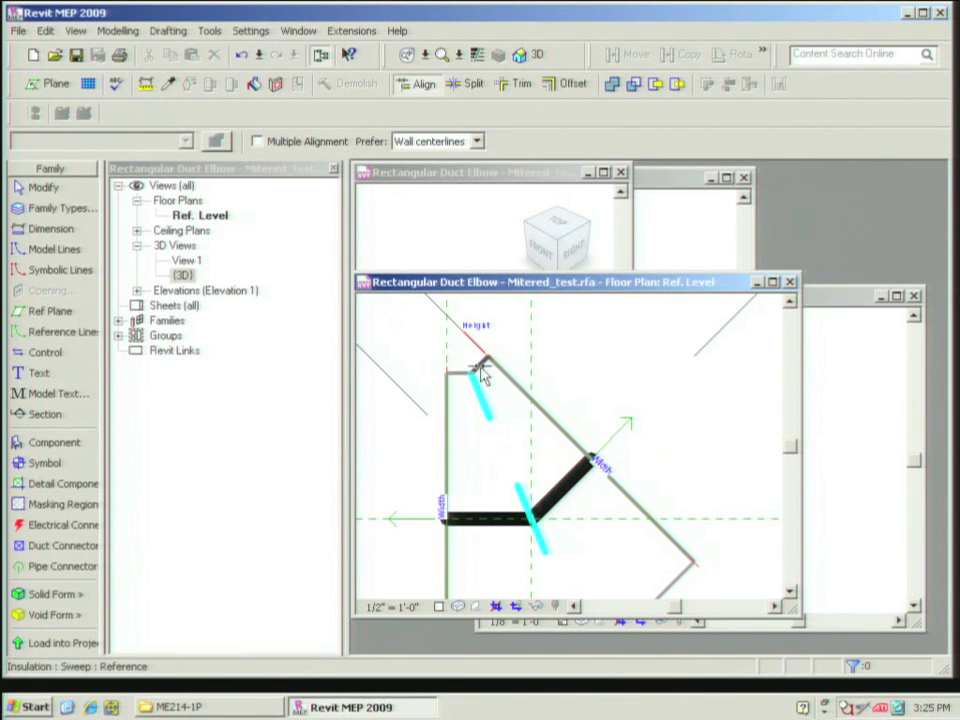
click(481, 372)
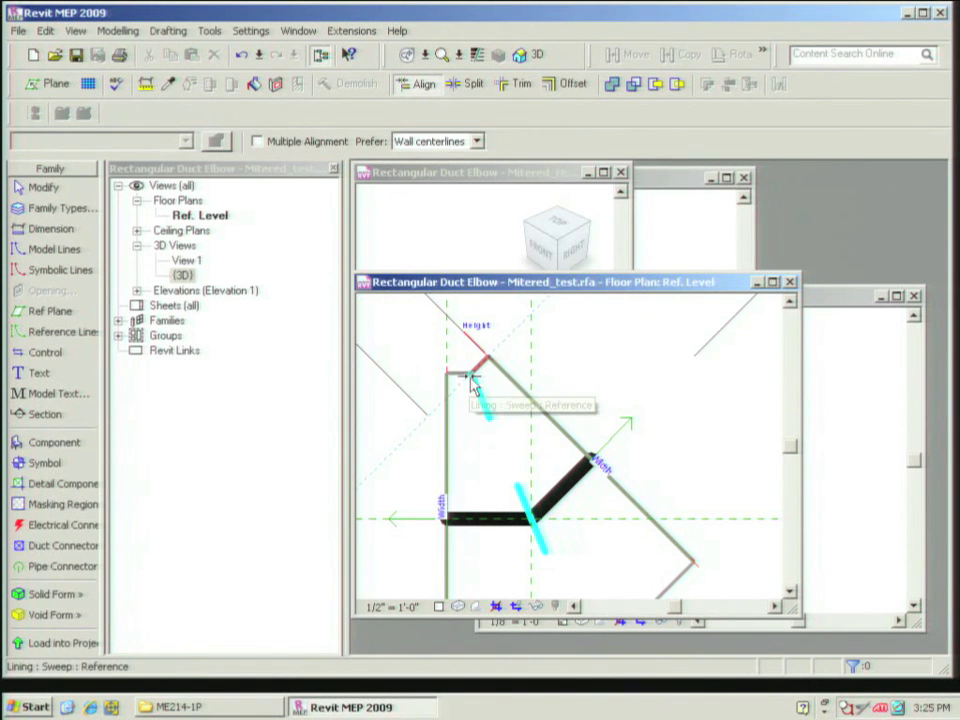
click(472, 382)
middle_drag(501, 420, 501, 463)
scroll(489, 375, up, 2)
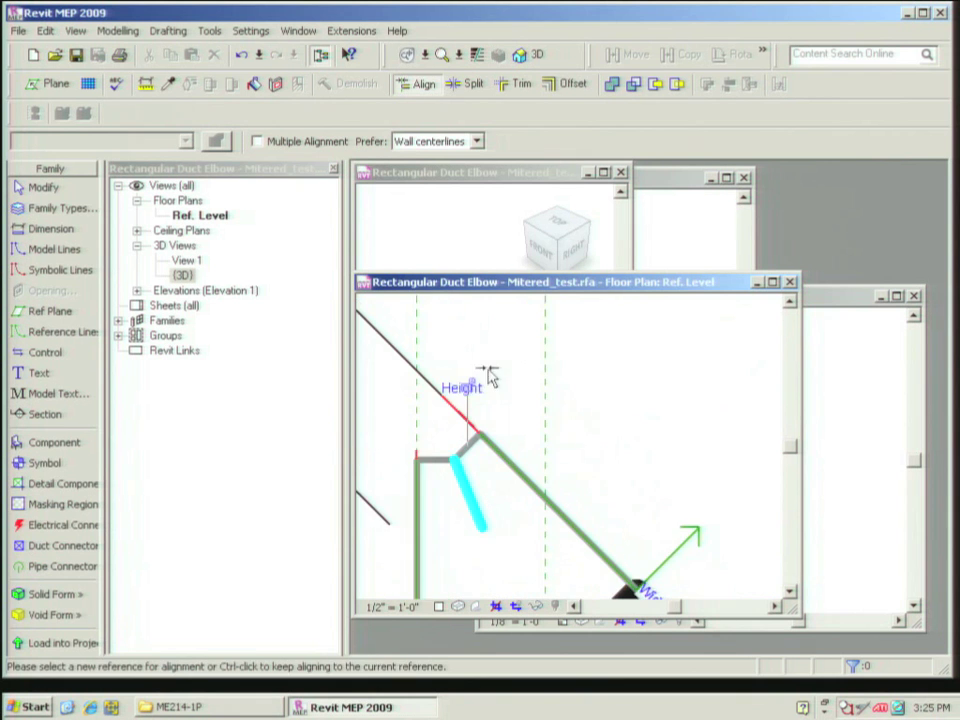
scroll(501, 397, down, 2)
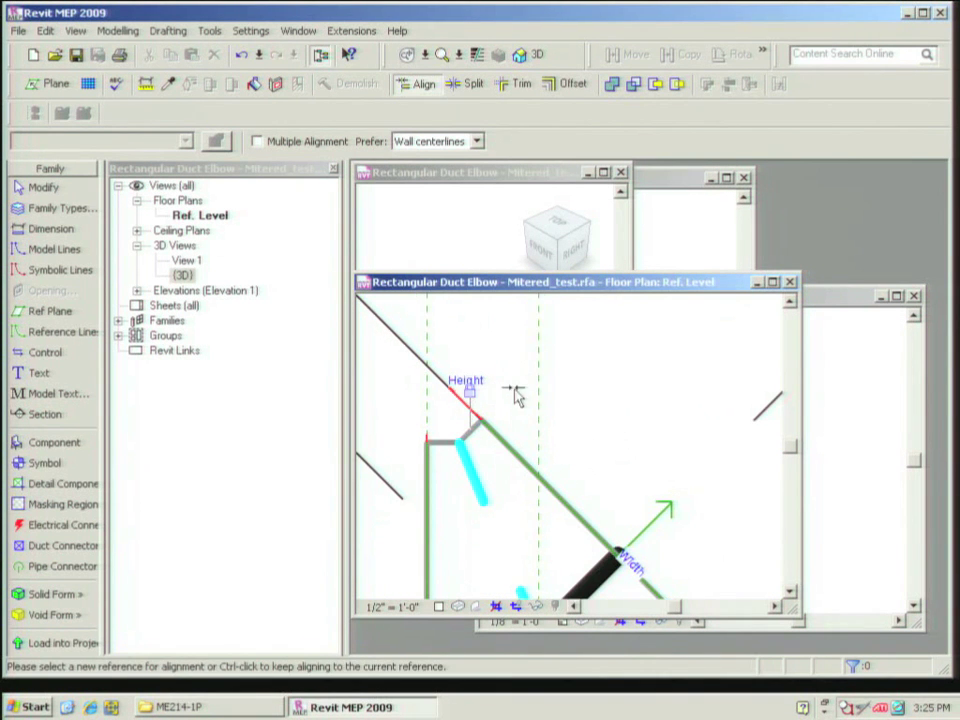
key(Escape)
key(ctrl+z)
Switch to the project's 1 - Mech floor plan and examine the green diagonal line on the mitered duct elbow
scroll(538, 514, up, 1)
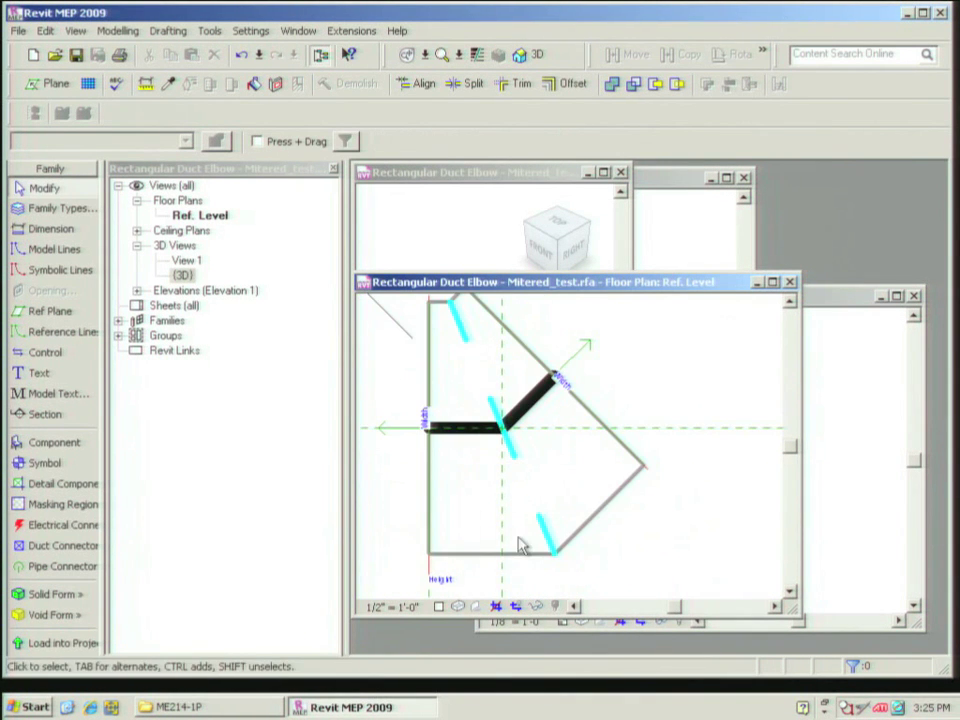
mouse_move(618, 507)
middle_down()
mouse_move(620, 515)
mouse_move(626, 508)
middle_up()
scroll(626, 508, down, 2)
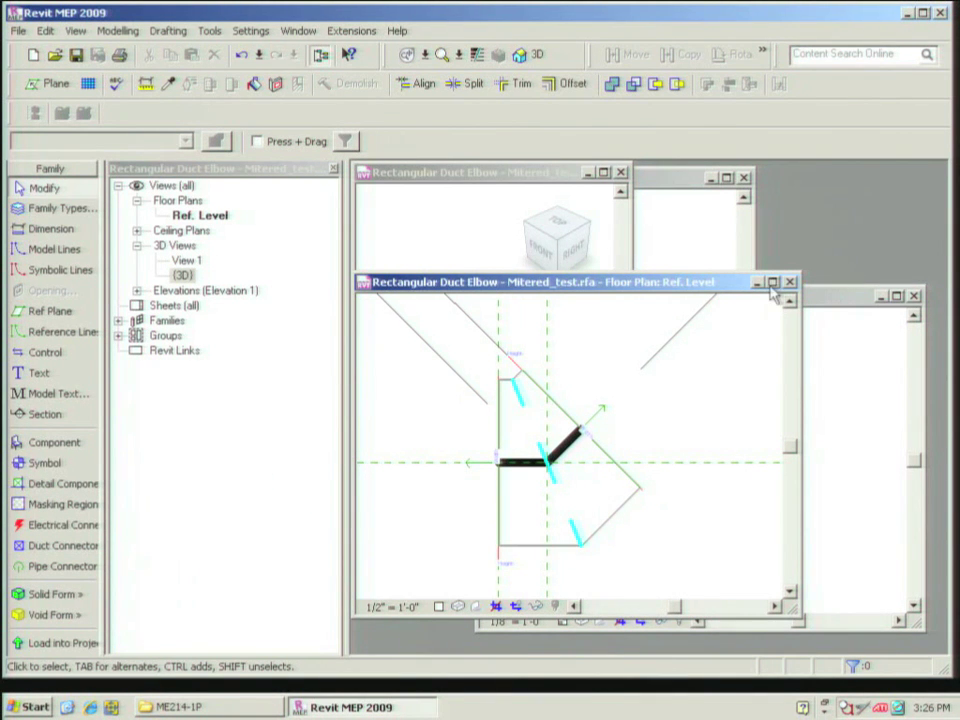
click(866, 465)
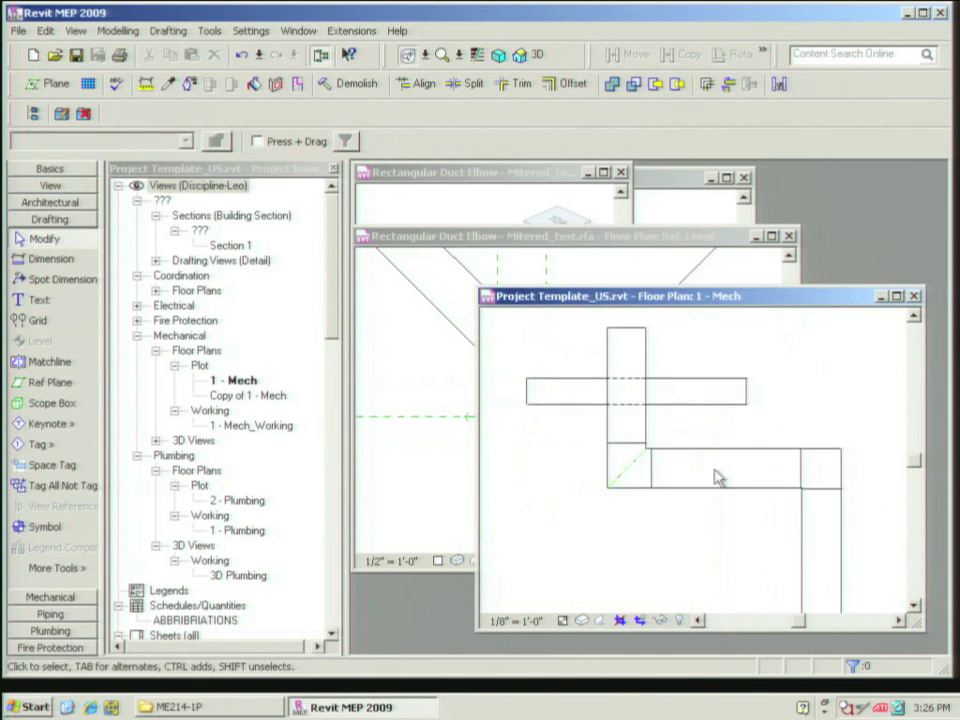
scroll(617, 501, up, 1)
click(570, 478)
click(575, 521)
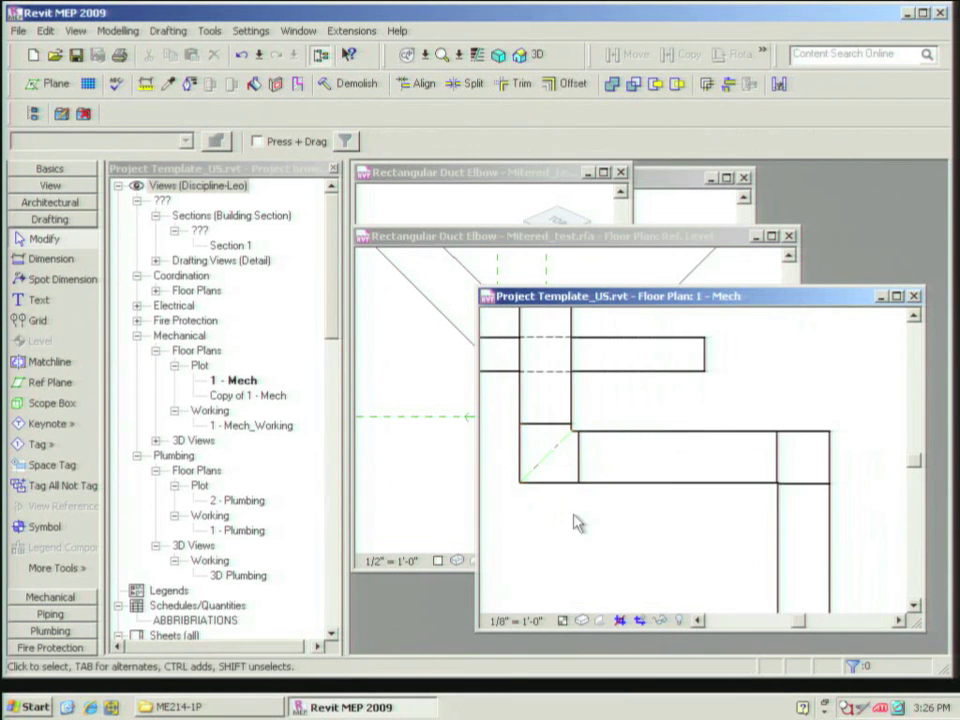
scroll(575, 521, up, 2)
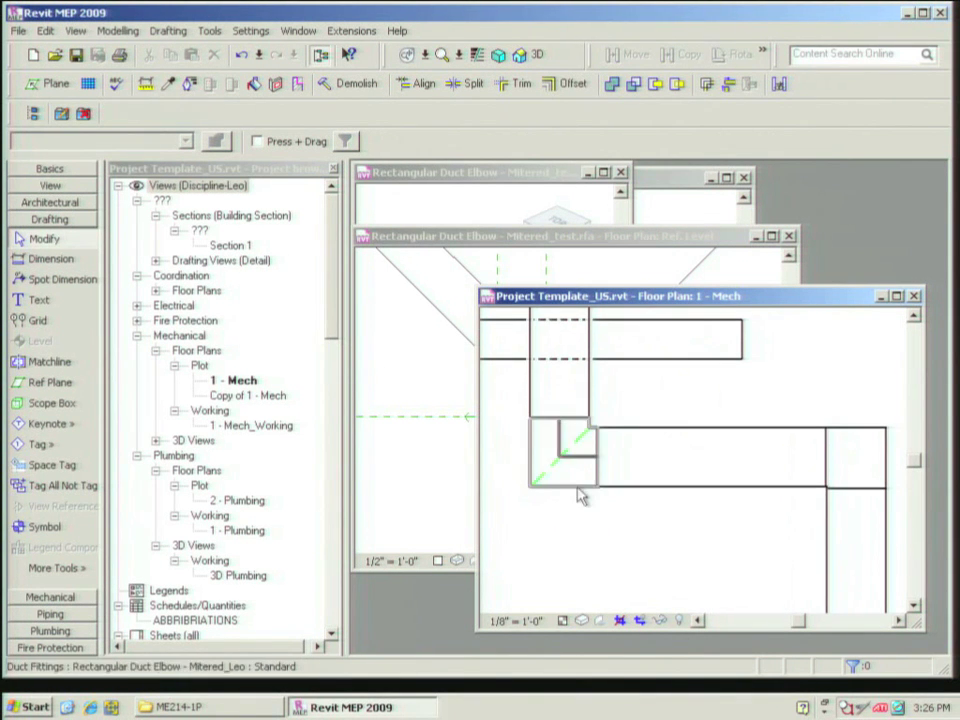
click(581, 496)
click(640, 542)
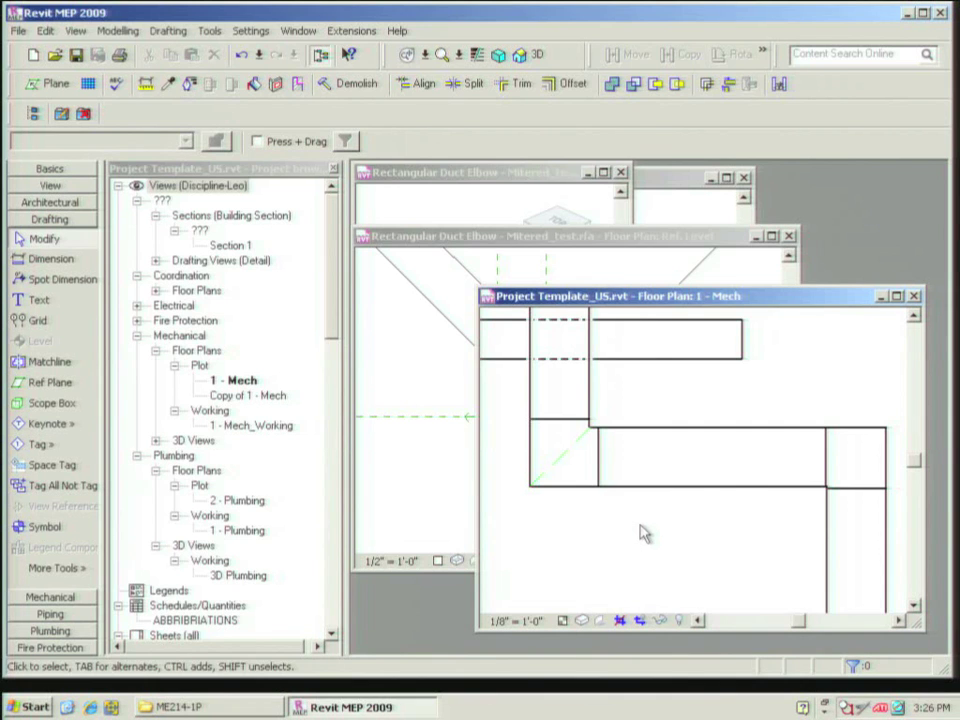
Open the visibility and graphic overrides of the 1 - Mech plan and find the Turning Vane subcategory under Duct Fittings
key(v)
key(g)
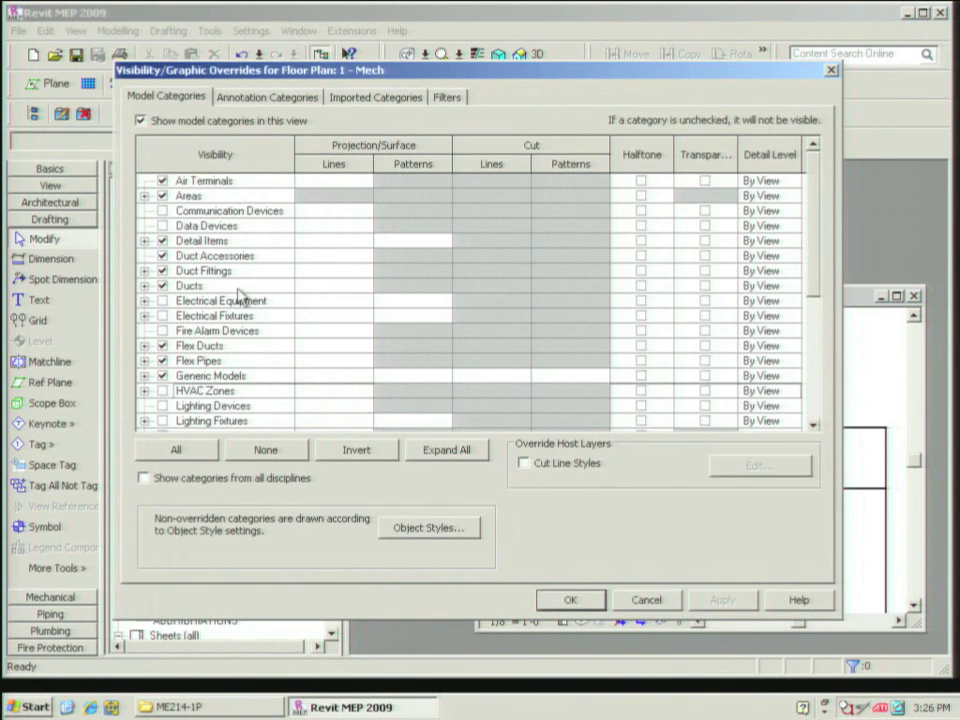
click(145, 270)
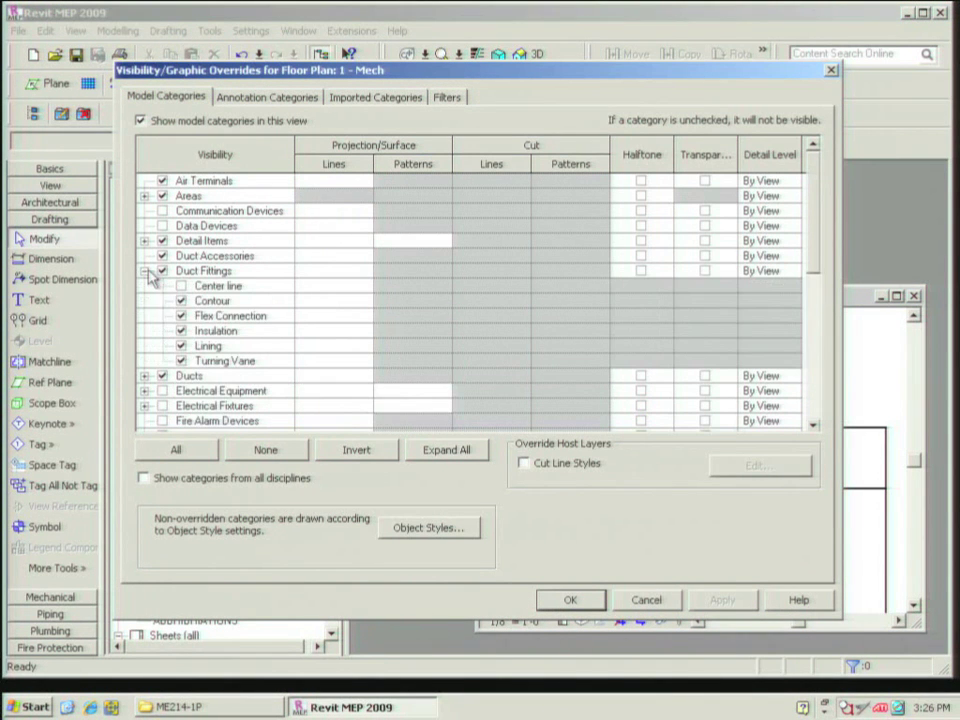
click(227, 362)
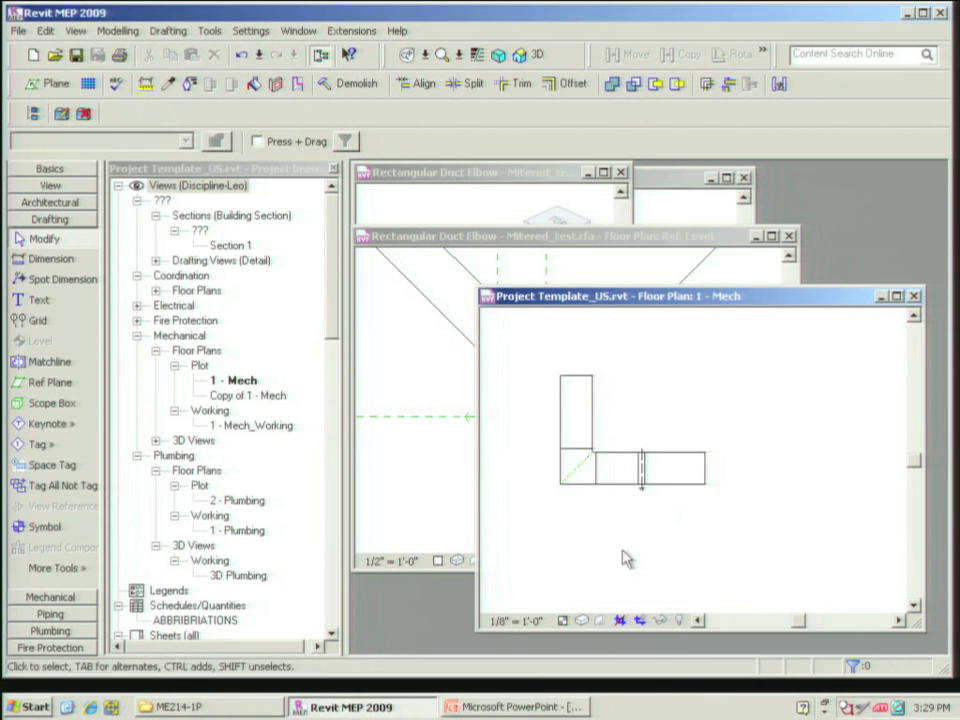
Examine the inline fitting symbol with the dashed line across the horizontal duct in the 1 - Mech plan
scroll(624, 557, up, 2)
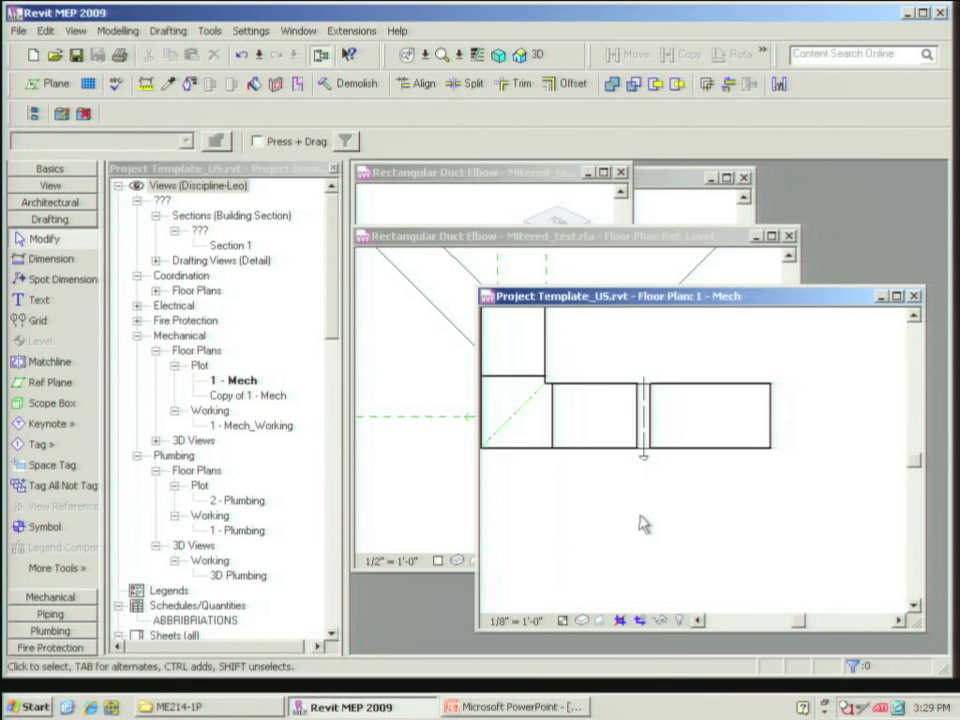
scroll(660, 535, up, 3)
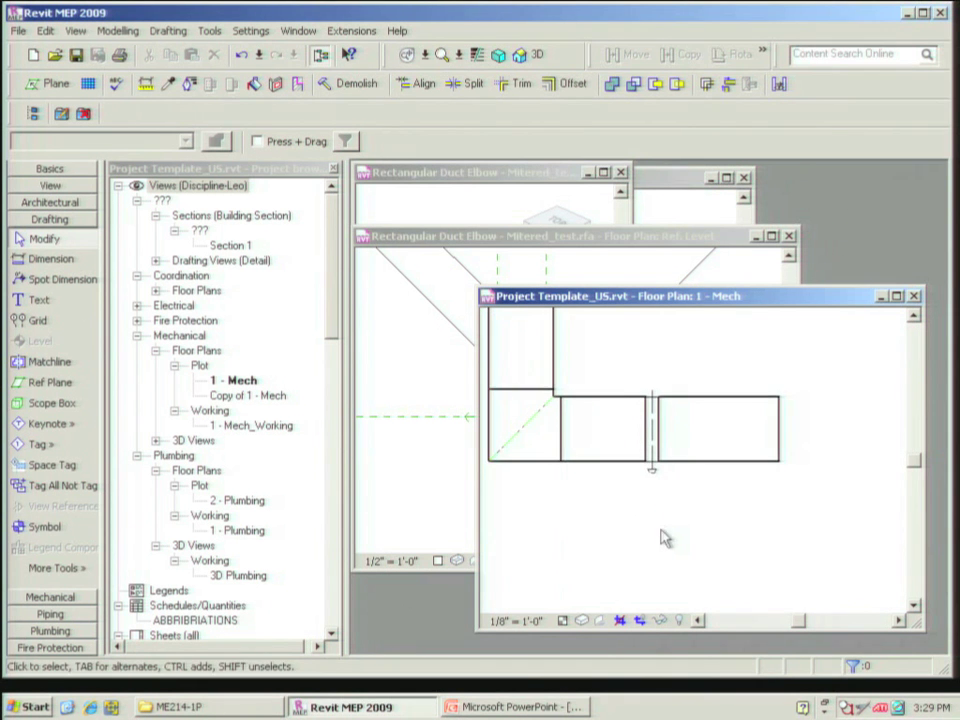
click(655, 458)
click(672, 538)
scroll(674, 537, down, 2)
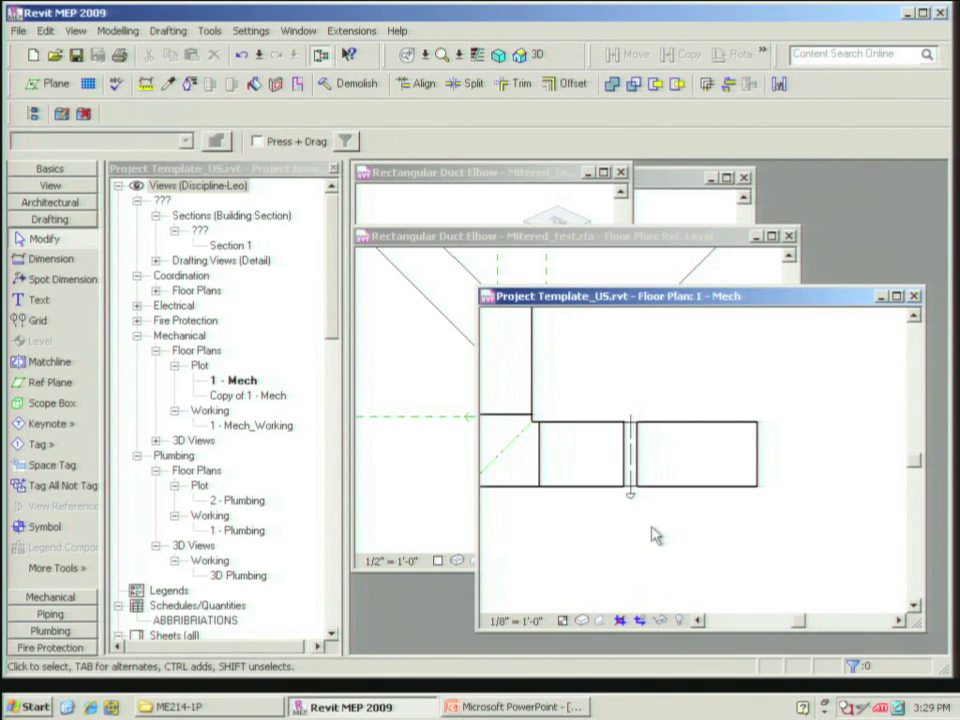
scroll(675, 528, up, 1)
scroll(673, 510, up, 2)
middle_drag(670, 492, 690, 508)
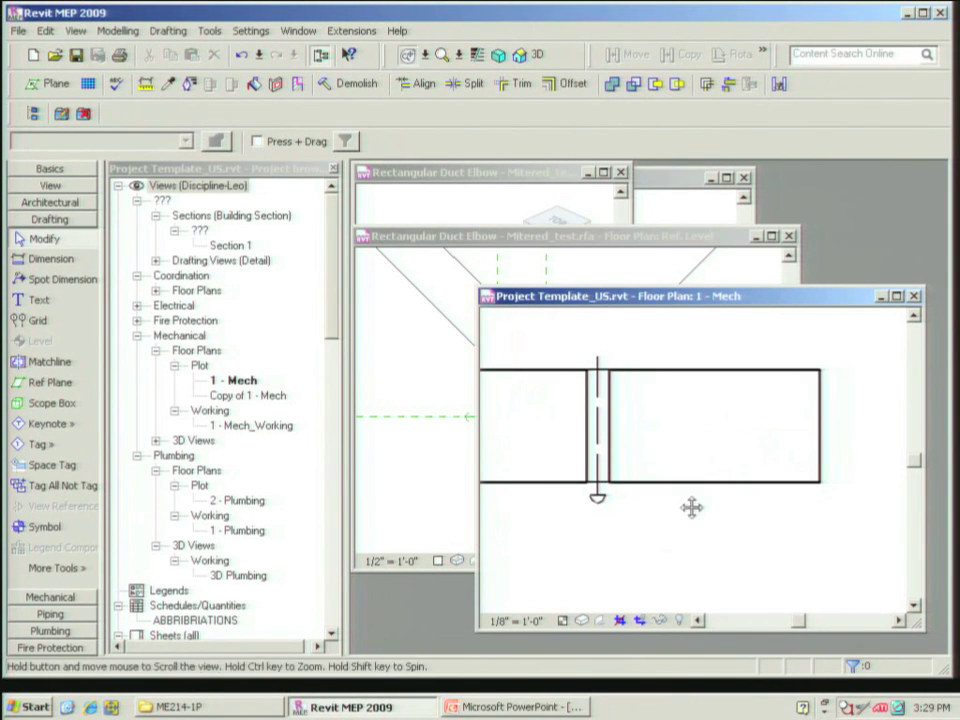
Split the horizontal duct midway between the inline fitting symbol and the duct's open end
click(466, 84)
click(709, 373)
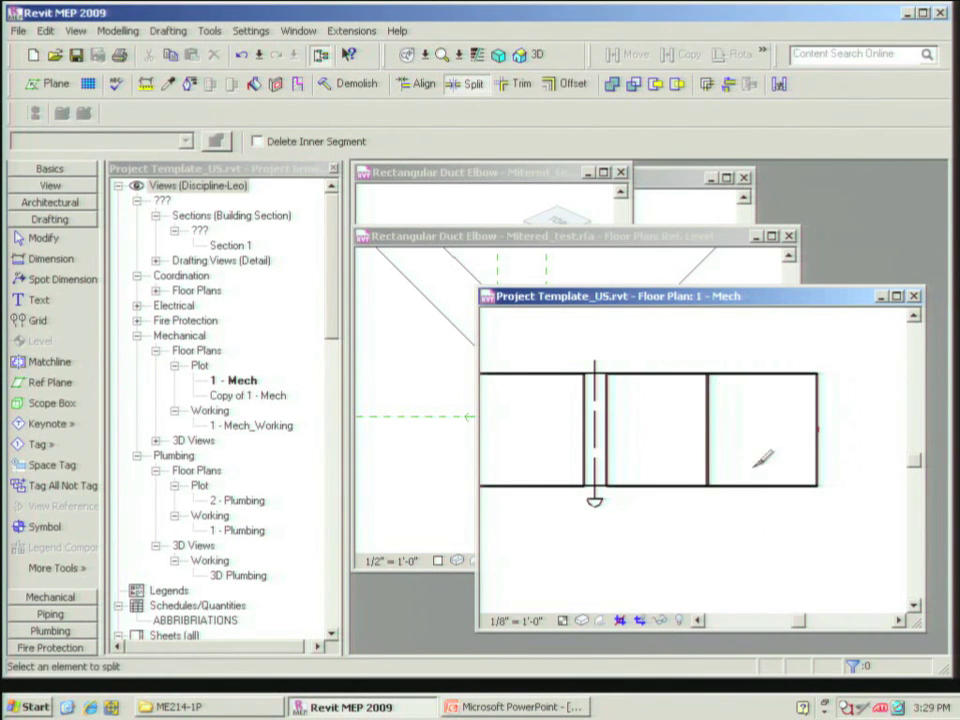
key(Escape)
Select the duct union at the split and check which union types are available, keeping Rectangular Duct Union : Standard
drag(690, 349, 753, 546)
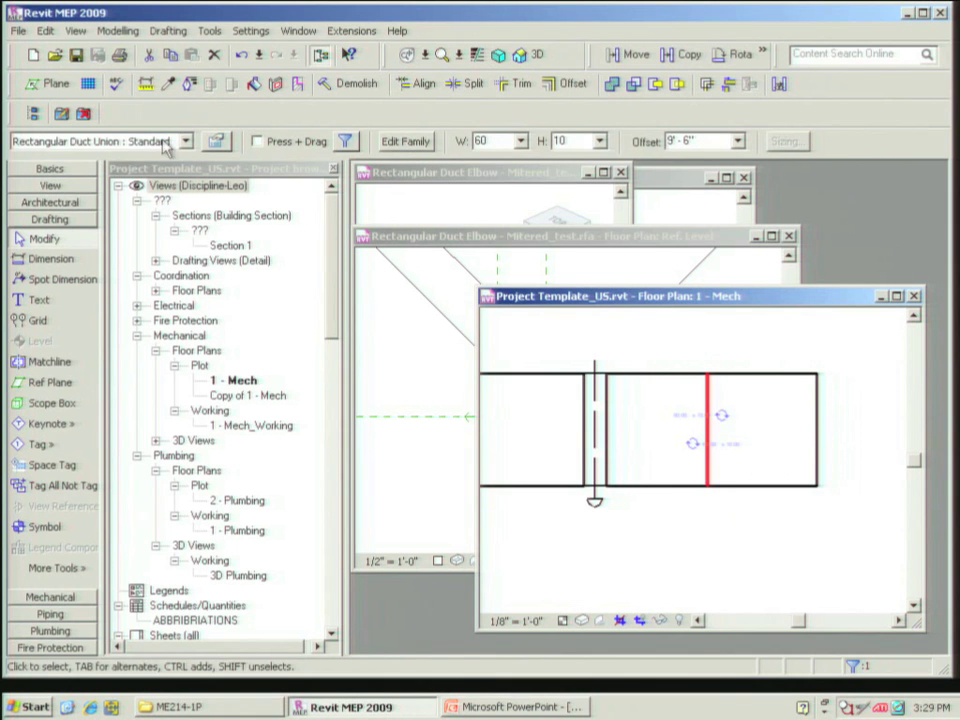
click(125, 141)
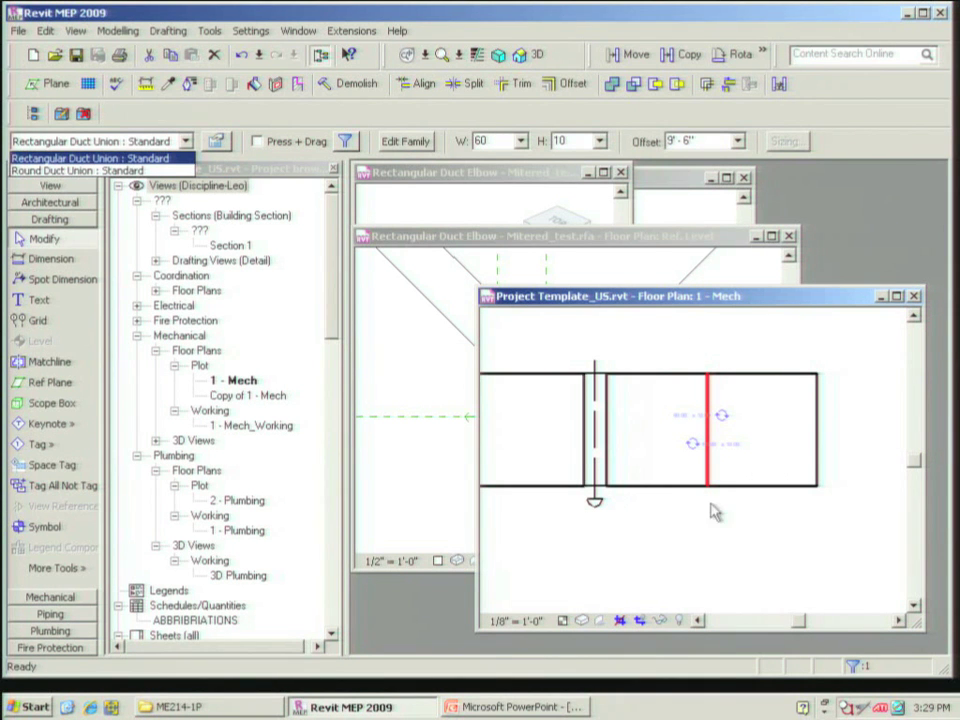
key(Return)
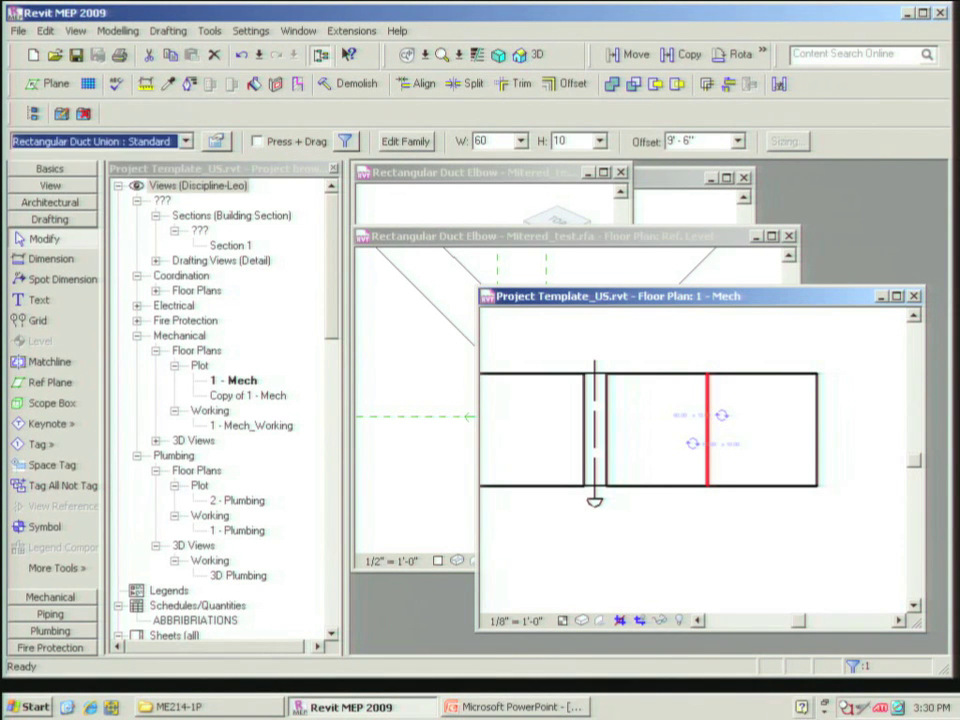
click(718, 536)
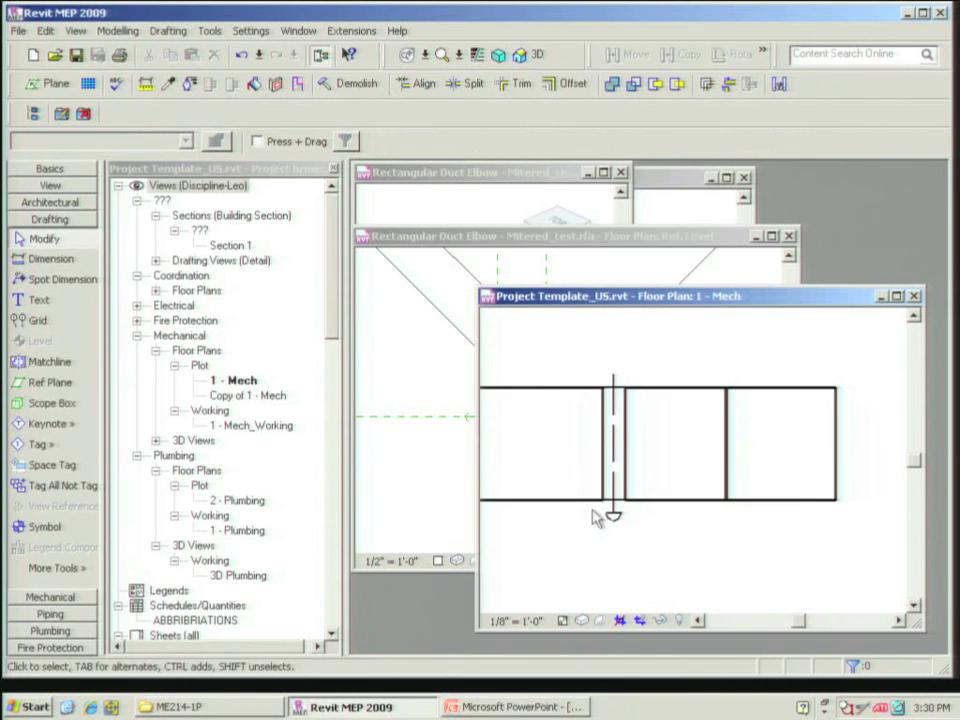
Open the default {3D} view and examine the FSM_Leo accessory on the side of the duct
click(615, 514)
middle_drag(610, 548, 708, 537)
scroll(712, 535, up, 2)
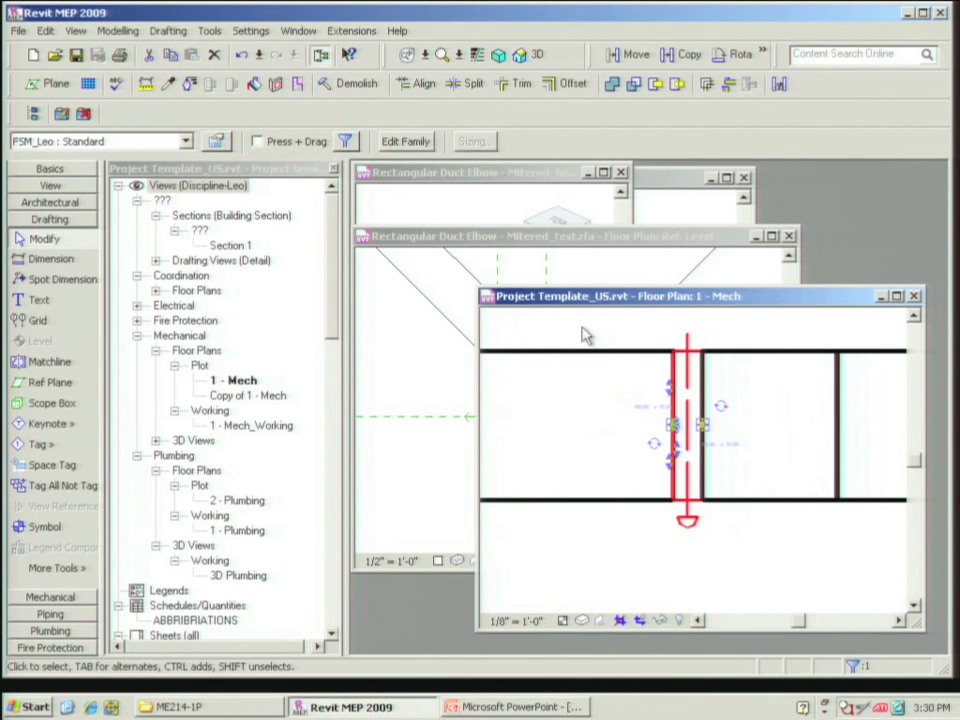
double_click(252, 575)
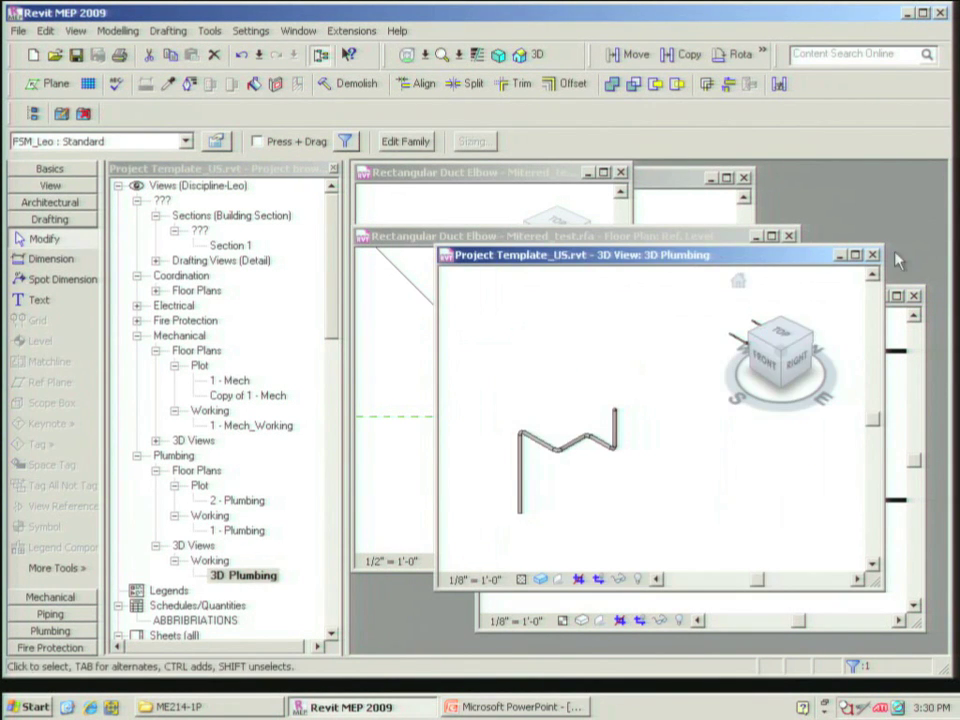
click(520, 54)
scroll(600, 550, up, 2)
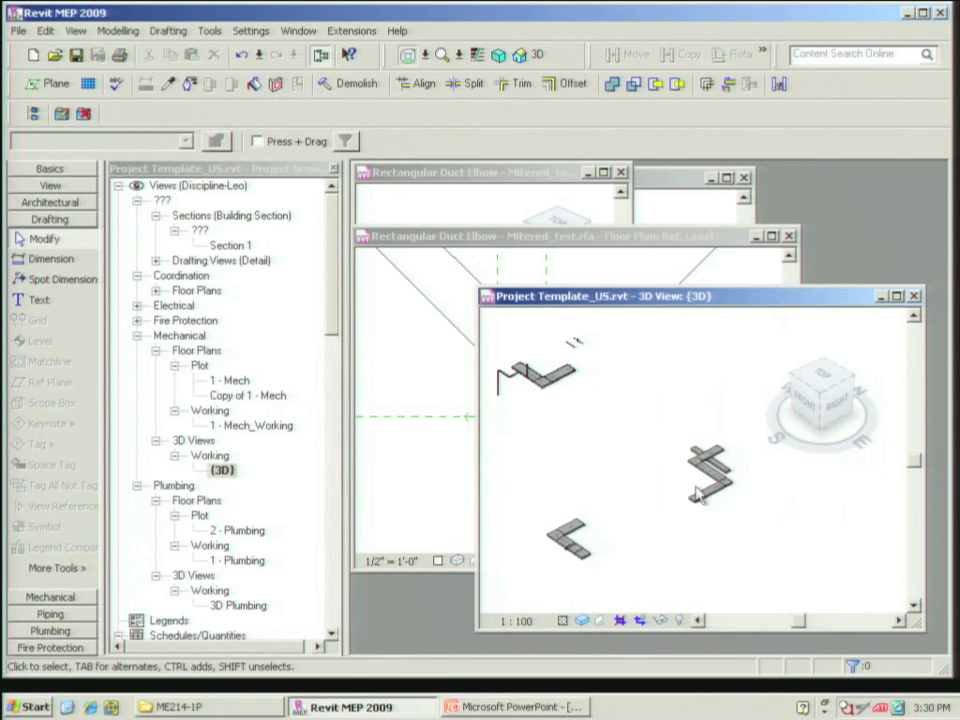
scroll(578, 556, up, 3)
scroll(578, 556, up, 4)
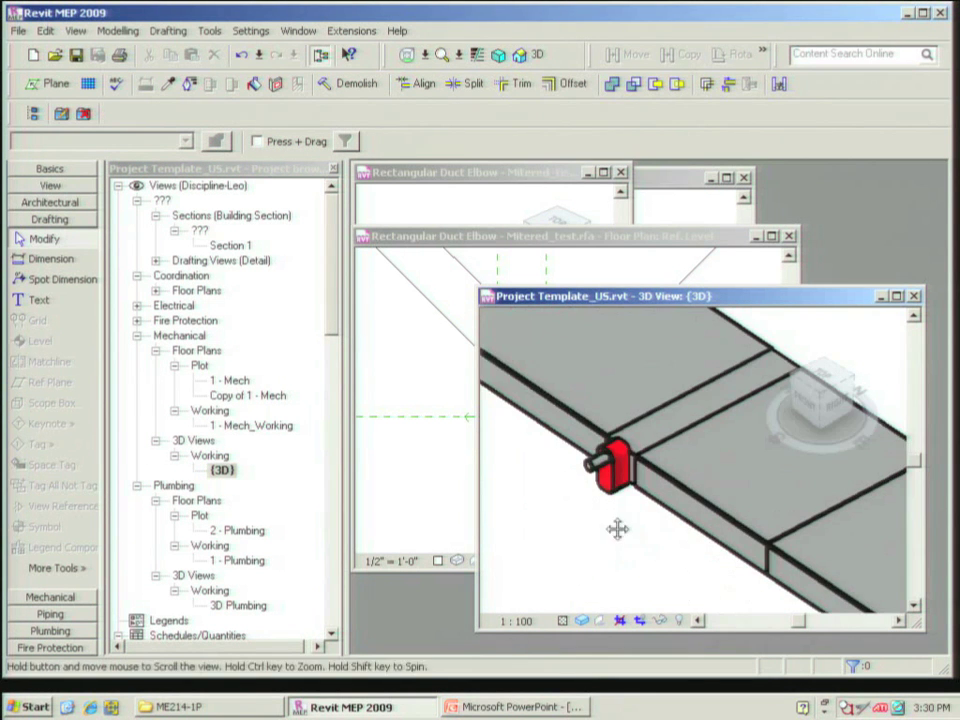
scroll(606, 553, down, 3)
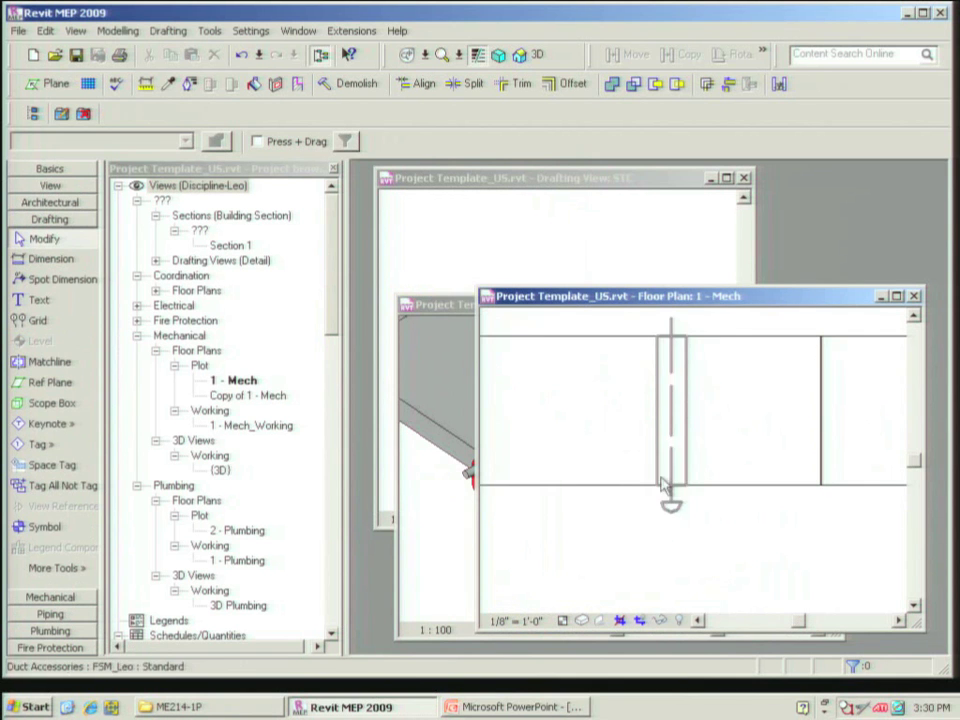
Open the FSM_Leo duct accessory from the 1 - Mech plan for family editing
click(671, 503)
click(405, 141)
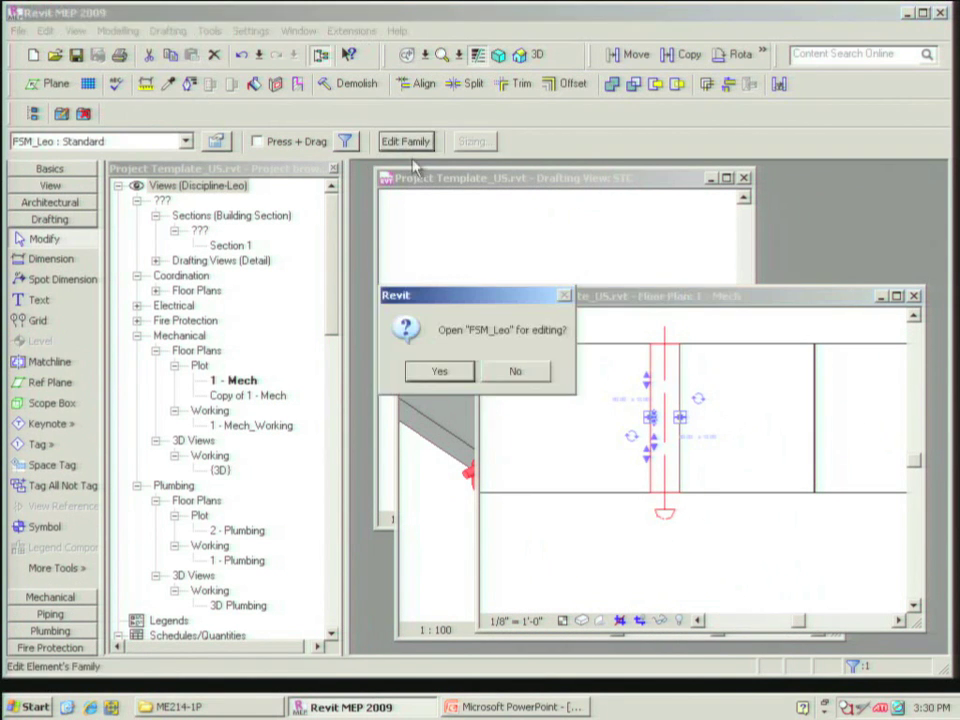
click(437, 369)
shift+middle_drag(746, 531, 493, 426)
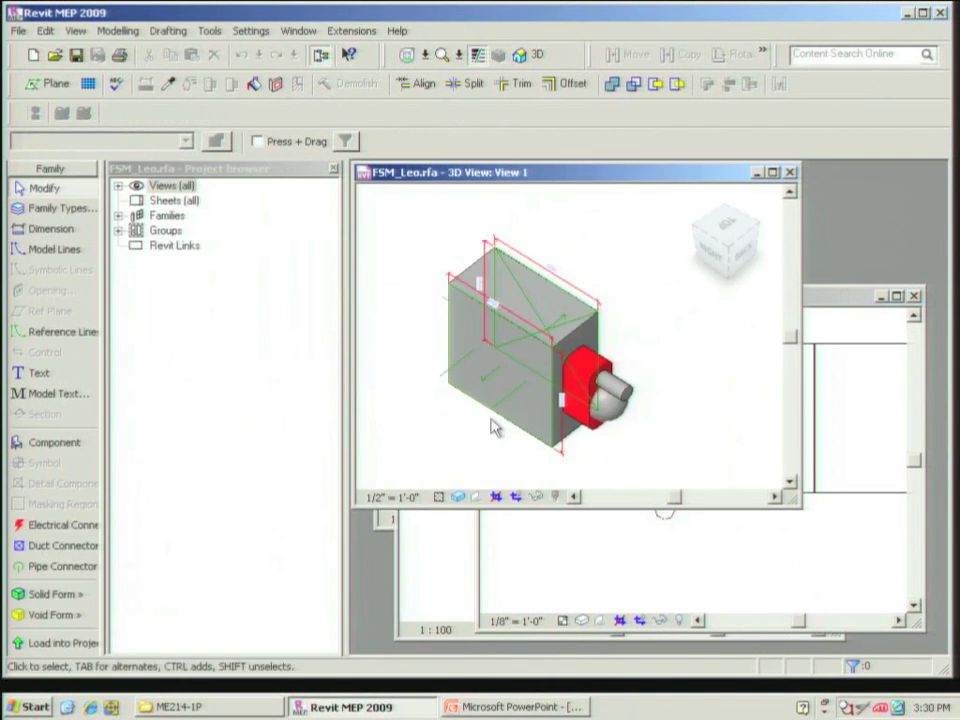
scroll(493, 426, down, 2)
scroll(597, 445, up, 3)
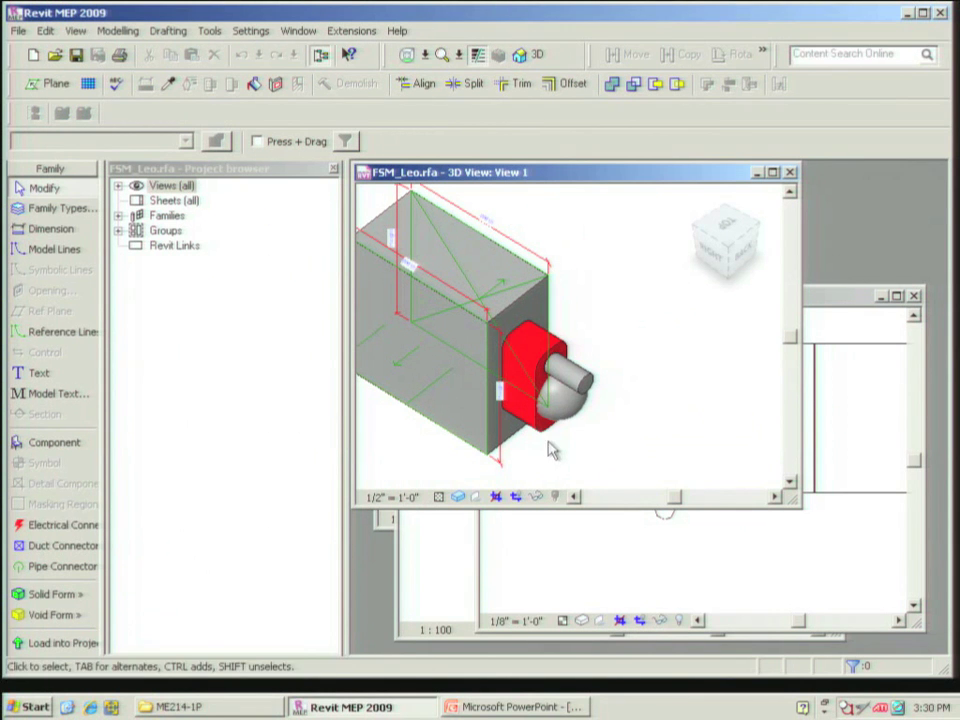
Select the red housing and its grey cylinder in the family and check their visibility settings without changing them
click(552, 432)
shift+middle_drag(552, 432, 606, 451)
right_click(628, 390)
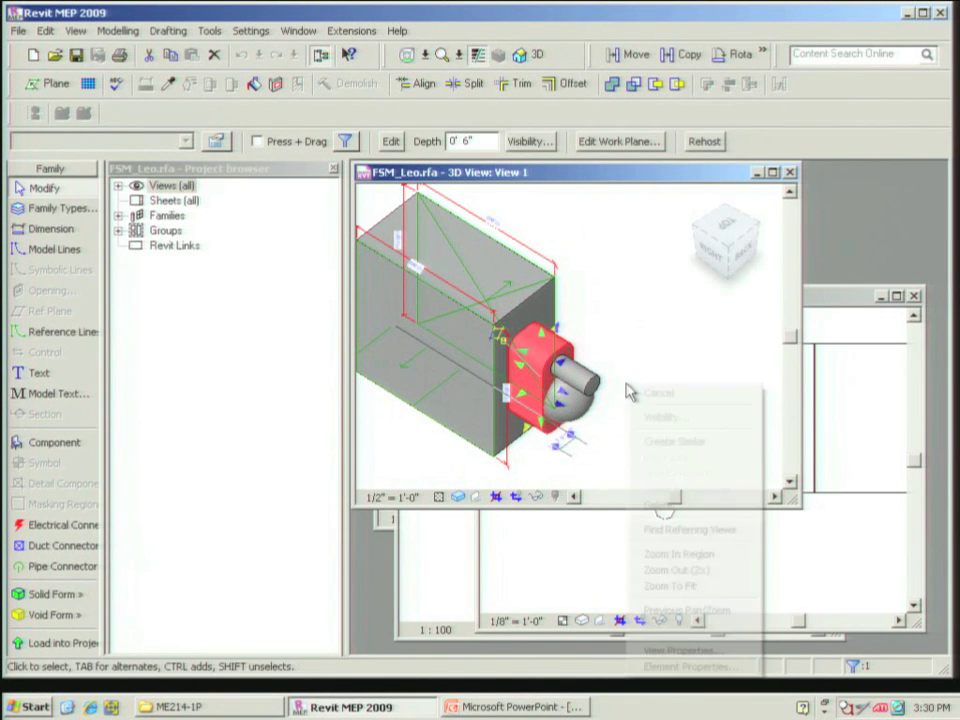
key(Escape)
ctrl+click(585, 383)
shift+middle_drag(585, 383, 634, 371)
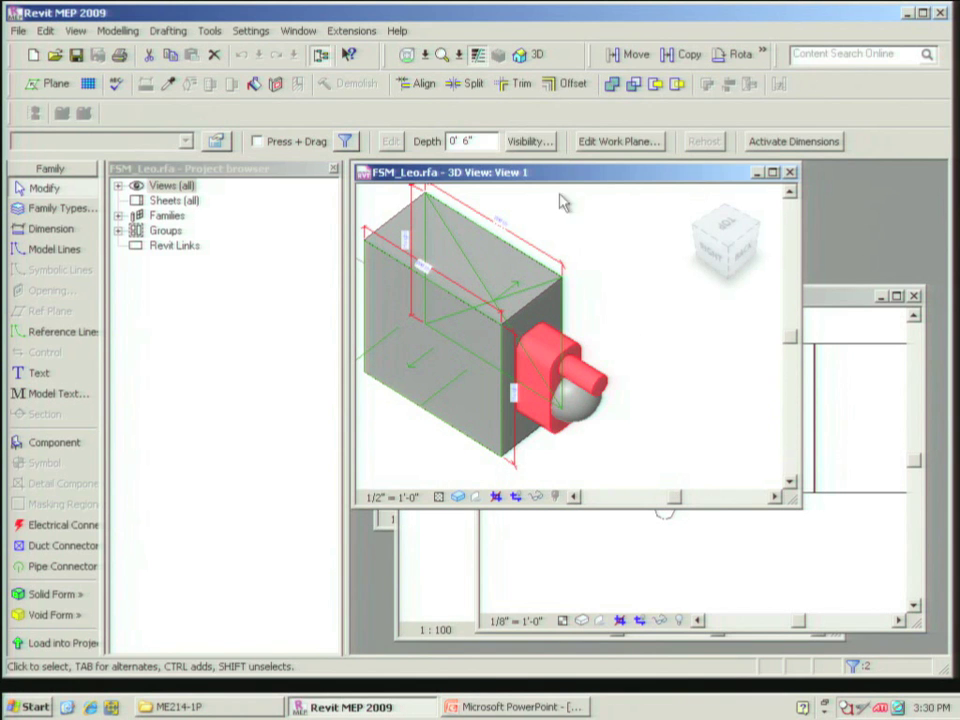
click(522, 142)
drag(497, 210, 465, 173)
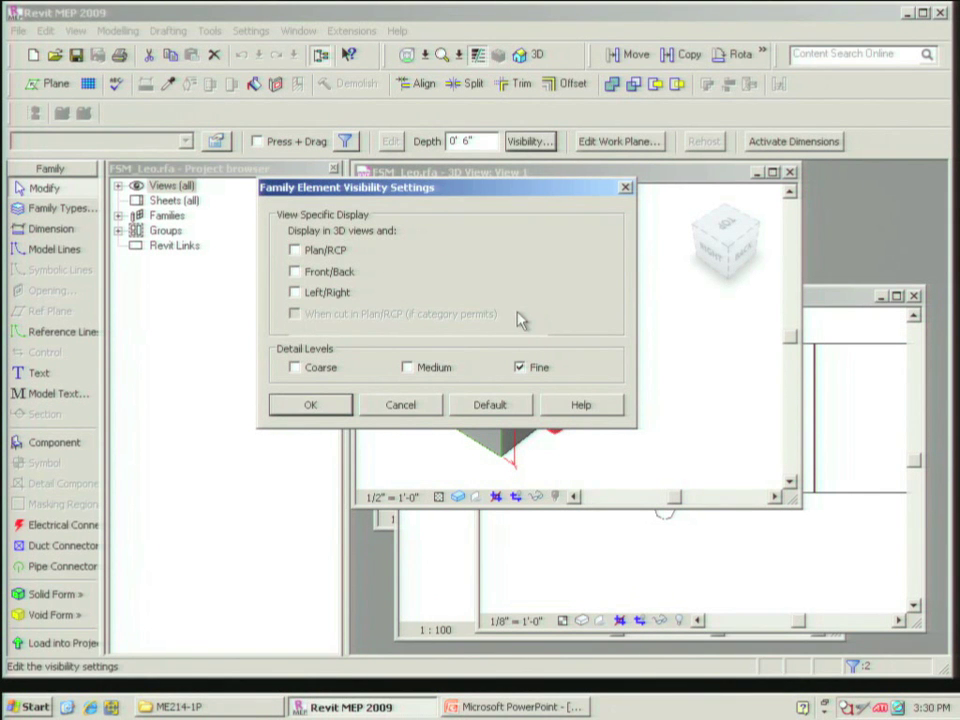
click(400, 404)
click(612, 448)
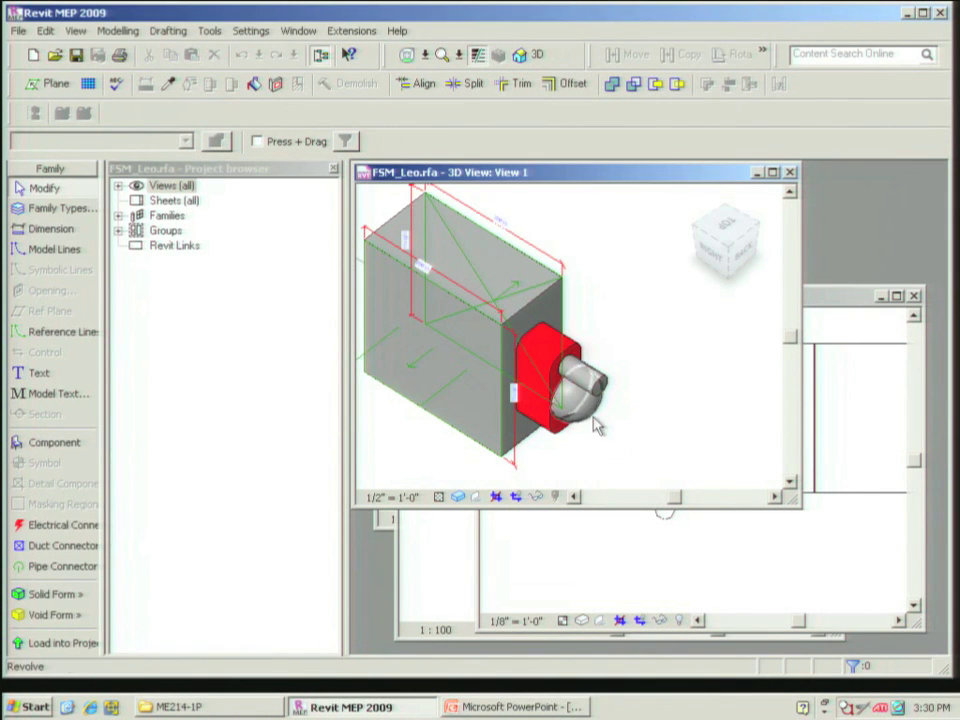
Select the half-sphere revolve below the cylinder and check its visibility settings, discarding any changes
click(600, 426)
scroll(639, 418, up, 3)
scroll(638, 430, down, 3)
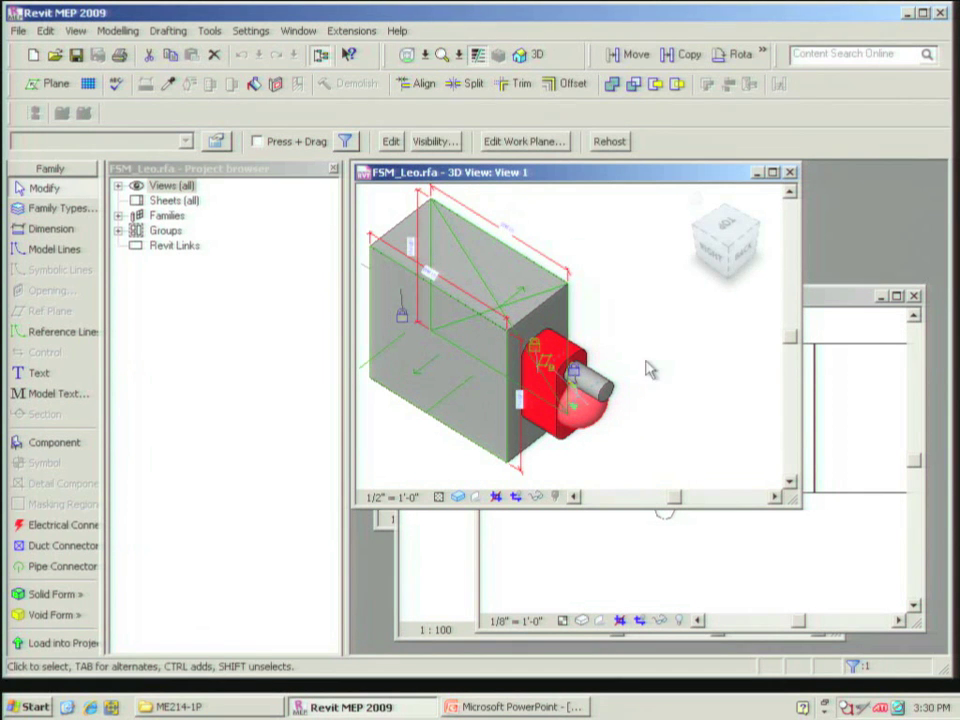
click(434, 143)
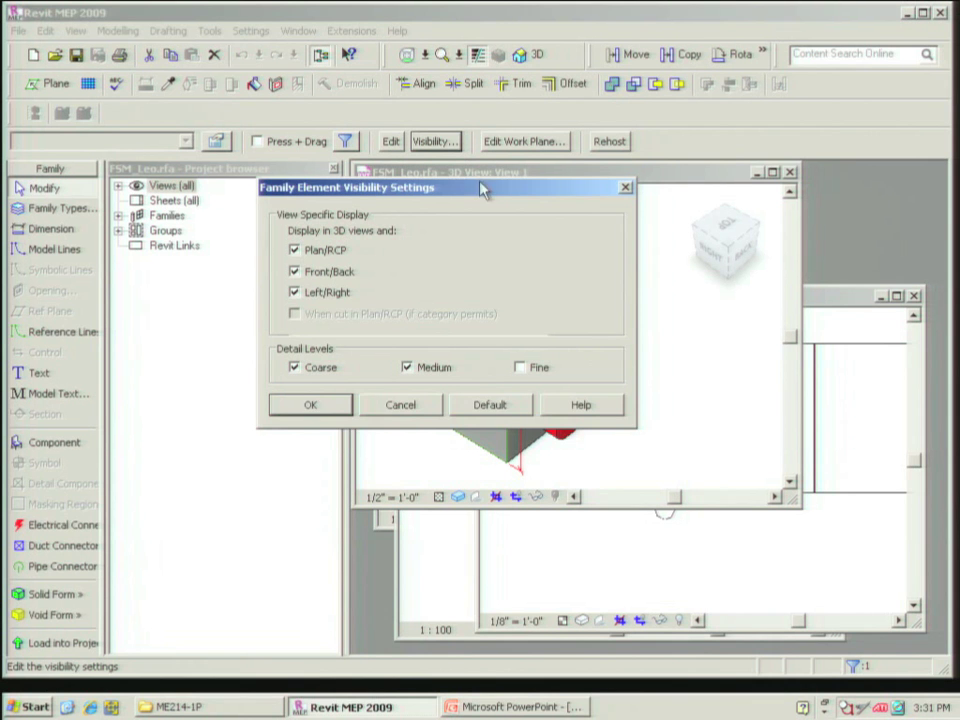
drag(480, 189, 498, 207)
click(312, 310)
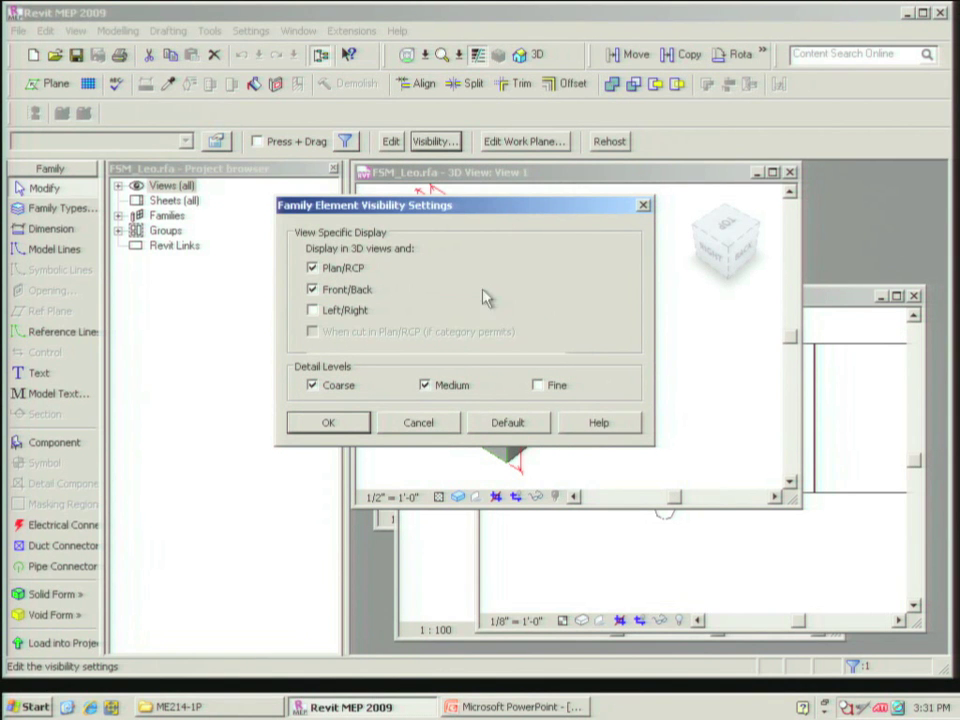
click(476, 312)
click(422, 424)
scroll(665, 427, down, 3)
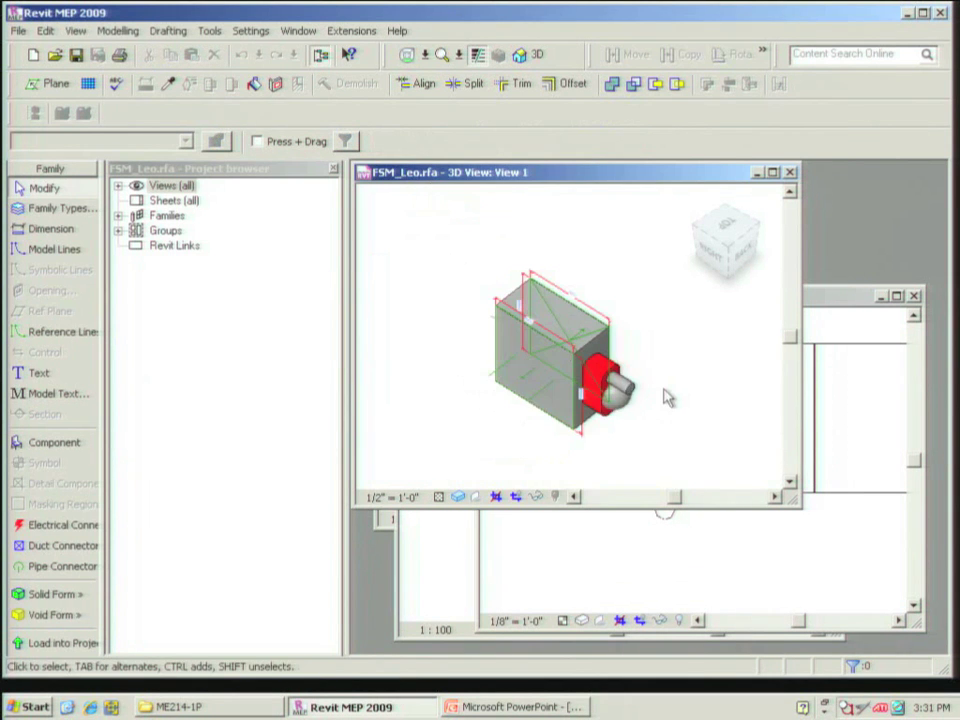
Return to the project's 1 - Mech plan and check the detail levels available for the view
click(580, 550)
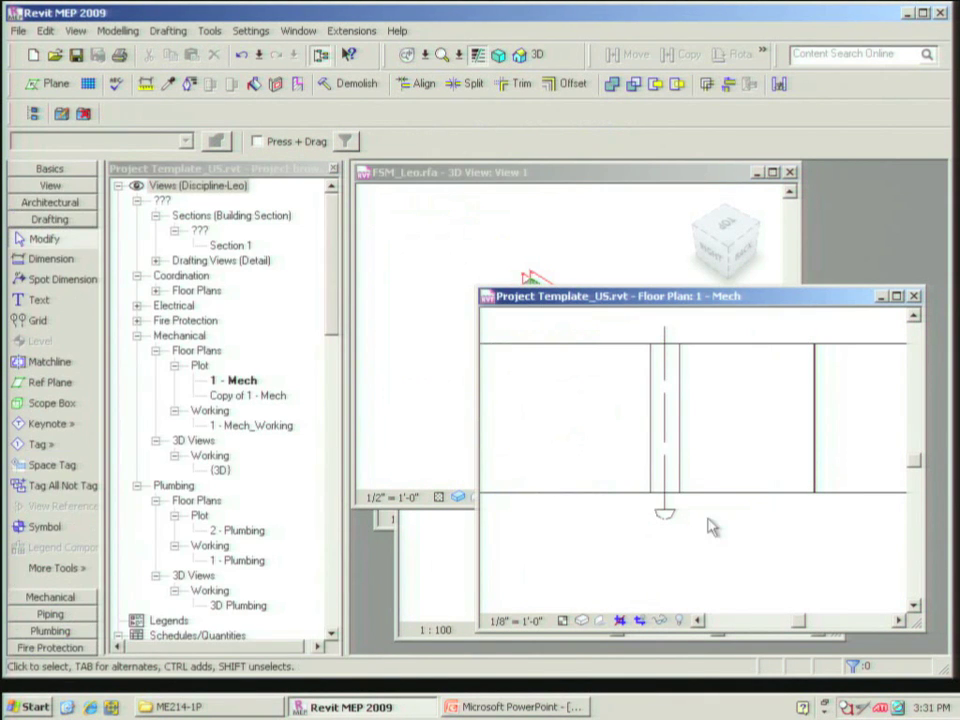
middle_drag(566, 550, 632, 538)
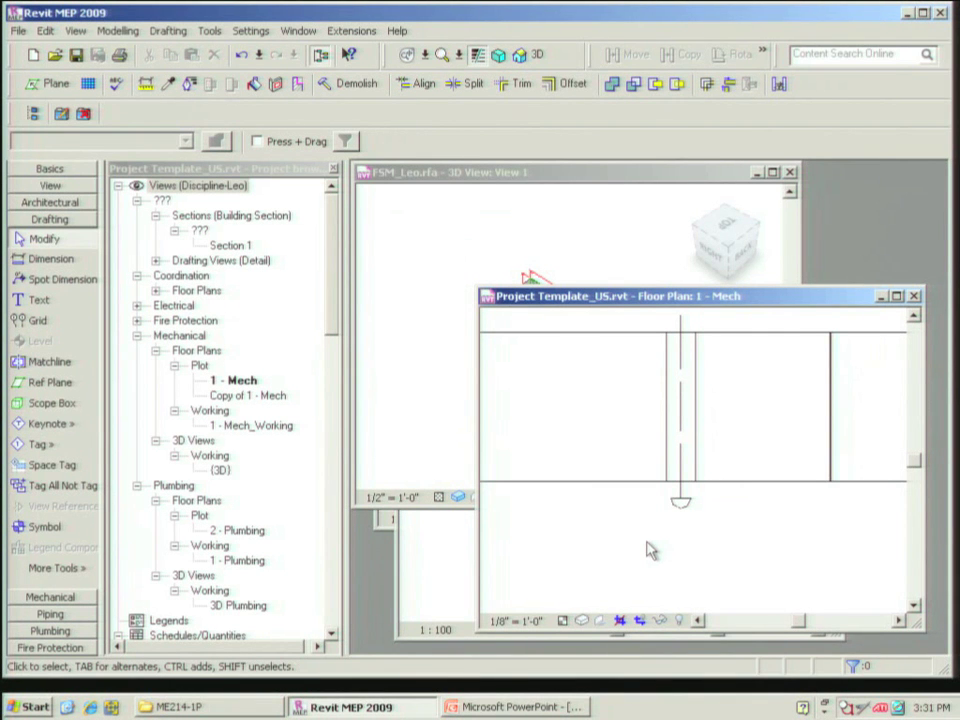
click(564, 622)
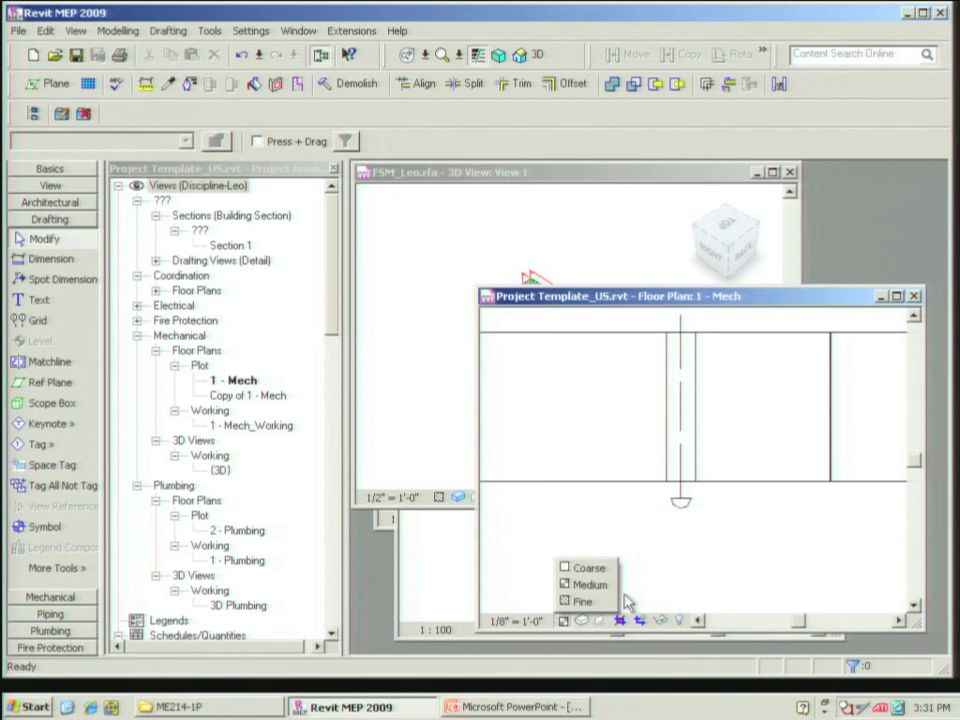
click(582, 603)
Set the {3D} view's detail level to Medium, examine the accessory on the duct, and restore Fine
double_click(220, 469)
middle_drag(512, 564, 536, 542)
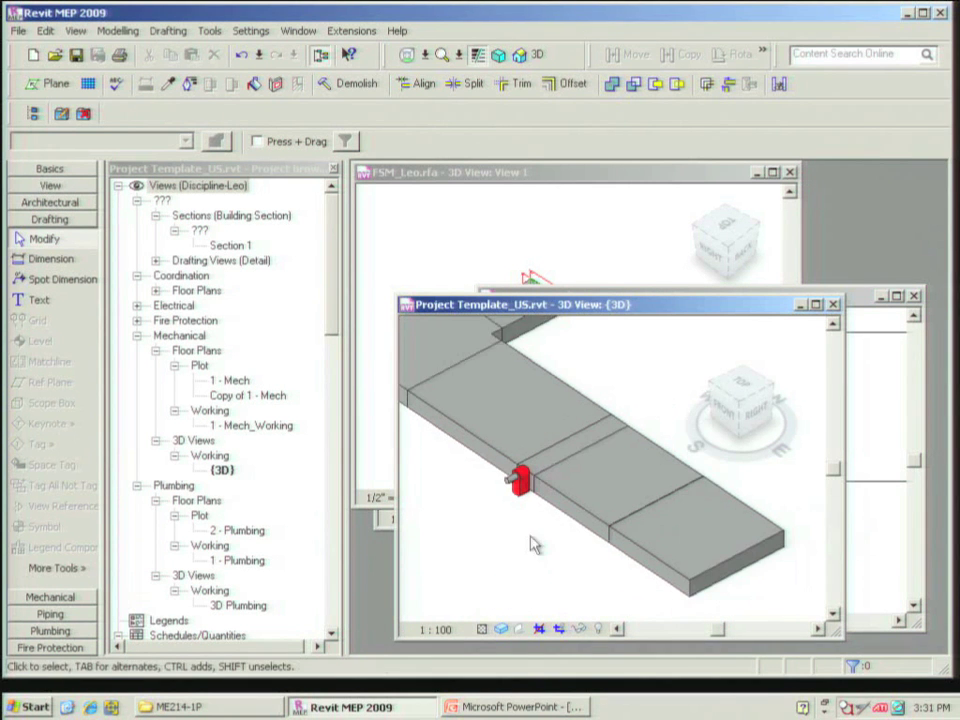
click(482, 629)
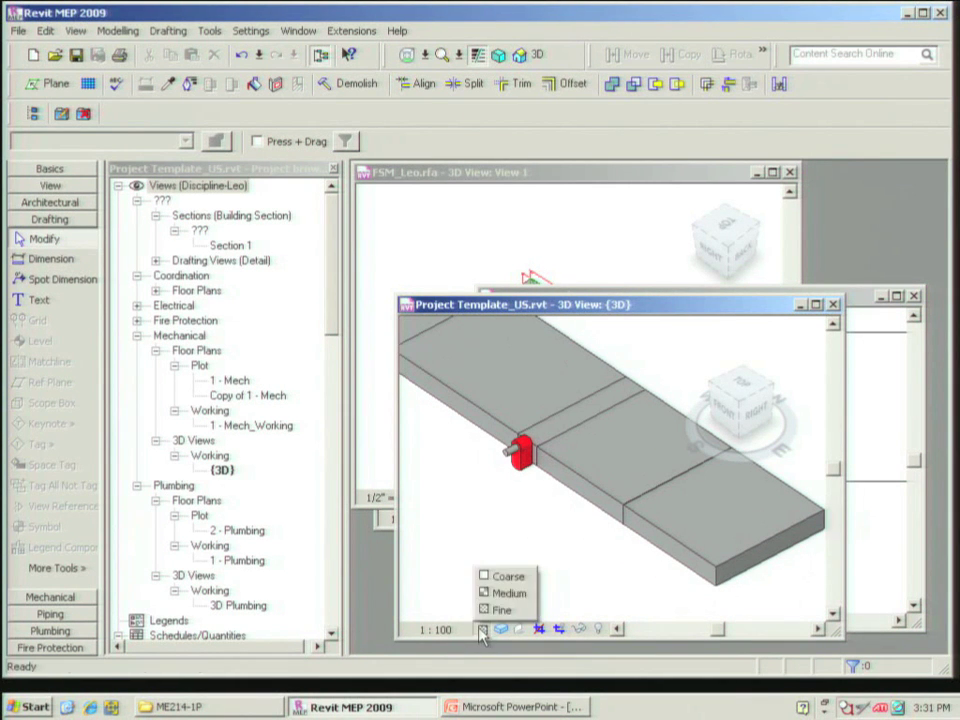
click(516, 601)
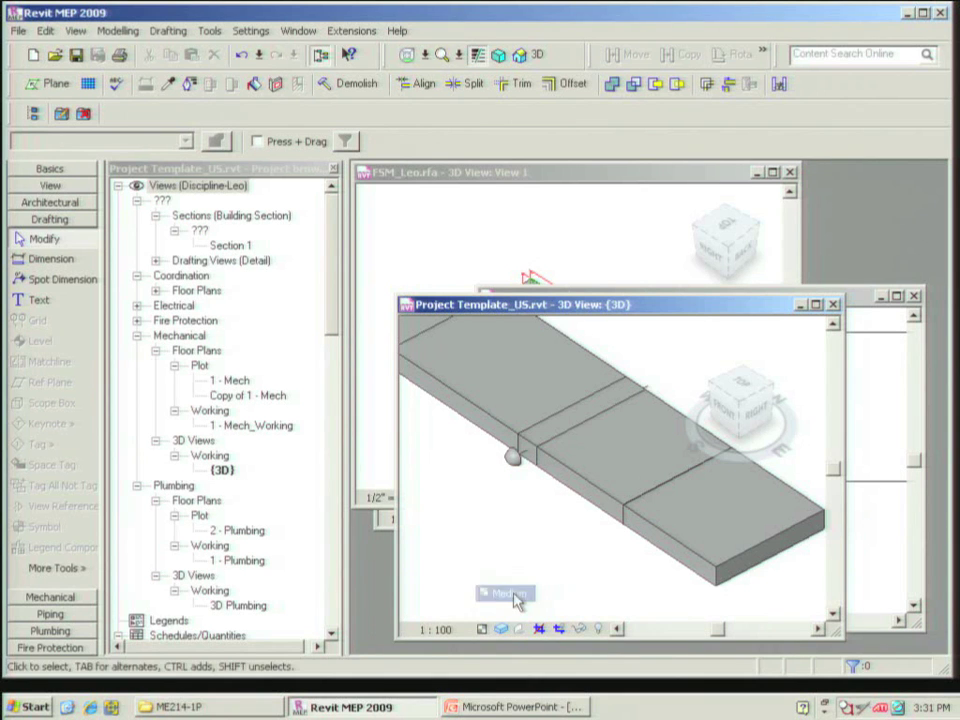
middle_drag(525, 514, 535, 513)
scroll(535, 510, up, 2)
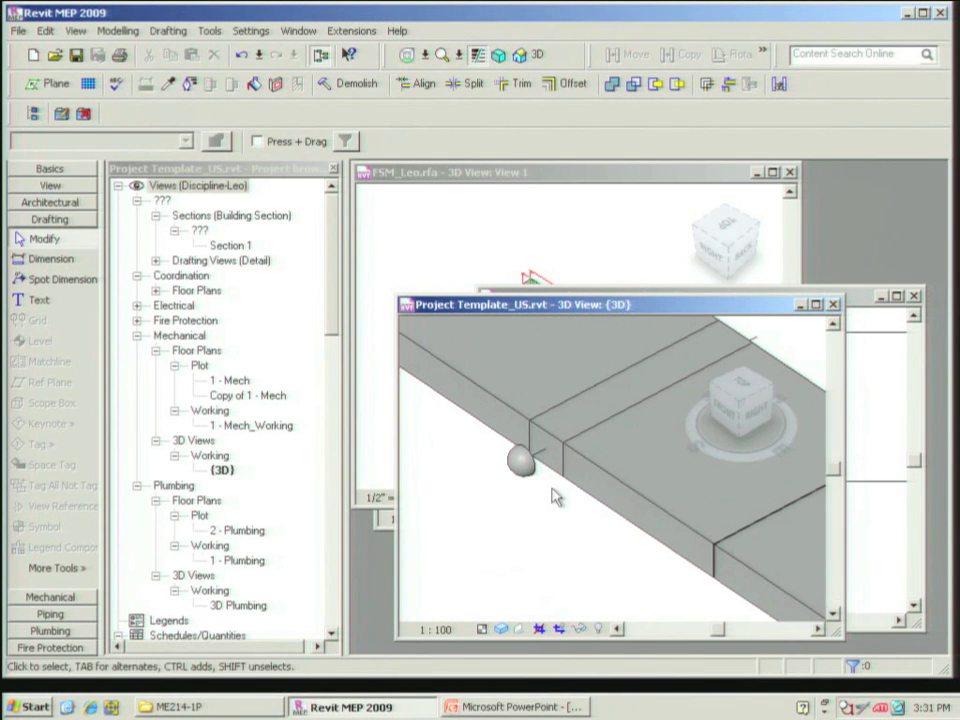
scroll(560, 500, down, 3)
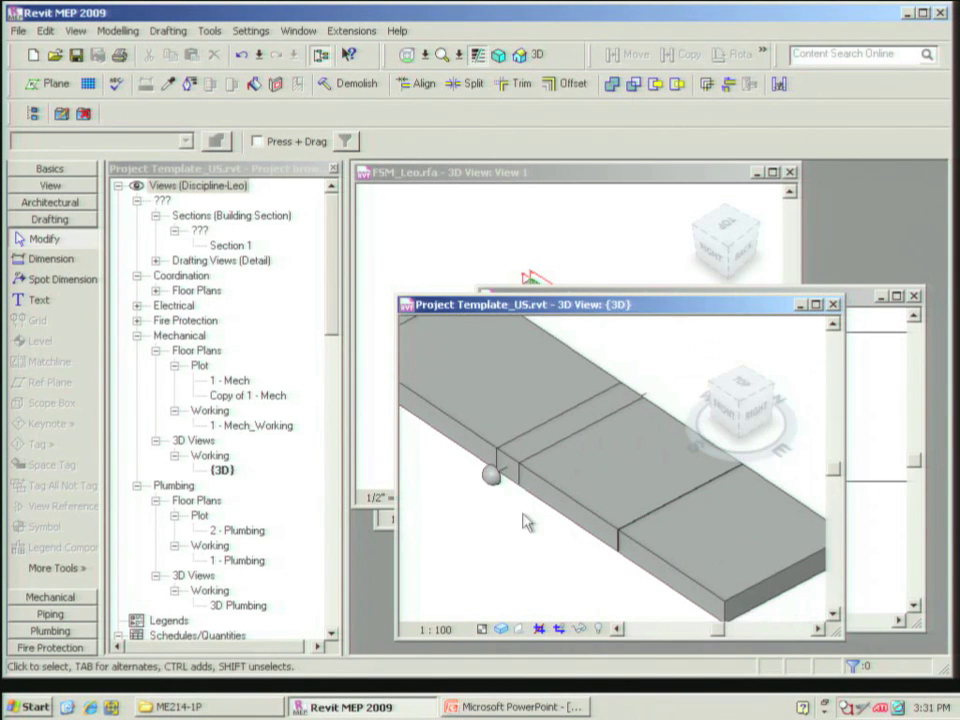
click(483, 629)
click(492, 612)
Set the 1 - Mech plan's detail level to Fine to compare the accessory's display, and restore Medium
click(876, 439)
scroll(628, 510, down, 3)
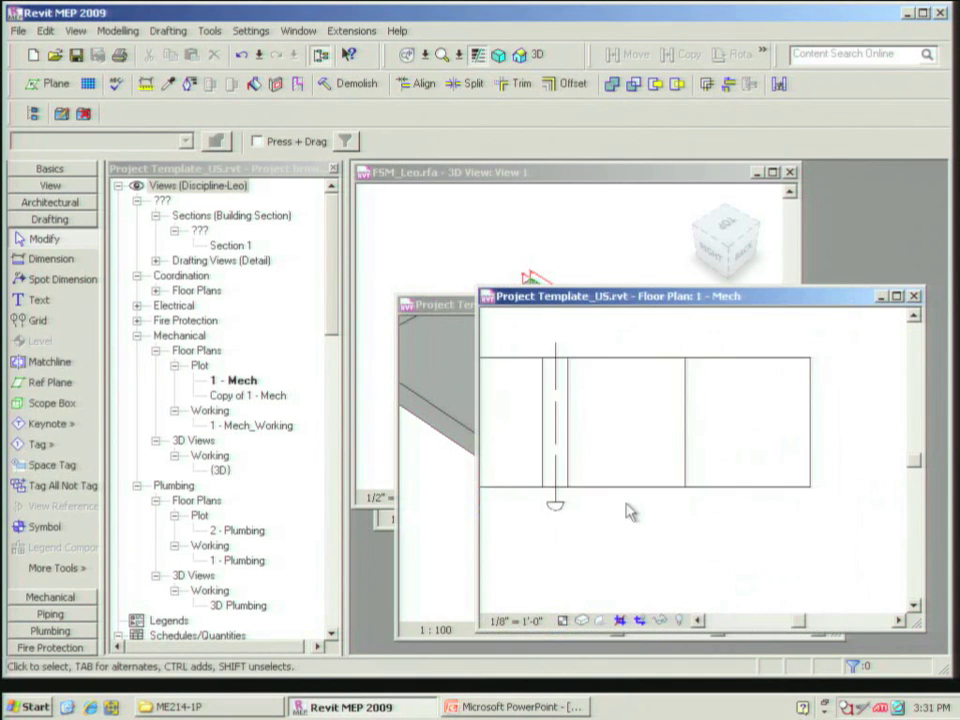
scroll(630, 519, up, 3)
middle_drag(611, 568, 529, 568)
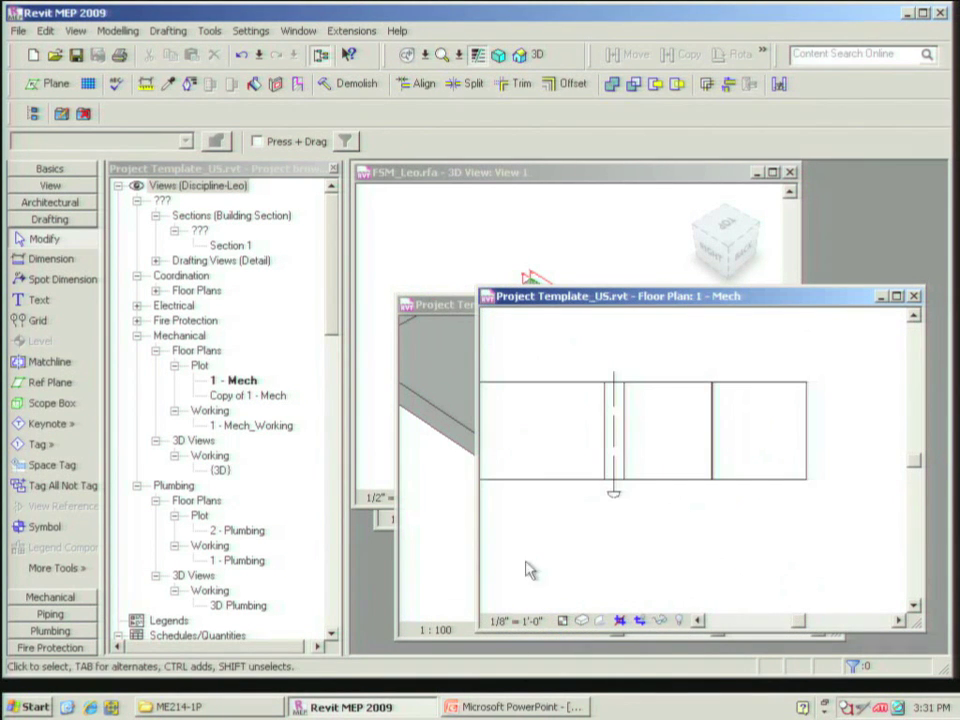
click(563, 620)
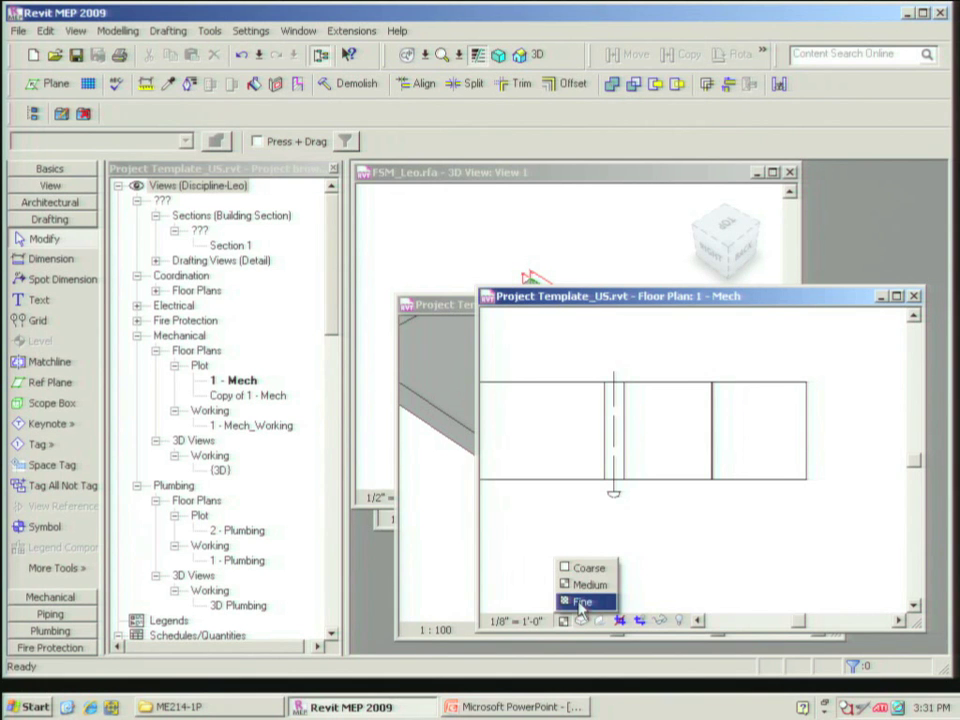
click(581, 602)
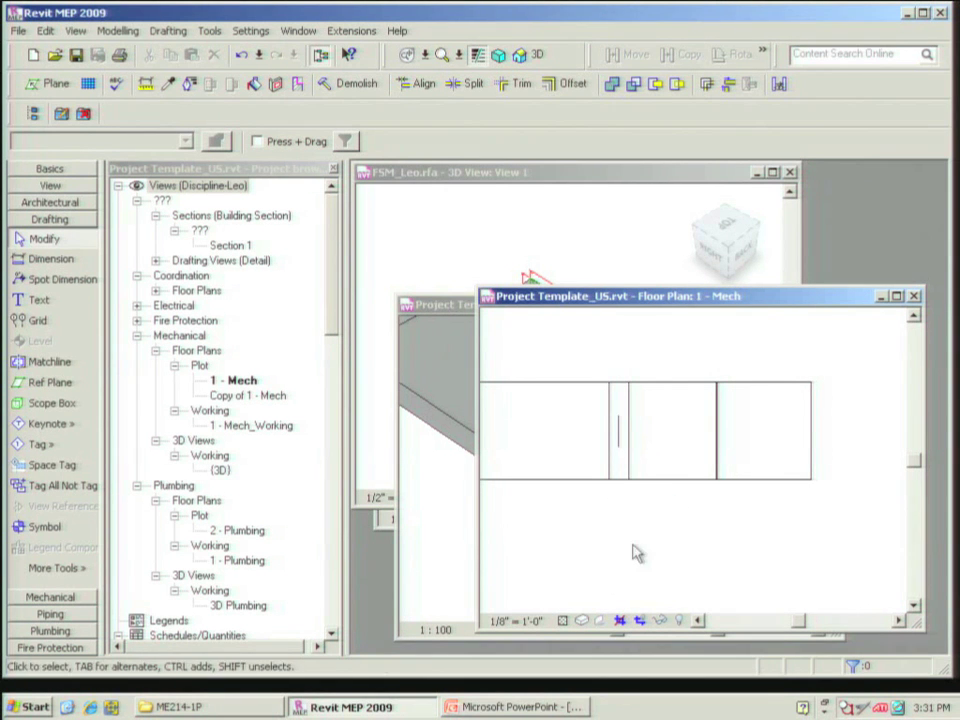
click(563, 620)
click(583, 582)
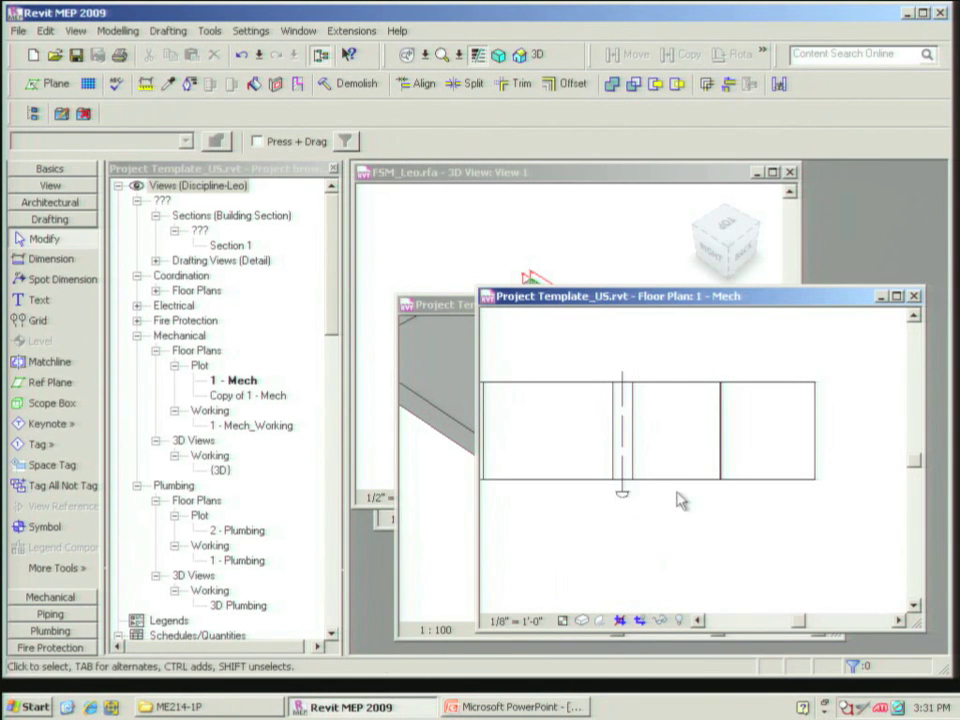
scroll(678, 500, down, 2)
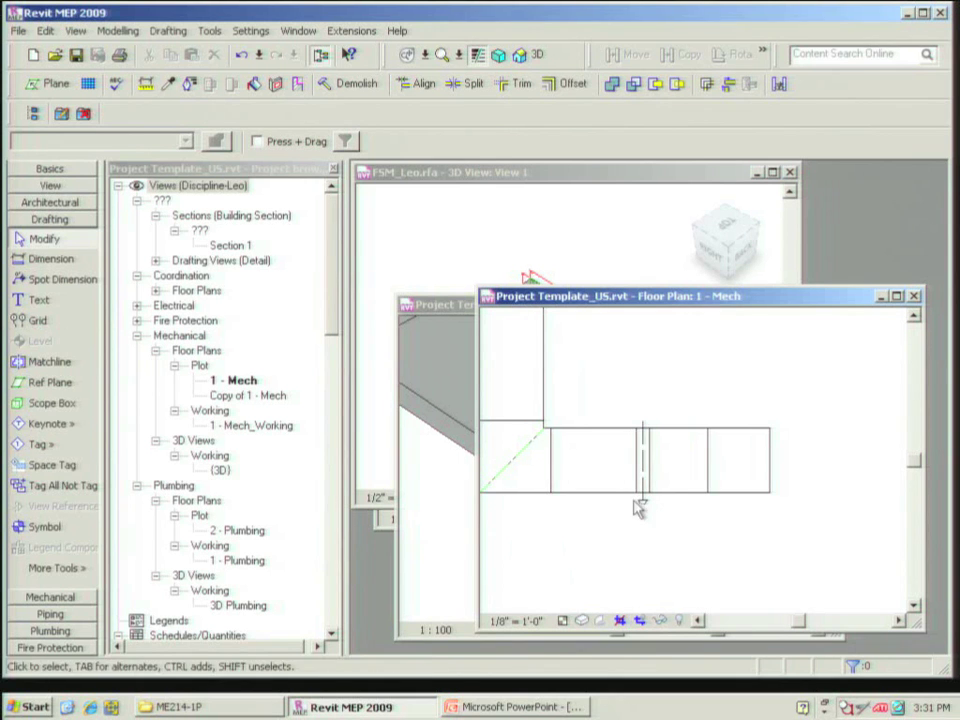
middle_drag(654, 514, 660, 518)
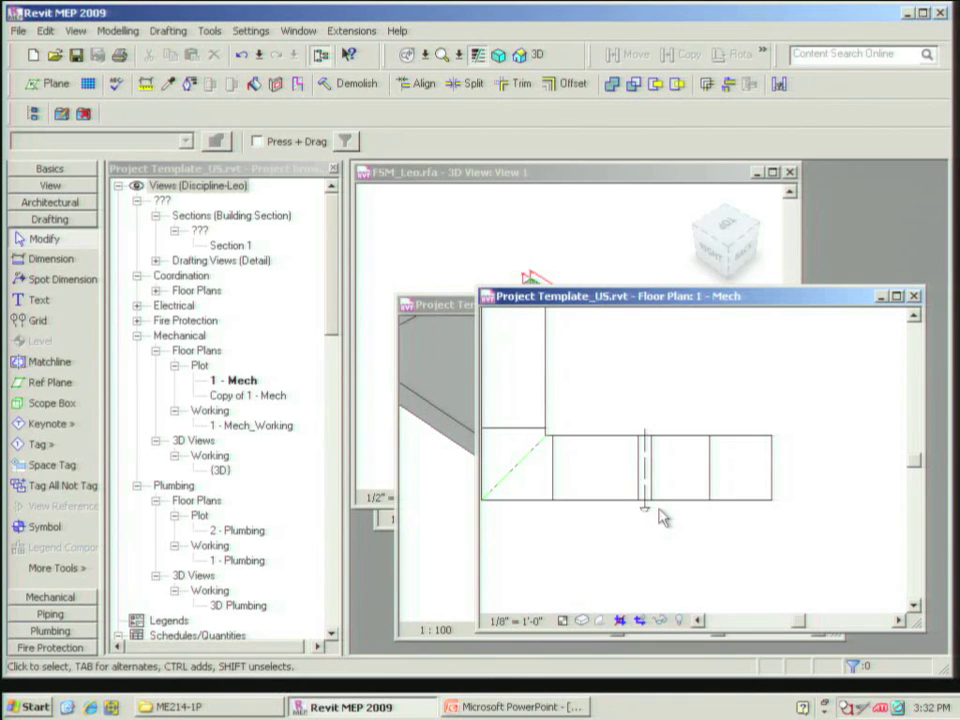
Open the project's view templates and review the properties of the Architectural Elevation template
click(251, 31)
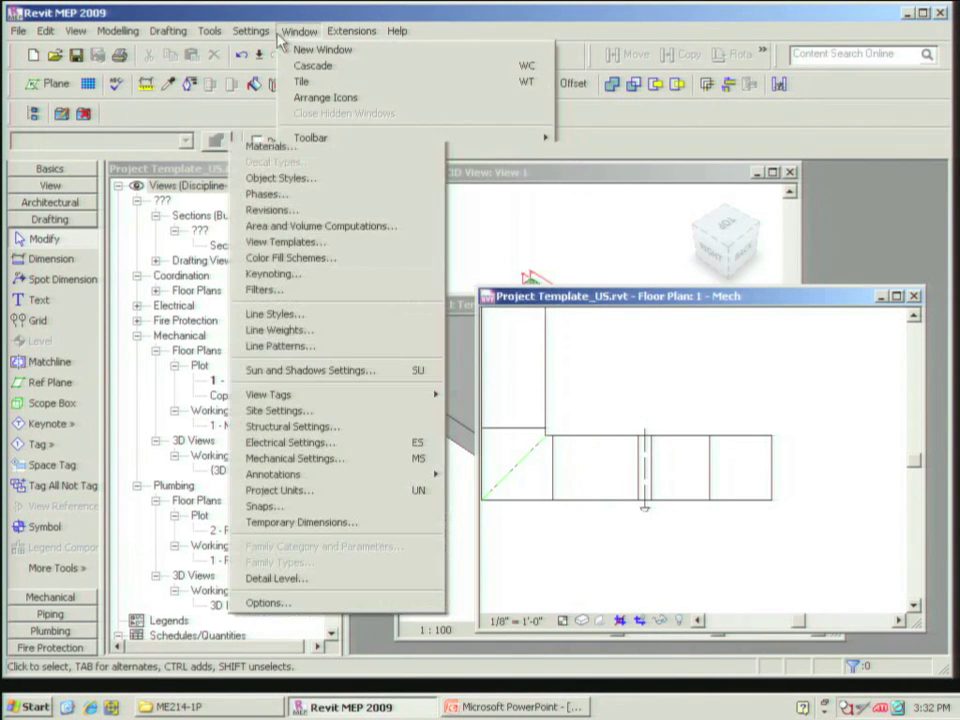
mouse_move(251, 31)
click(302, 247)
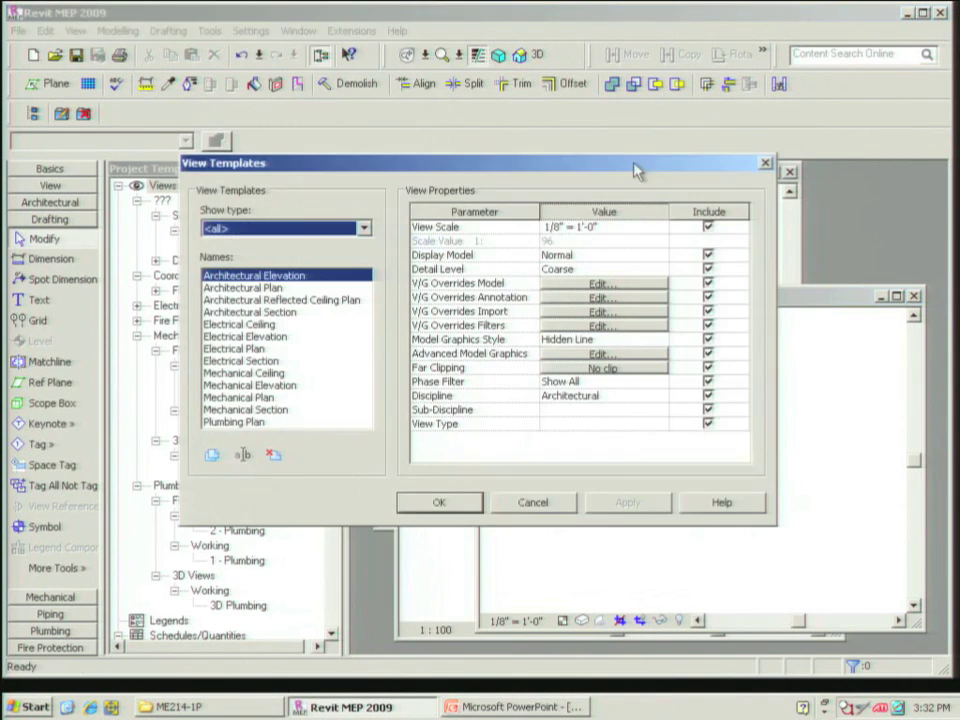
drag(634, 167, 570, 118)
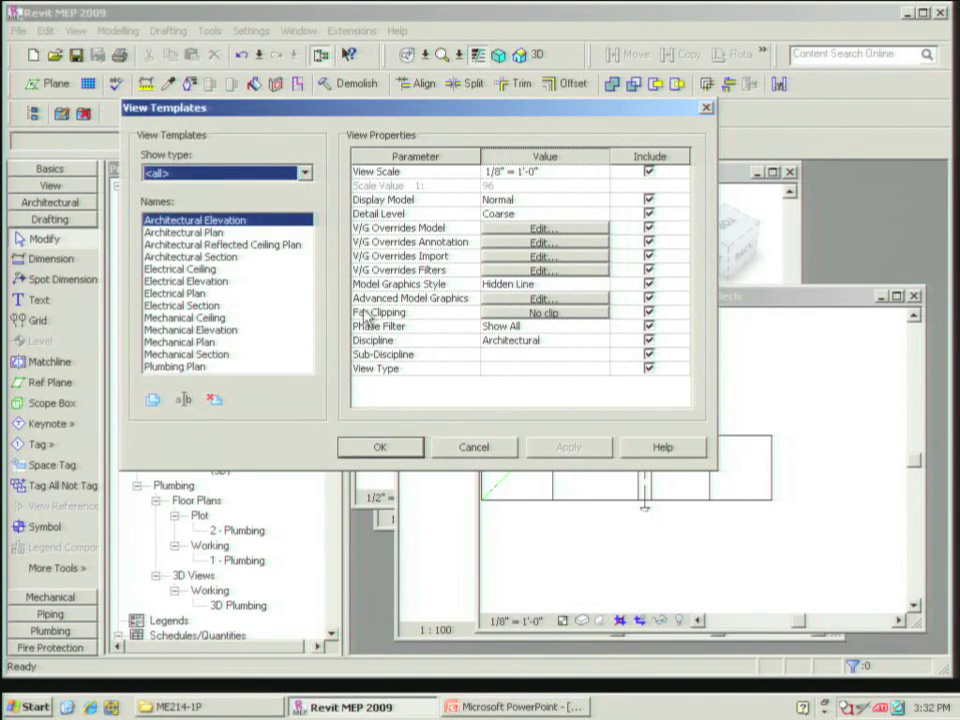
drag(533, 116, 517, 127)
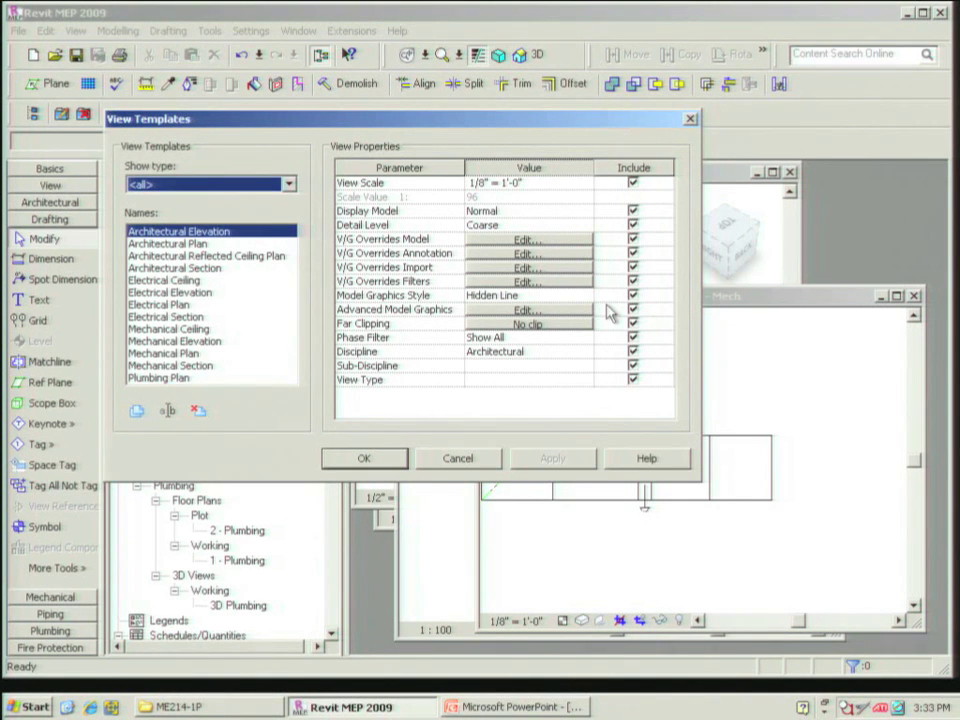
Exclude the View Scale and Detail Level properties from the Mechanical Plan view template
click(180, 341)
click(185, 353)
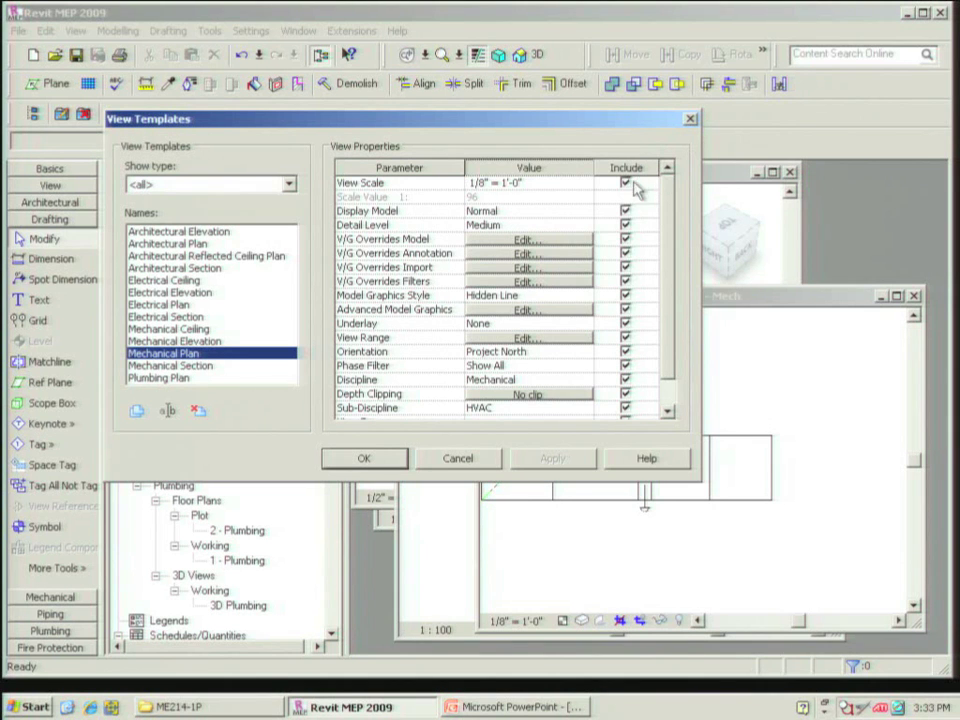
click(626, 225)
click(625, 183)
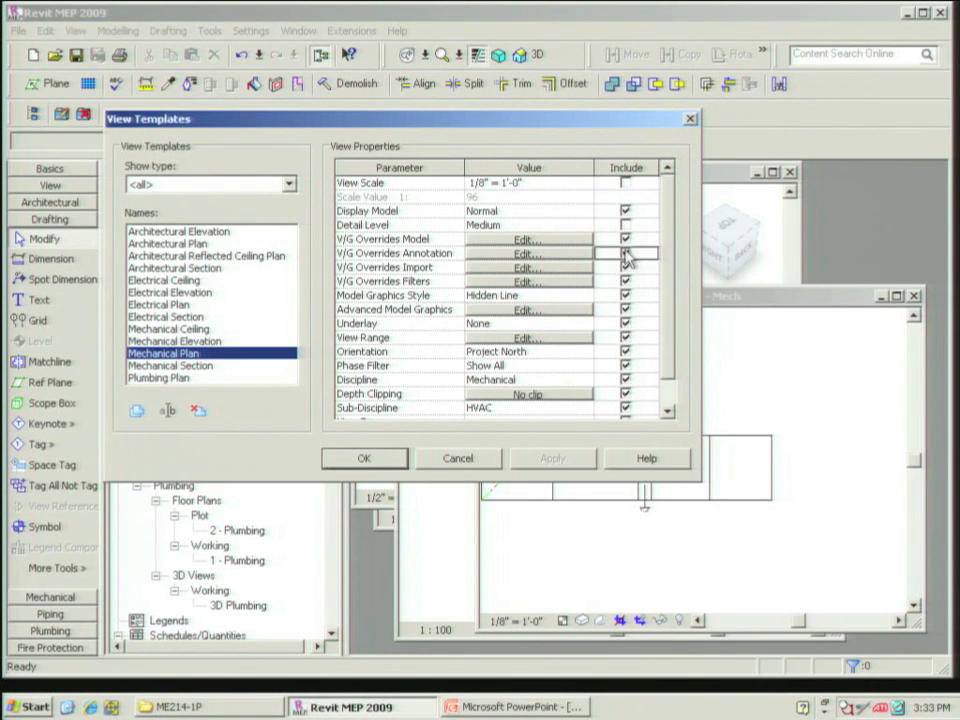
click(625, 211)
click(626, 224)
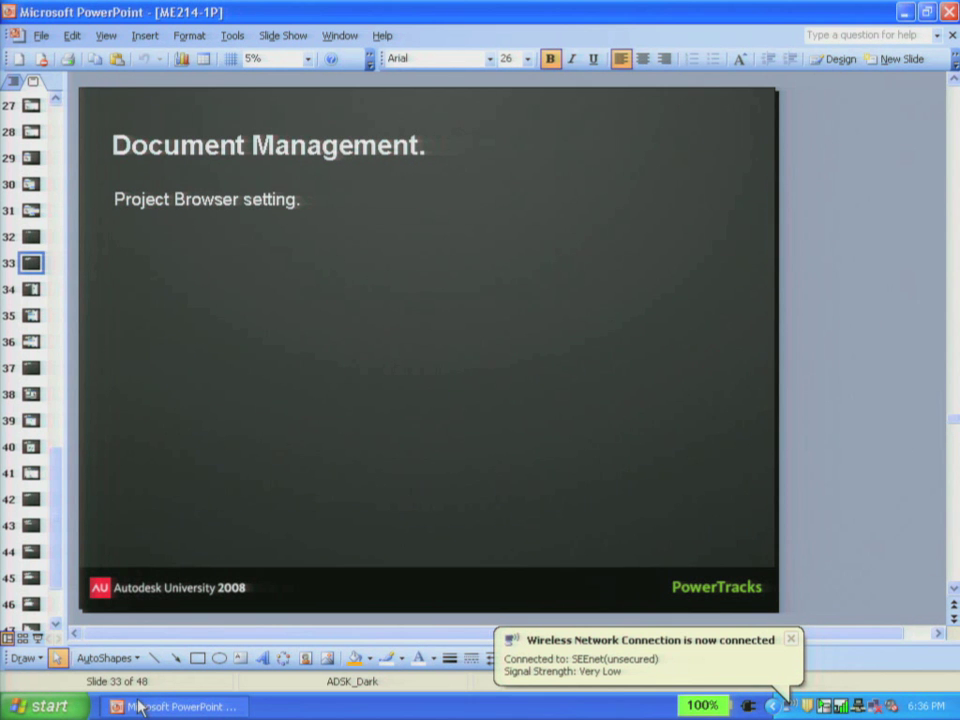
Switch from PowerPoint back to the Revit project and collapse the project browser's discipline, schedule and family branches, keeping the sheets expanded
key(Page_Down)
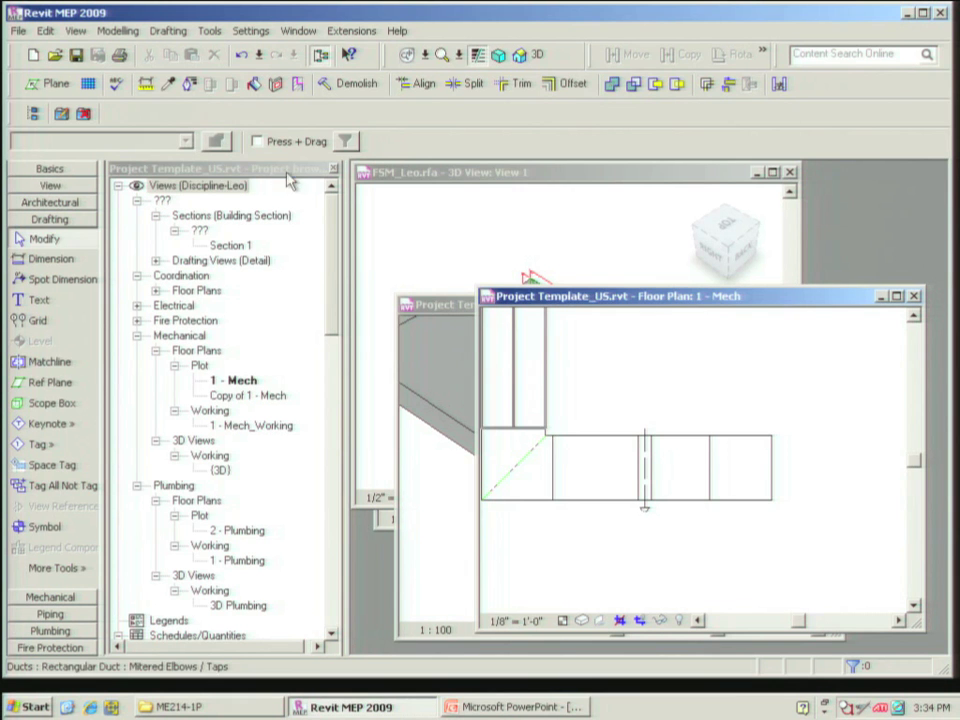
click(292, 190)
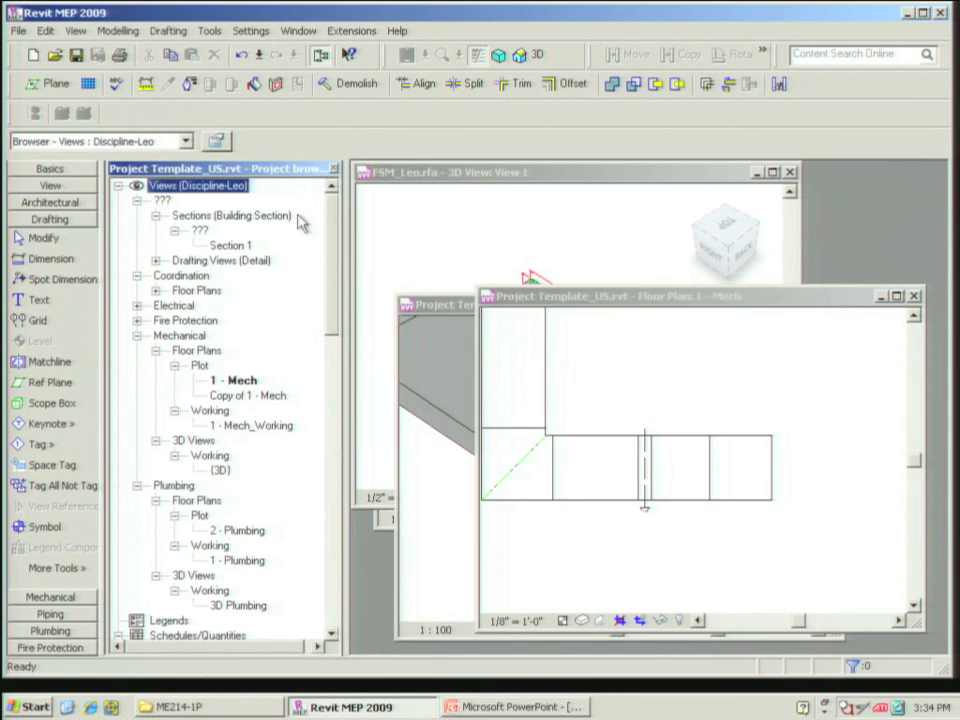
click(155, 215)
click(137, 305)
click(137, 320)
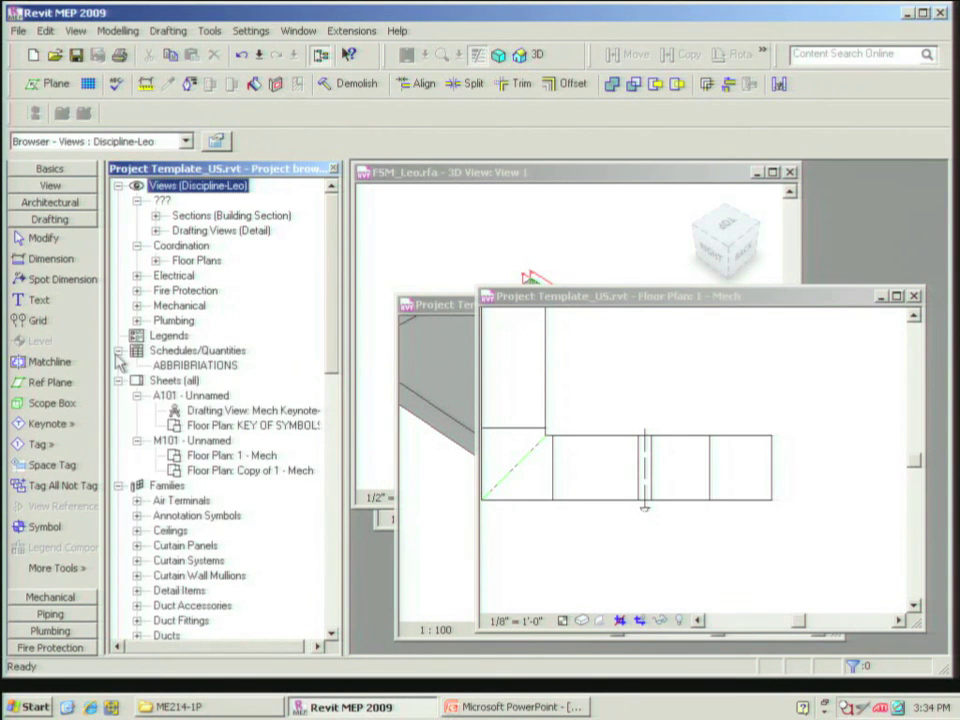
click(118, 380)
click(118, 395)
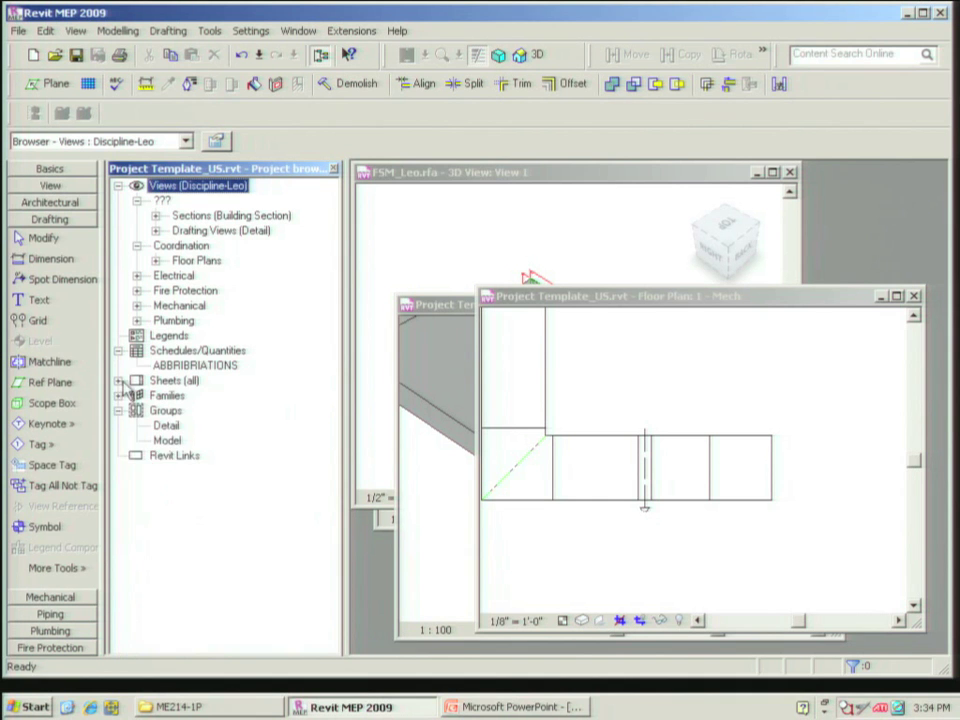
click(118, 380)
click(118, 350)
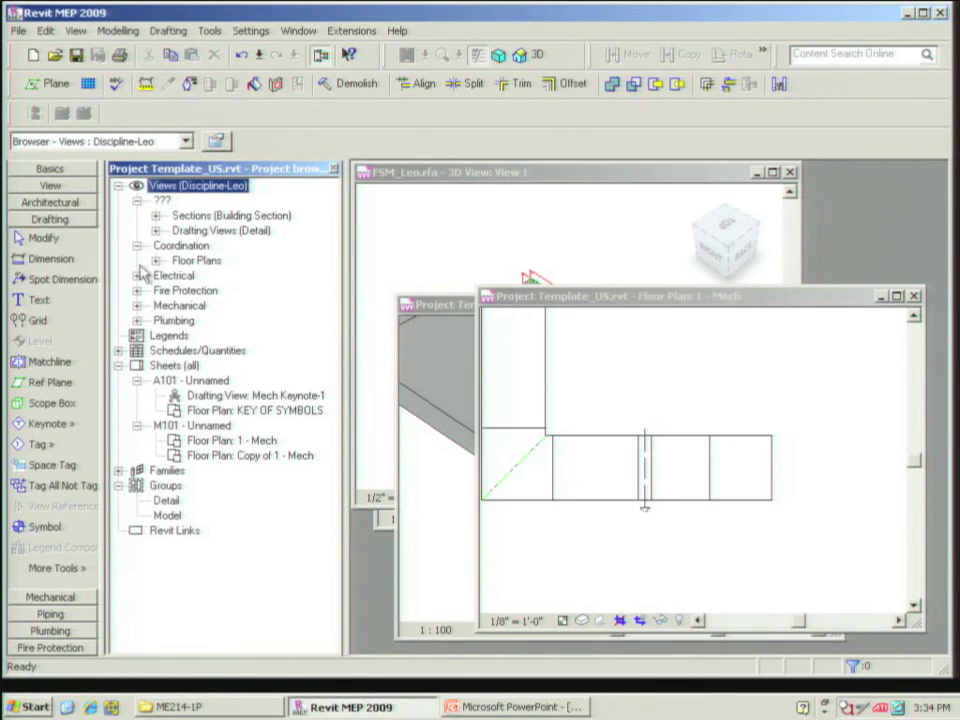
Expand the Coordination and Mechanical floor plans in the project browser to examine how the views are grouped by Plot and Working
click(156, 261)
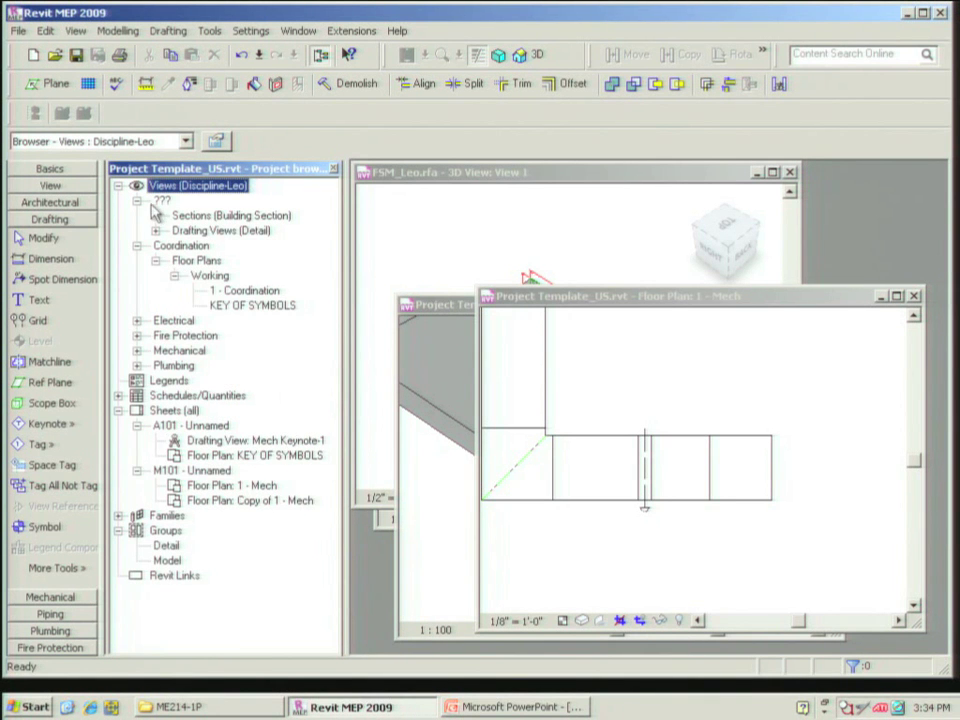
click(137, 200)
click(137, 215)
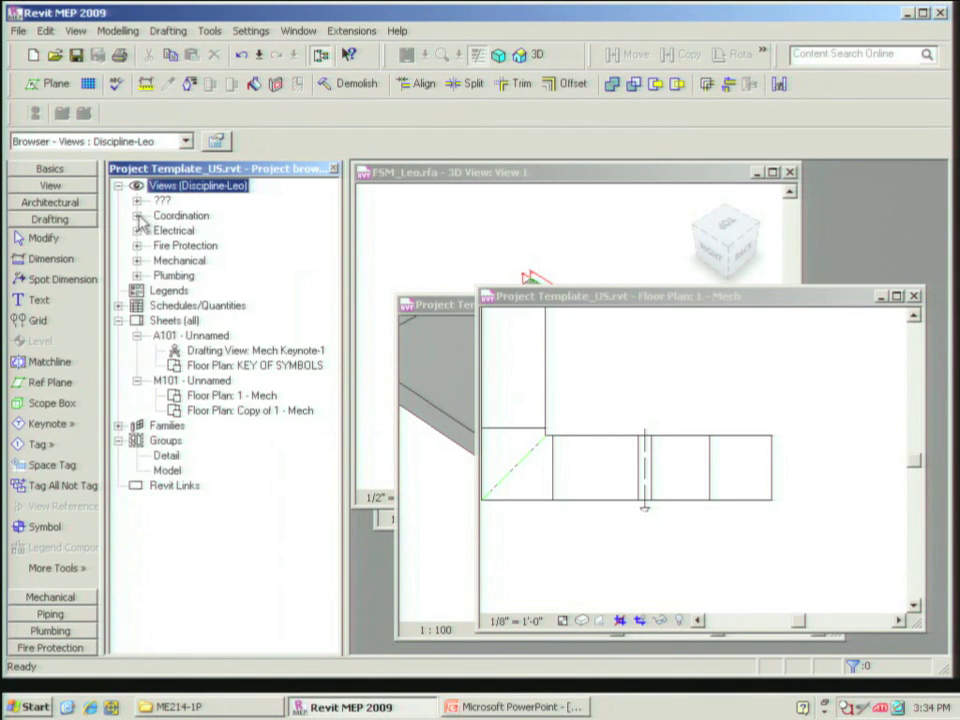
click(137, 215)
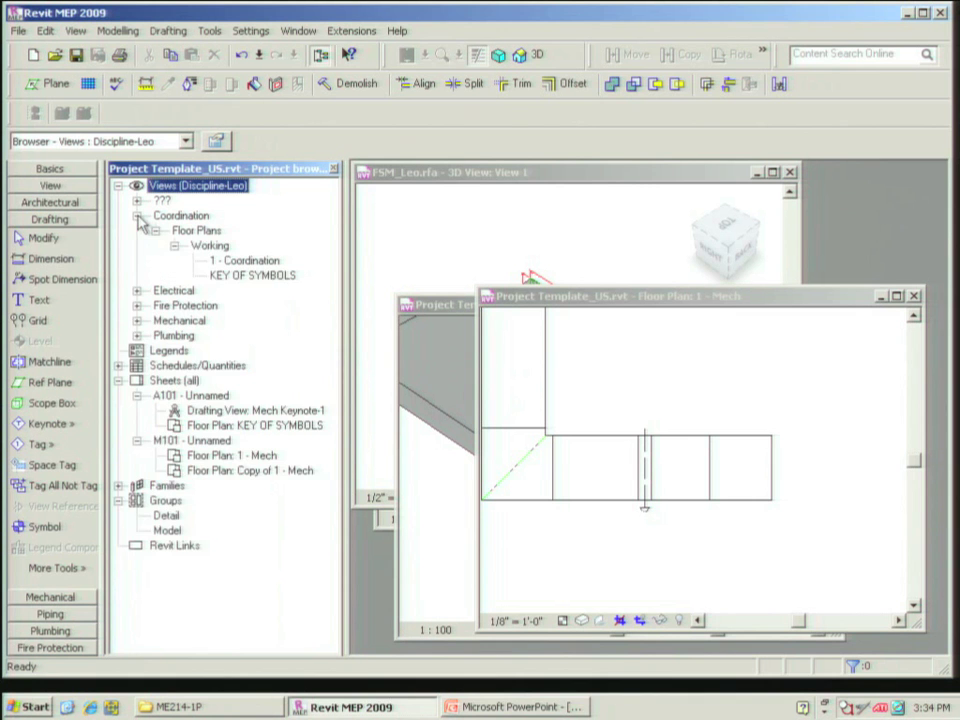
click(156, 230)
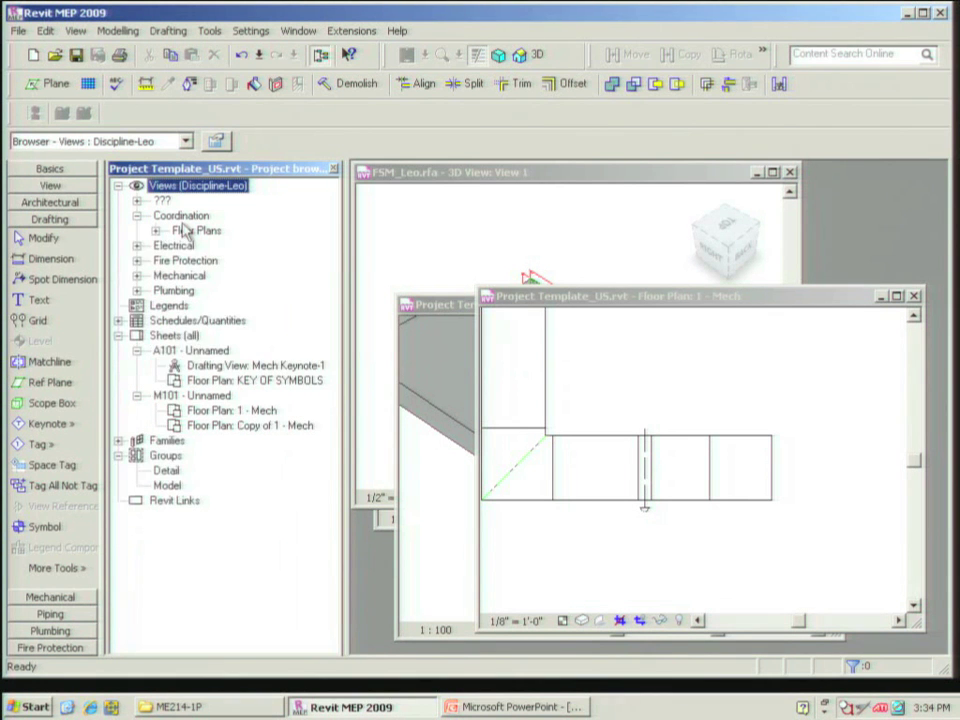
click(156, 230)
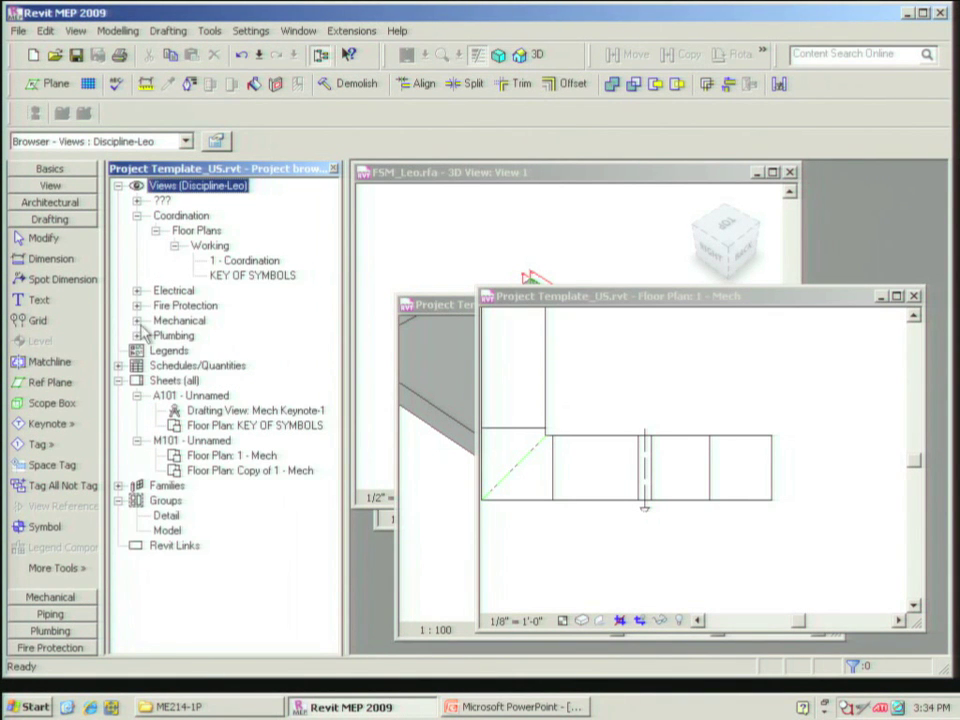
click(137, 320)
click(157, 336)
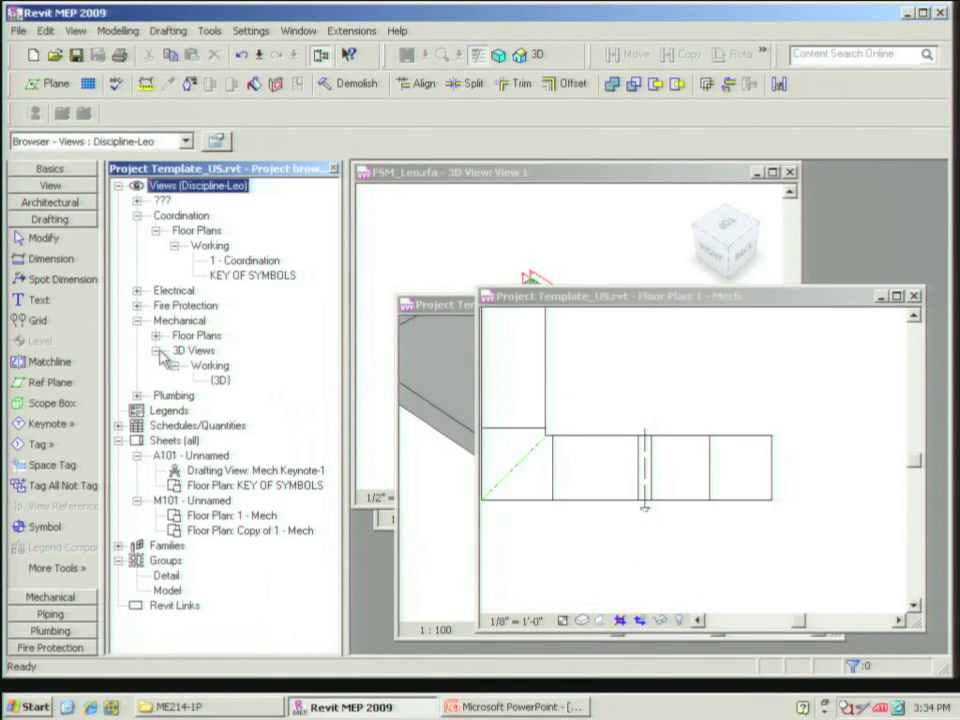
click(156, 336)
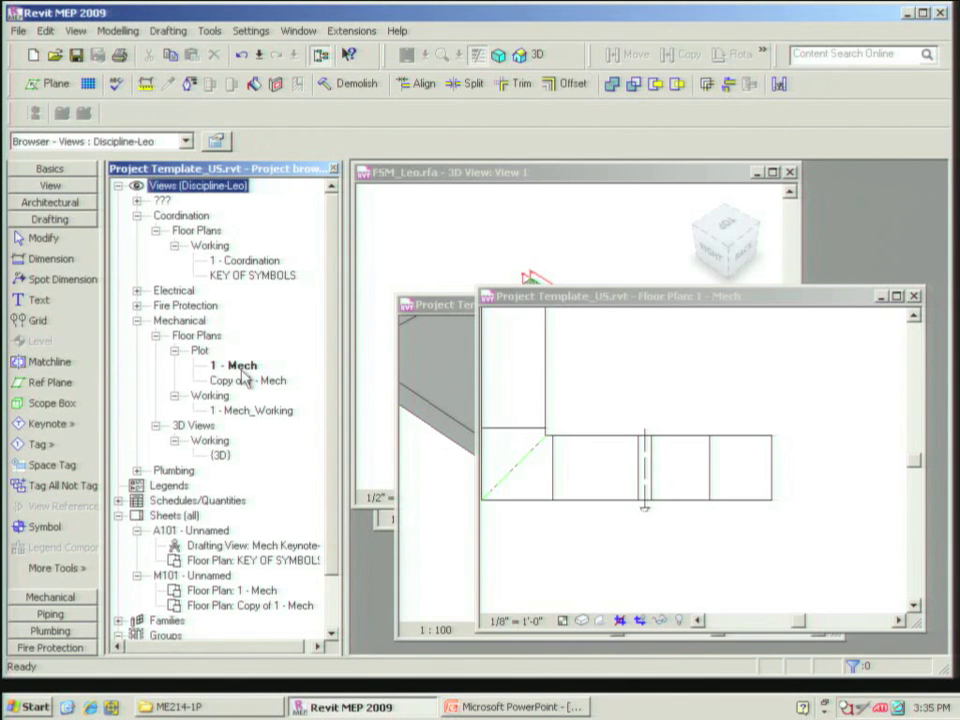
Review the folder grouping and sorting of the Discipline-Leo browser organization without changing it
right_click(210, 187)
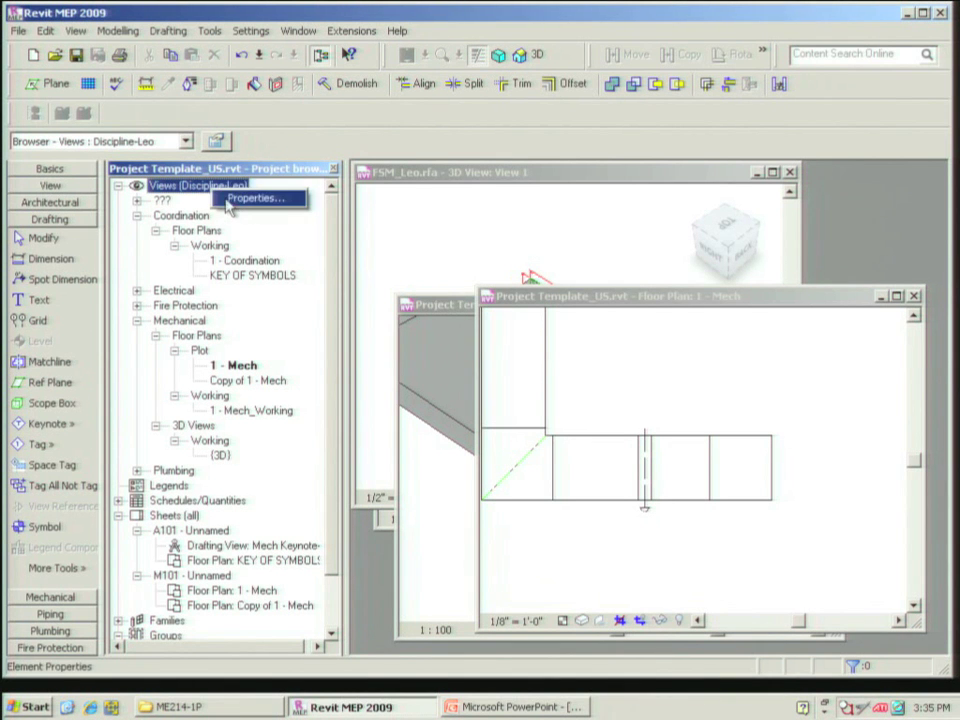
right_click(176, 193)
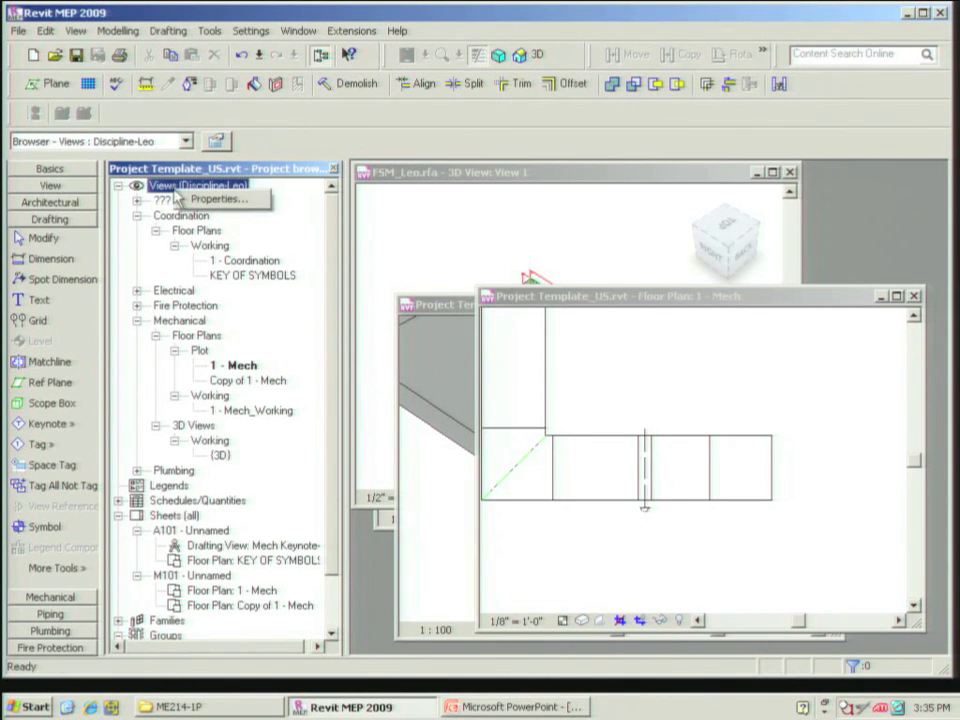
click(207, 198)
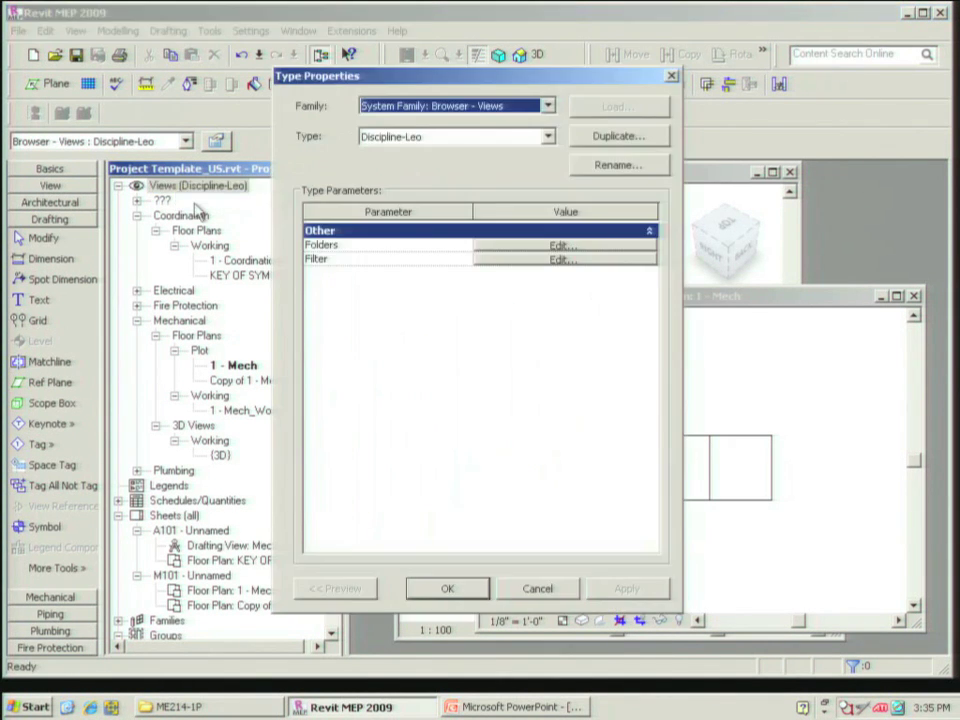
click(547, 247)
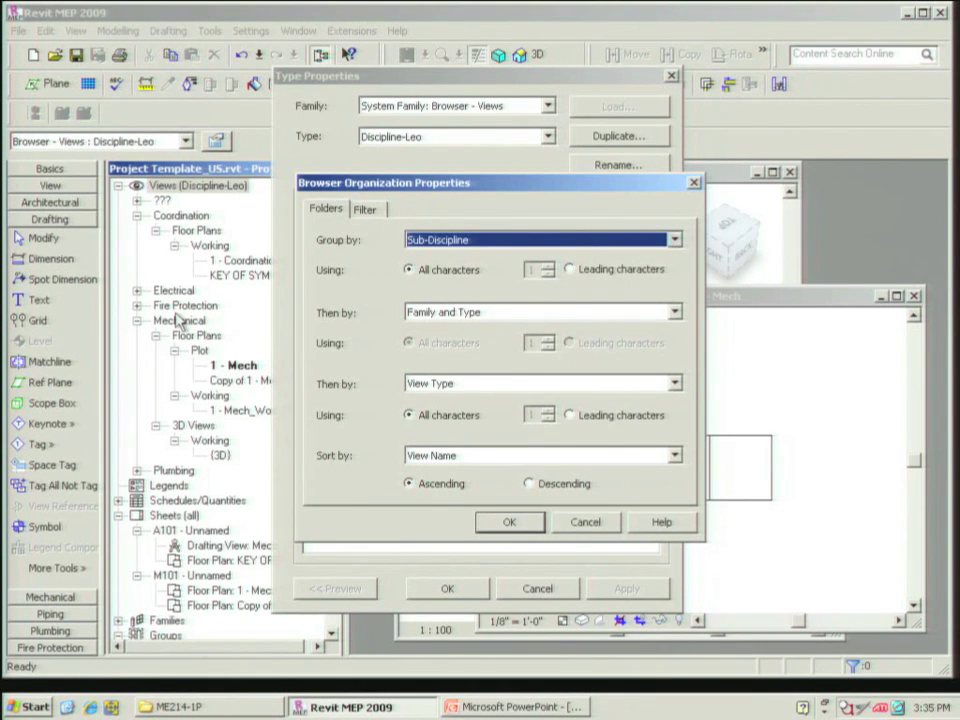
click(584, 521)
click(540, 588)
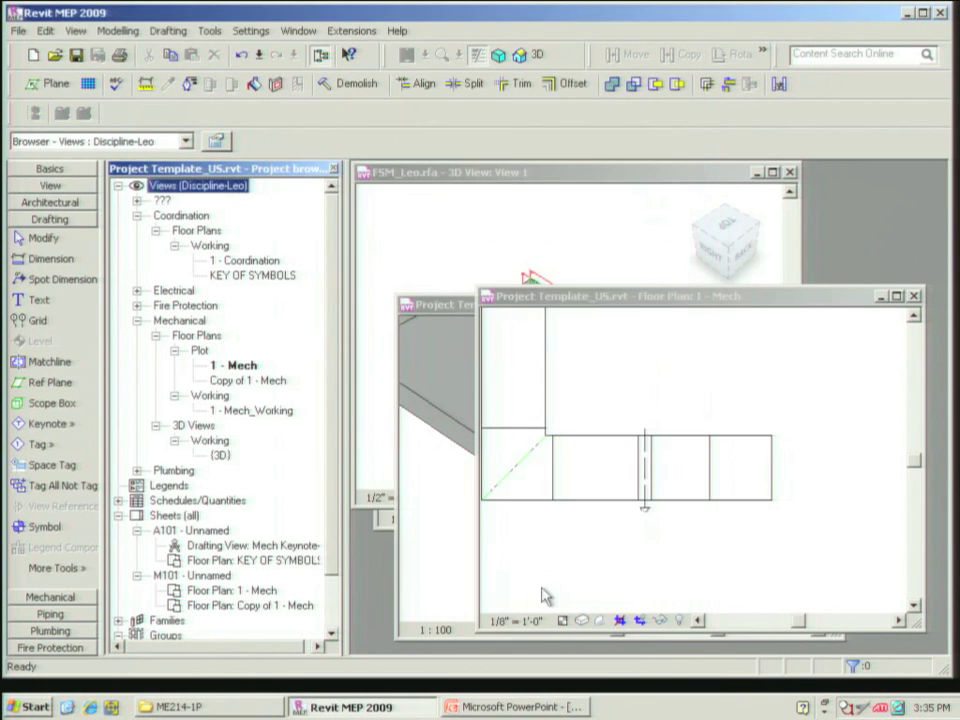
Set the Sub-Discipline of the 1 - Mech floor plan view to hvac
click(588, 535)
right_click(585, 530)
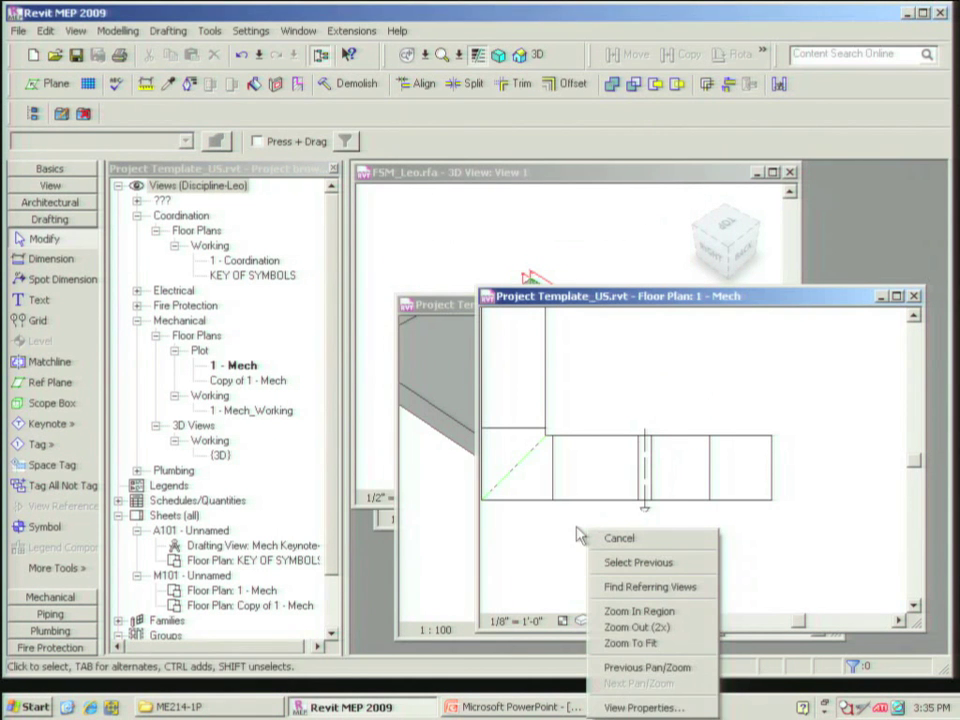
click(645, 708)
click(596, 393)
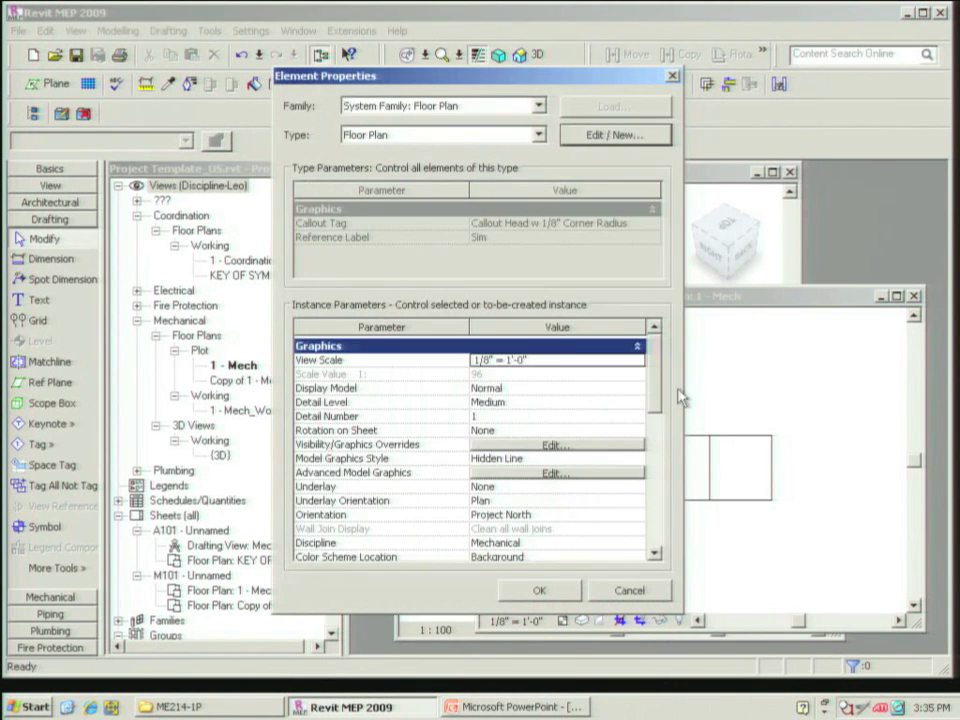
drag(655, 400, 654, 440)
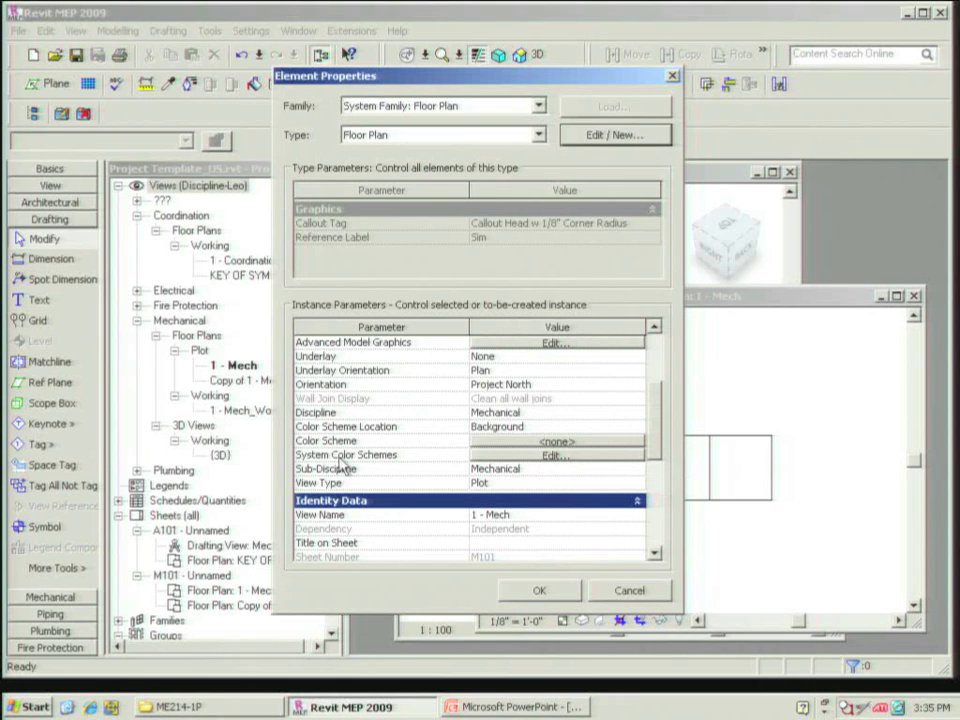
click(531, 470)
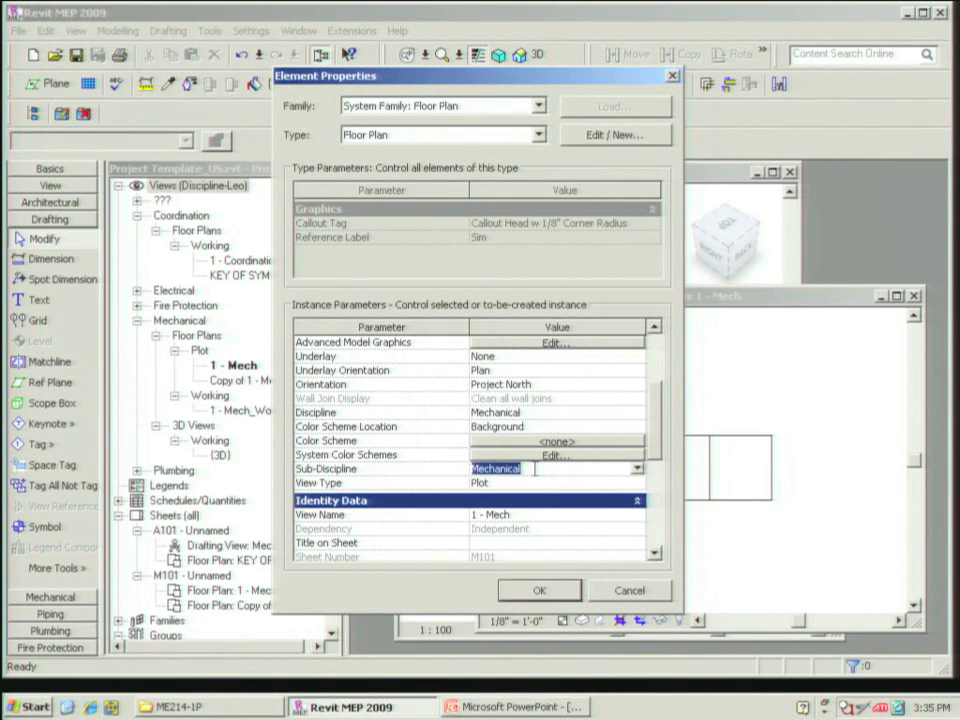
text(h)
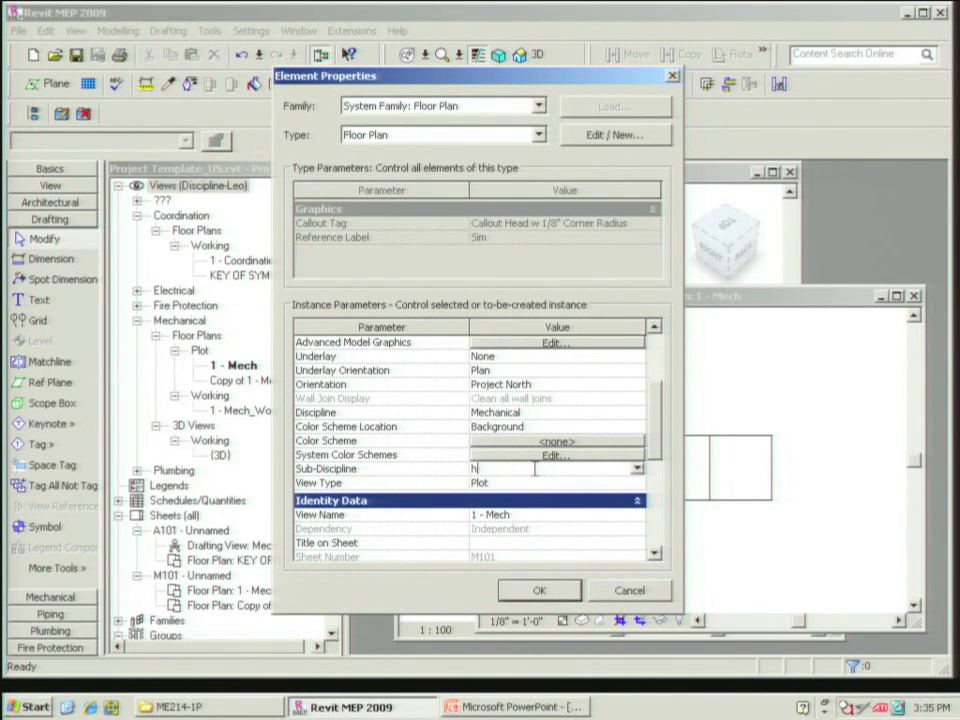
text(vac)
key(Return)
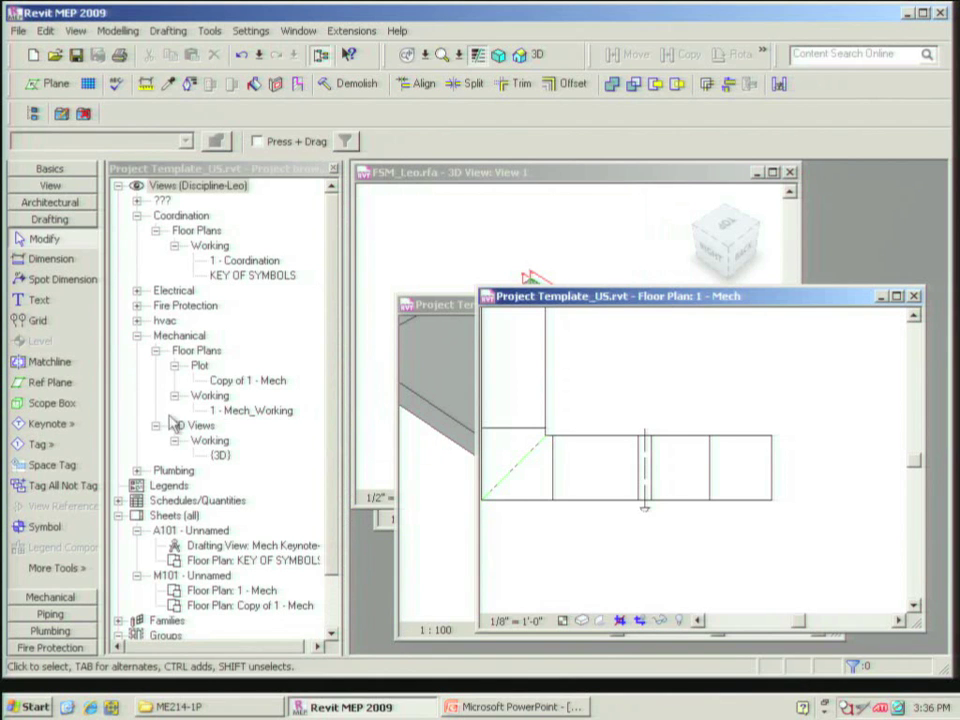
Expand the hvac group in the project browser and return to the 1 - Mech plan
click(137, 320)
click(137, 320)
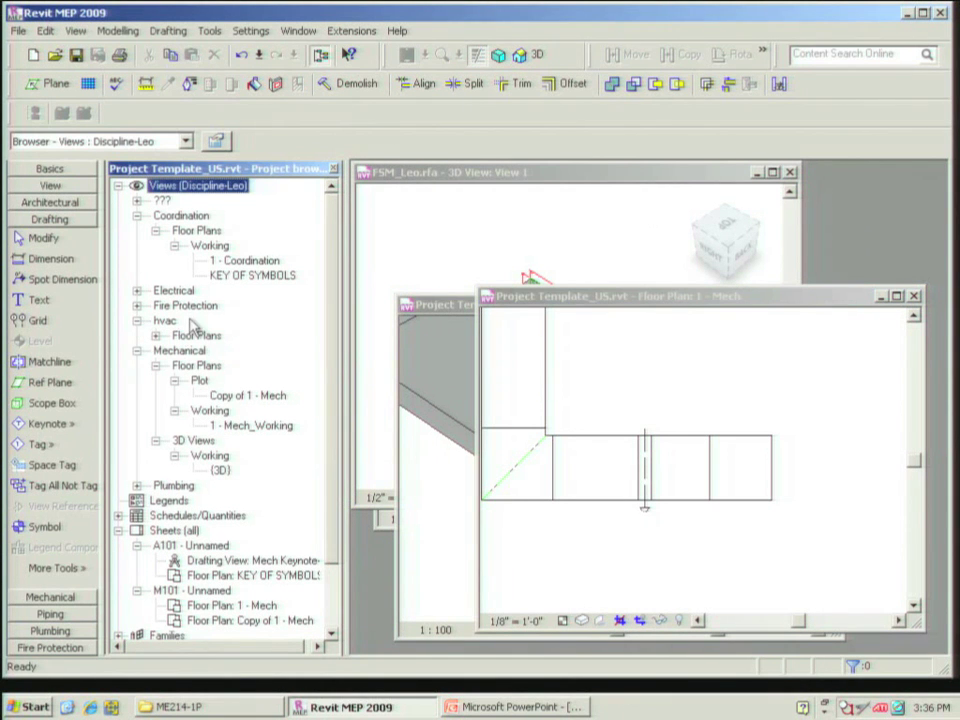
click(615, 358)
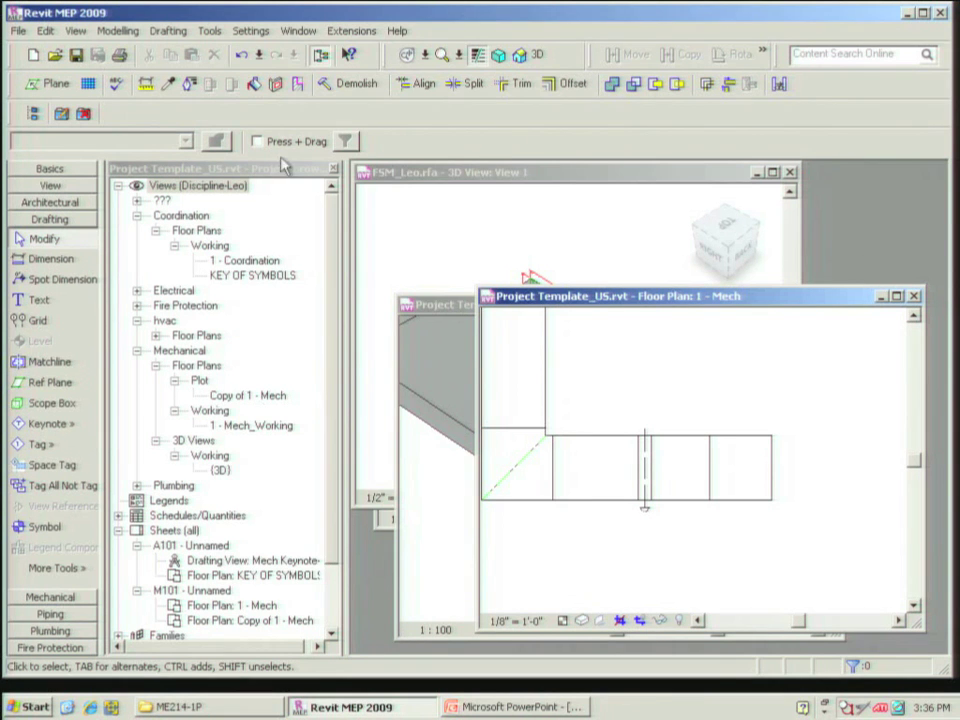
Review the View Type project parameter's properties and assigned categories, and leave the project parameters unchanged
click(298, 31)
mouse_move(264, 35)
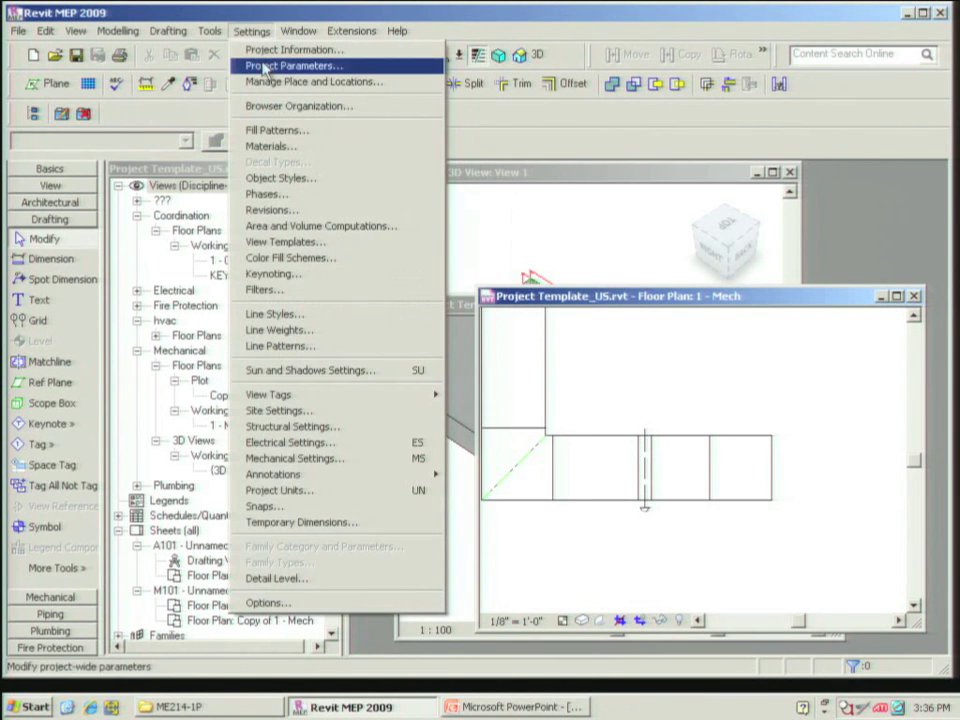
click(252, 66)
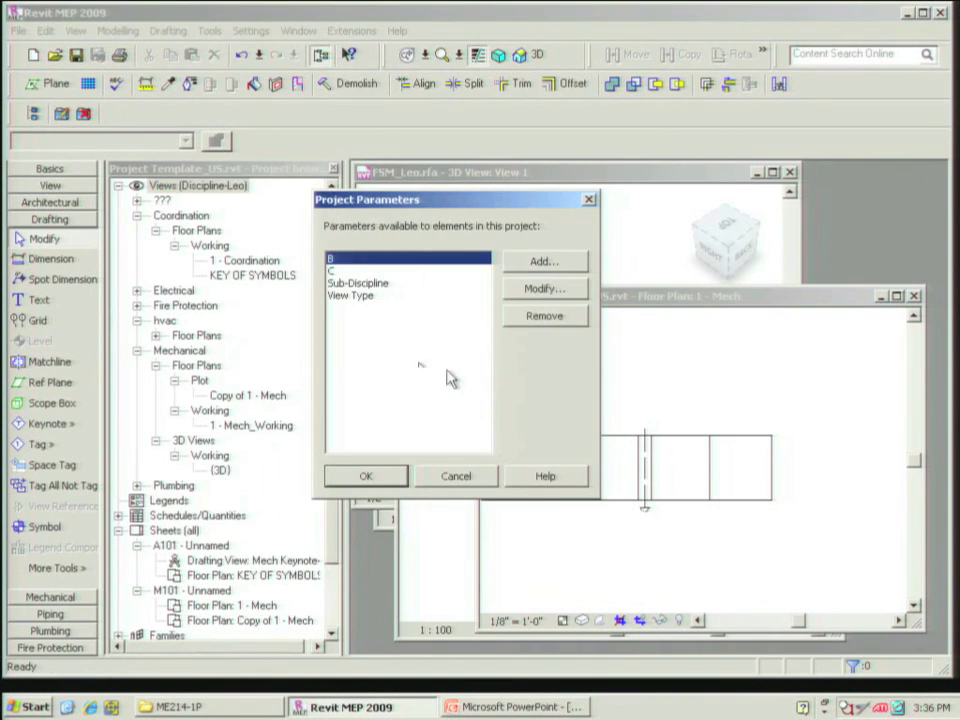
click(368, 296)
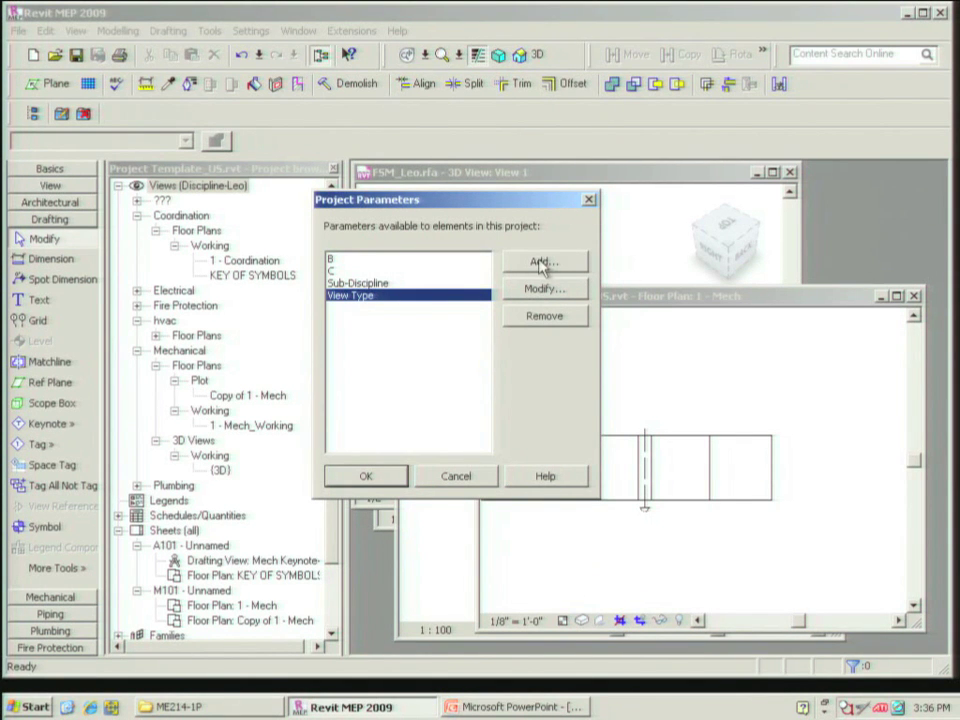
click(546, 292)
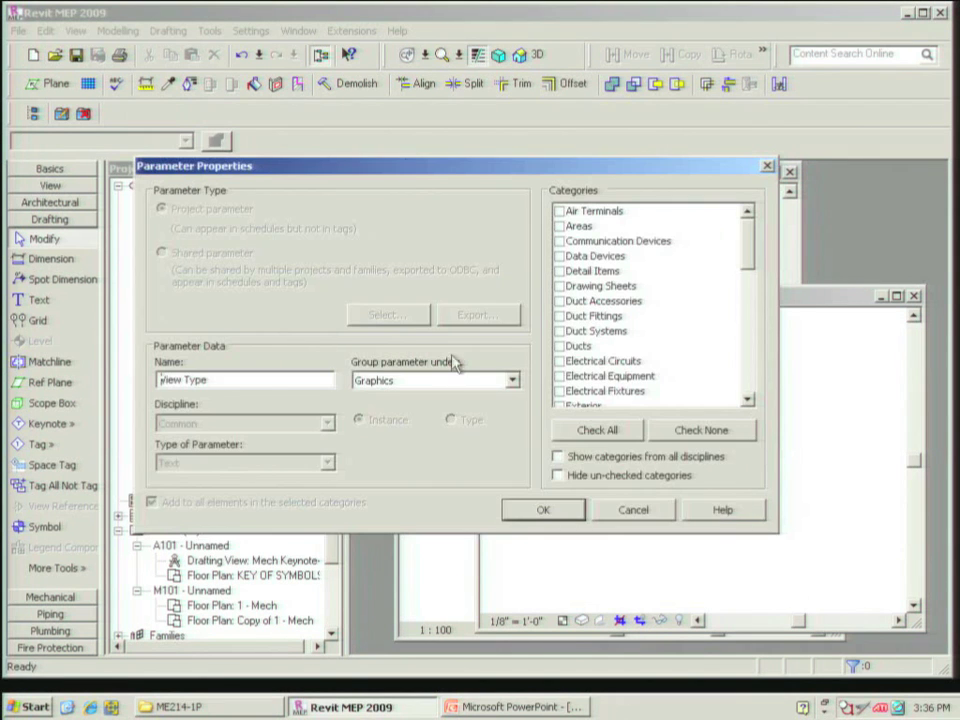
drag(415, 172, 400, 140)
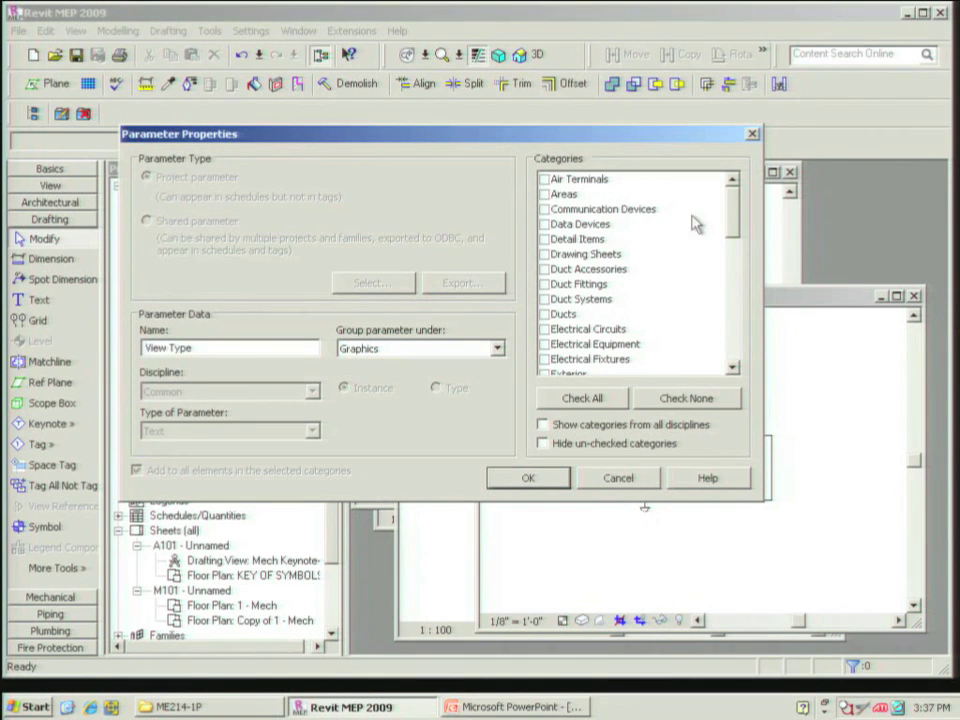
drag(735, 208, 735, 340)
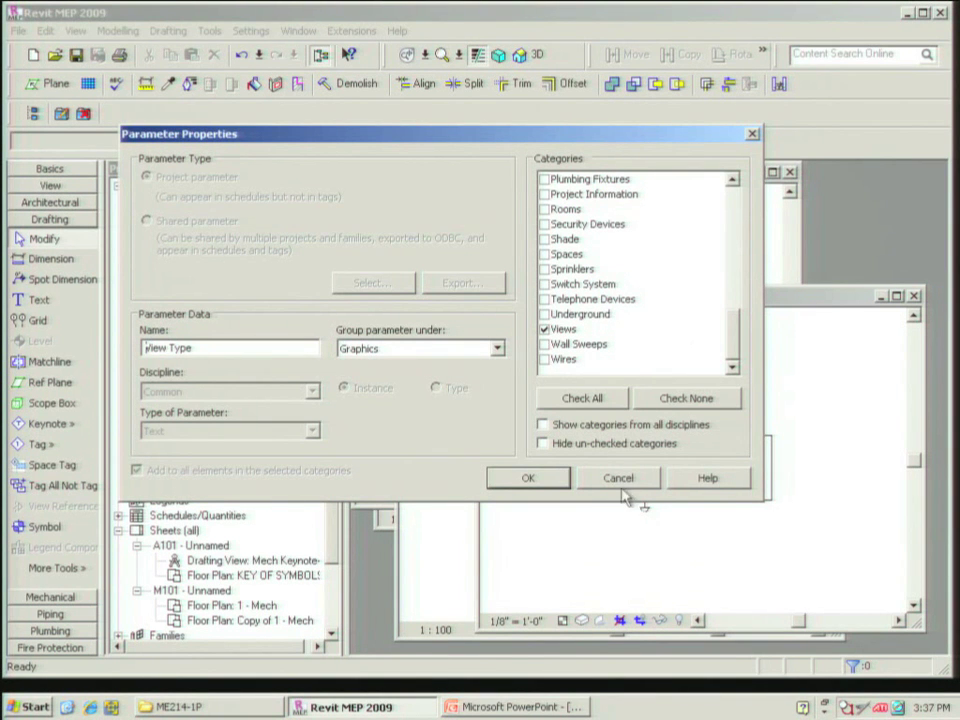
click(637, 479)
click(478, 476)
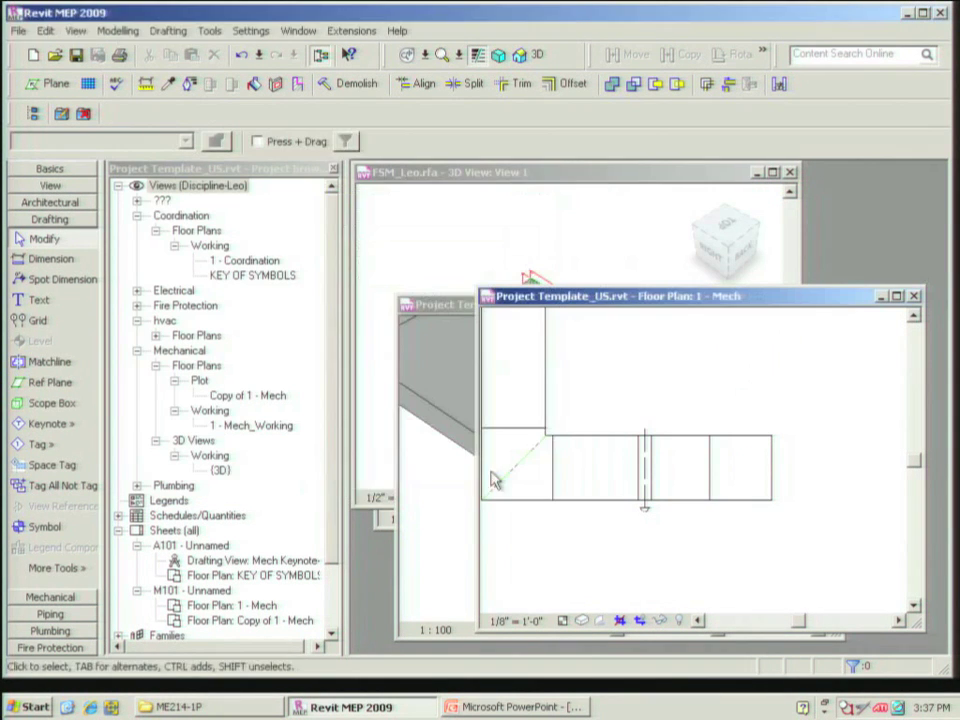
Review the Sub-Discipline and View Type values in the 1 - Mech view's properties without changing them
right_click(555, 370)
click(664, 553)
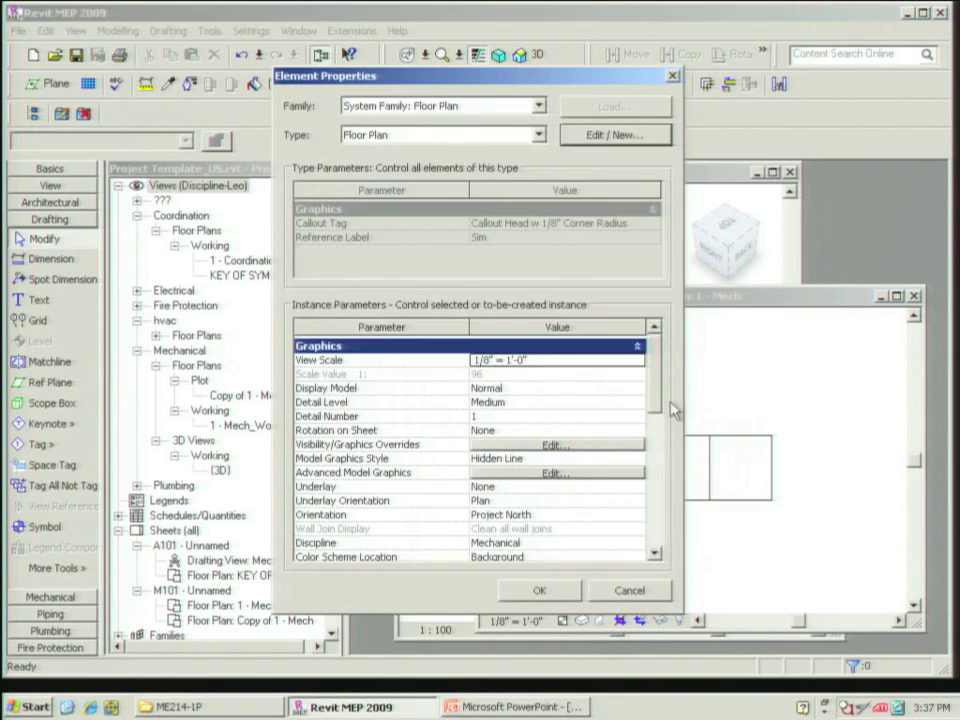
drag(658, 403, 653, 422)
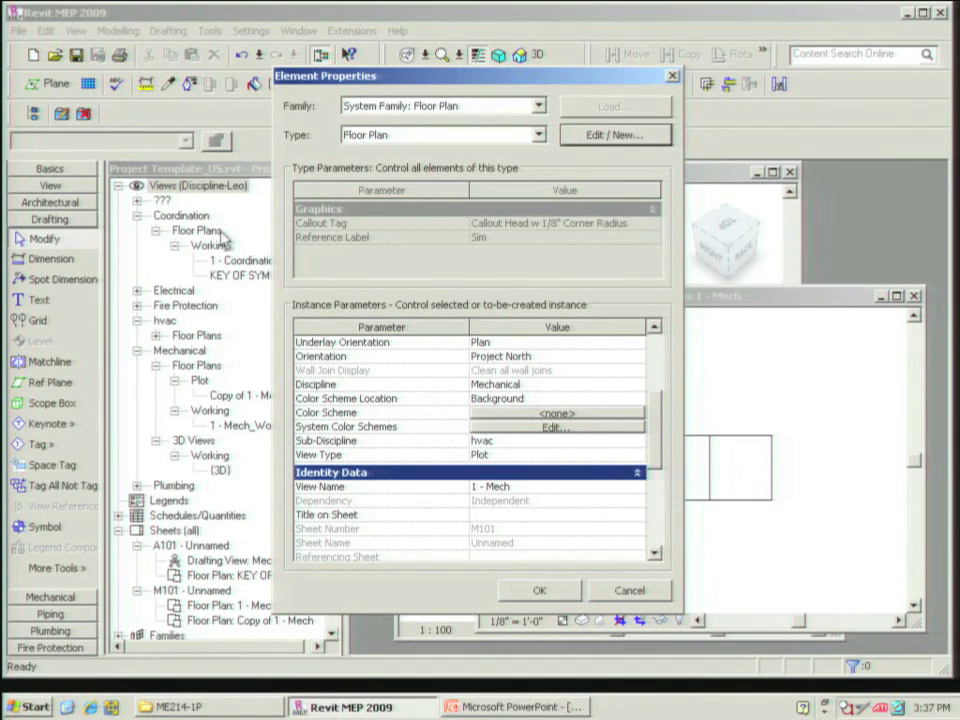
click(612, 588)
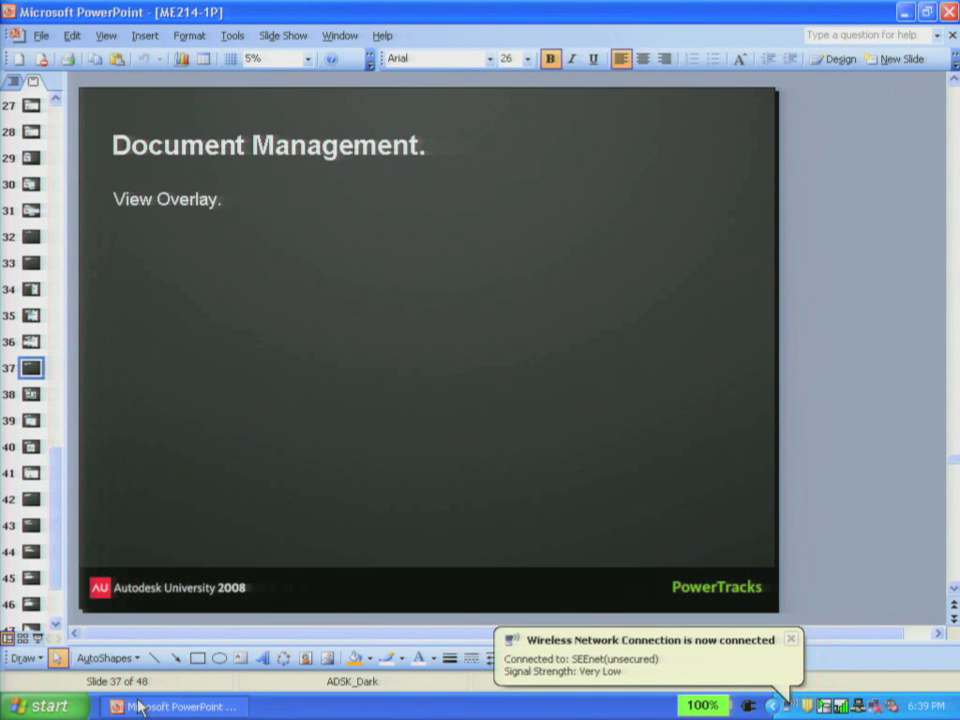
Advance the PowerPoint presentation to the View Overlay slide with the duct plan images
key(Page_Down)
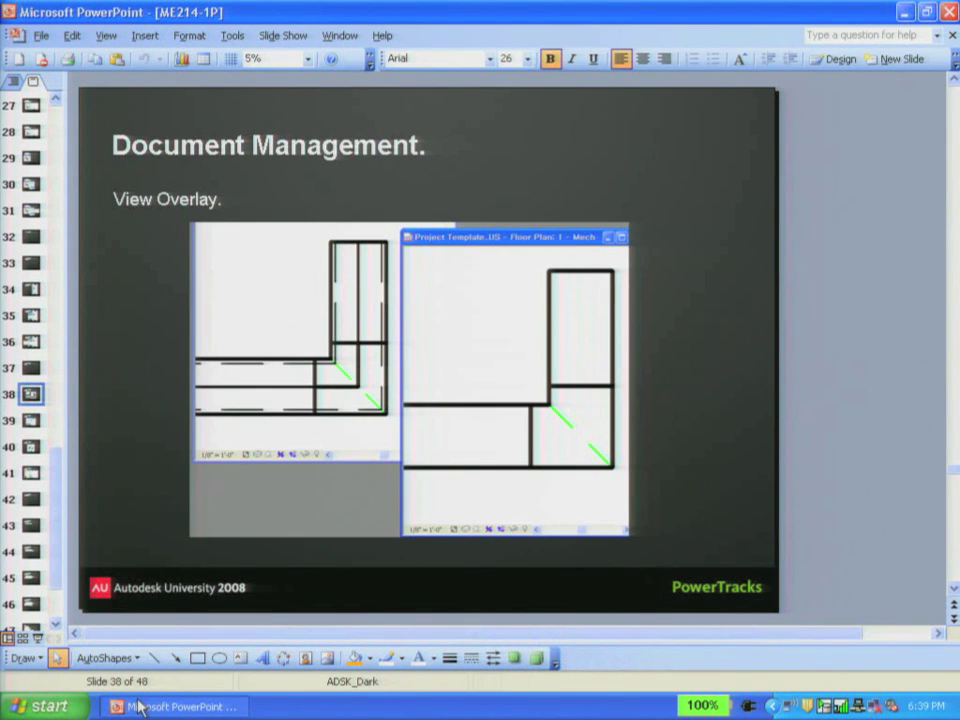
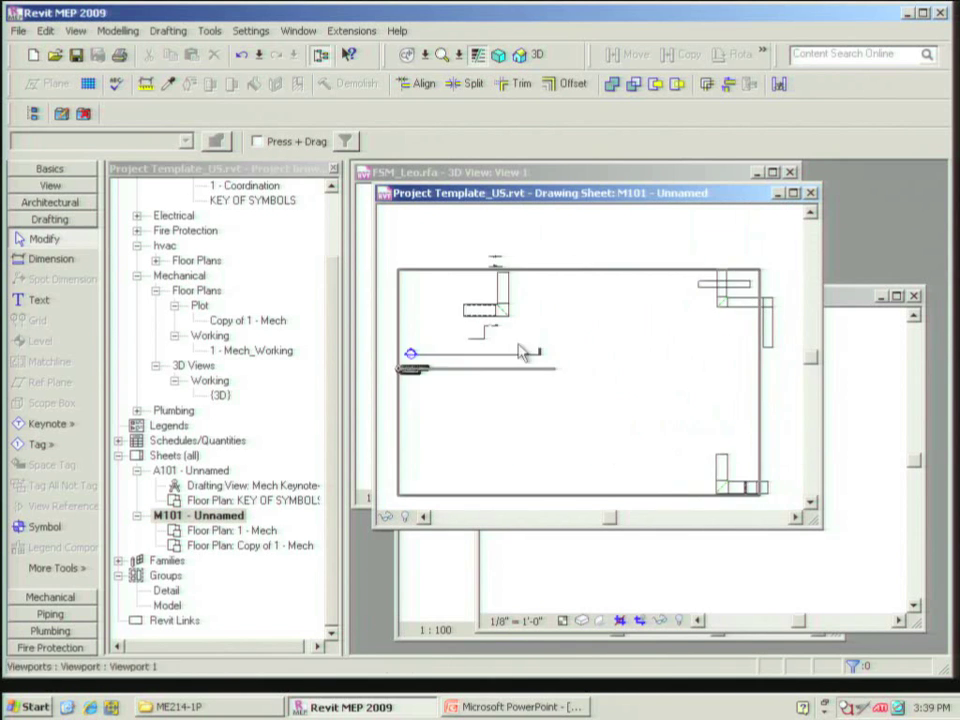
Remove the Copy of 1 - Mech and 1 - Mech floor plans from sheet M101
scroll(550, 350, up, 4)
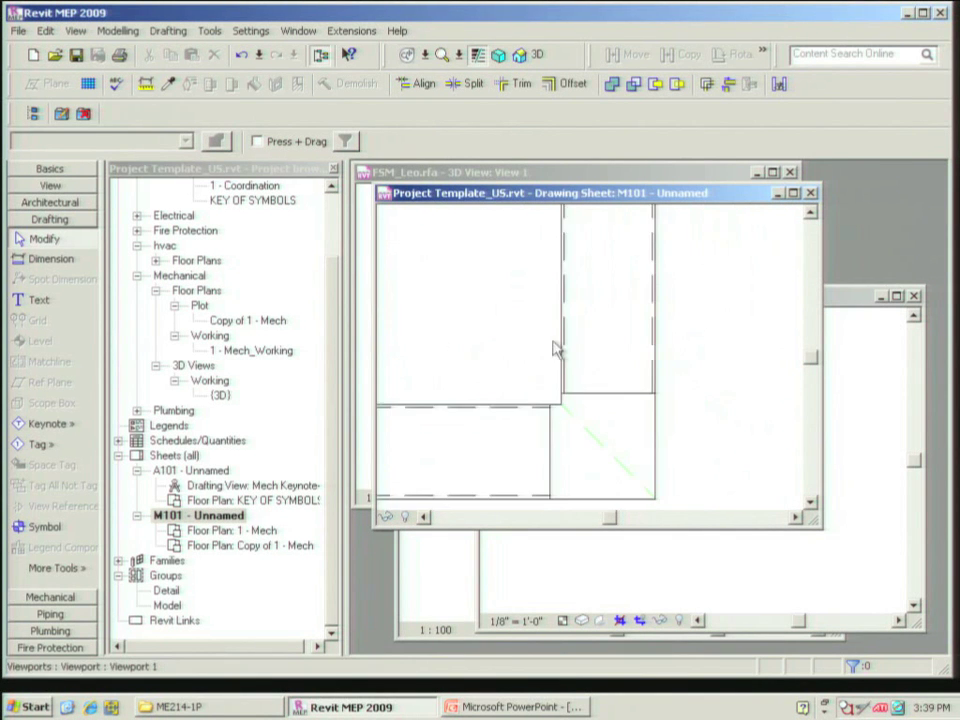
scroll(573, 376, down, 1)
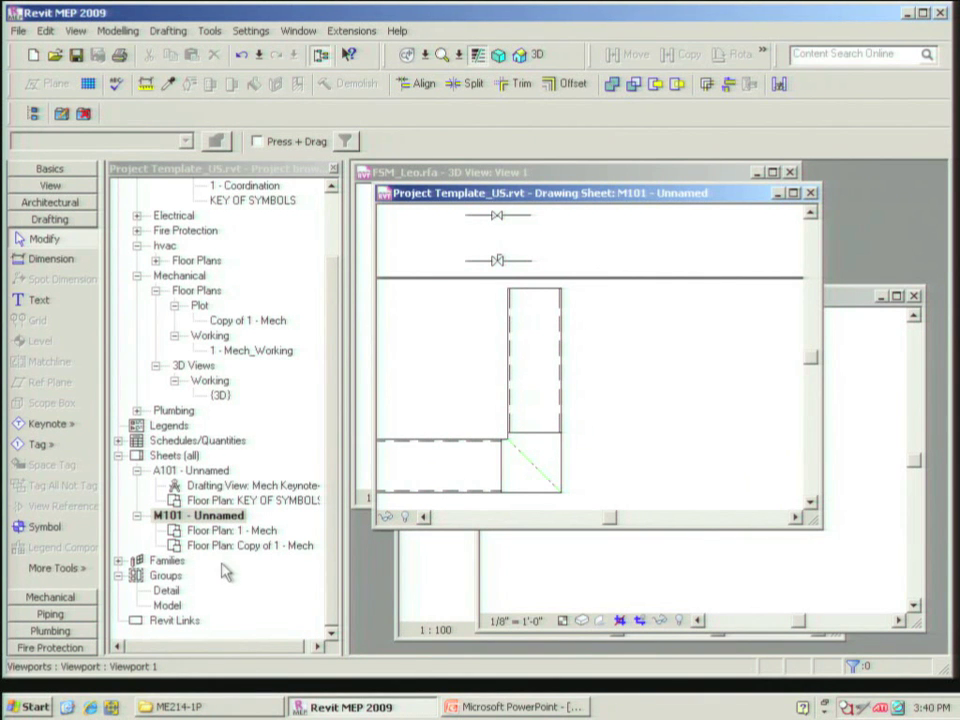
scroll(495, 400, down, 3)
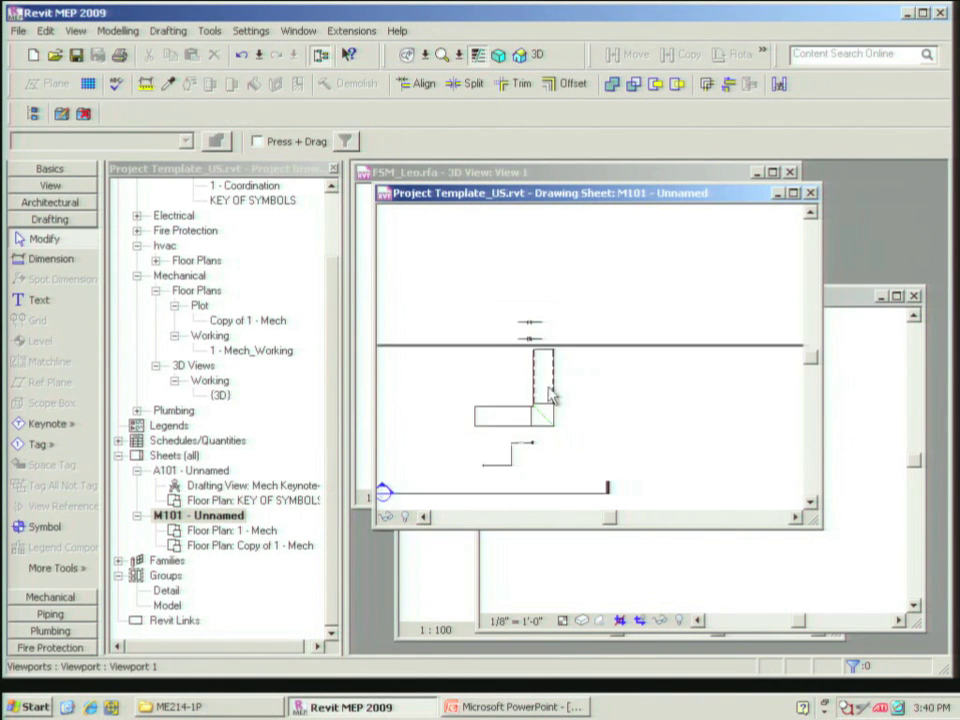
click(280, 531)
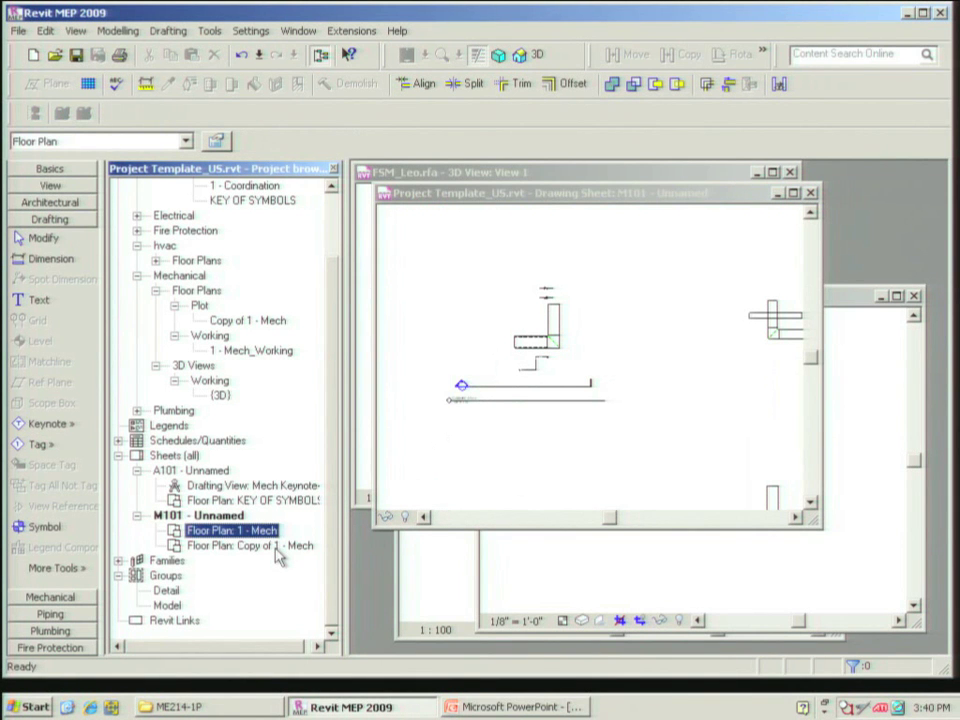
right_click(277, 547)
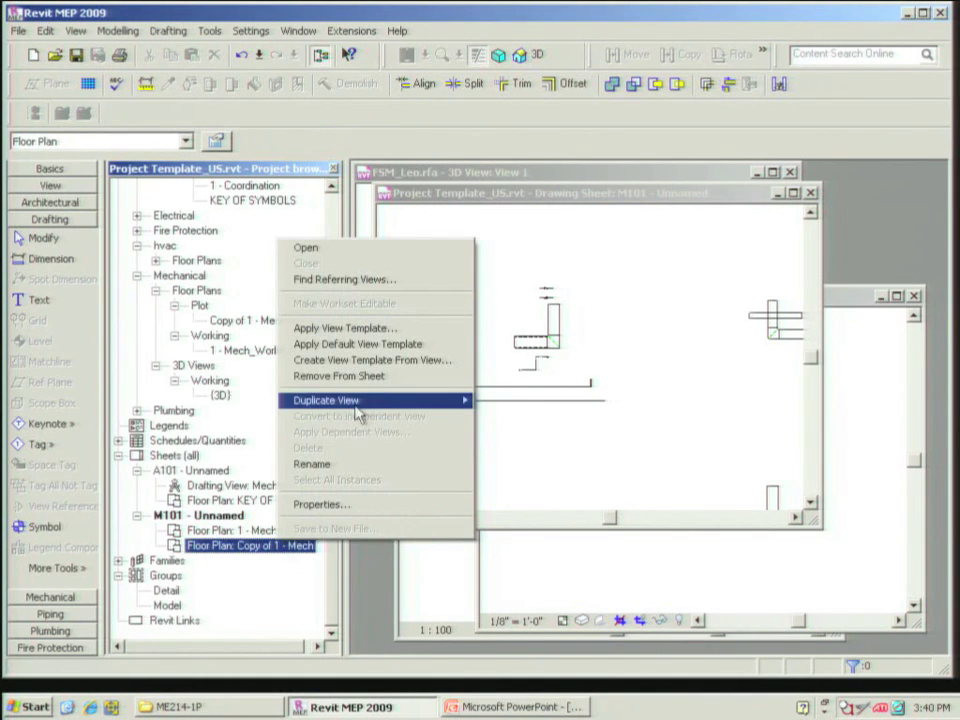
click(339, 376)
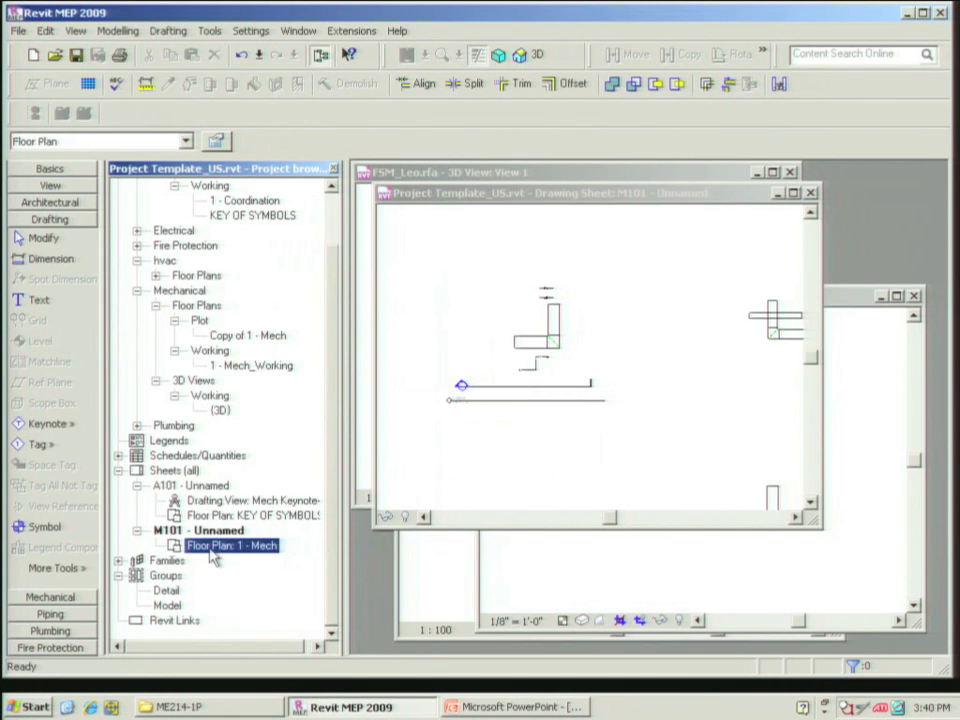
right_click(212, 556)
click(306, 388)
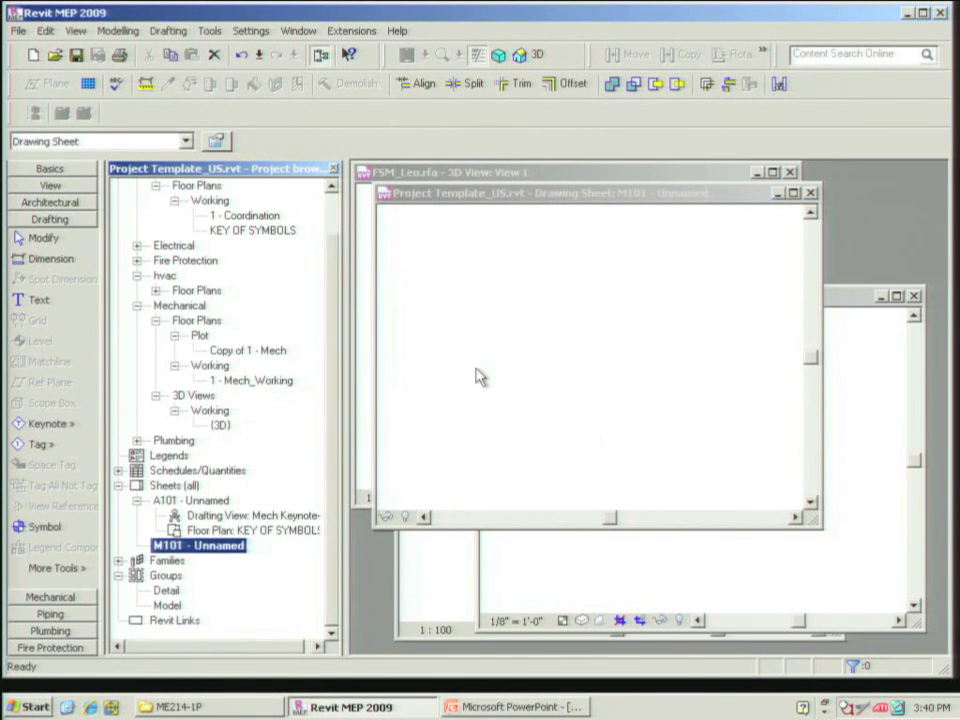
Expand the hvac floor plans in the project browser and open the 1 - Mech plan
scroll(519, 390, down, 5)
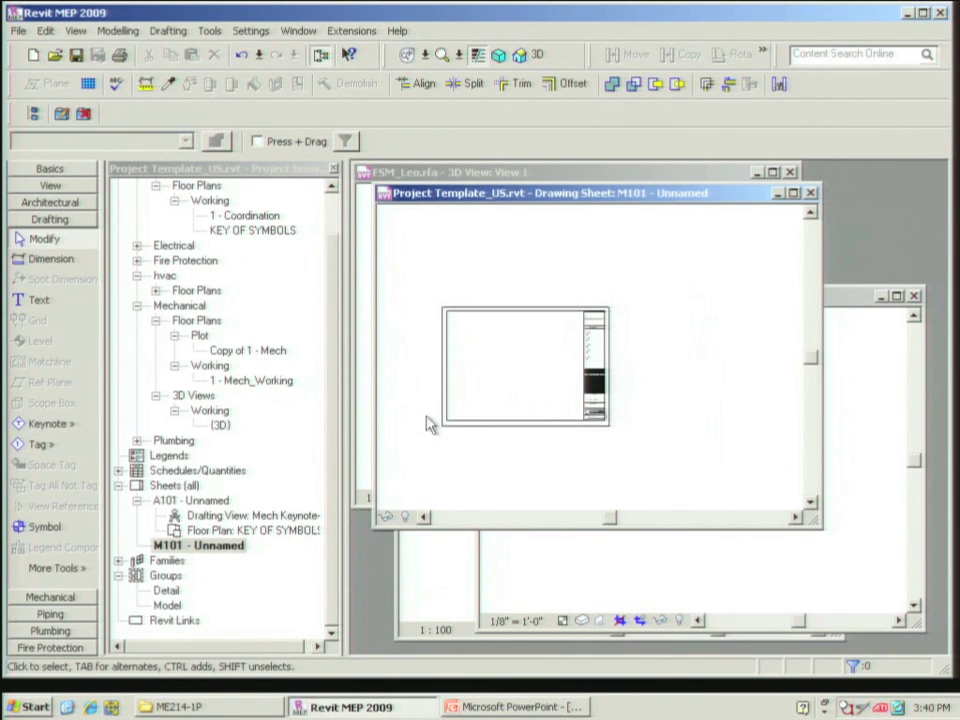
drag(336, 414, 333, 394)
click(155, 305)
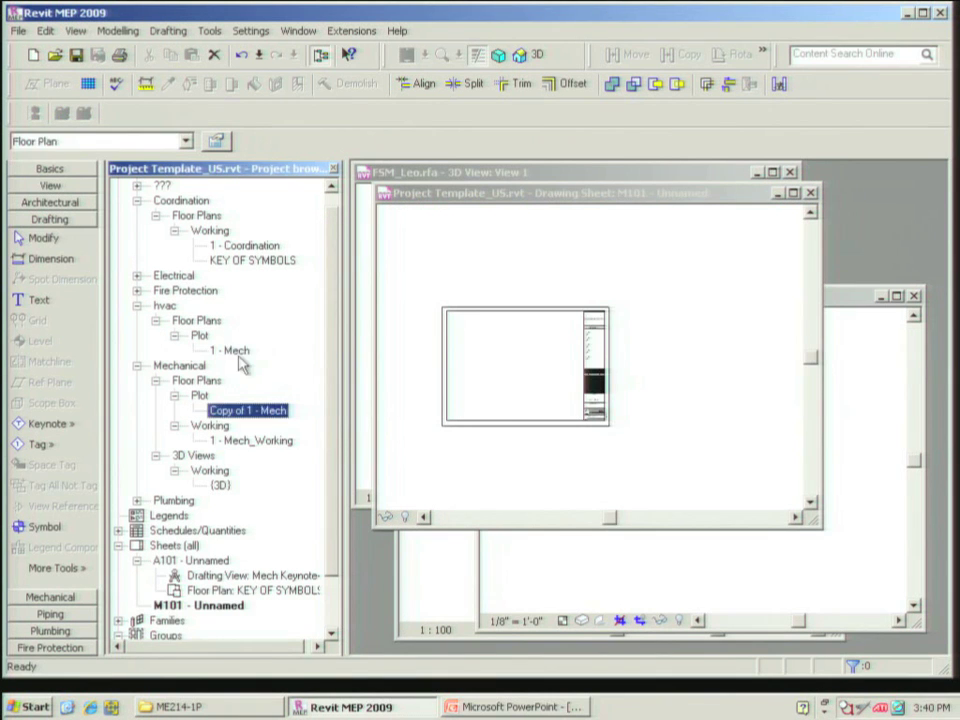
double_click(233, 350)
Check the insulation and lining thickness in the vertical rectangular duct's properties, leaving them unchanged
scroll(611, 506, down, 3)
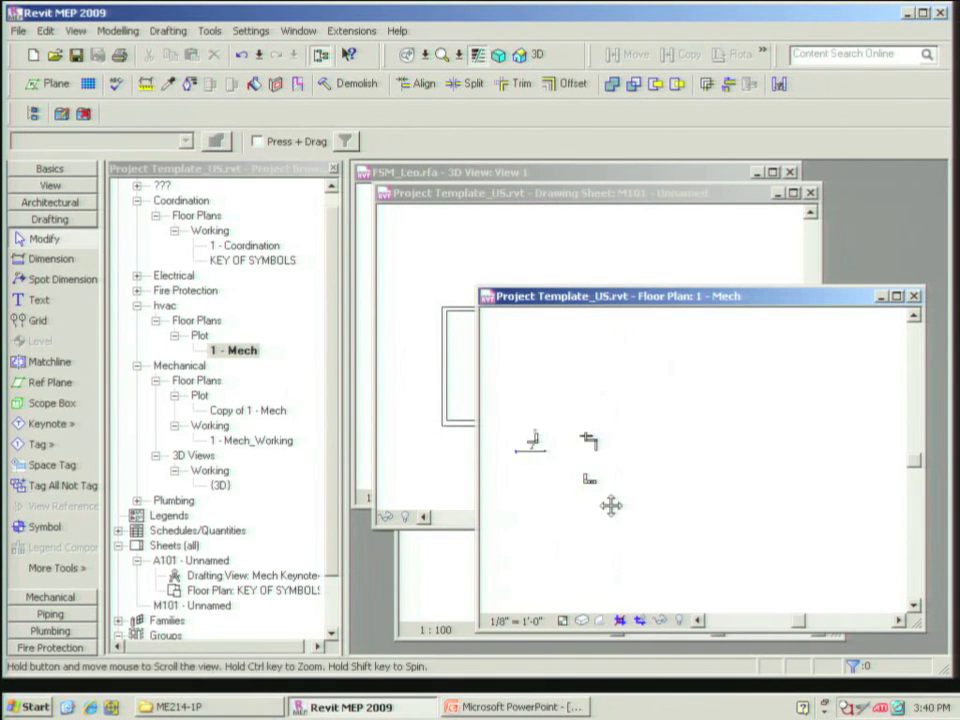
scroll(600, 460, up, 4)
middle_drag(600, 460, 634, 430)
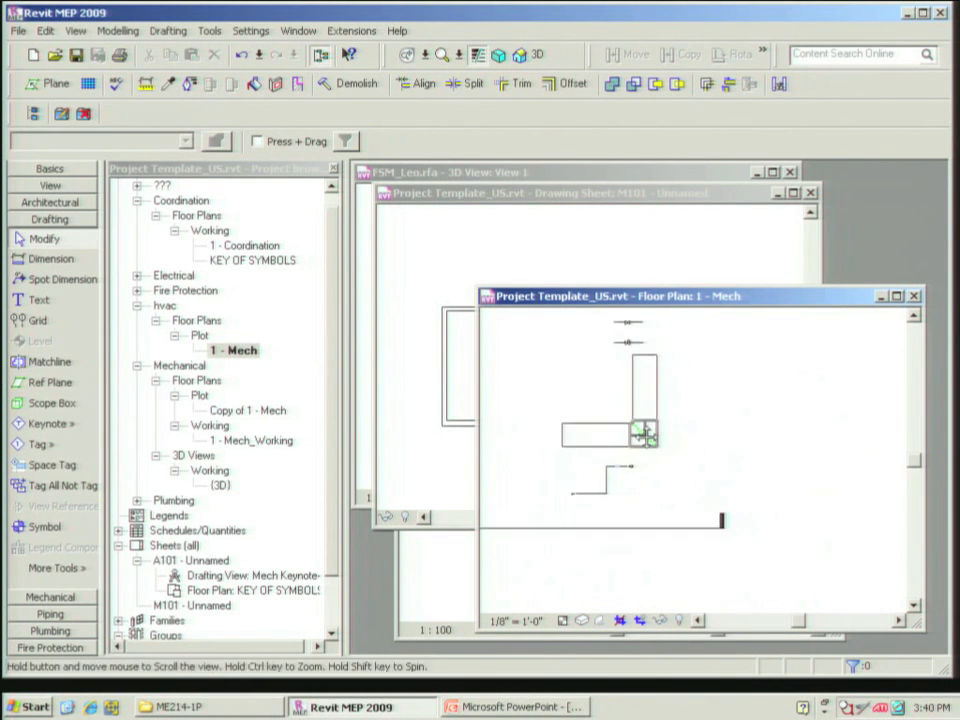
scroll(634, 455, up, 1)
scroll(652, 503, down, 2)
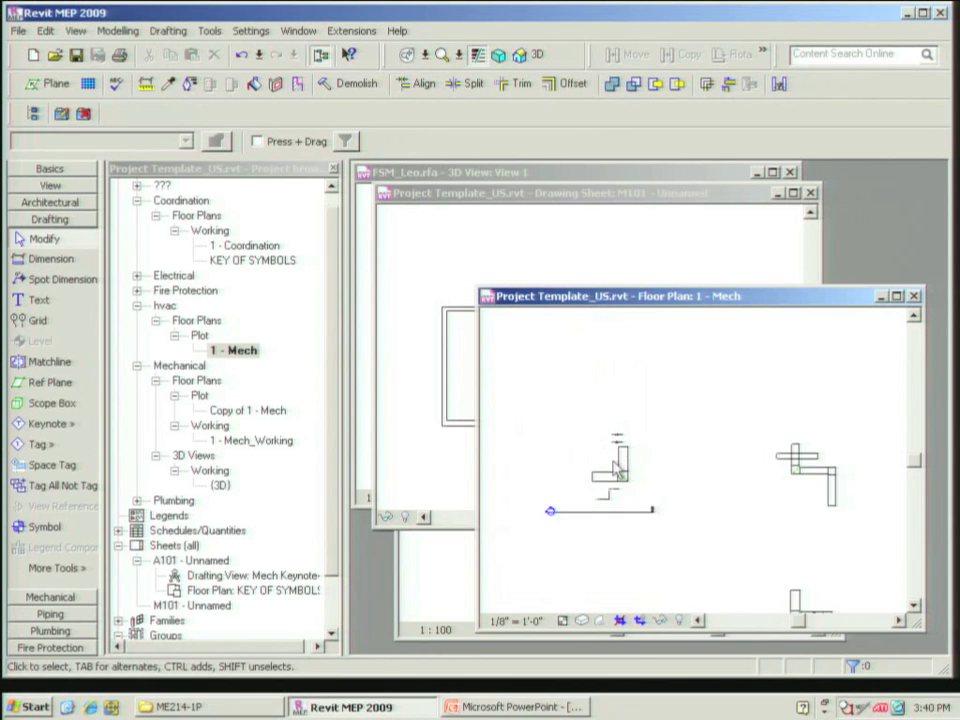
middle_drag(652, 503, 617, 456)
scroll(617, 456, up, 2)
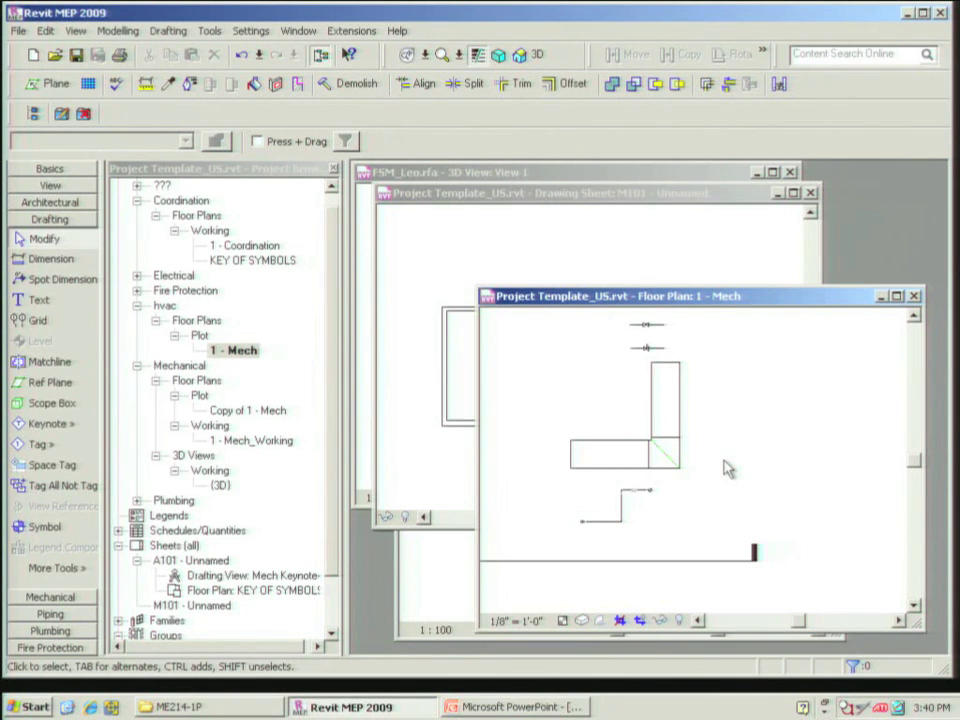
middle_drag(711, 454, 680, 463)
click(684, 443)
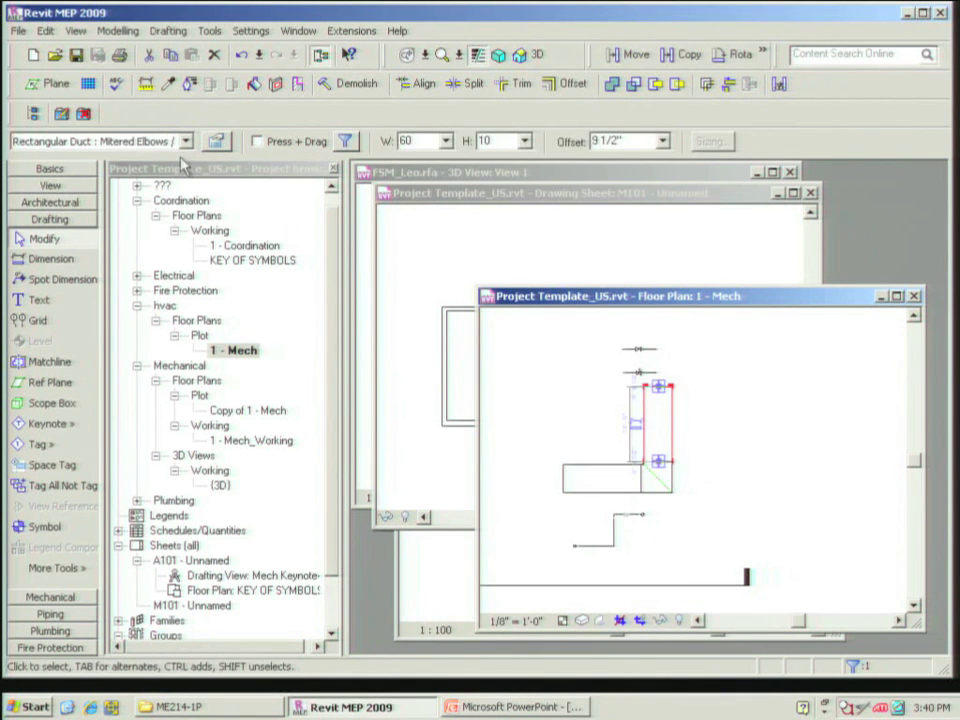
click(215, 141)
scroll(393, 378, down, 6)
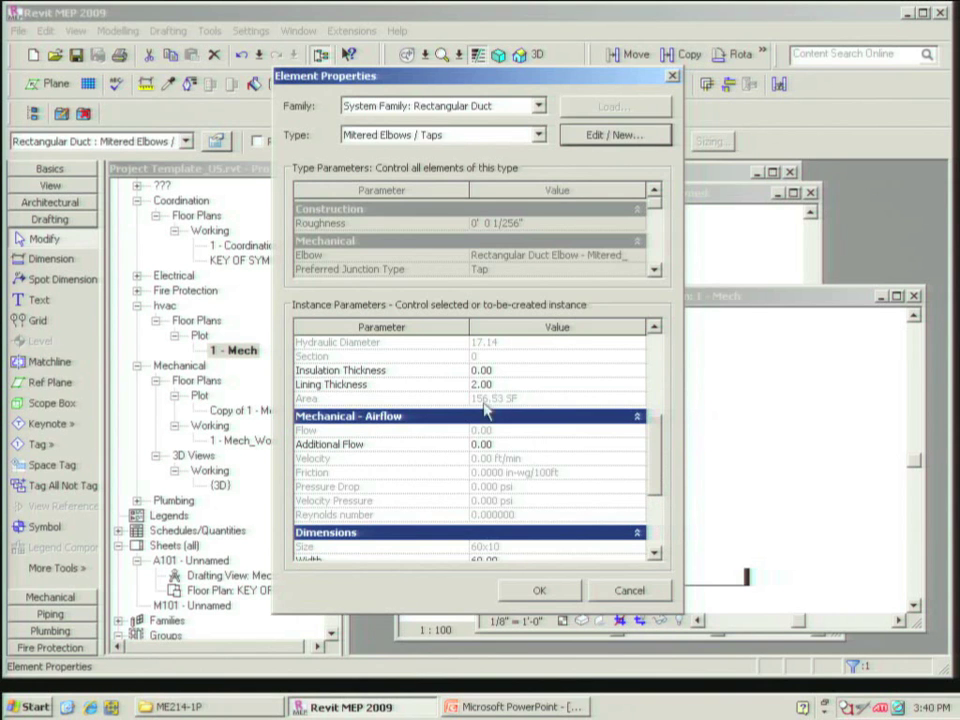
click(620, 591)
click(722, 491)
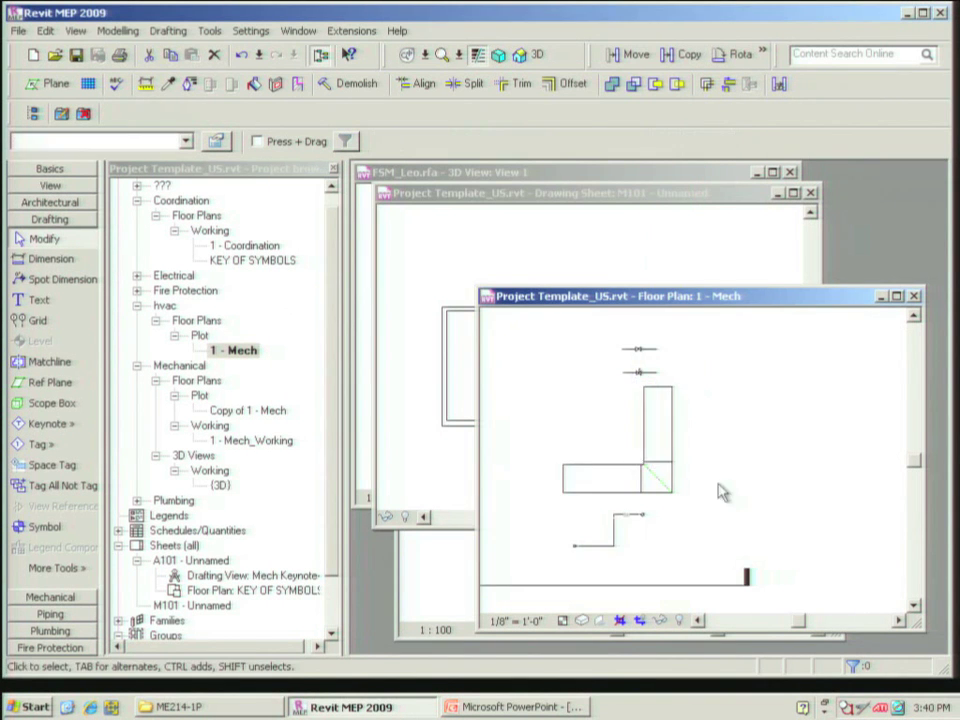
Display the 1 - Mech plan in Wireframe to inspect the duct lining and return it to Hidden Line
scroll(663, 489, up, 3)
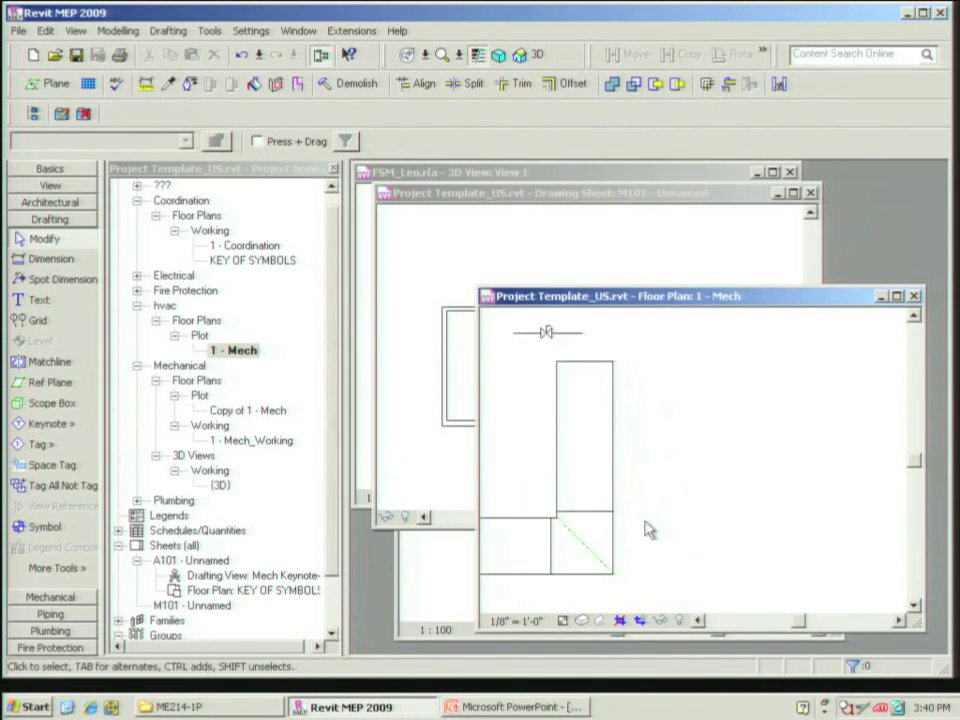
click(582, 622)
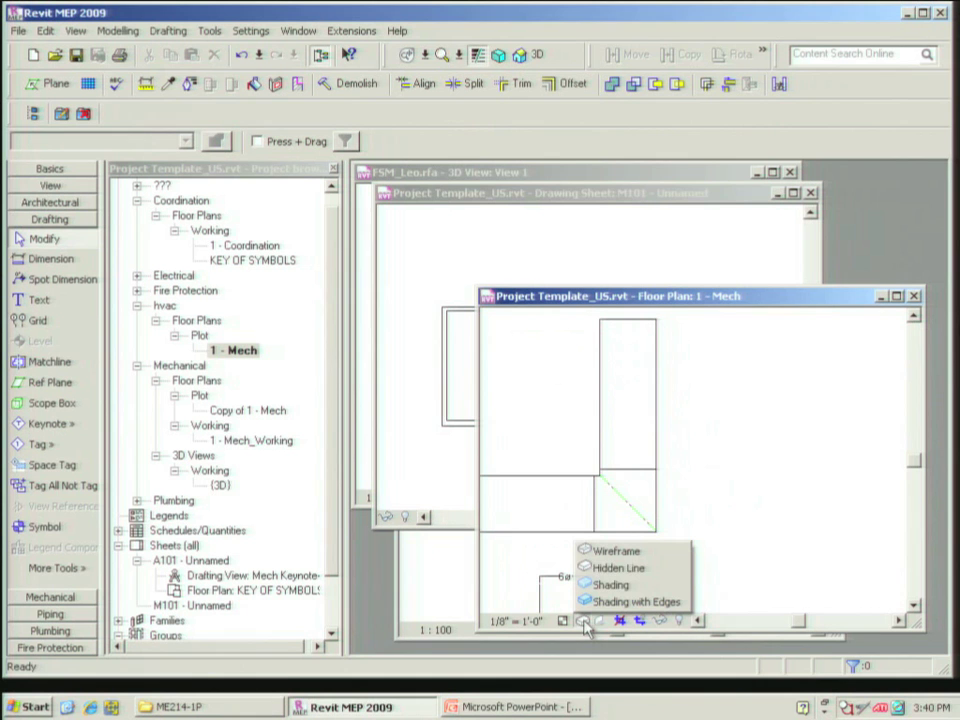
click(606, 553)
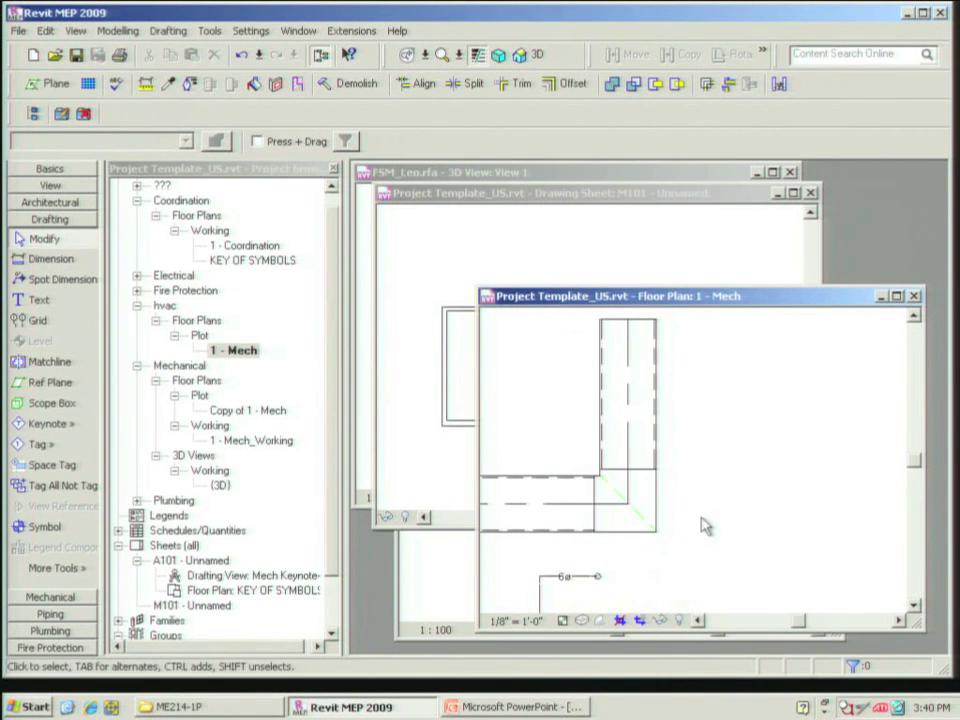
click(582, 622)
click(606, 567)
Place the 1 - Mech floor plan in the middle of sheet M101
scroll(660, 520, down, 5)
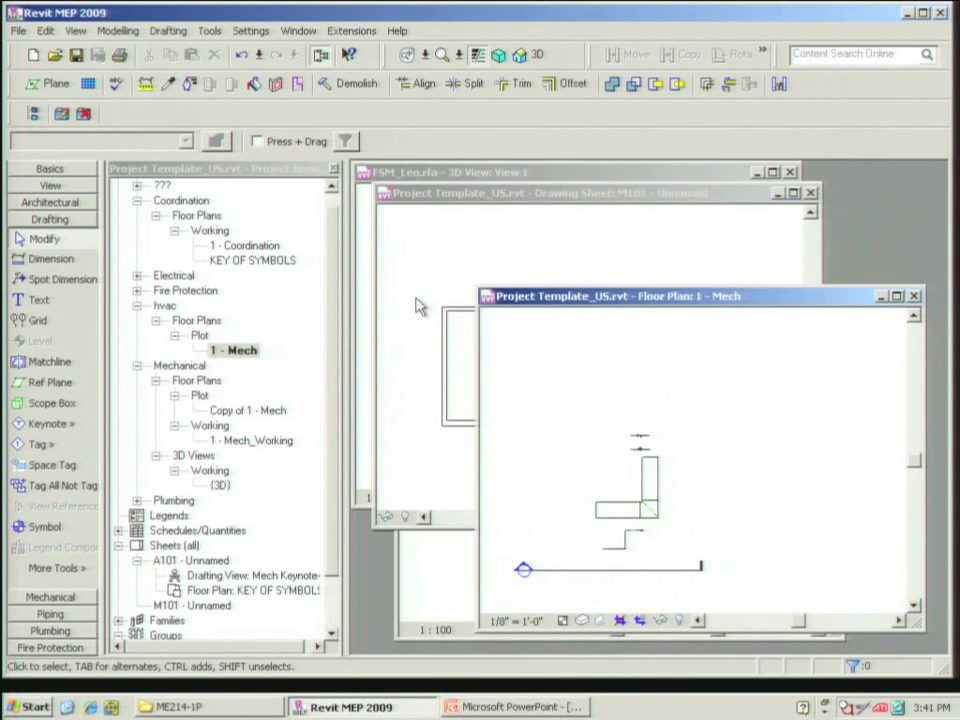
click(470, 442)
drag(229, 350, 522, 360)
click(522, 374)
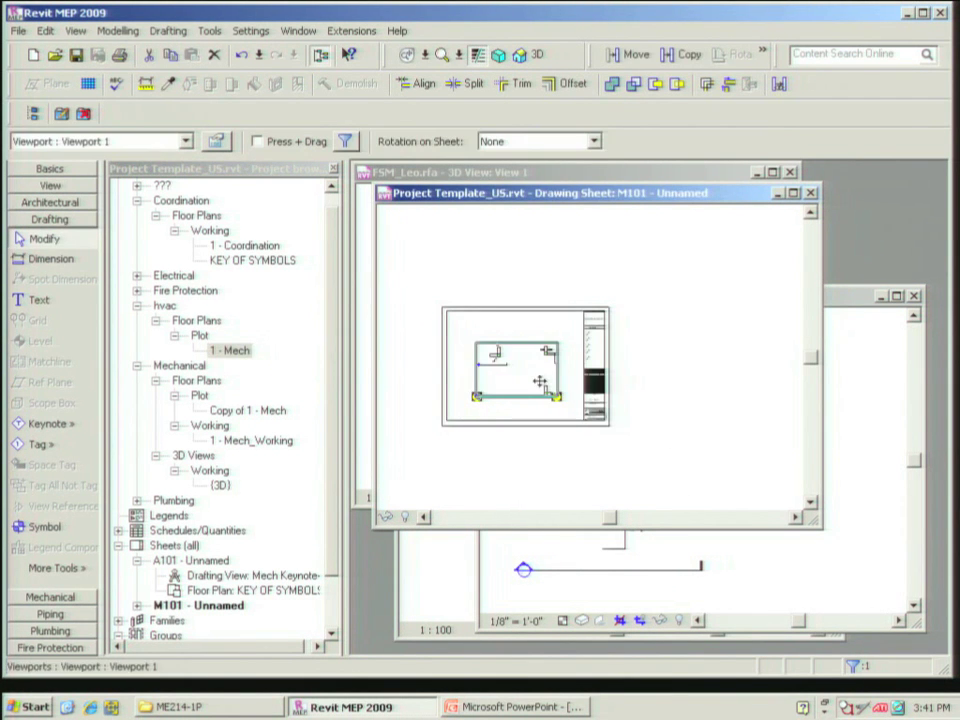
key(Escape)
scroll(489, 377, up, 3)
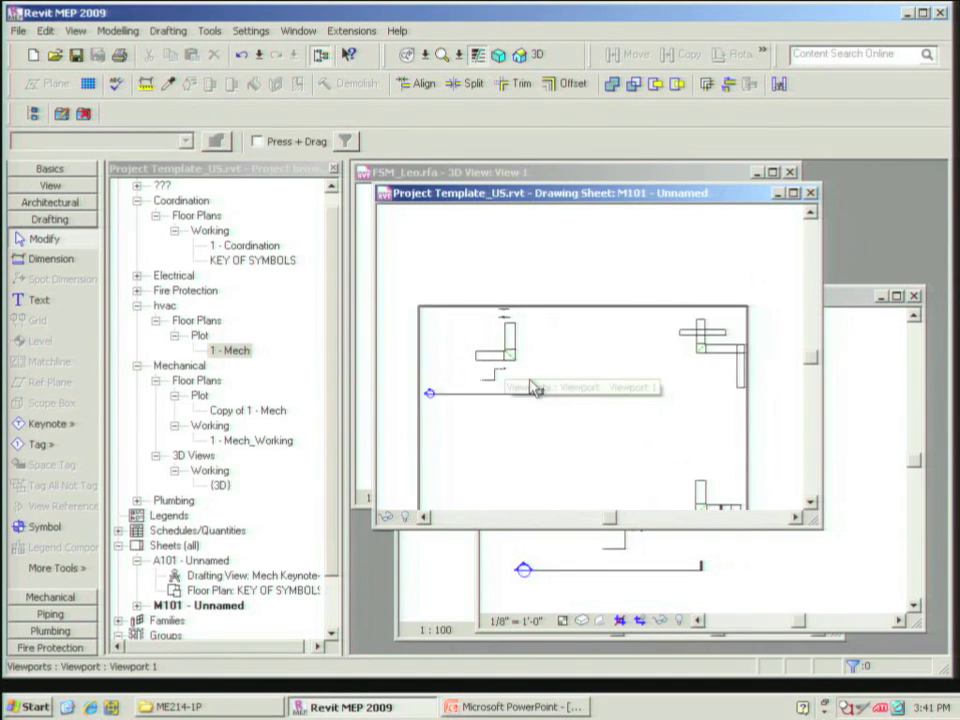
scroll(547, 388, down, 3)
Open the Copy of 1 - Mech plan, set its model graphics style to Wireframe, and close the view
click(321, 388)
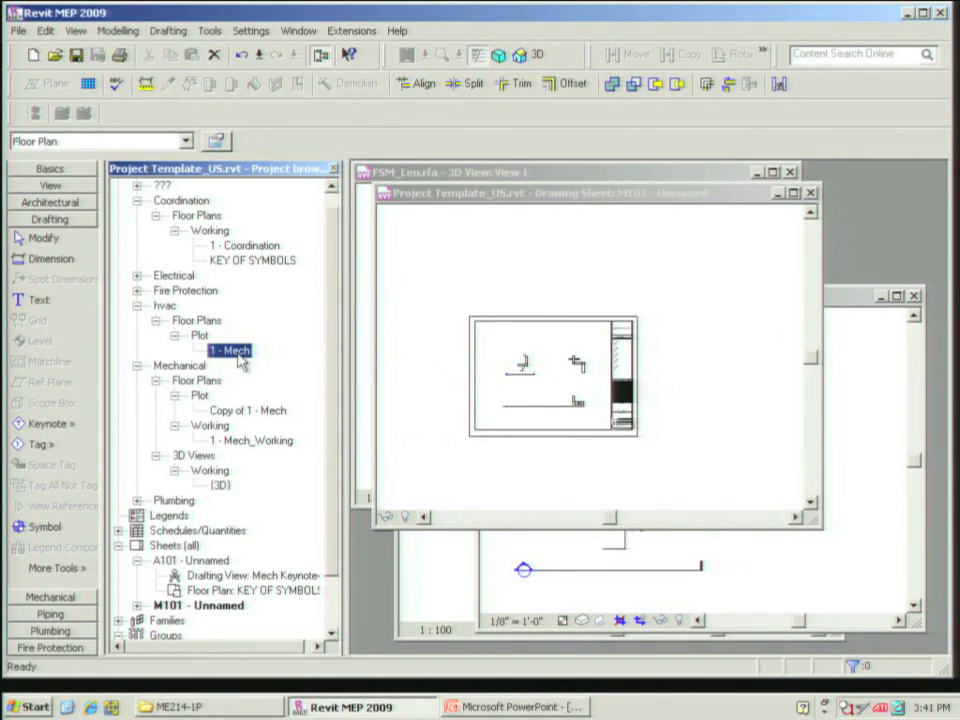
double_click(266, 412)
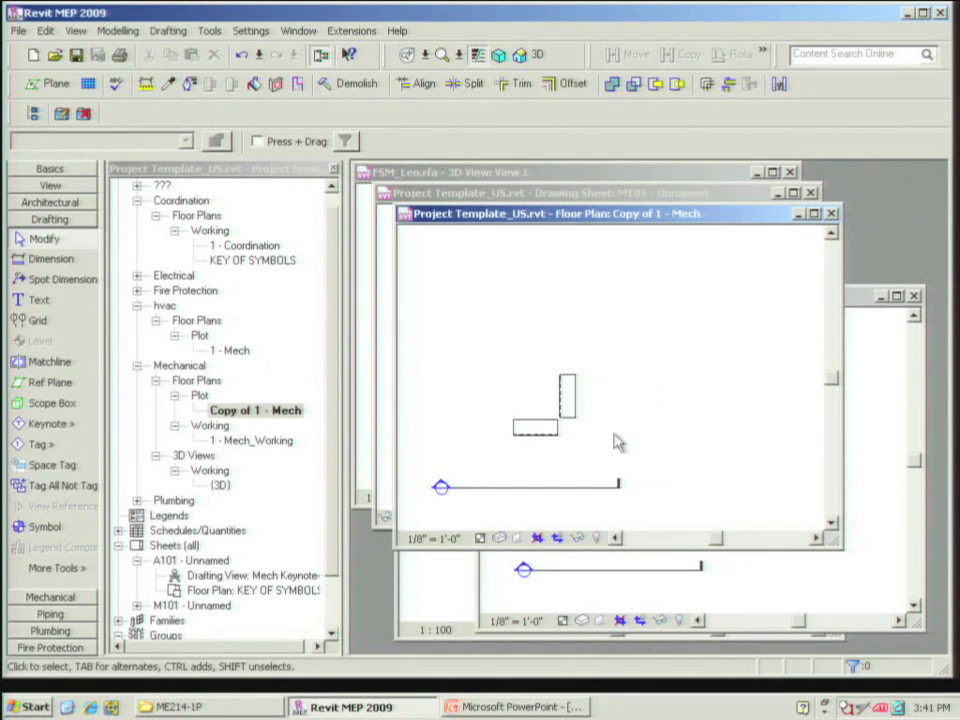
scroll(610, 425, down, 2)
scroll(581, 399, up, 5)
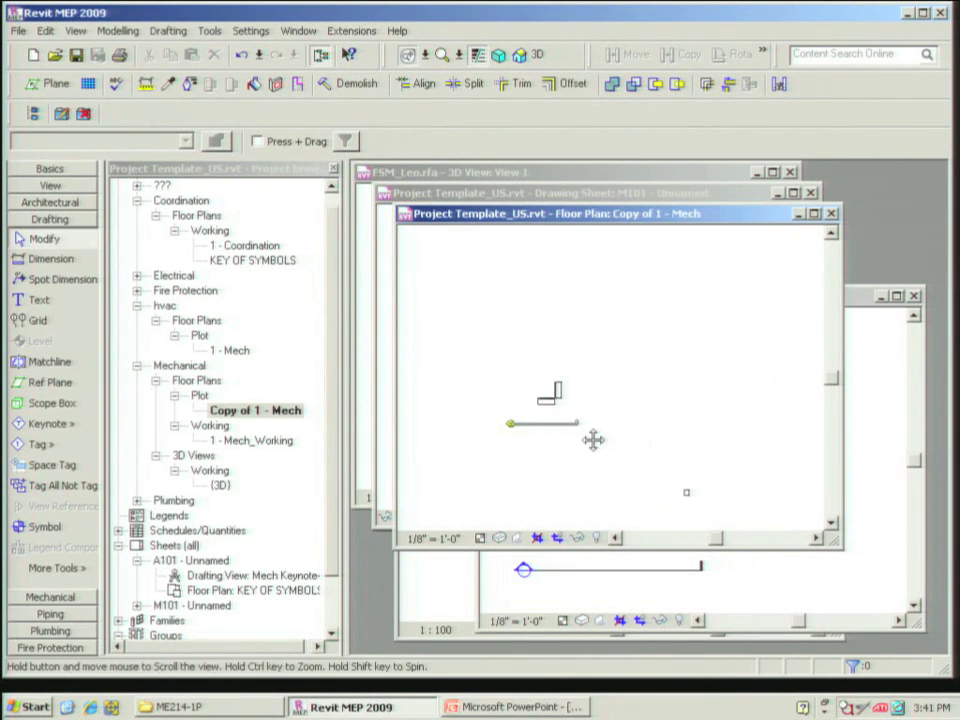
click(499, 538)
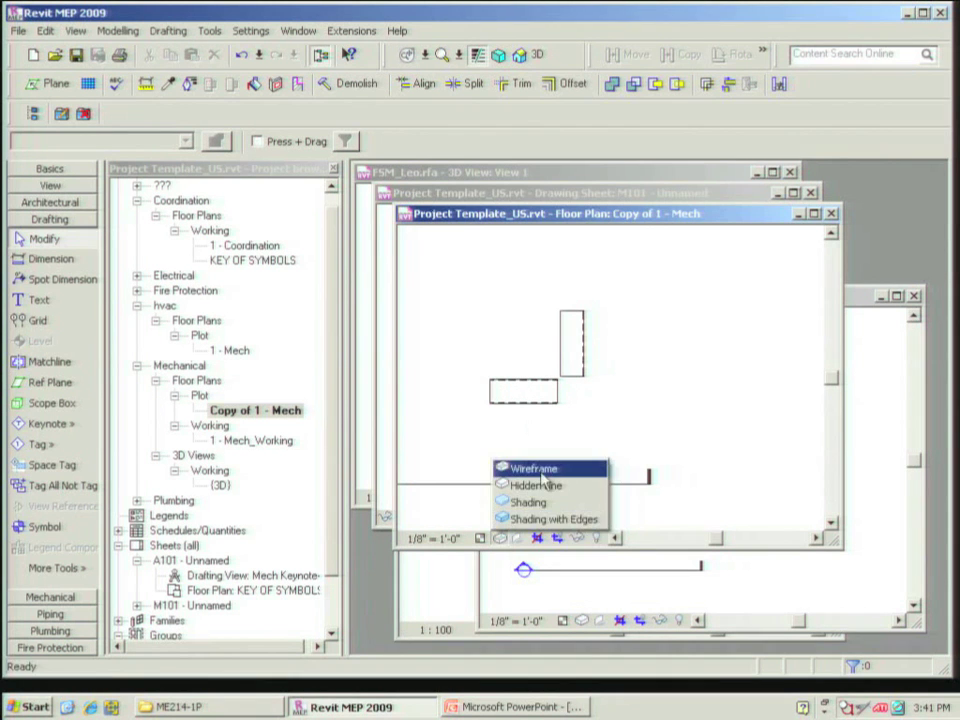
click(543, 485)
scroll(593, 420, down, 2)
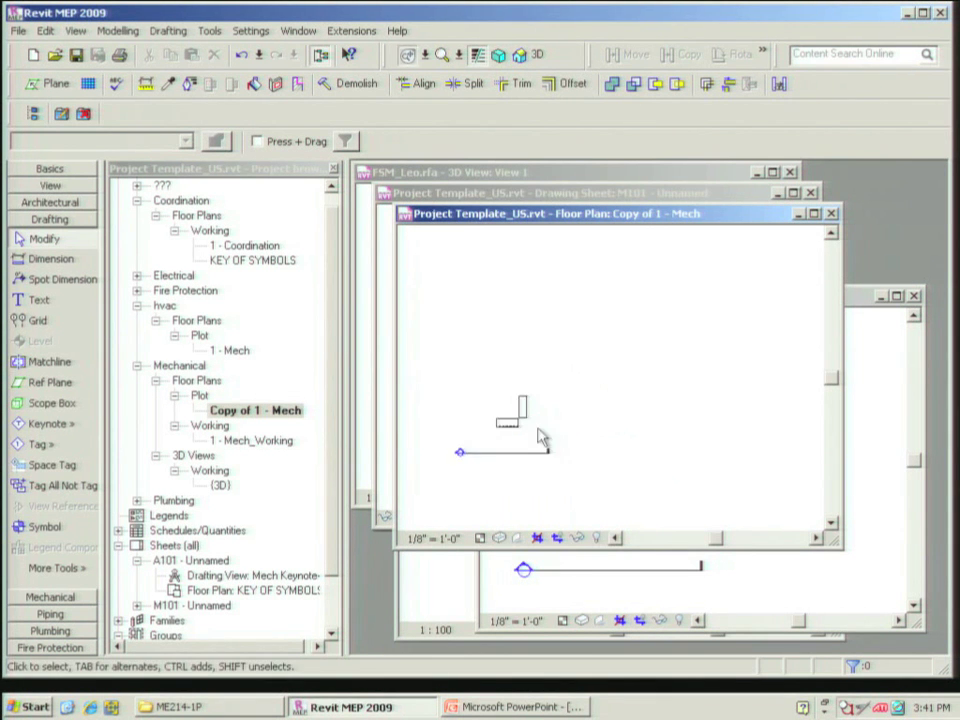
scroll(530, 433, up, 2)
key(ctrl+F4)
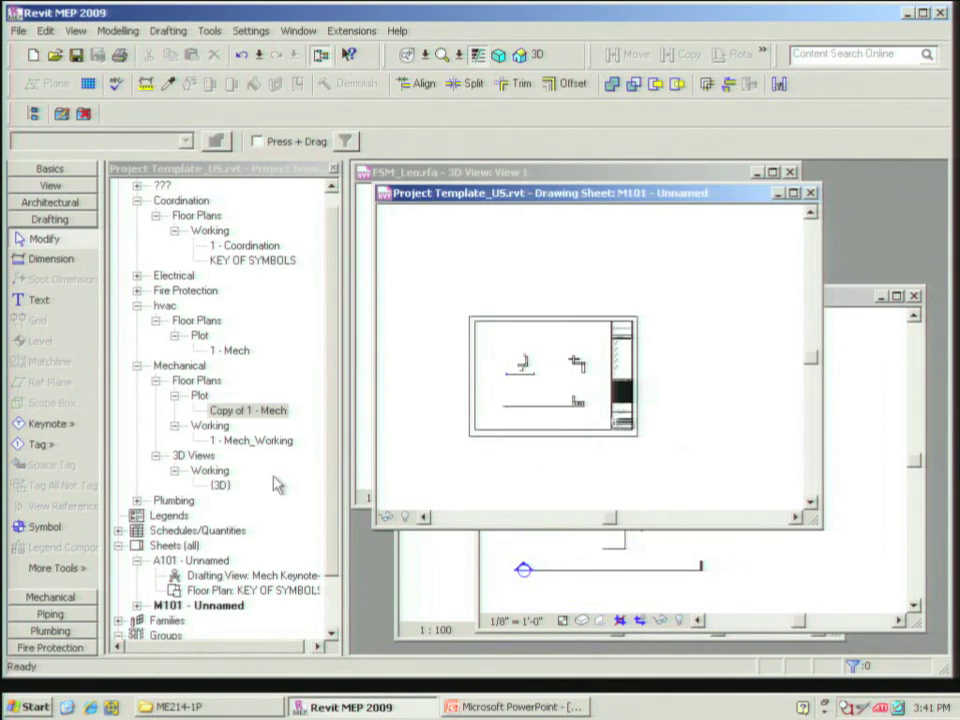
Place the Copy of 1 - Mech floor plan on sheet M101, aligned over the existing 1 - Mech viewport
click(256, 441)
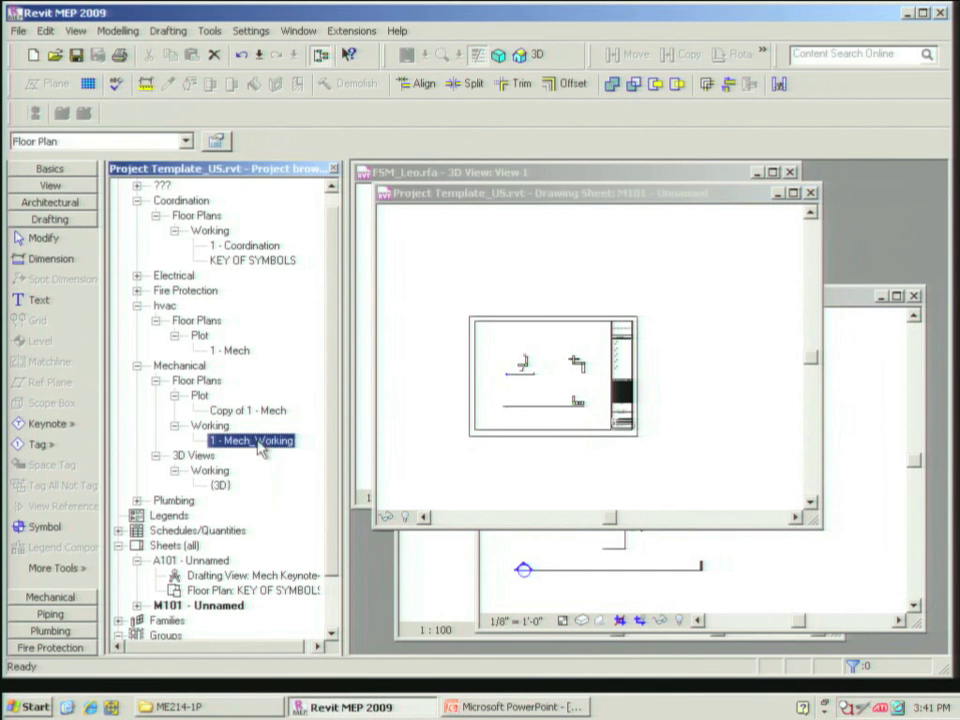
drag(250, 410, 521, 347)
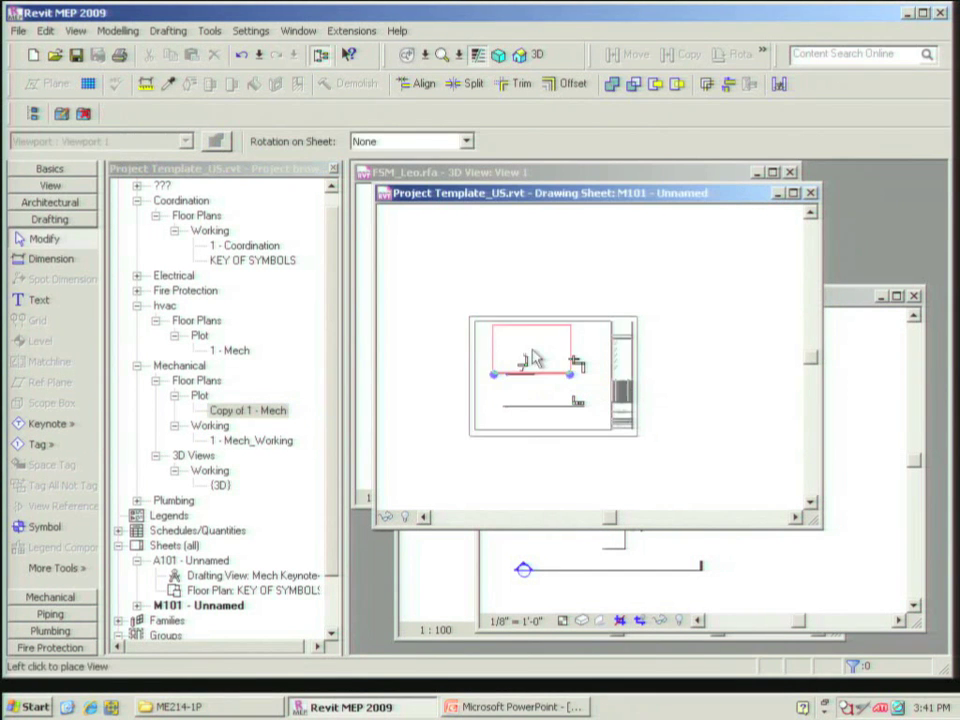
scroll(544, 369, up, 2)
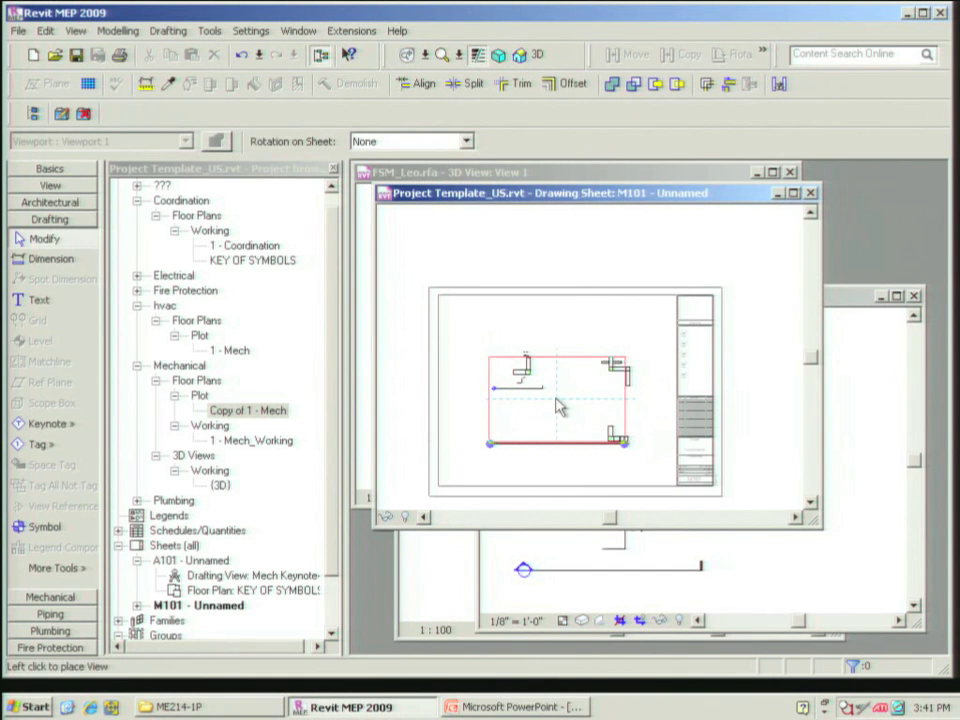
click(558, 405)
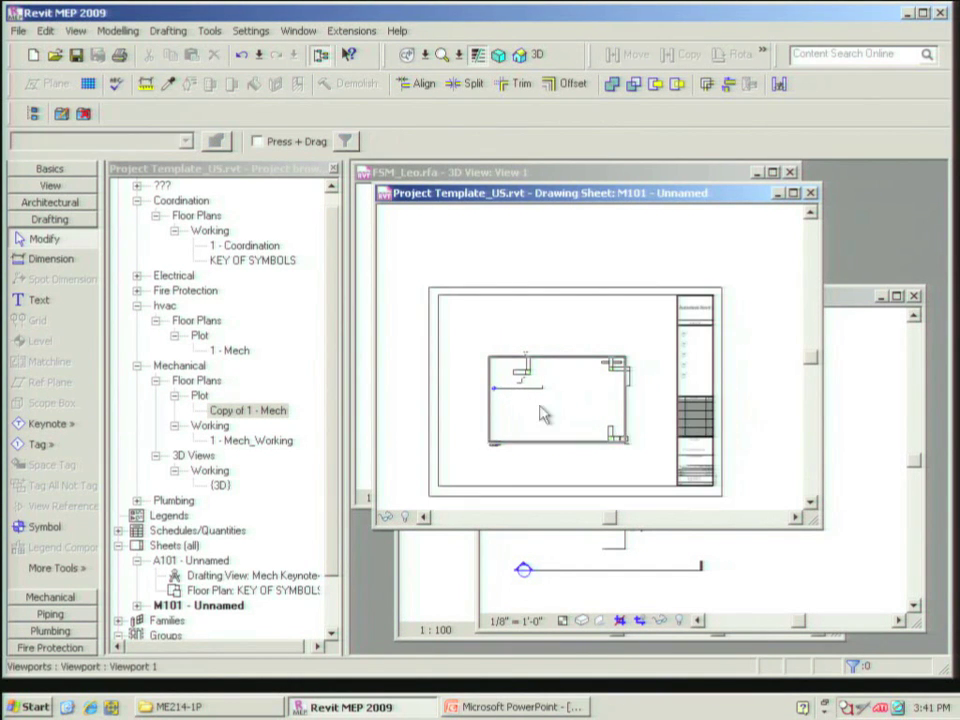
Inspect the overlaid ducts on sheet M101 up close for the dashed lining lines, including the elbow and the neighbouring duct runs
scroll(520, 360, up, 2)
scroll(540, 388, up, 4)
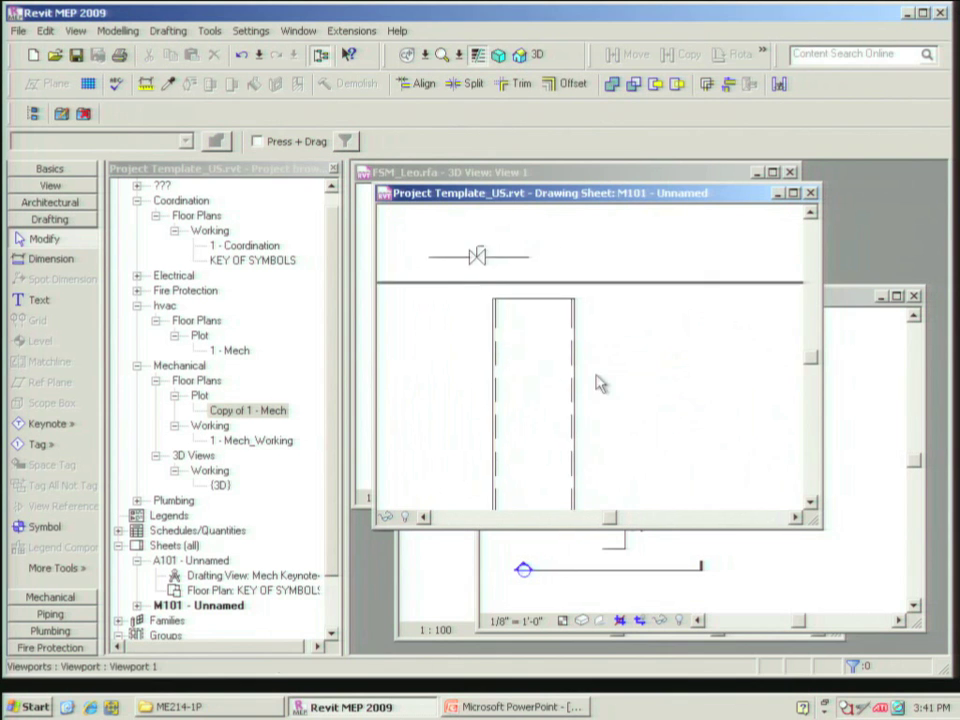
scroll(600, 384, down, 1)
middle_drag(600, 384, 546, 377)
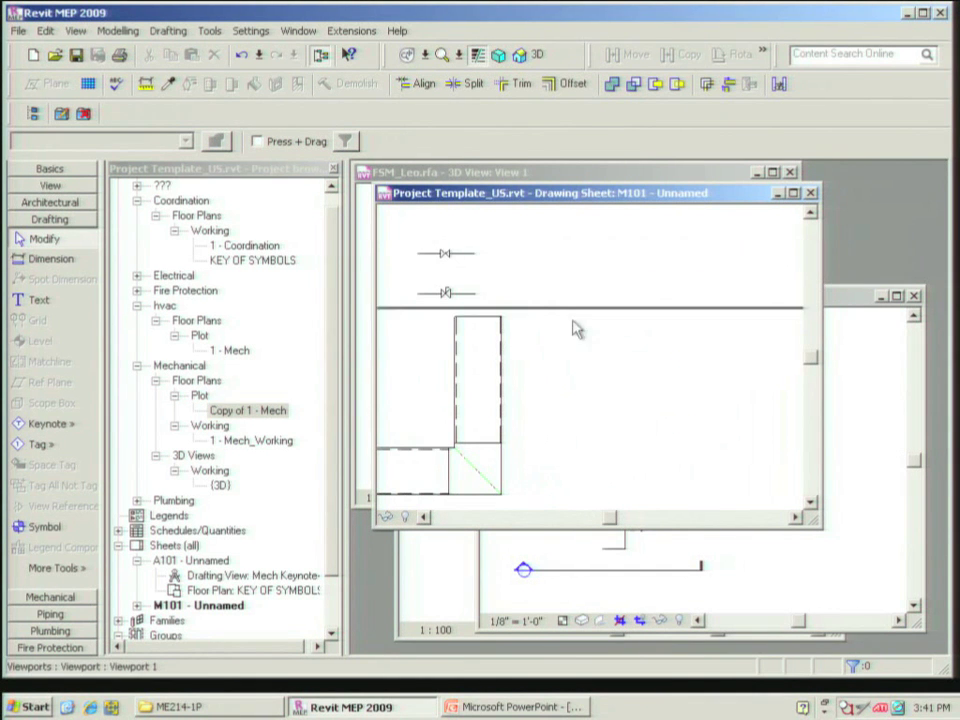
scroll(565, 300, down, 3)
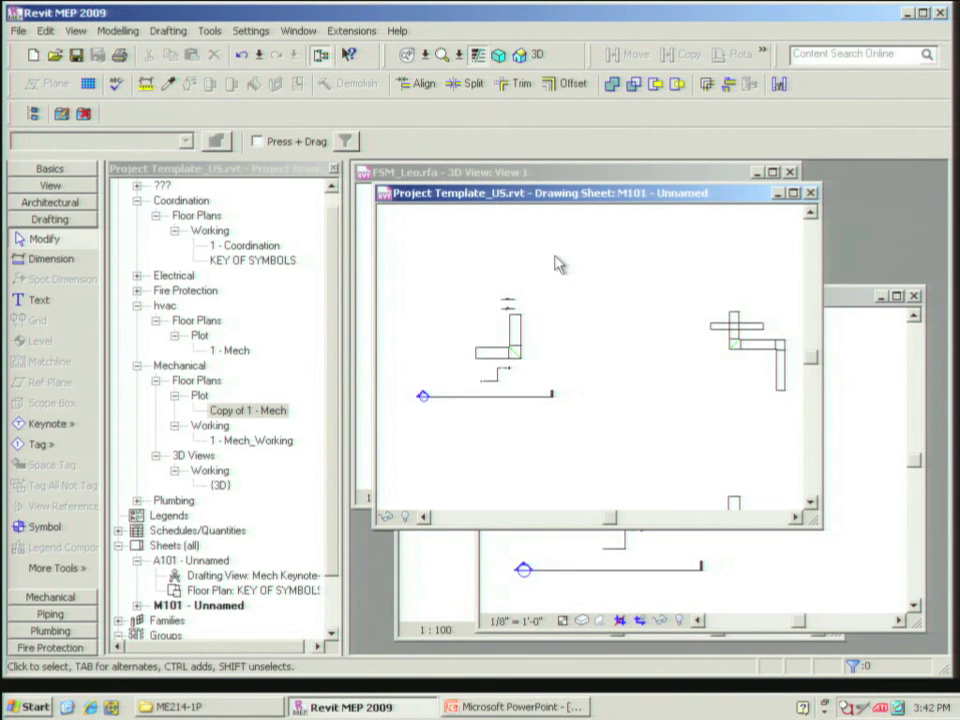
click(527, 390)
click(553, 274)
scroll(568, 281, down, 1)
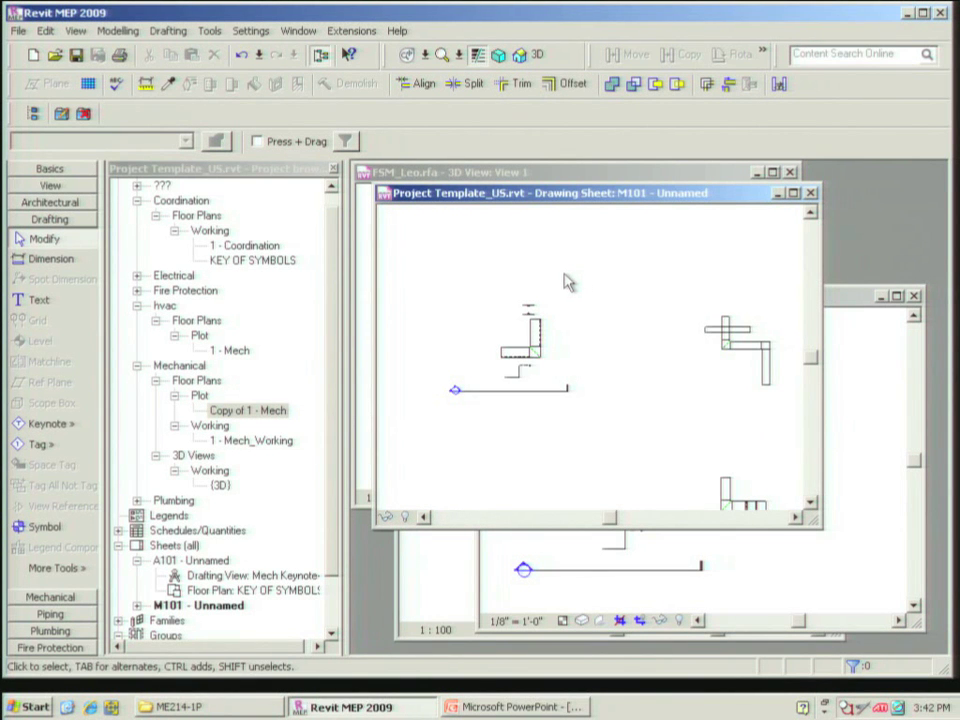
scroll(557, 324, up, 2)
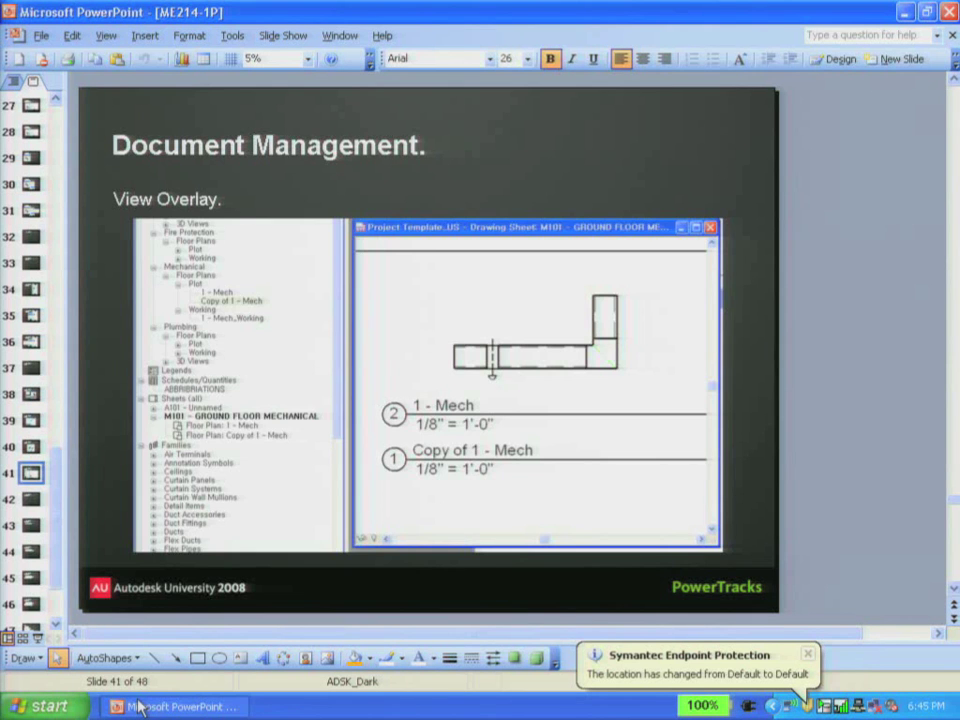
In PowerPoint, advance the ME214-1P presentation from the View Overlay slide through the View Overlay Downsides slides to slide 44
key(Page_Down)
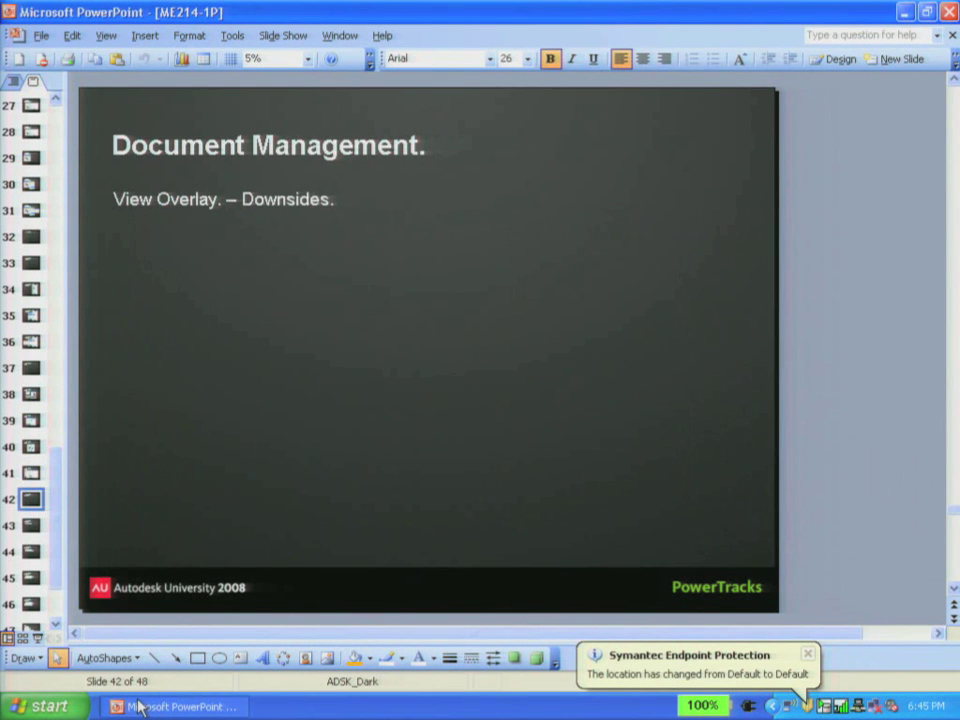
key(Page_Down)
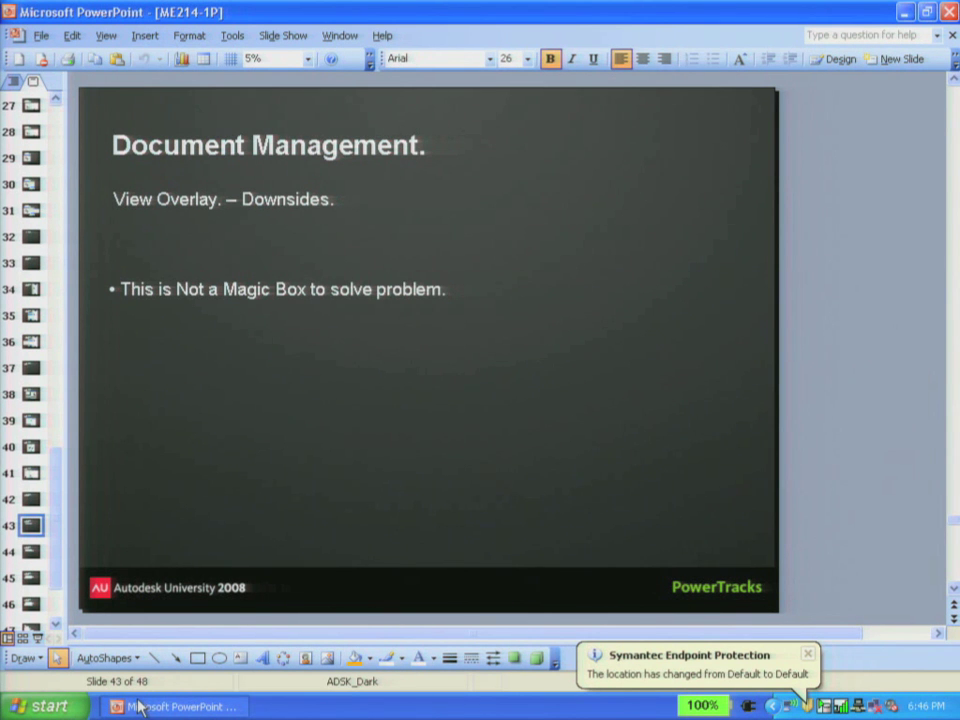
key(Page_Down)
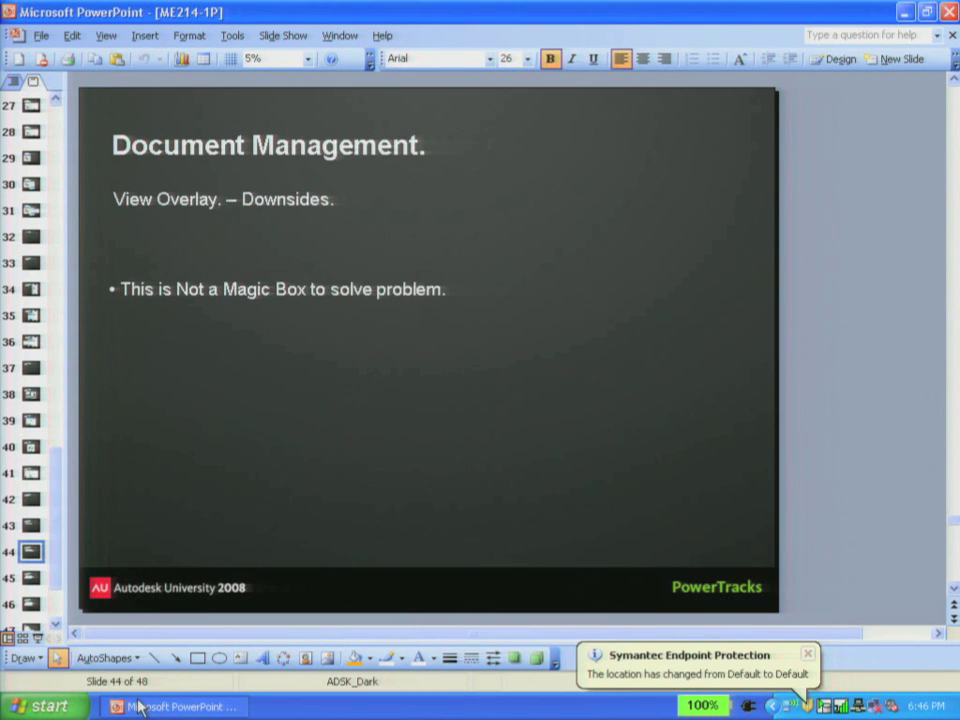
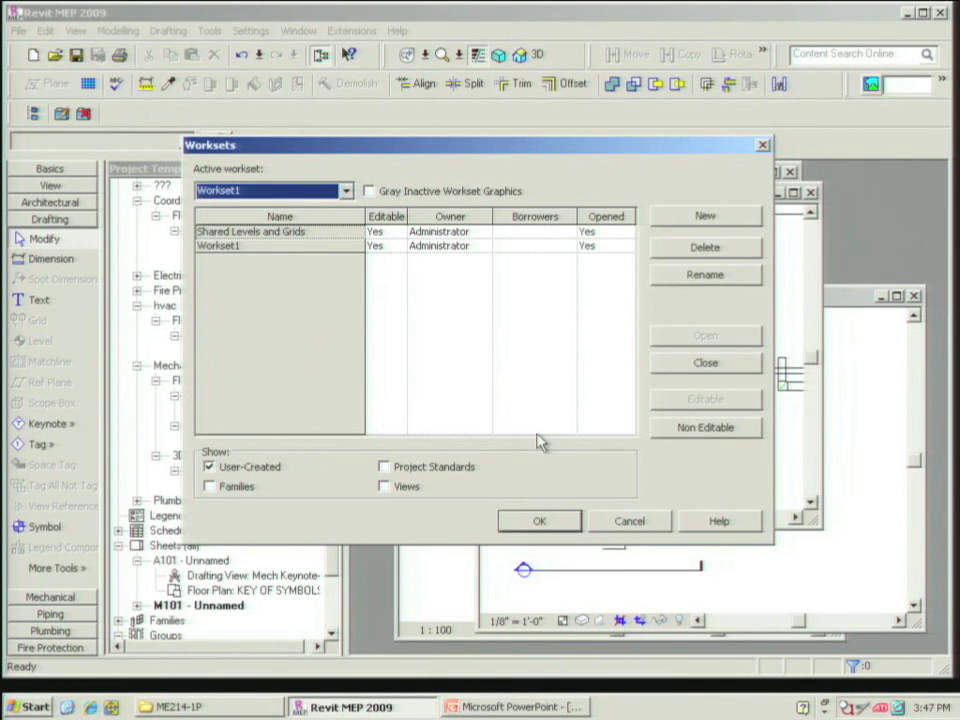
In Revit, accept the worksets with Workset1 active and bring the 1 - Mech floor plan window forward over sheet M101
click(539, 521)
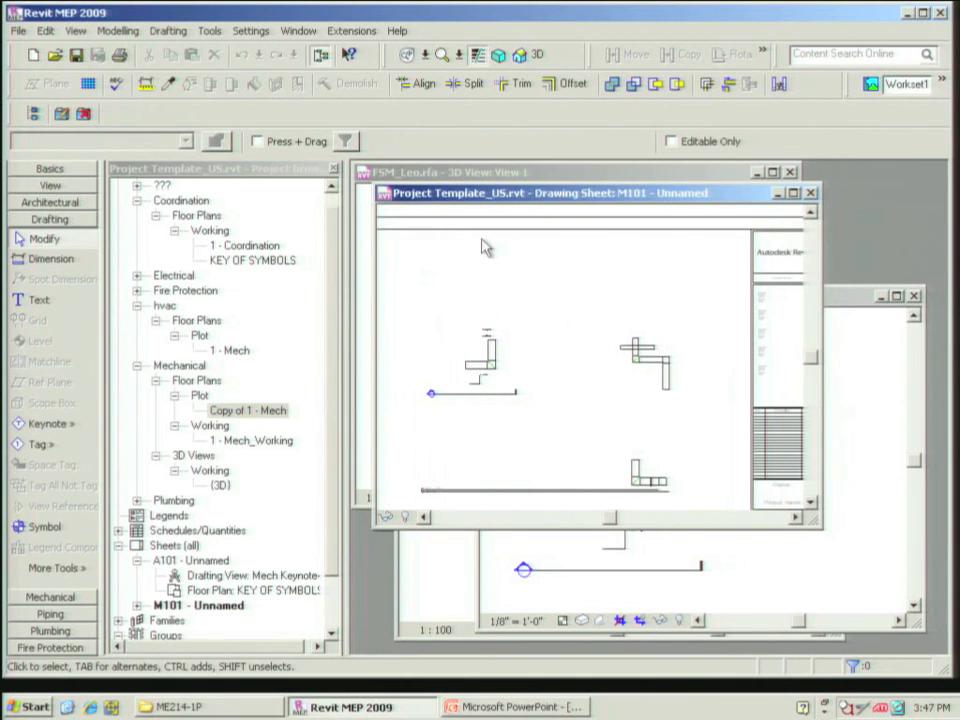
double_click(643, 354)
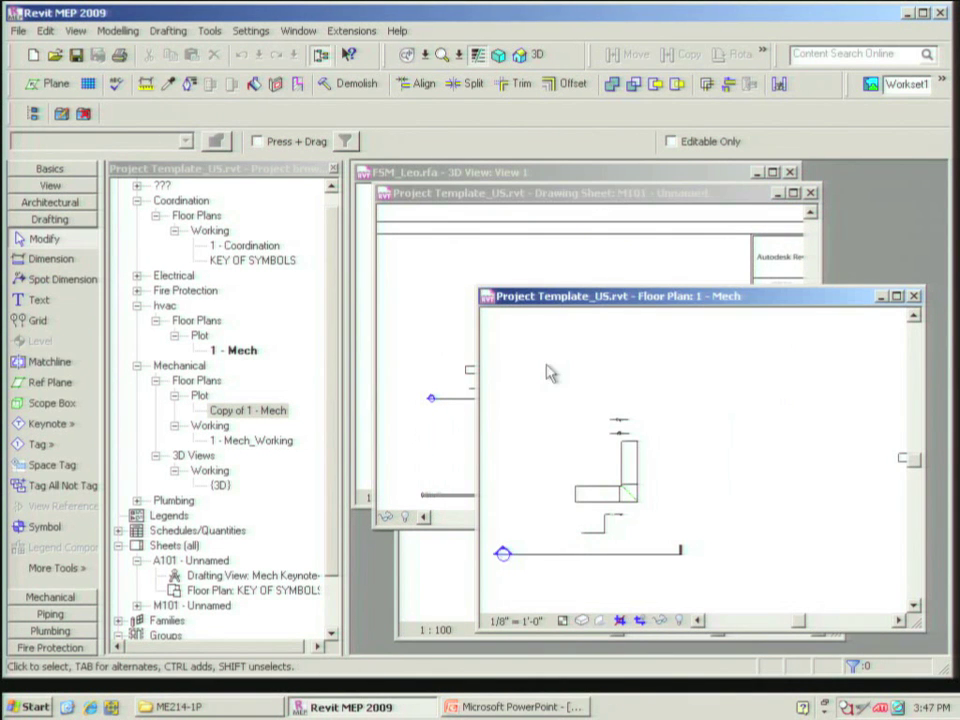
drag(546, 296, 482, 235)
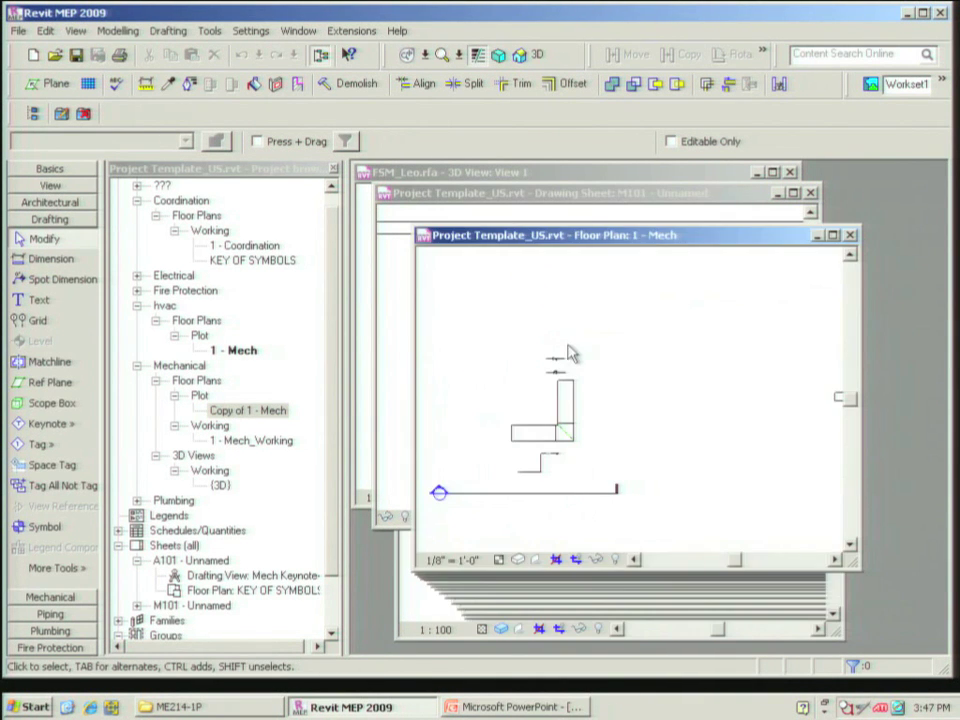
Review the worksets, filters and model categories in the 1 - Mech plan's visibility/graphic overrides, and dismiss them without changes
key(v)
key(g)
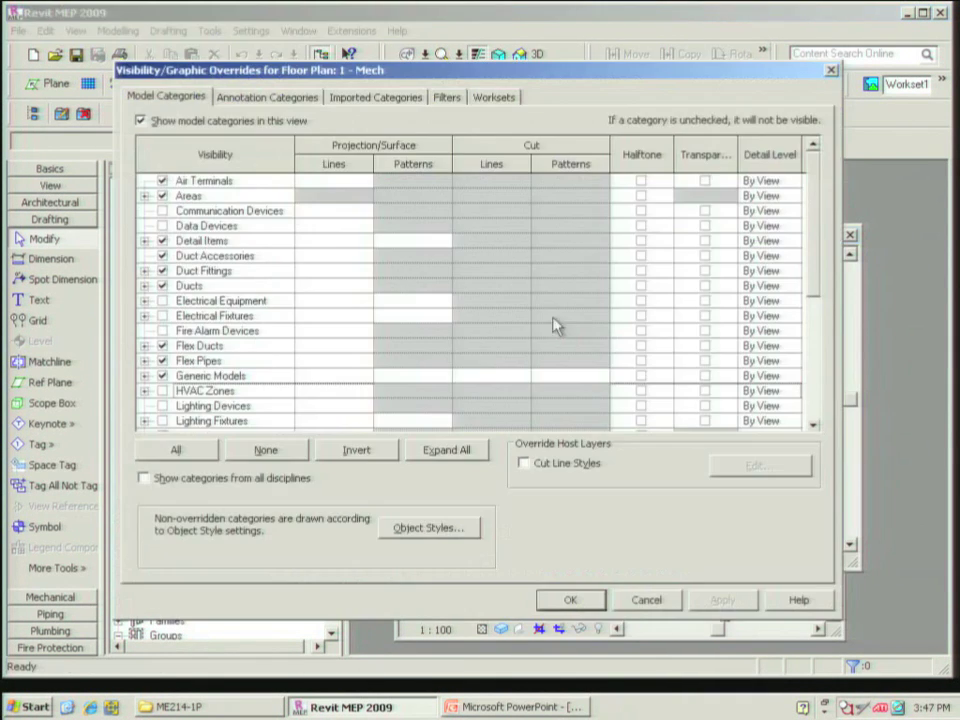
click(497, 98)
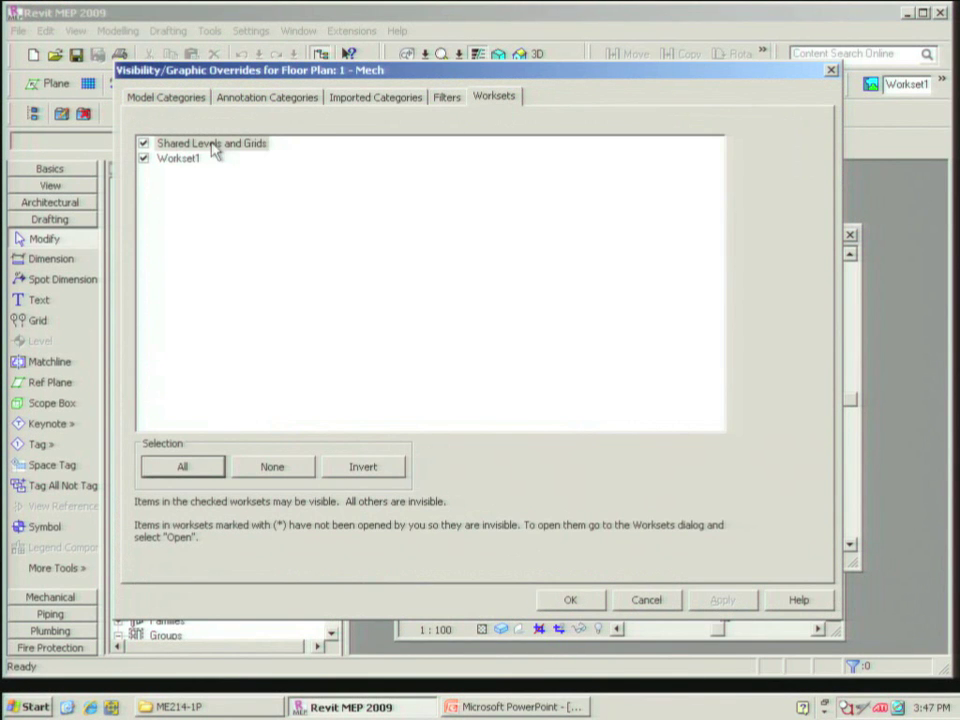
click(446, 97)
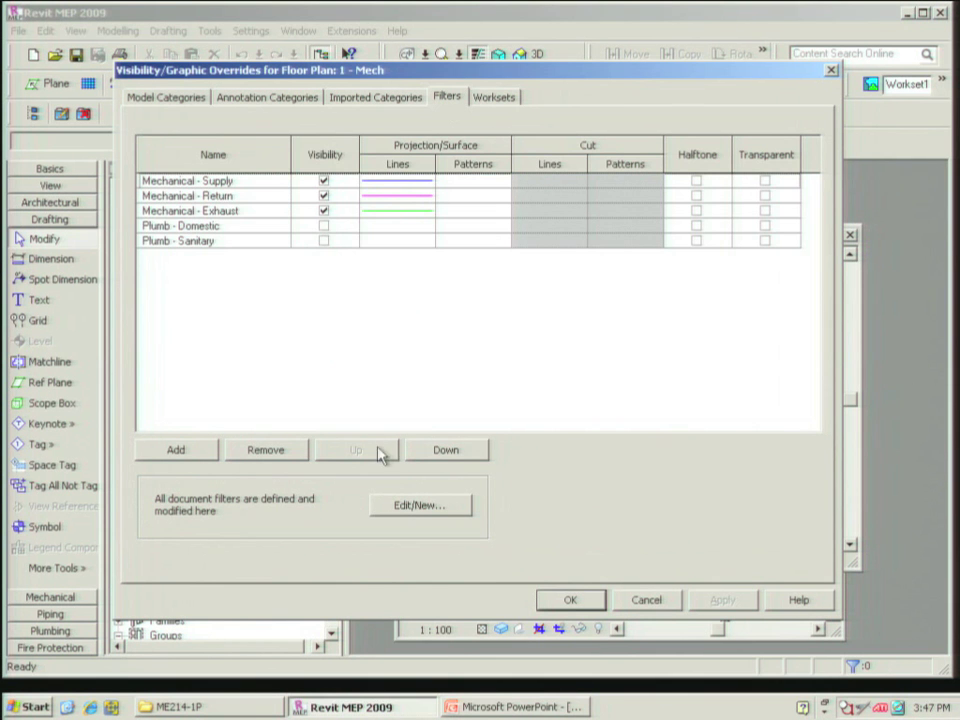
click(170, 97)
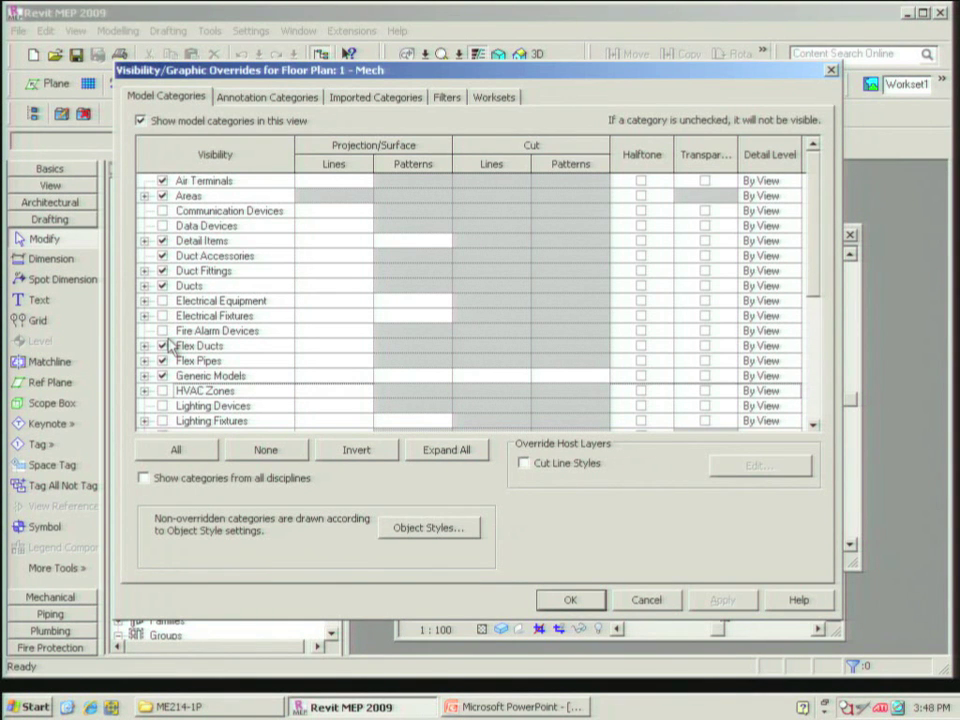
click(655, 598)
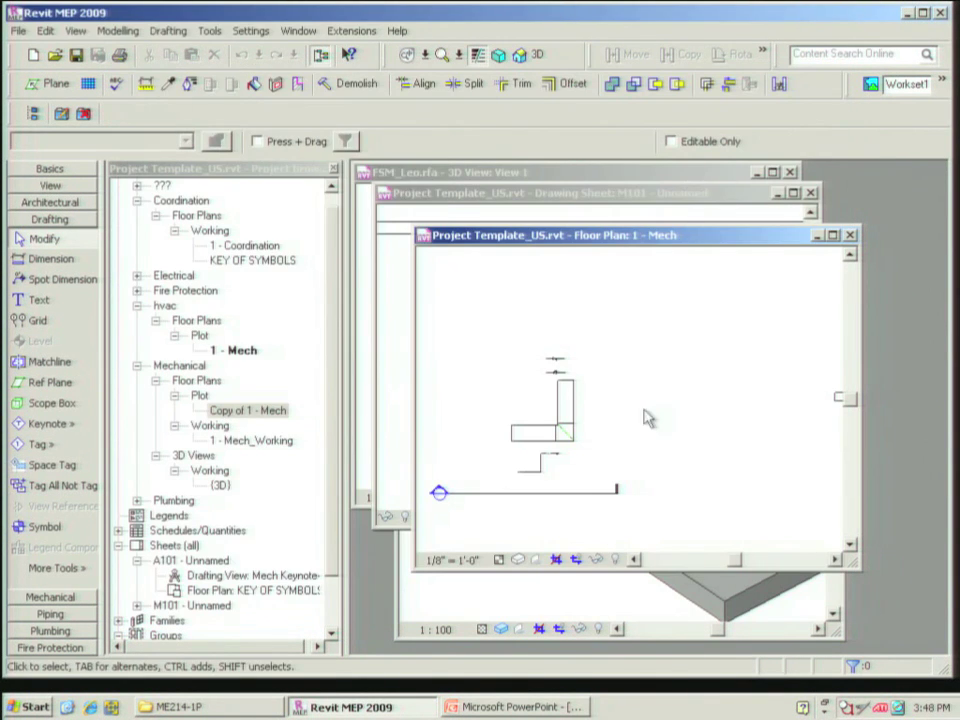
Review the view properties of the Mechanical Plan view template and close the template settings
click(252, 31)
click(318, 242)
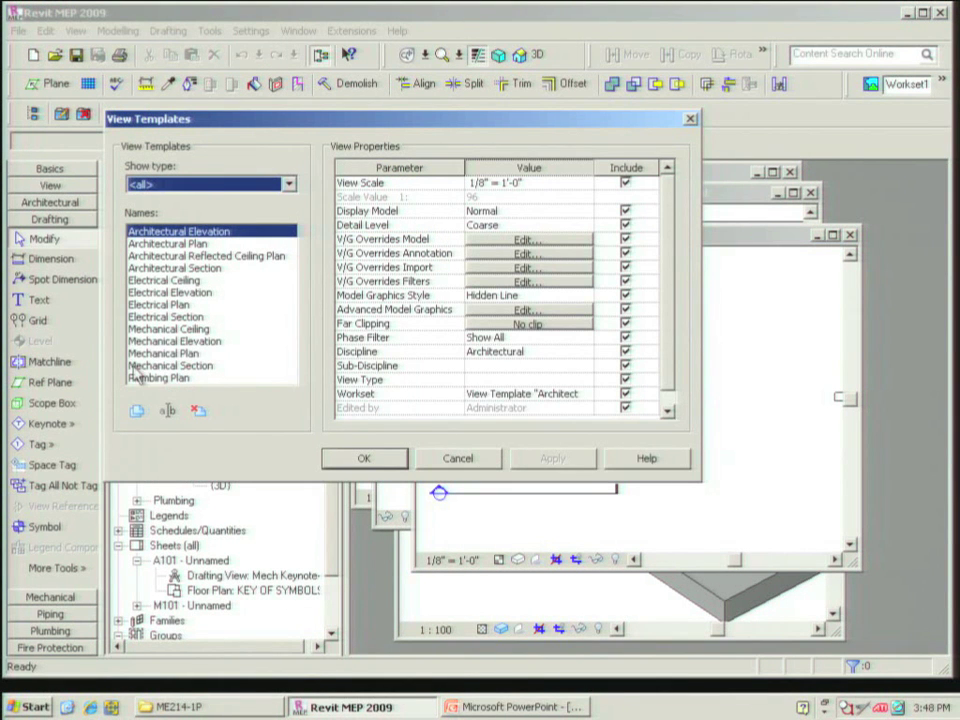
click(175, 353)
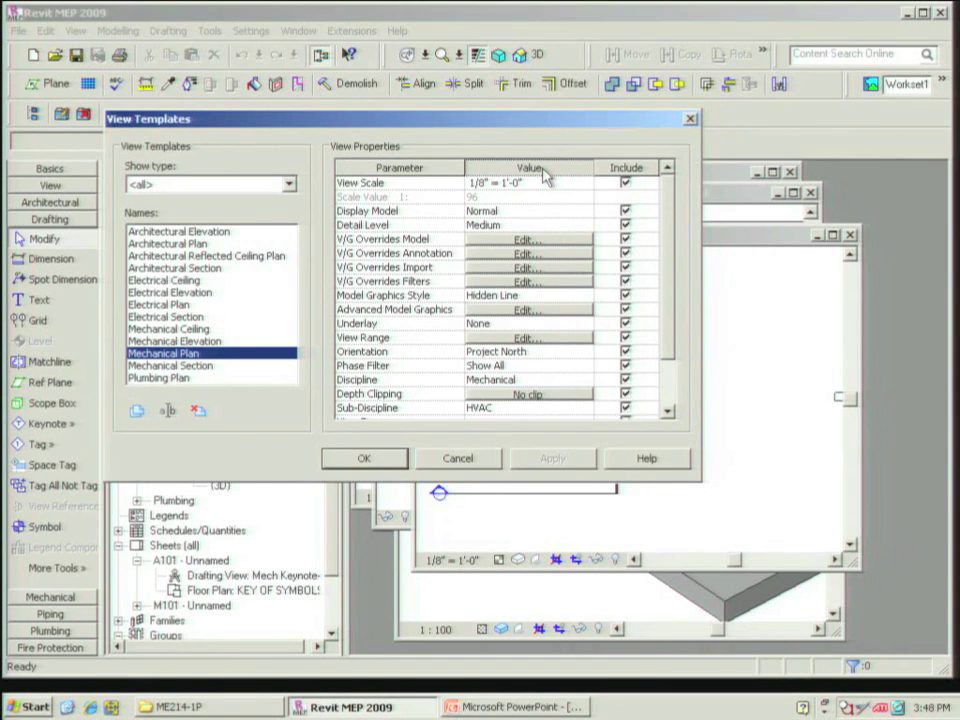
key(Return)
Look at the duct accessory in the {3D} view and return to the 1 - Mech floor plan
scroll(648, 386, down, 2)
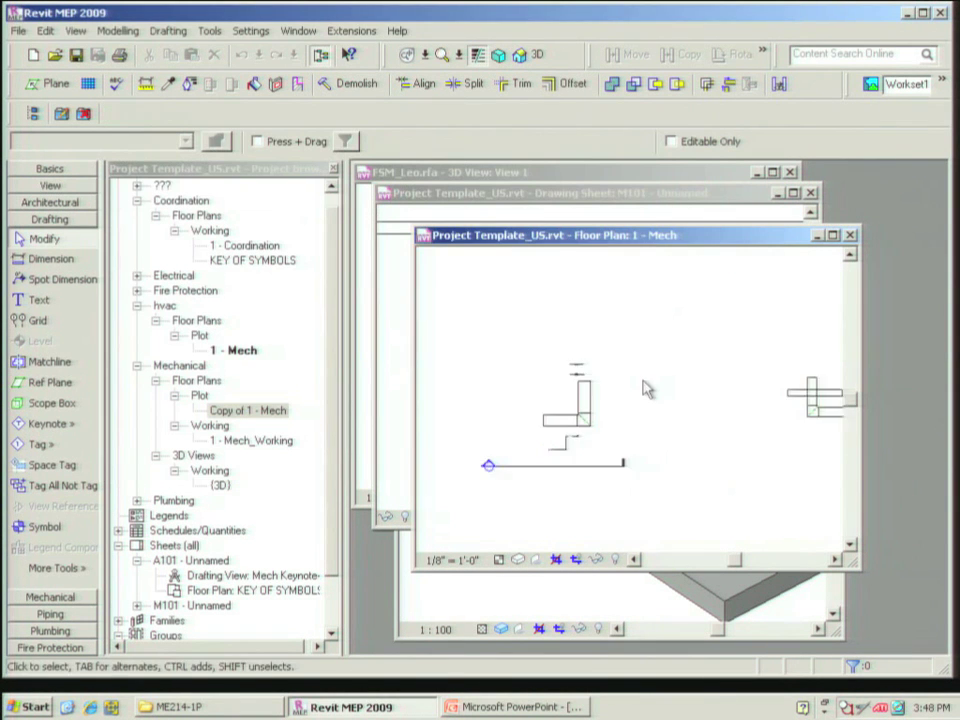
middle_drag(660, 383, 690, 480)
click(478, 632)
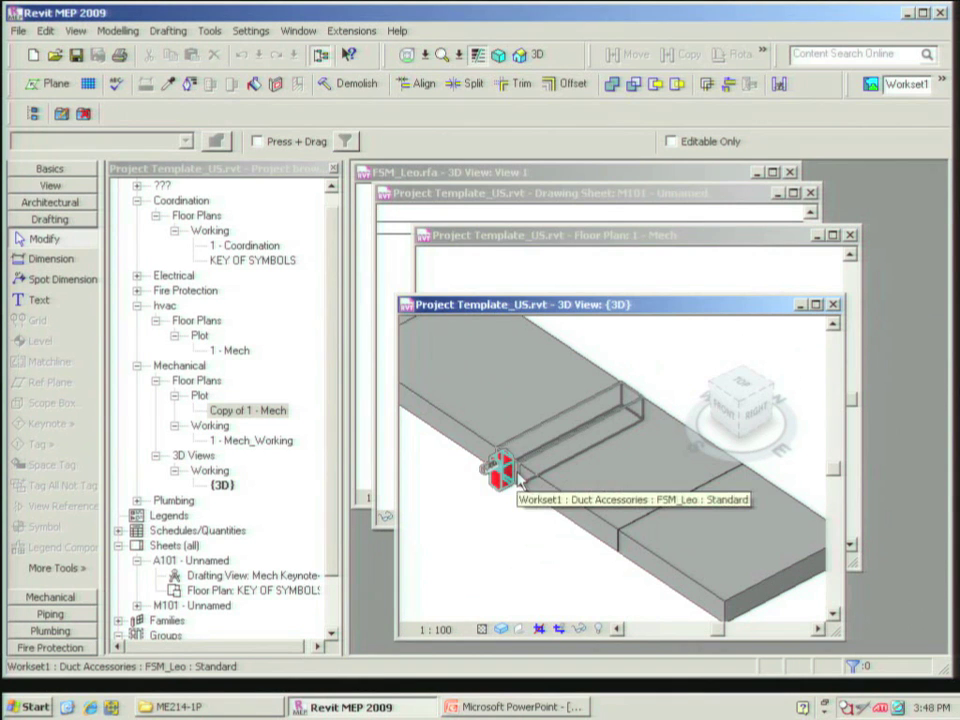
click(583, 261)
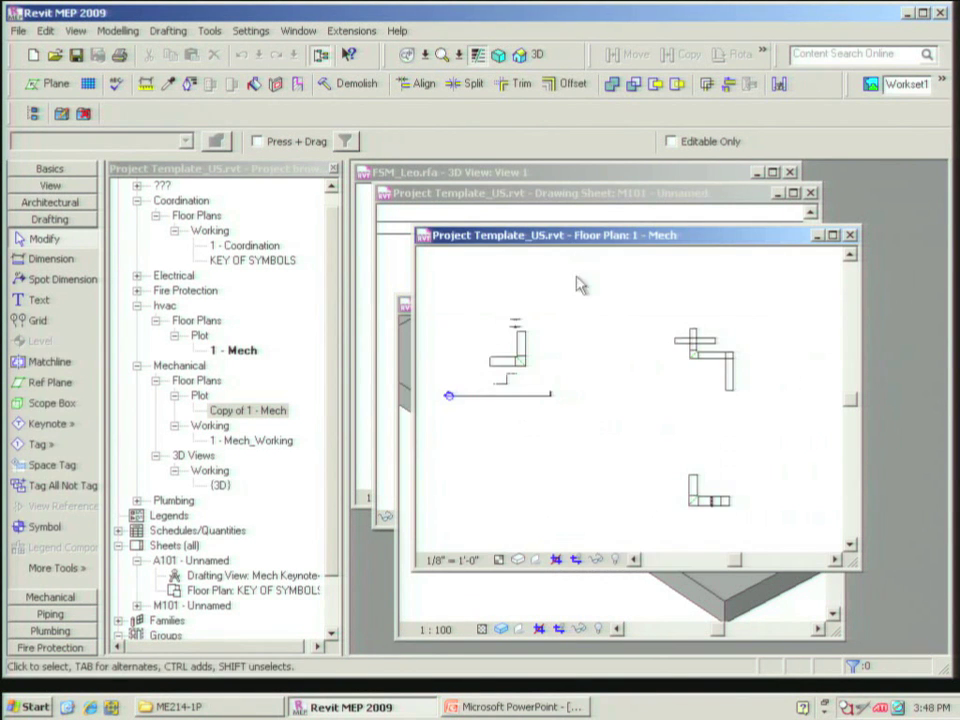
scroll(585, 357, down, 2)
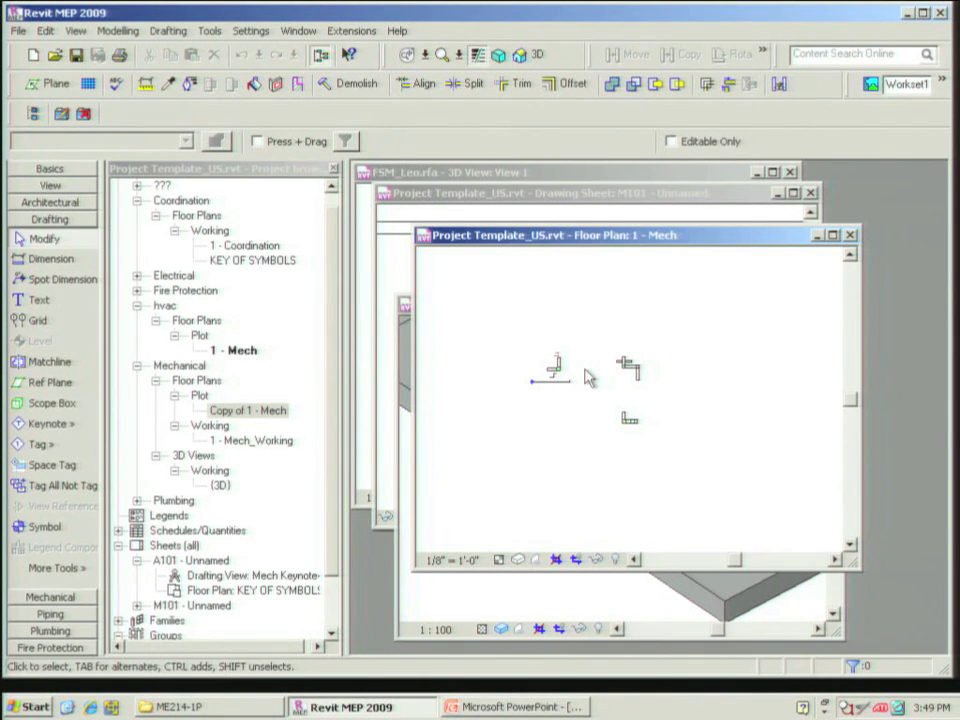
Open the display settings of the linked AU2008_Struc.rvt model from the 1 - Mech plan's visibility/graphic overrides
key(v)
key(g)
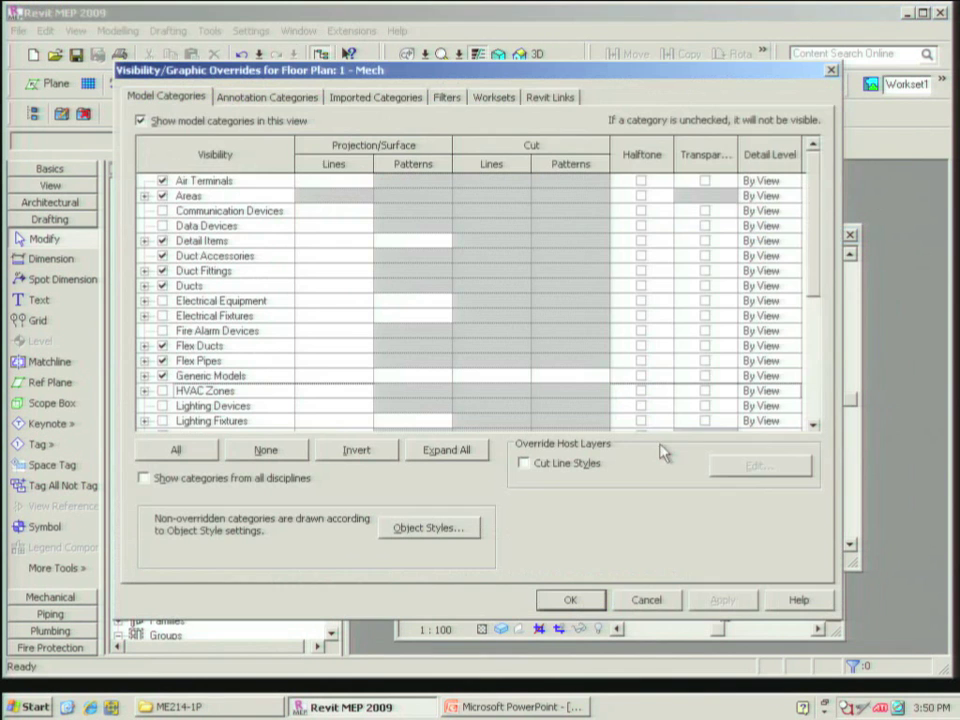
click(560, 99)
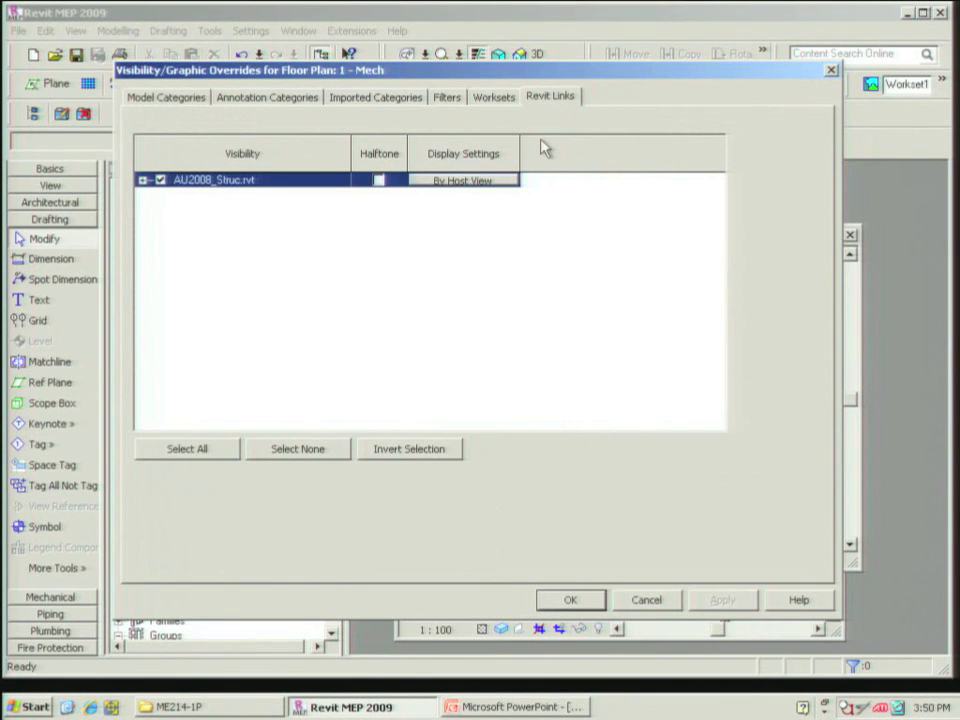
click(461, 184)
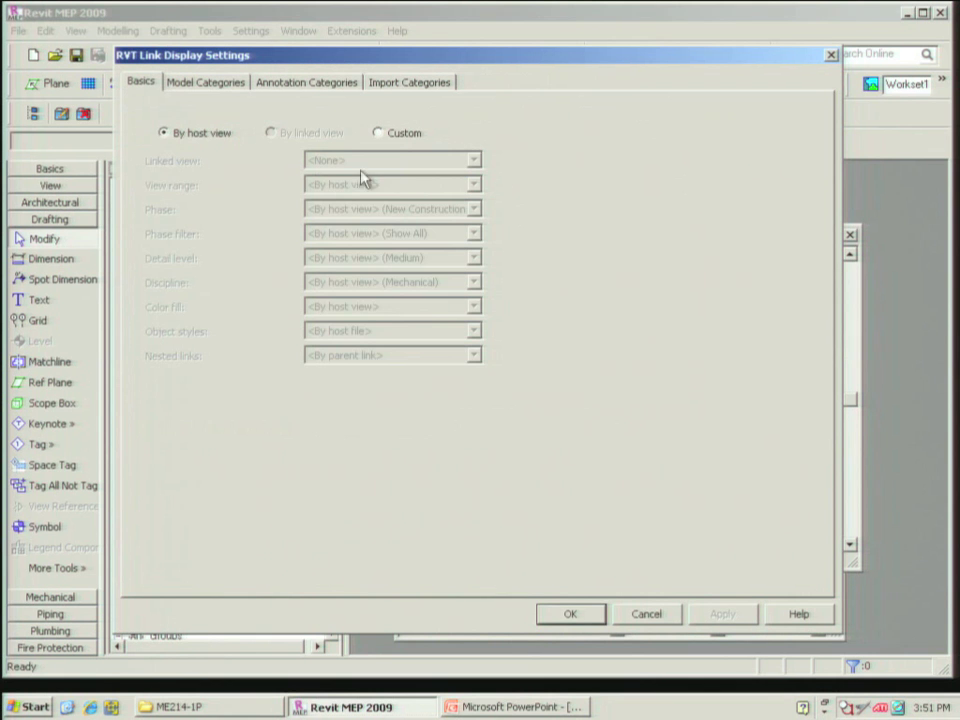
Try Custom display settings with linked view <None> for AU2008_Struc.rvt, and discard the plan's override changes
click(396, 140)
click(393, 165)
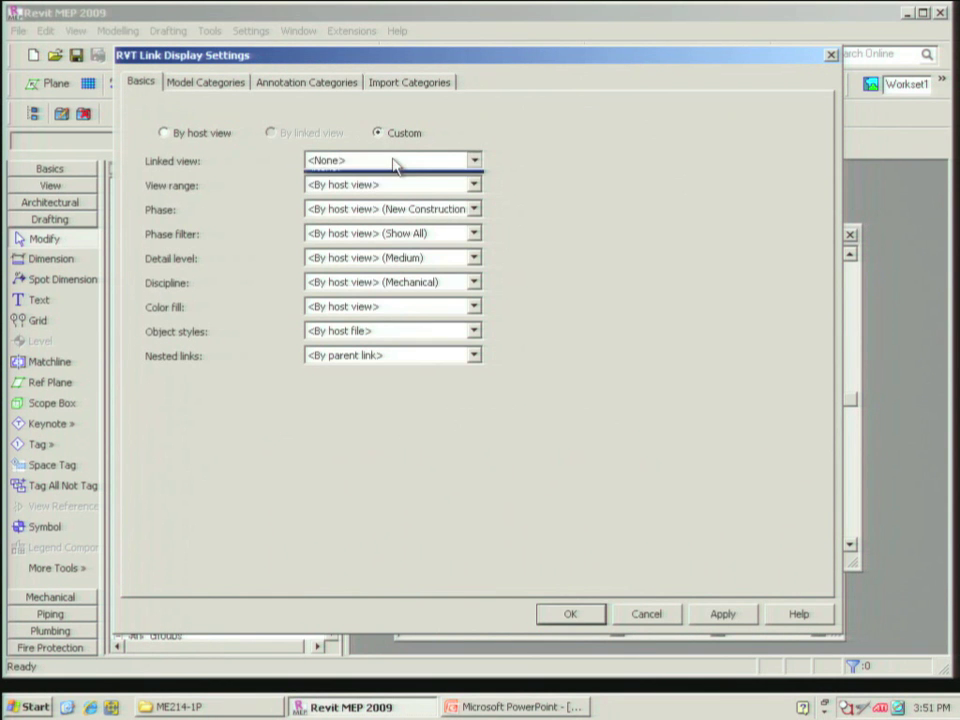
click(527, 167)
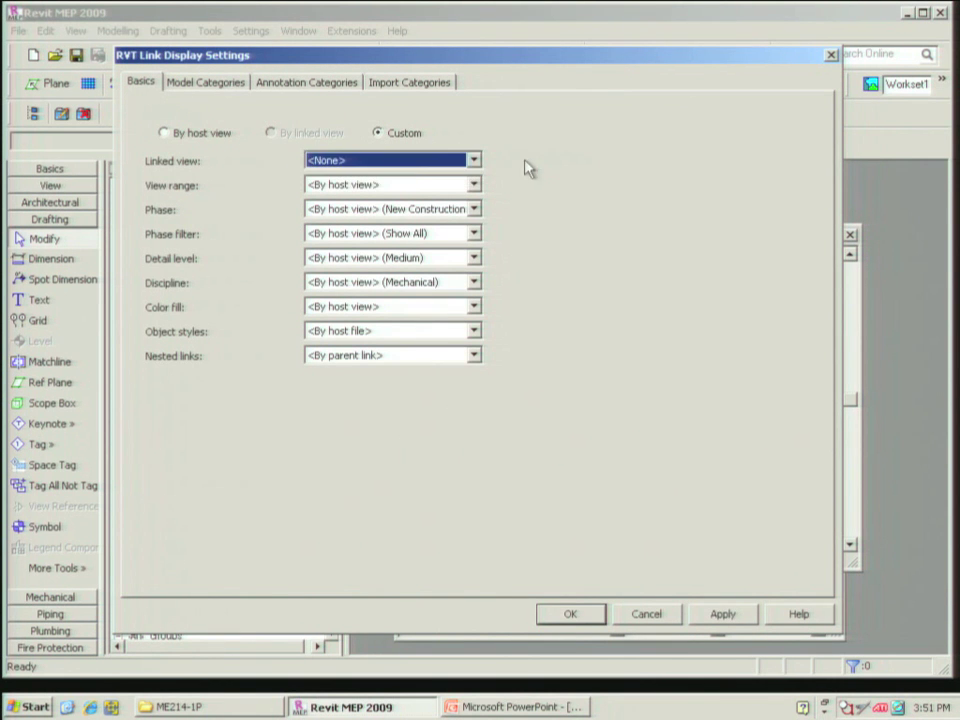
click(409, 168)
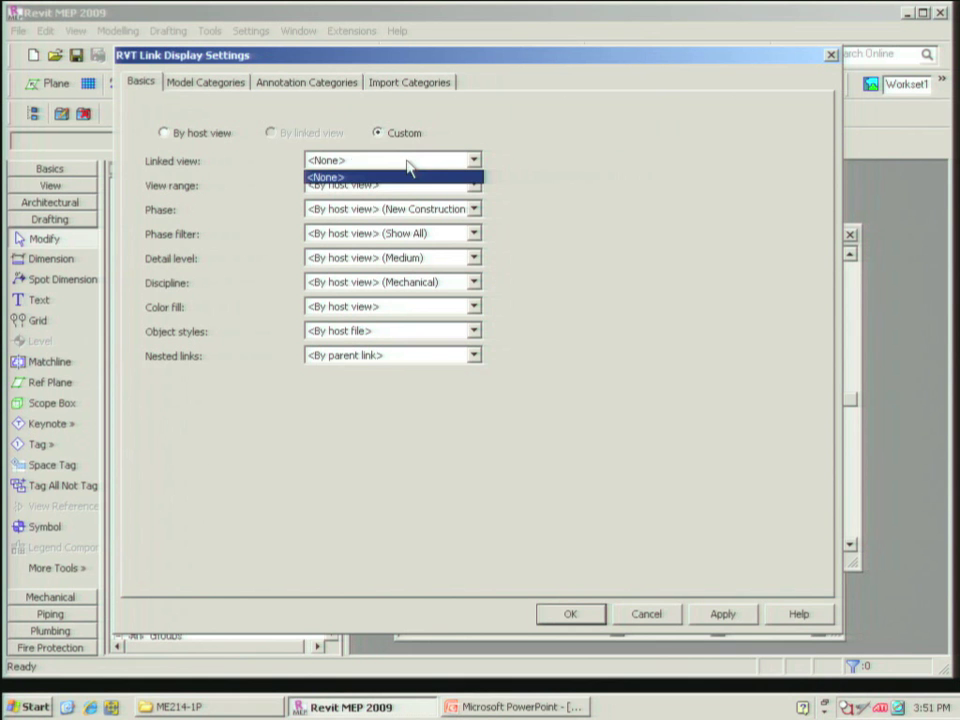
click(343, 178)
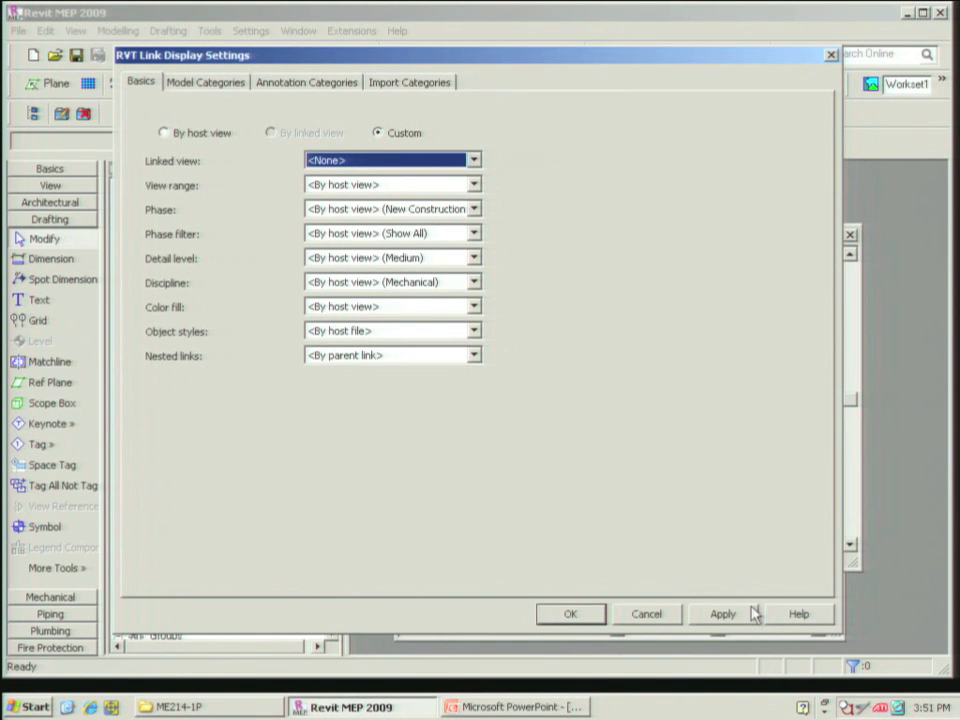
key(Return)
click(660, 603)
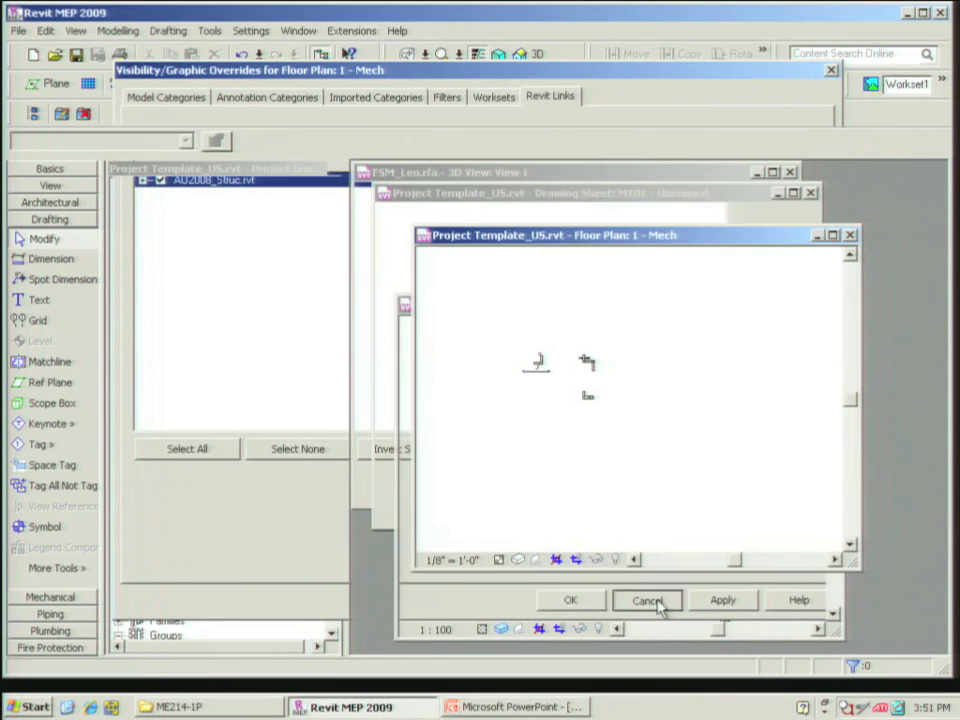
Close the 1 - Mech plan and open AU2008_Arch.rvt's link display settings from the Copy of 1 - Mech plan's visibility/graphic overrides
click(850, 235)
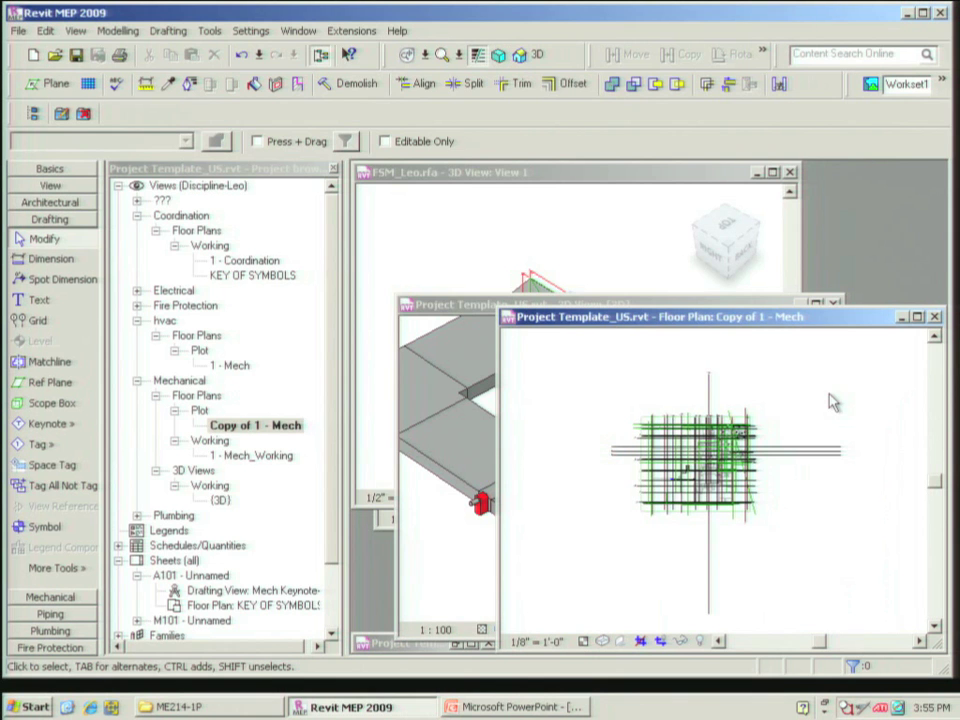
key(v)
key(g)
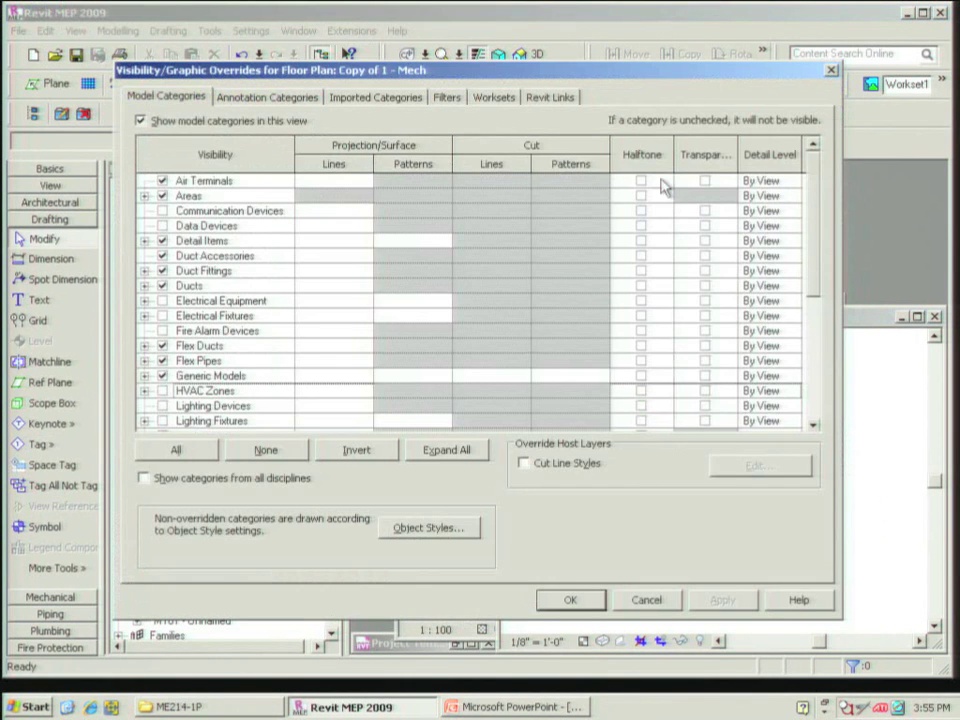
click(560, 97)
click(490, 184)
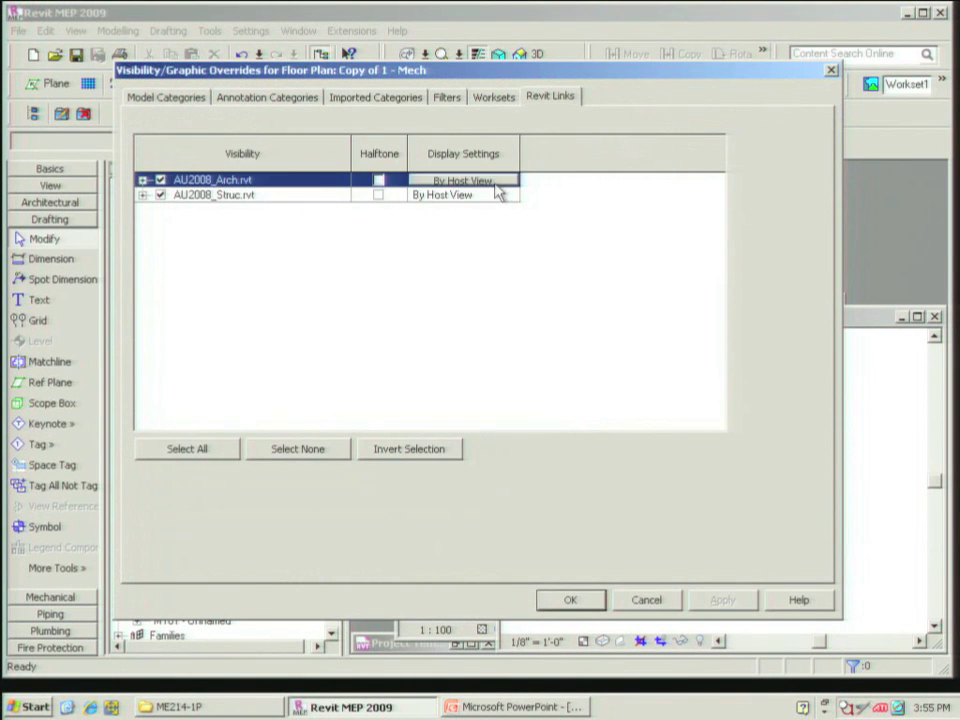
click(492, 184)
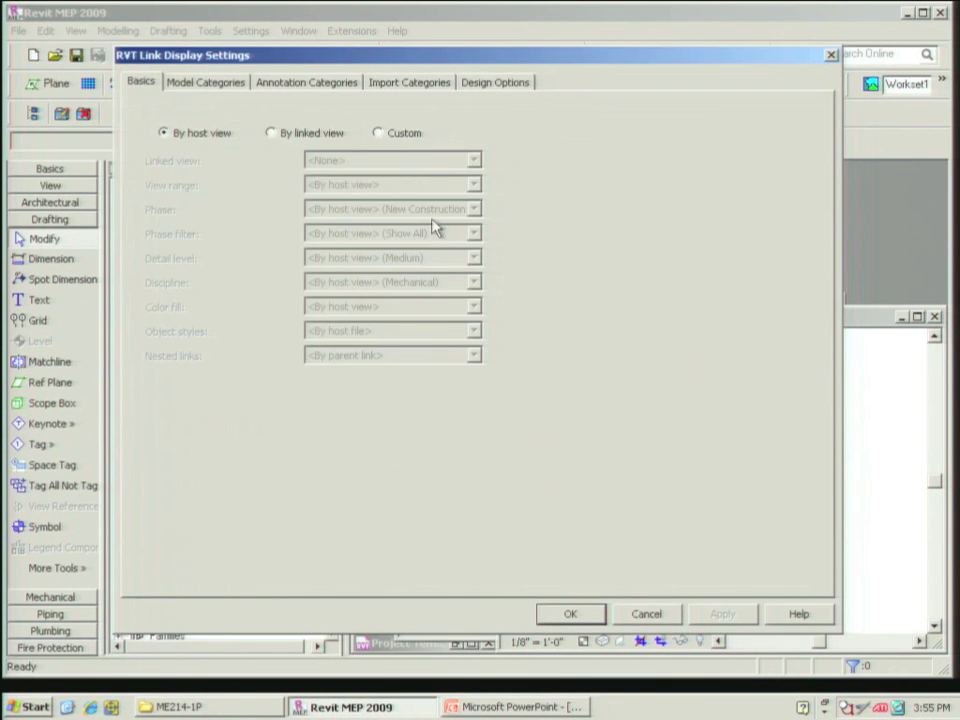
Try Custom display settings for AU2008_Arch.rvt, browse its available linked views, and cancel the link display changes
click(378, 133)
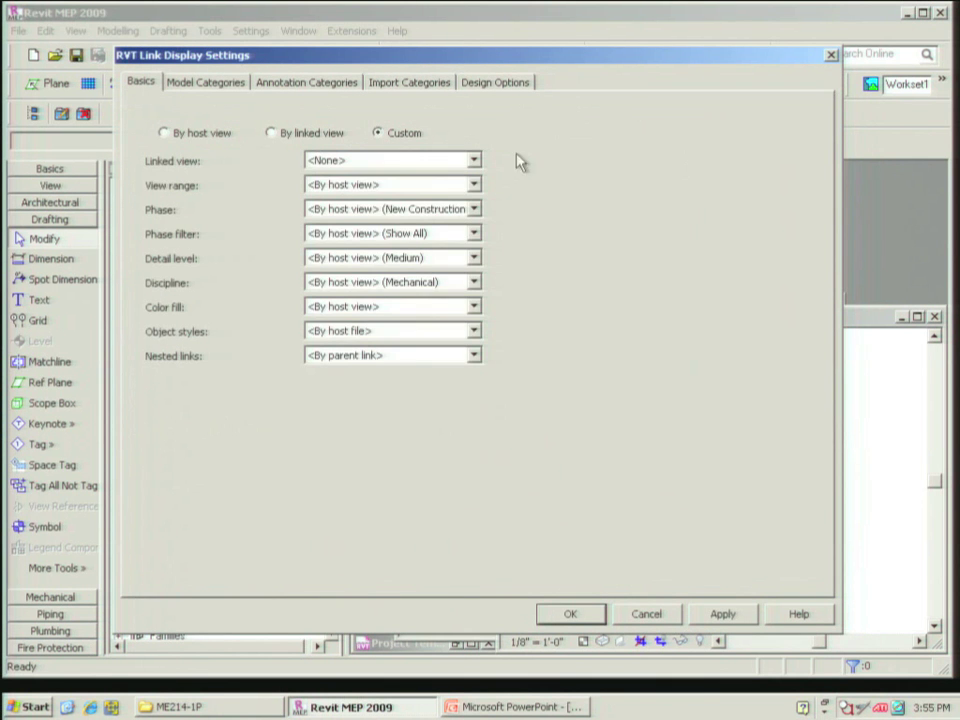
click(473, 160)
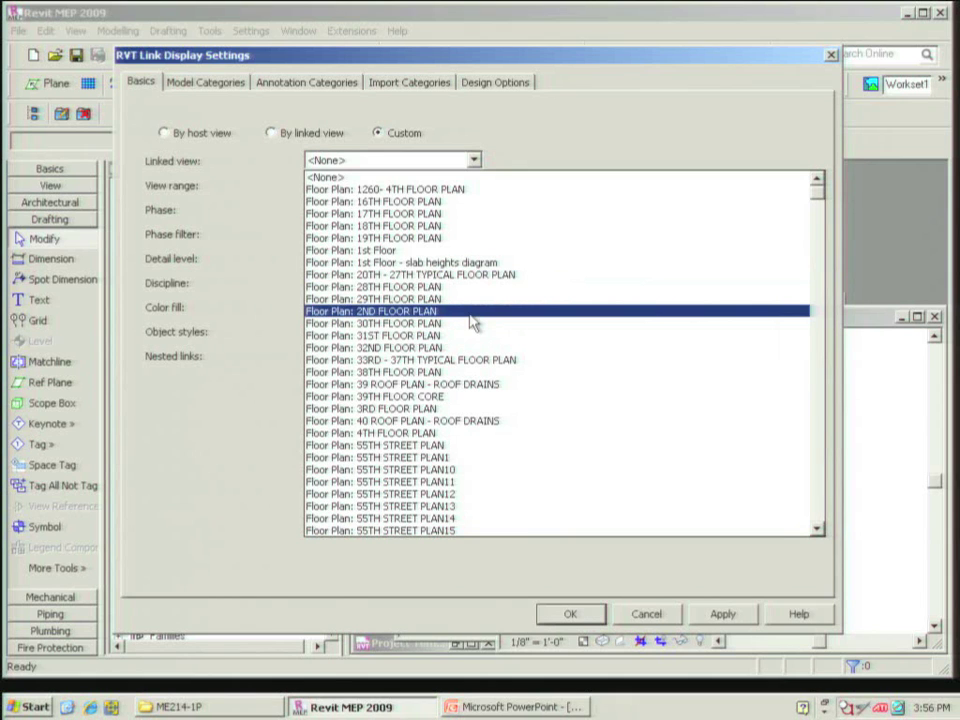
click(399, 148)
click(646, 614)
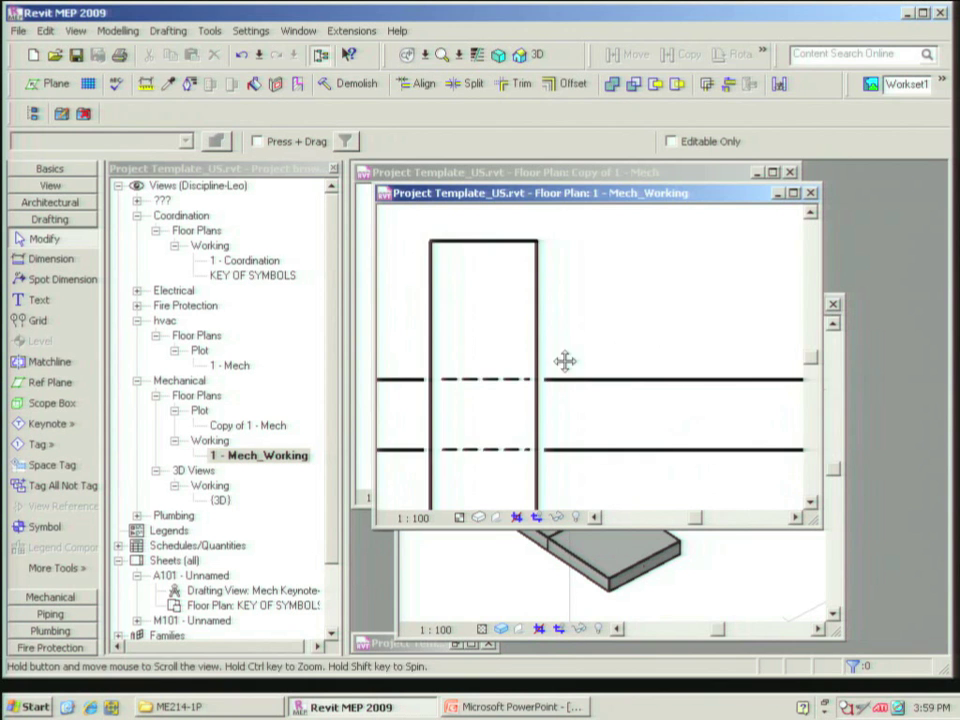
Override the vertical rectangular duct's graphics by element in the 1 - Mech_Working plan, with projection line weight 6 and color Black
middle_drag(564, 360, 579, 321)
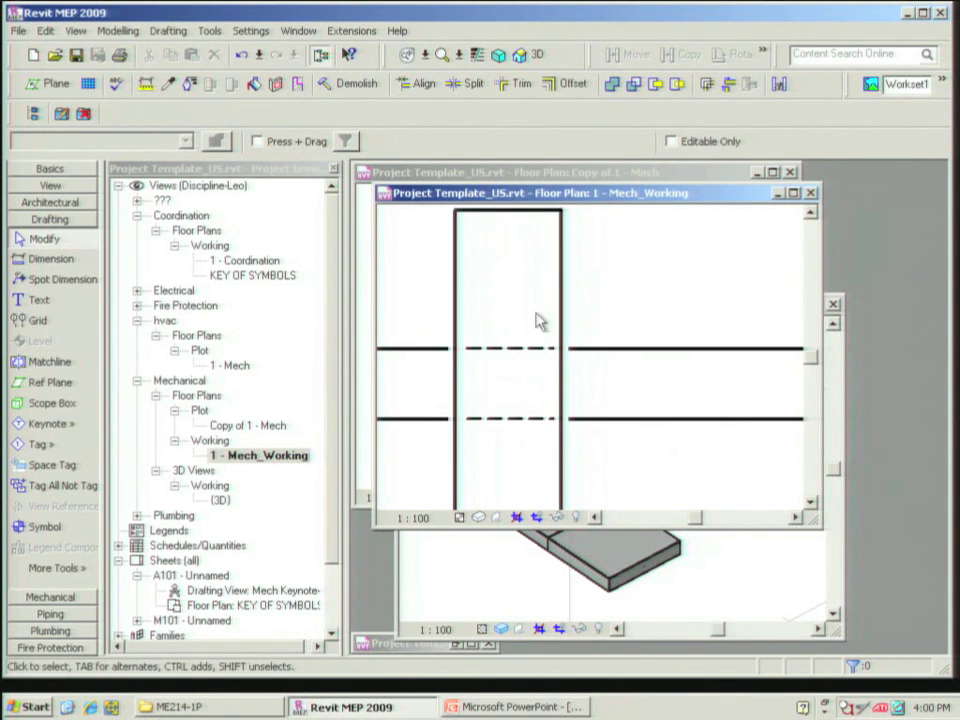
click(560, 323)
right_click(560, 323)
click(640, 411)
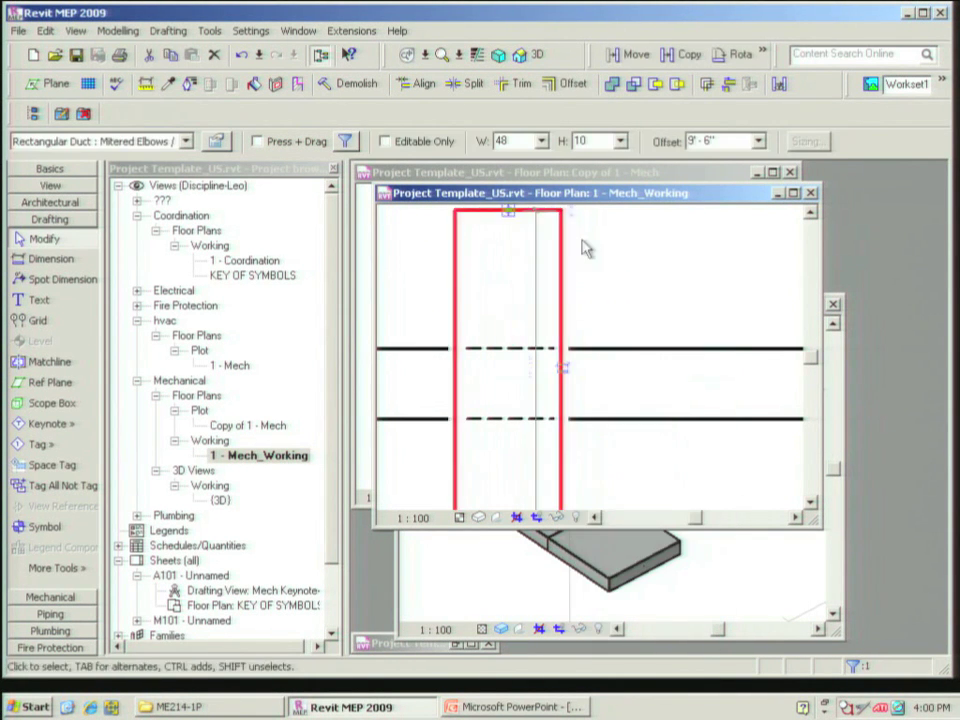
right_click(562, 271)
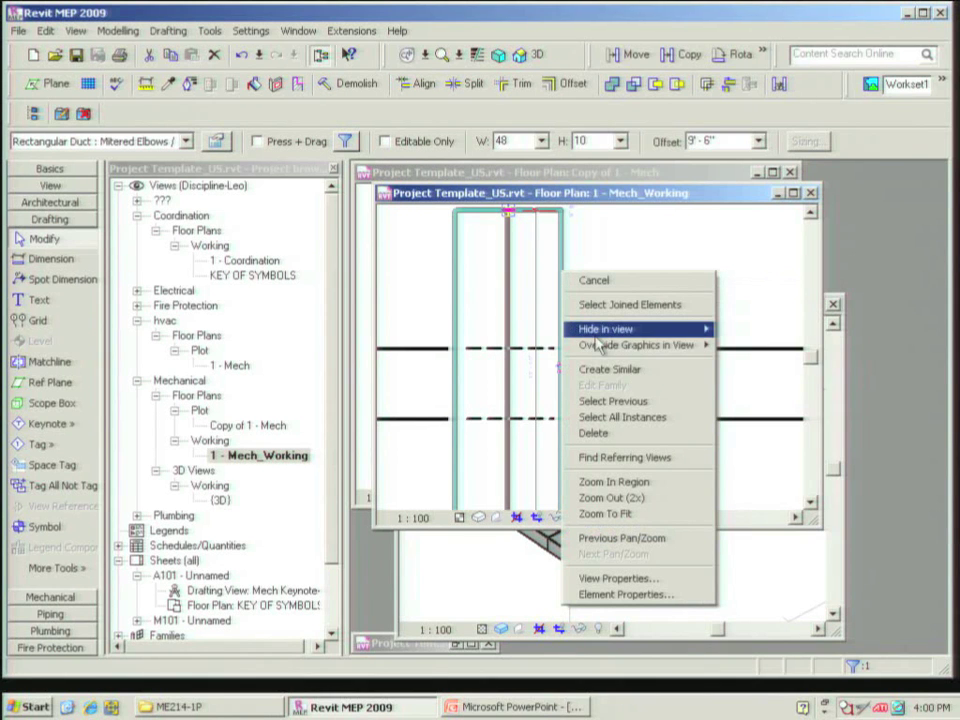
mouse_move(608, 350)
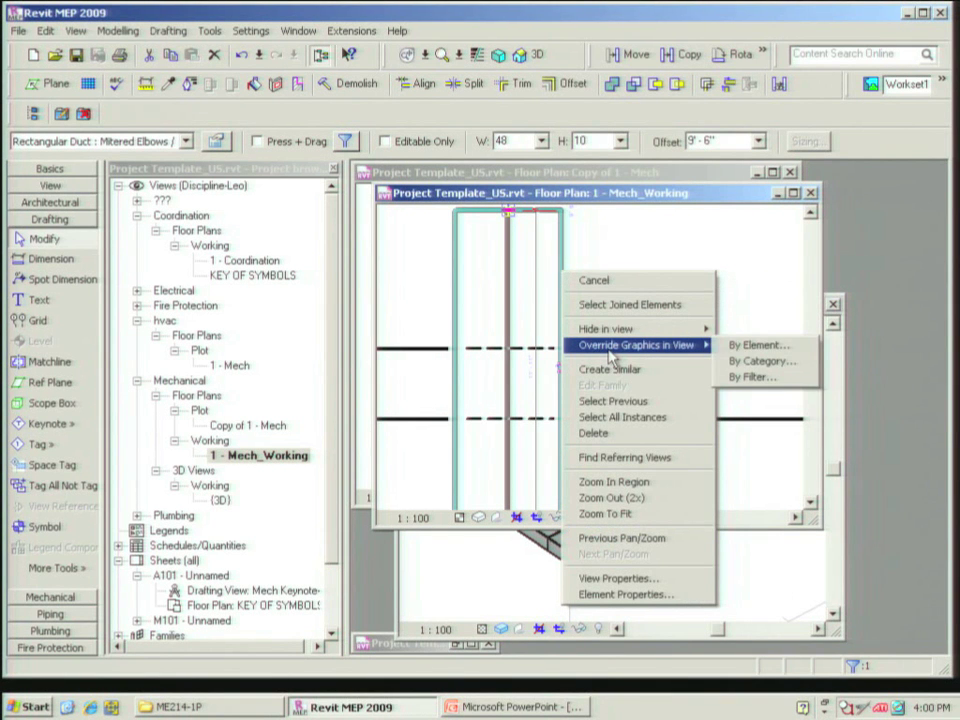
click(760, 350)
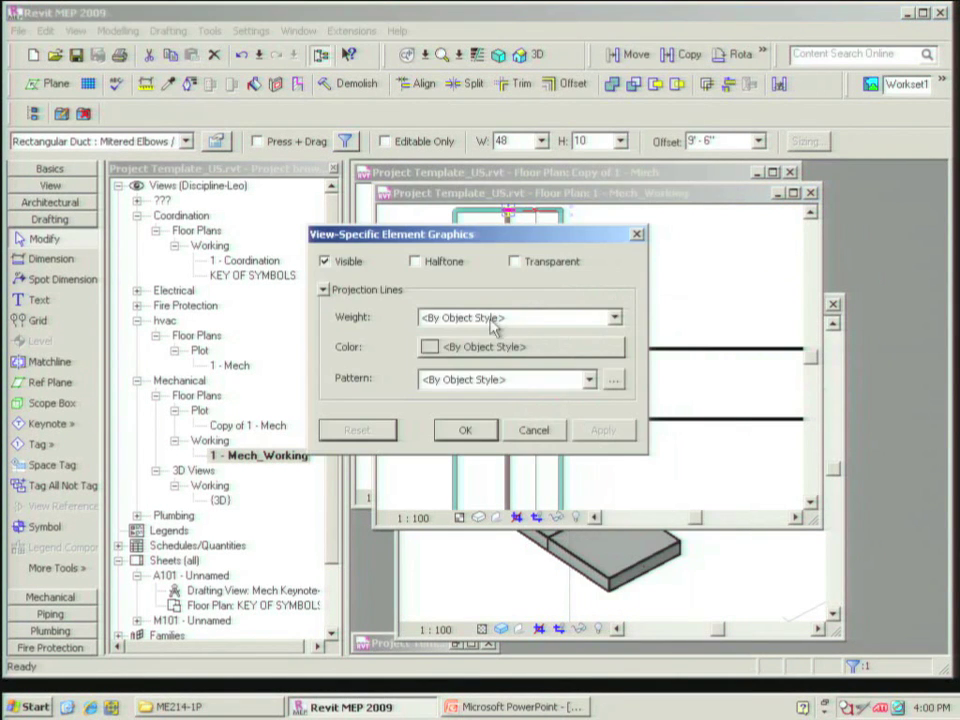
click(450, 317)
click(428, 396)
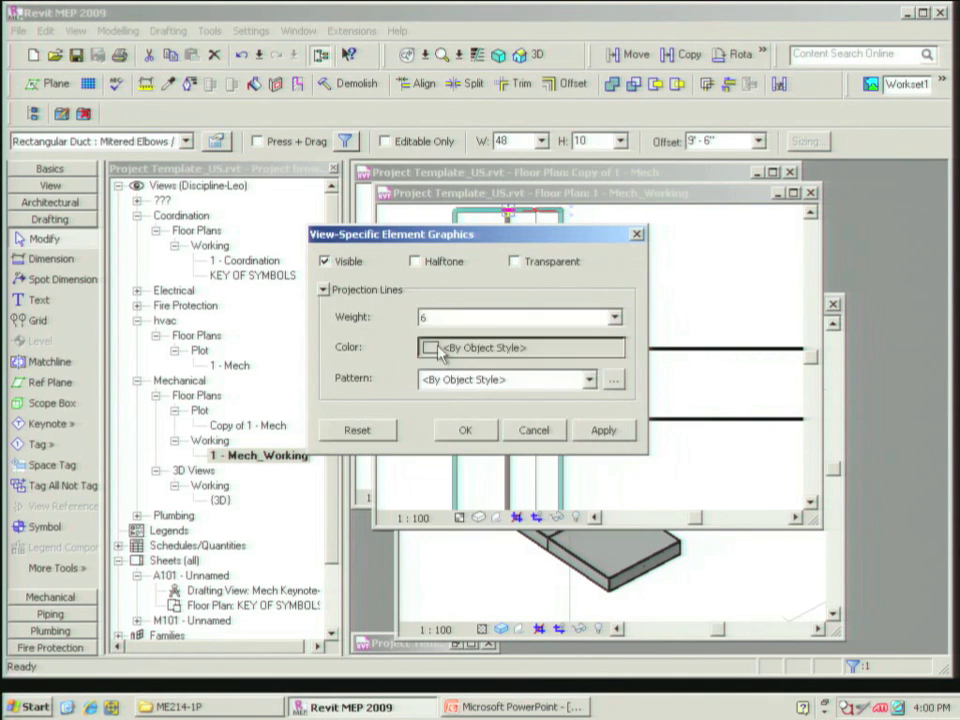
click(370, 346)
click(282, 358)
click(575, 504)
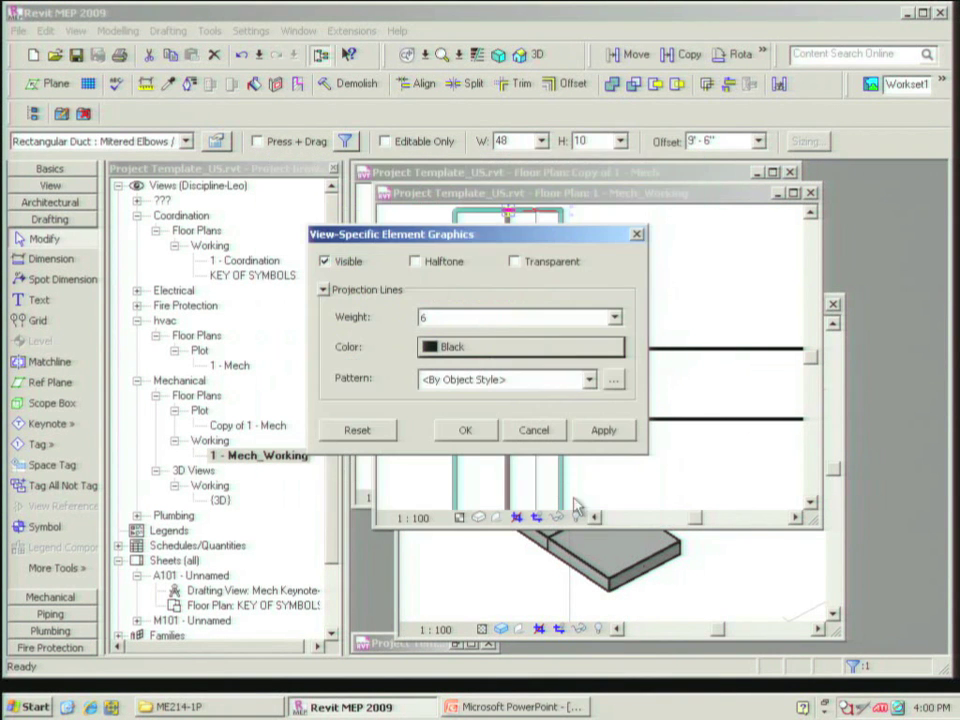
click(603, 430)
click(470, 431)
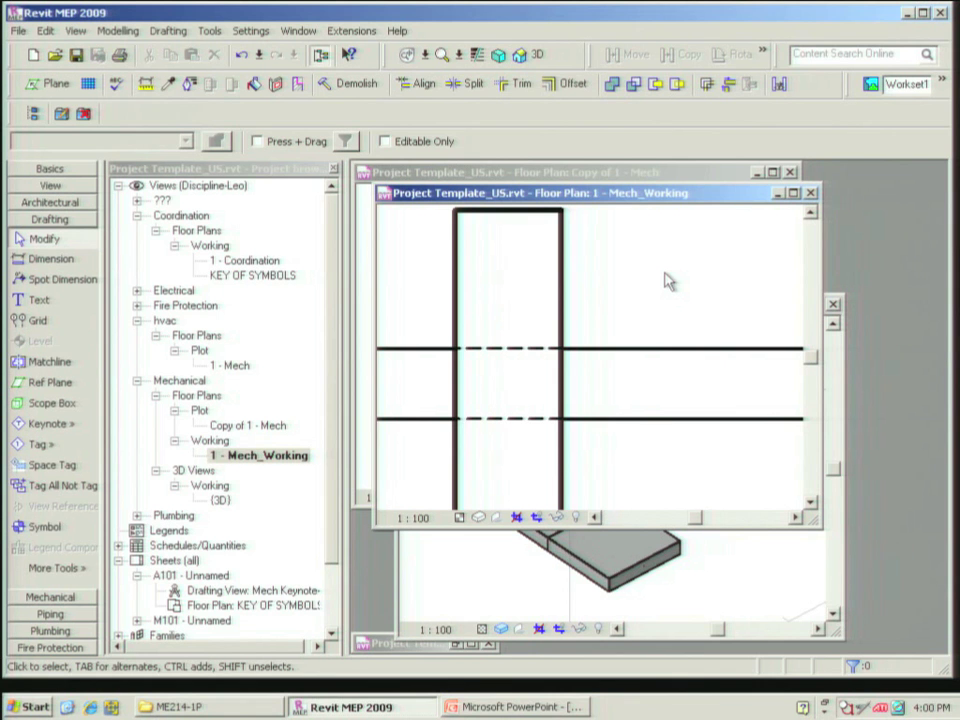
Override the Ducts category's projection lines in the 1 - Mech_Working plan with a specific line weight and black color, and accept the overrides
key(v)
key(g)
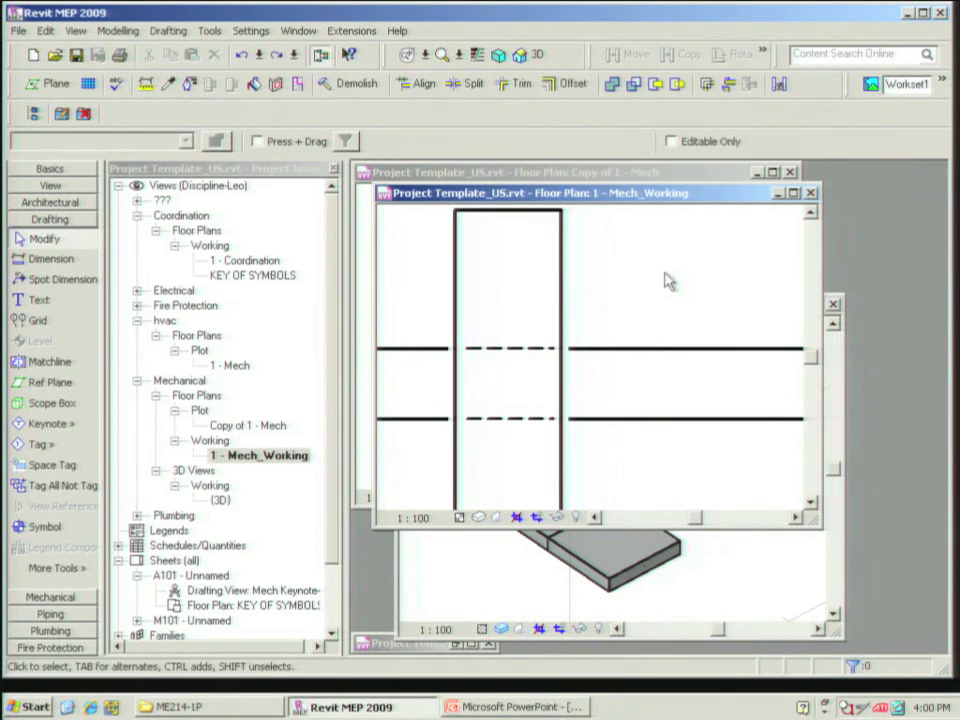
click(276, 272)
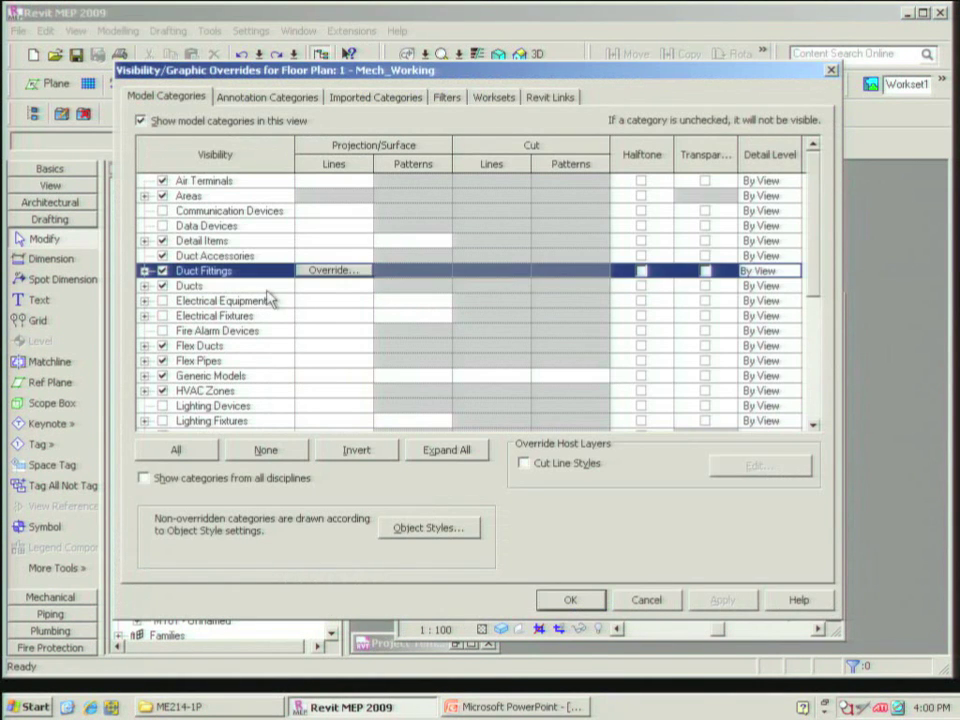
click(186, 289)
click(334, 286)
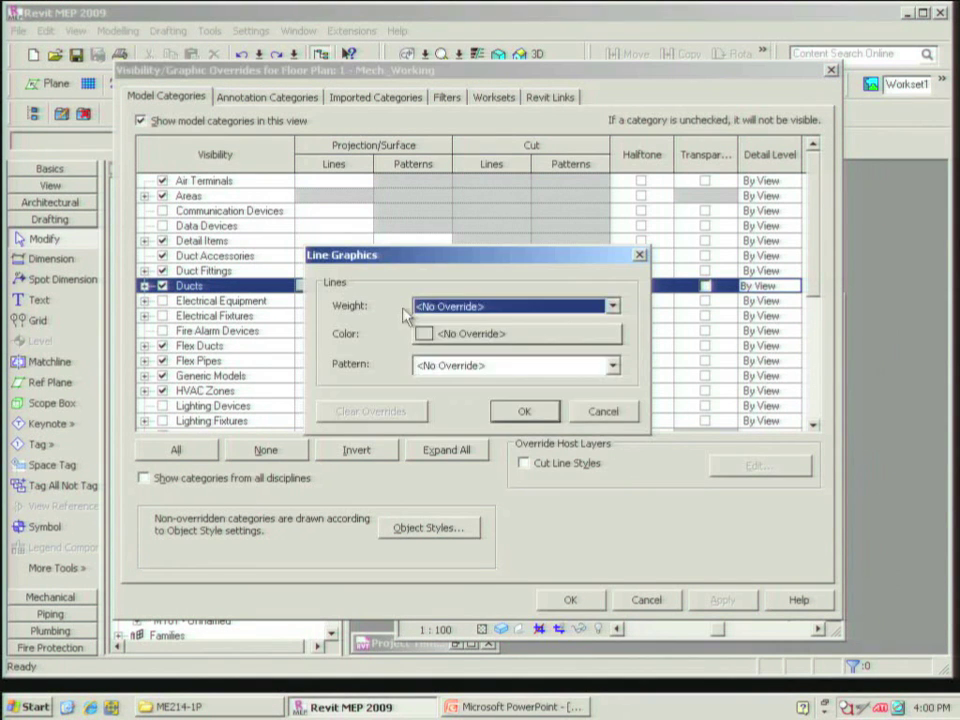
click(612, 306)
click(455, 372)
click(458, 333)
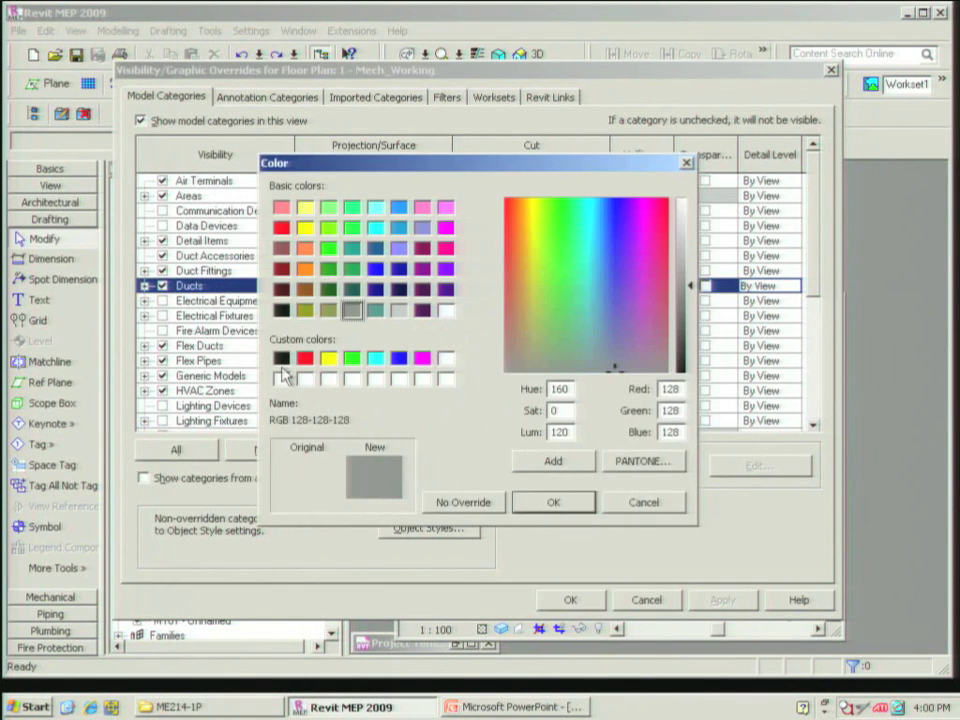
click(281, 358)
click(580, 502)
click(523, 409)
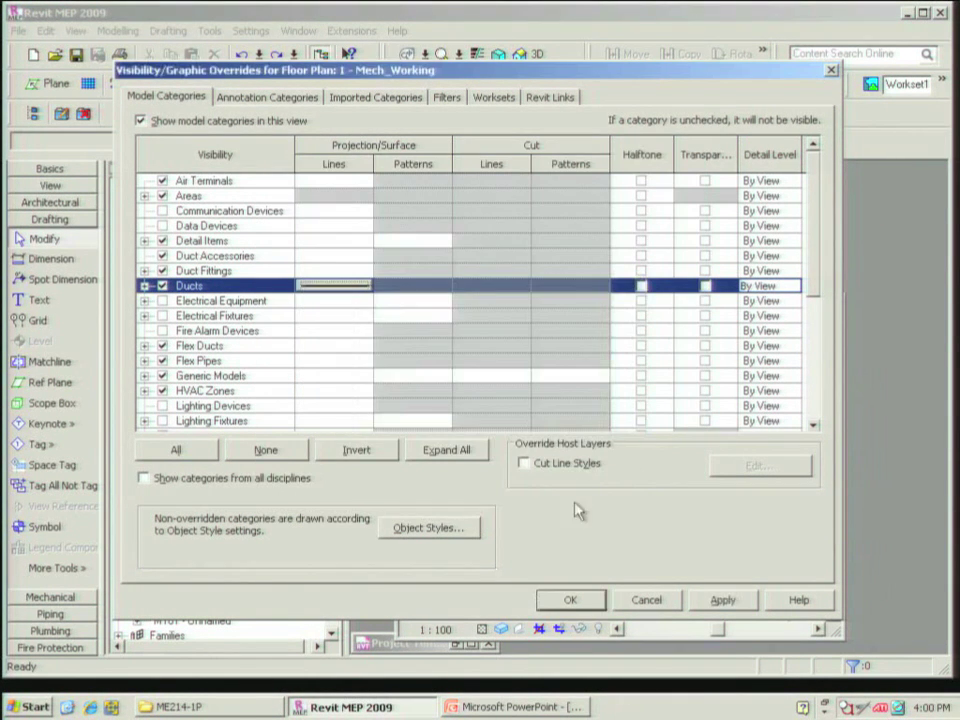
click(570, 600)
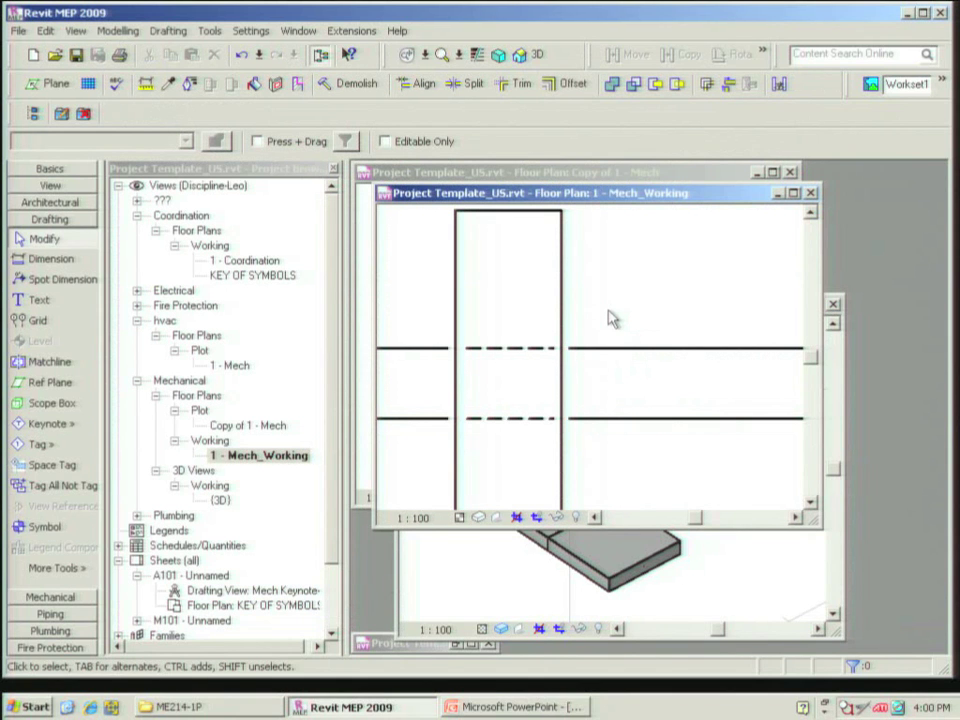